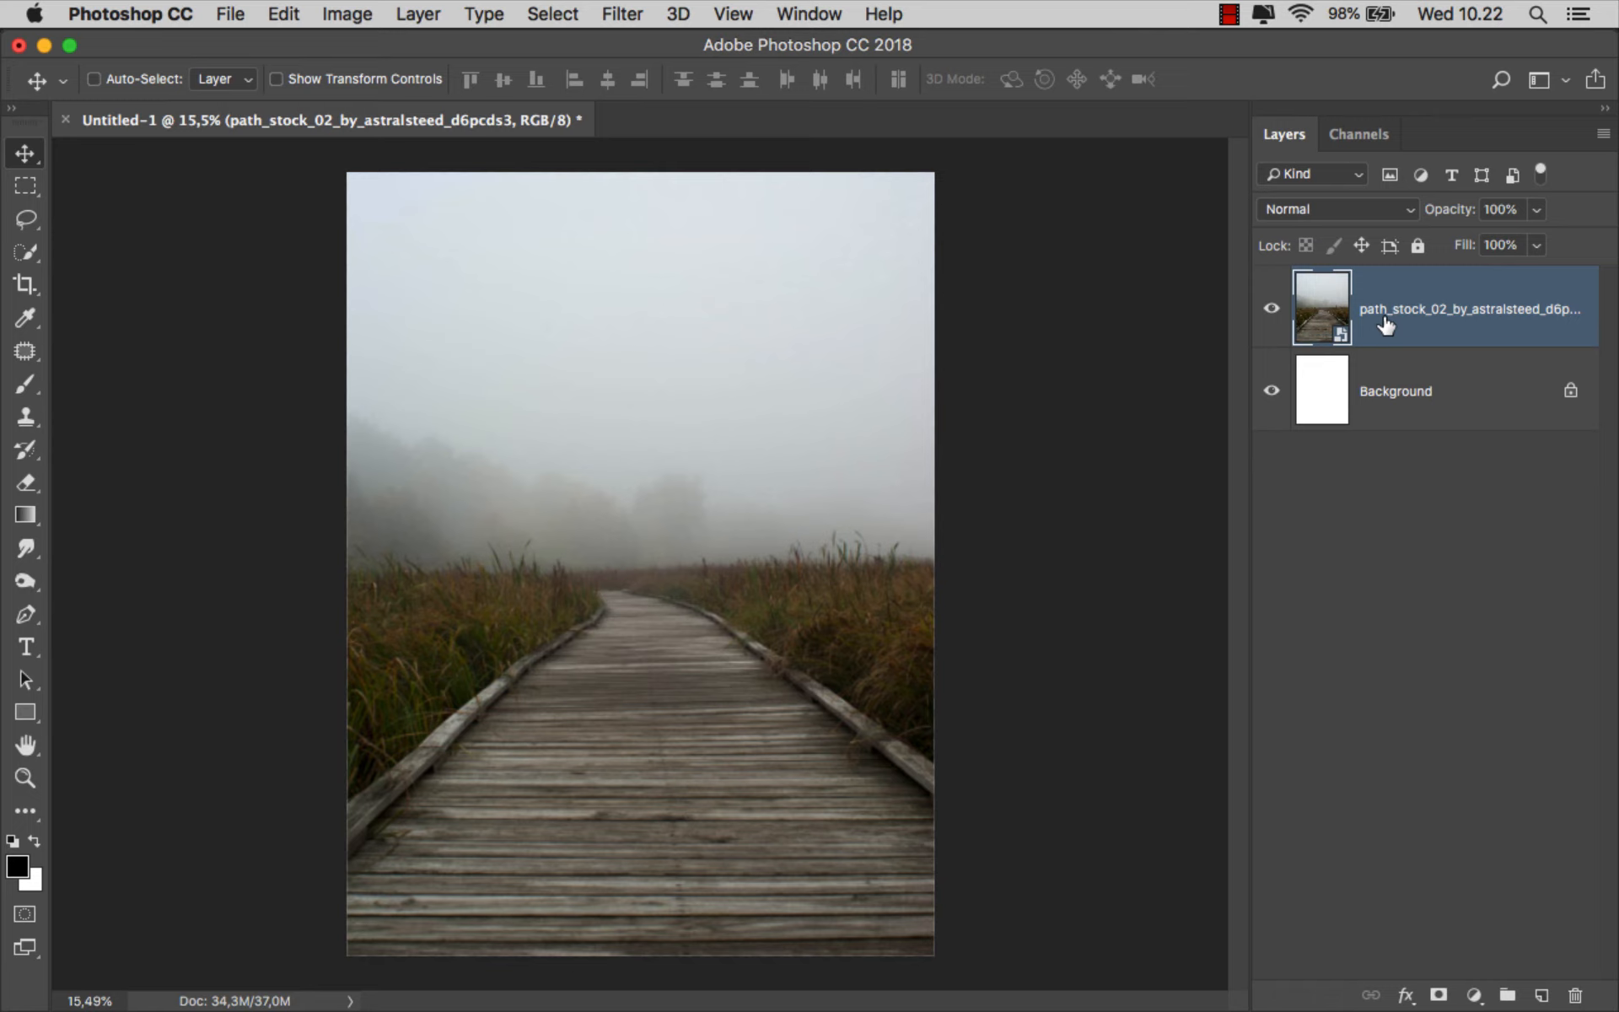
Rasterize the path photo layer and select its grass and boardwalk with the Quick Selection tool, excluding the foggy sky
right_click(1384, 317)
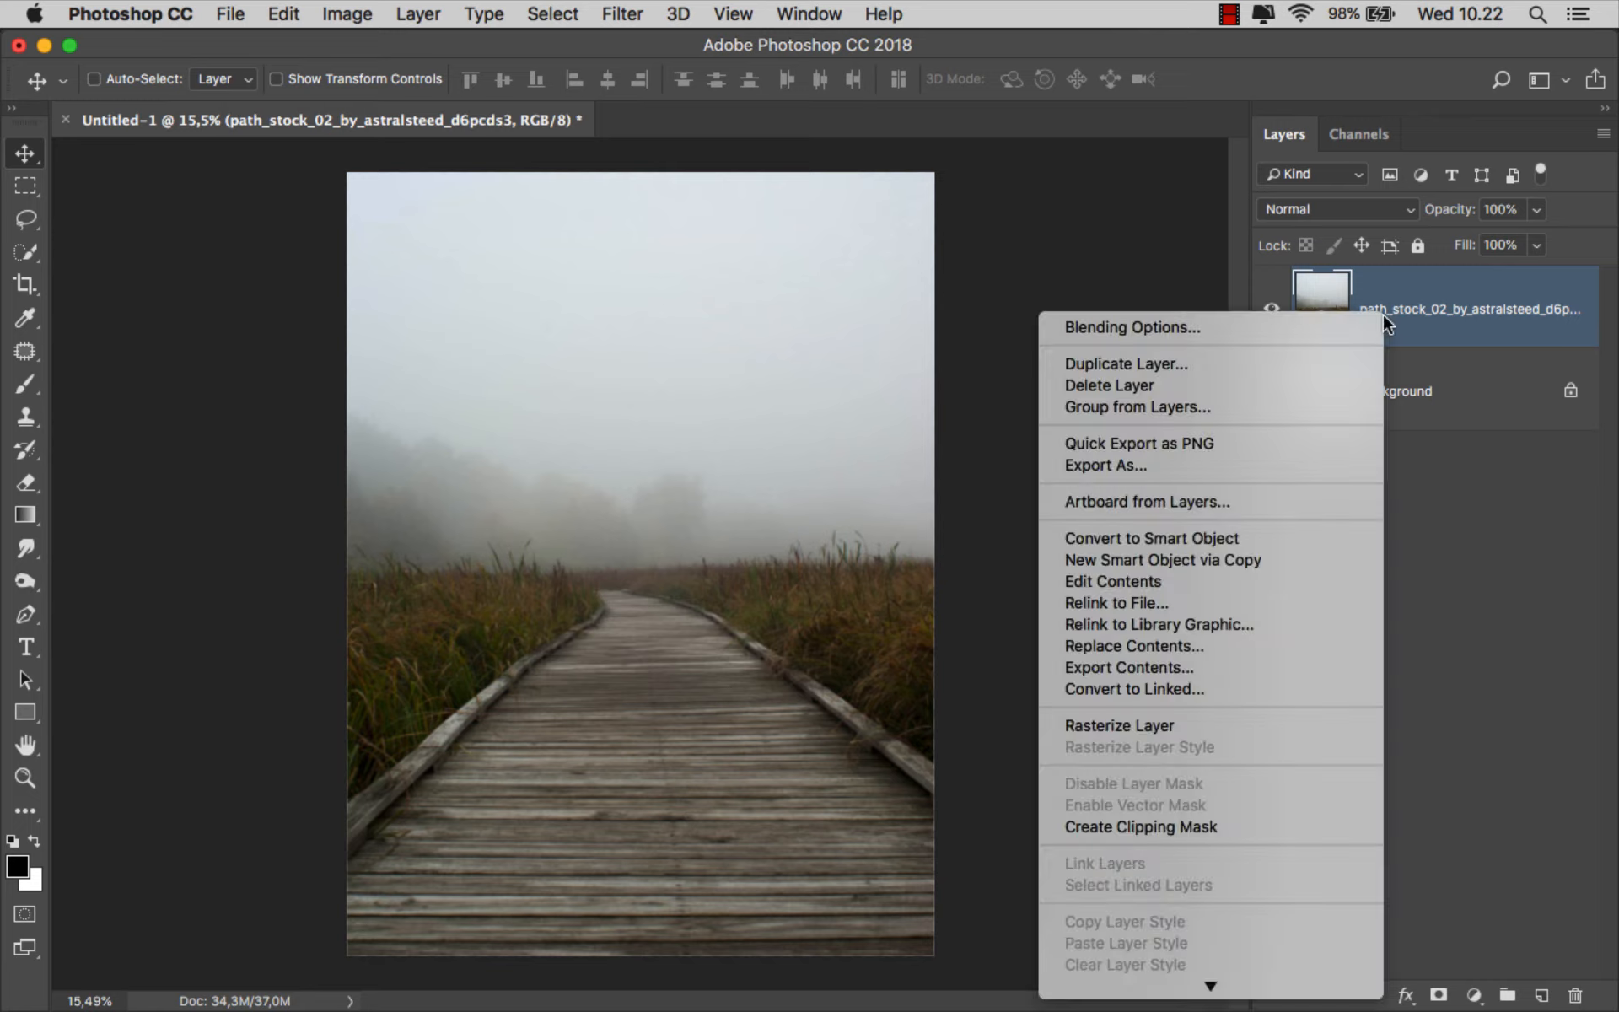
click(1211, 725)
click(28, 251)
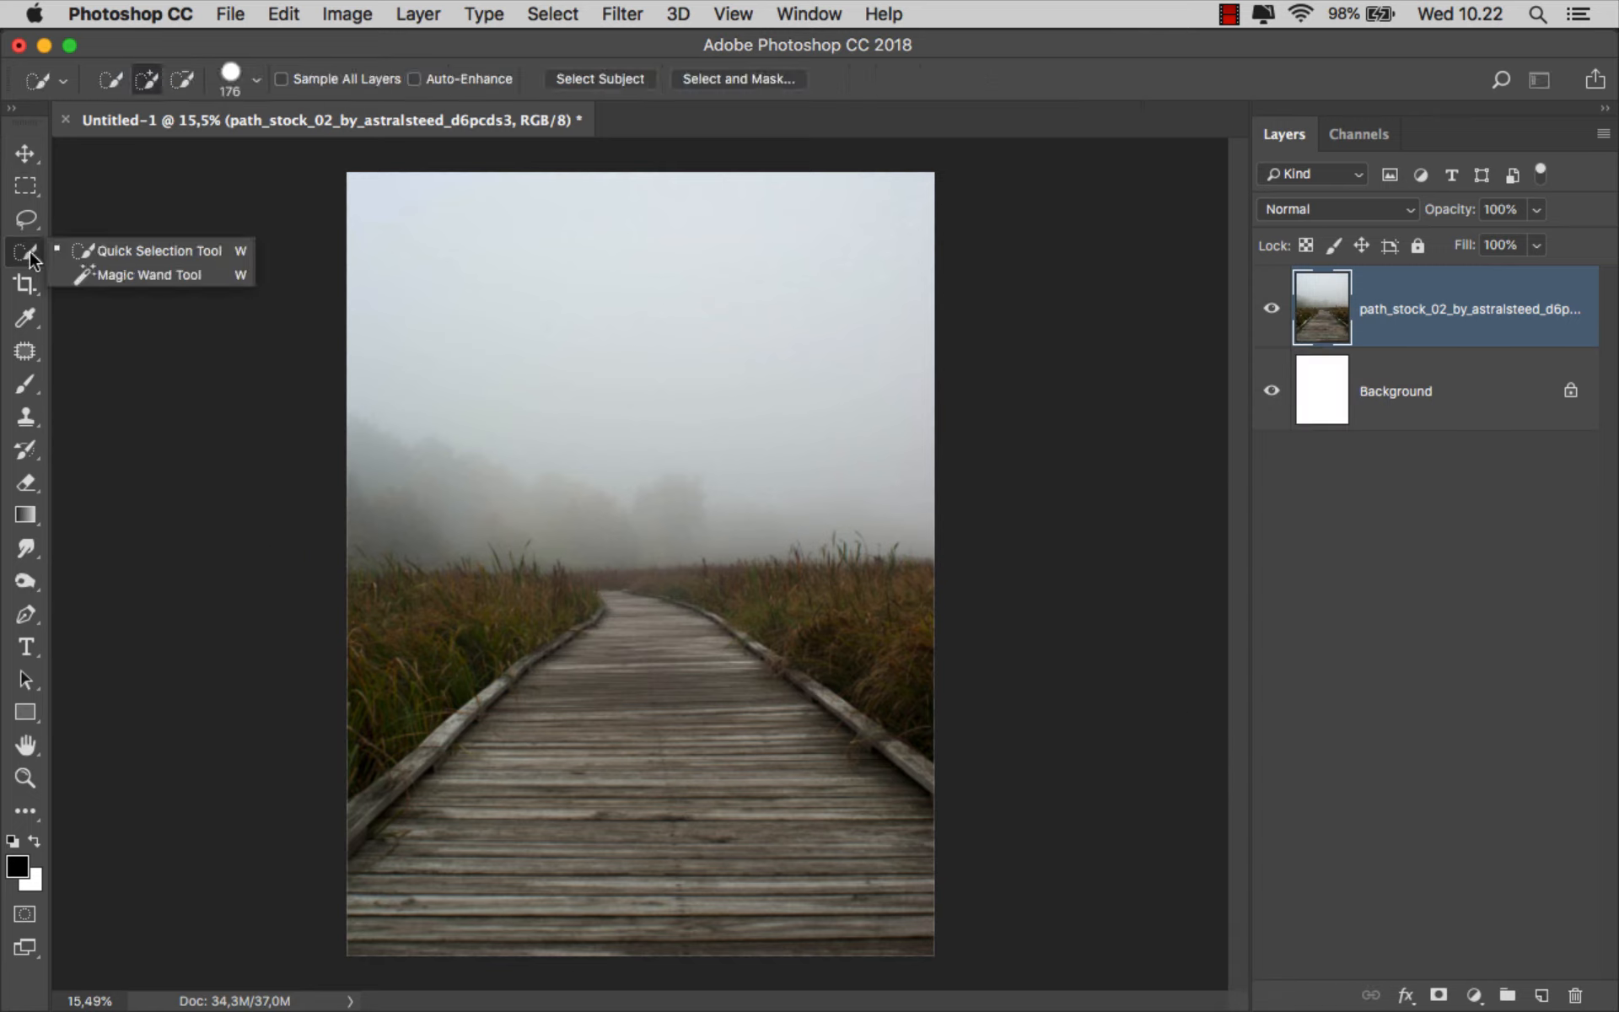
click(91, 249)
scroll(408, 566, up, 1)
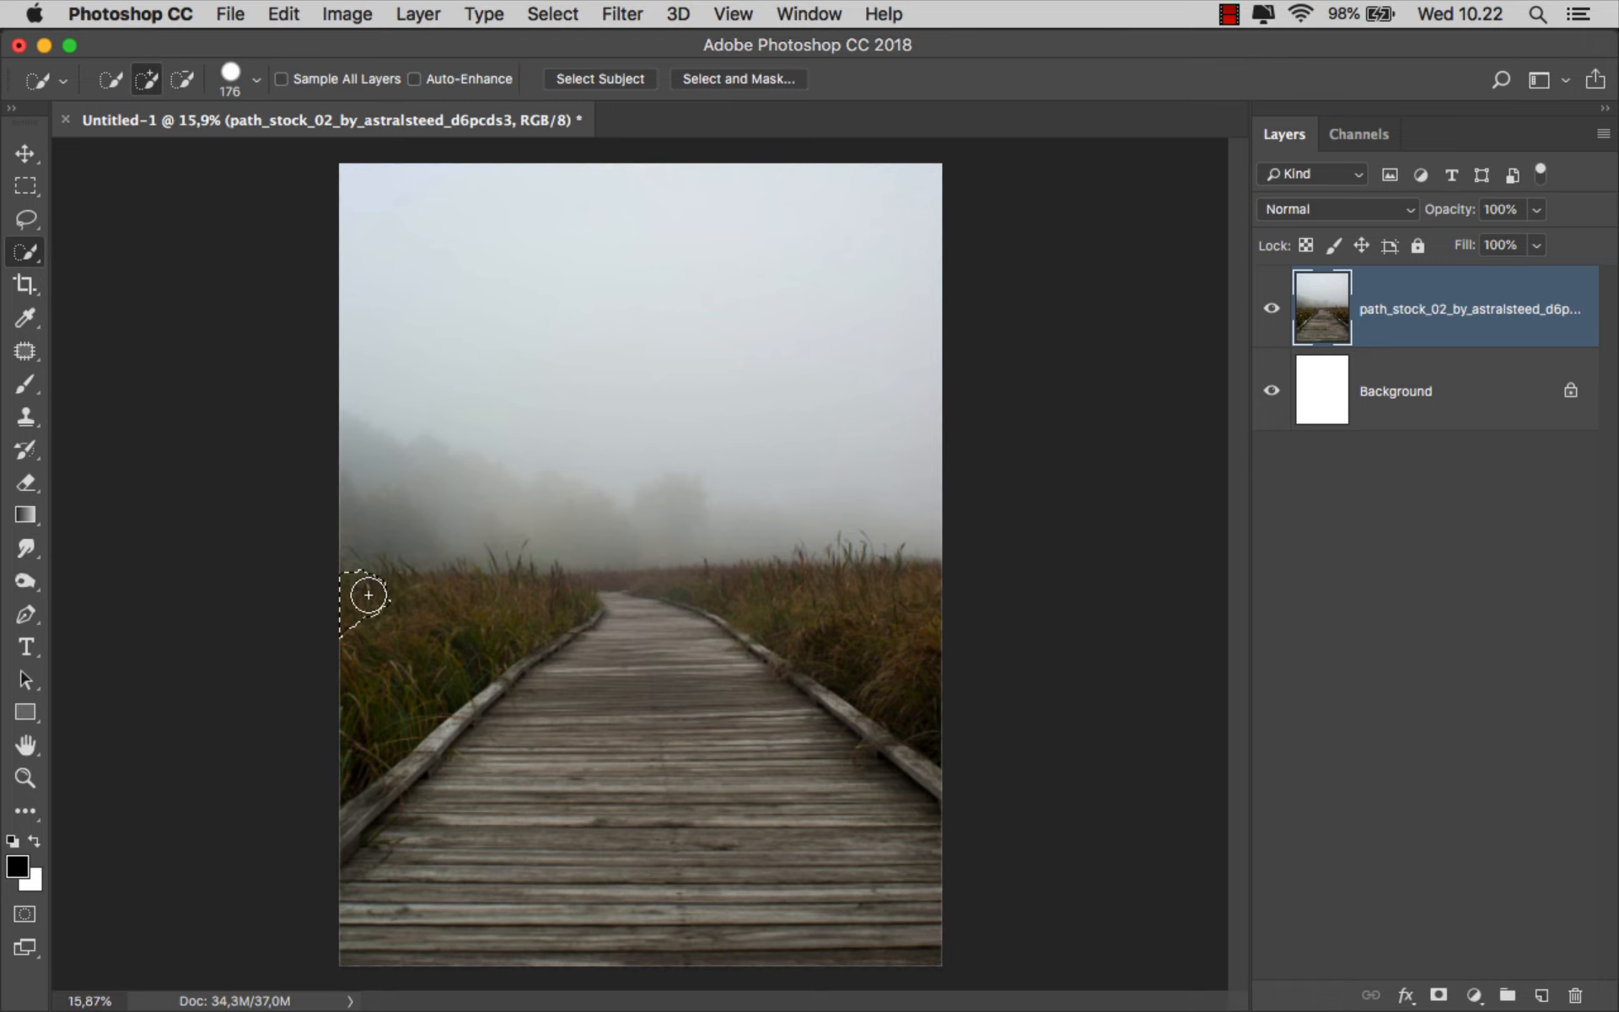
mouse_move(369, 595)
mouse_down()
mouse_move(586, 616)
mouse_move(910, 592)
mouse_move(908, 918)
mouse_move(861, 959)
mouse_move(430, 953)
mouse_move(366, 925)
mouse_move(344, 747)
mouse_move(410, 820)
mouse_move(502, 727)
mouse_move(556, 848)
mouse_up()
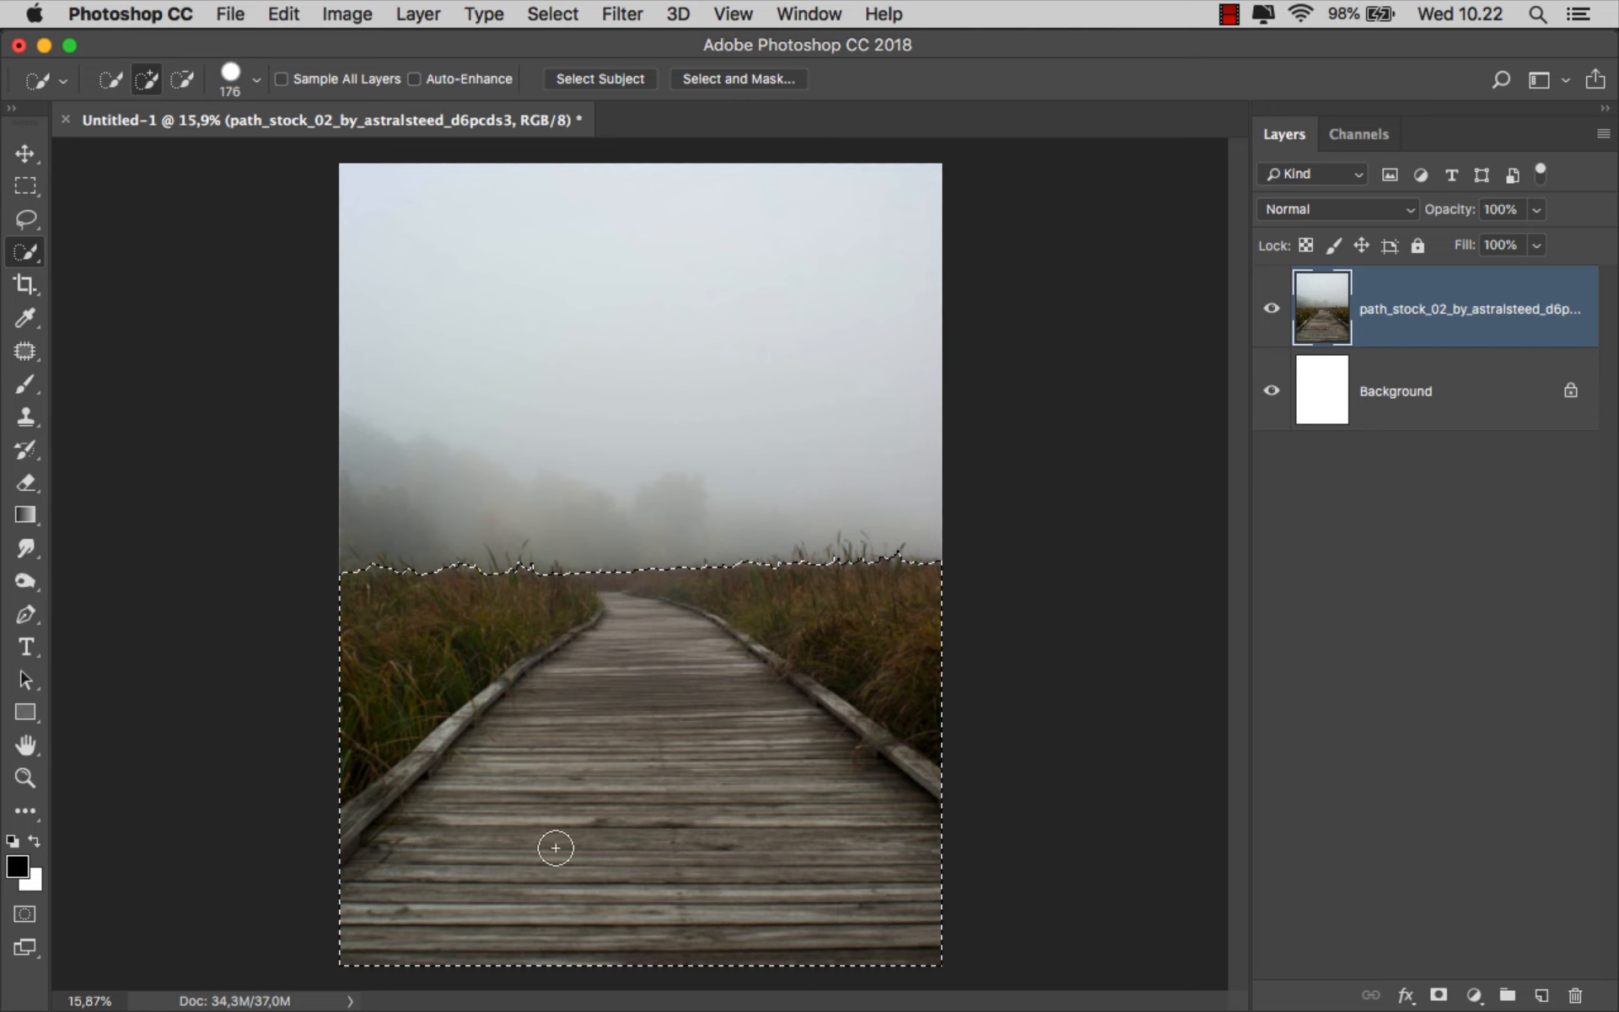
scroll(618, 661, up, 2)
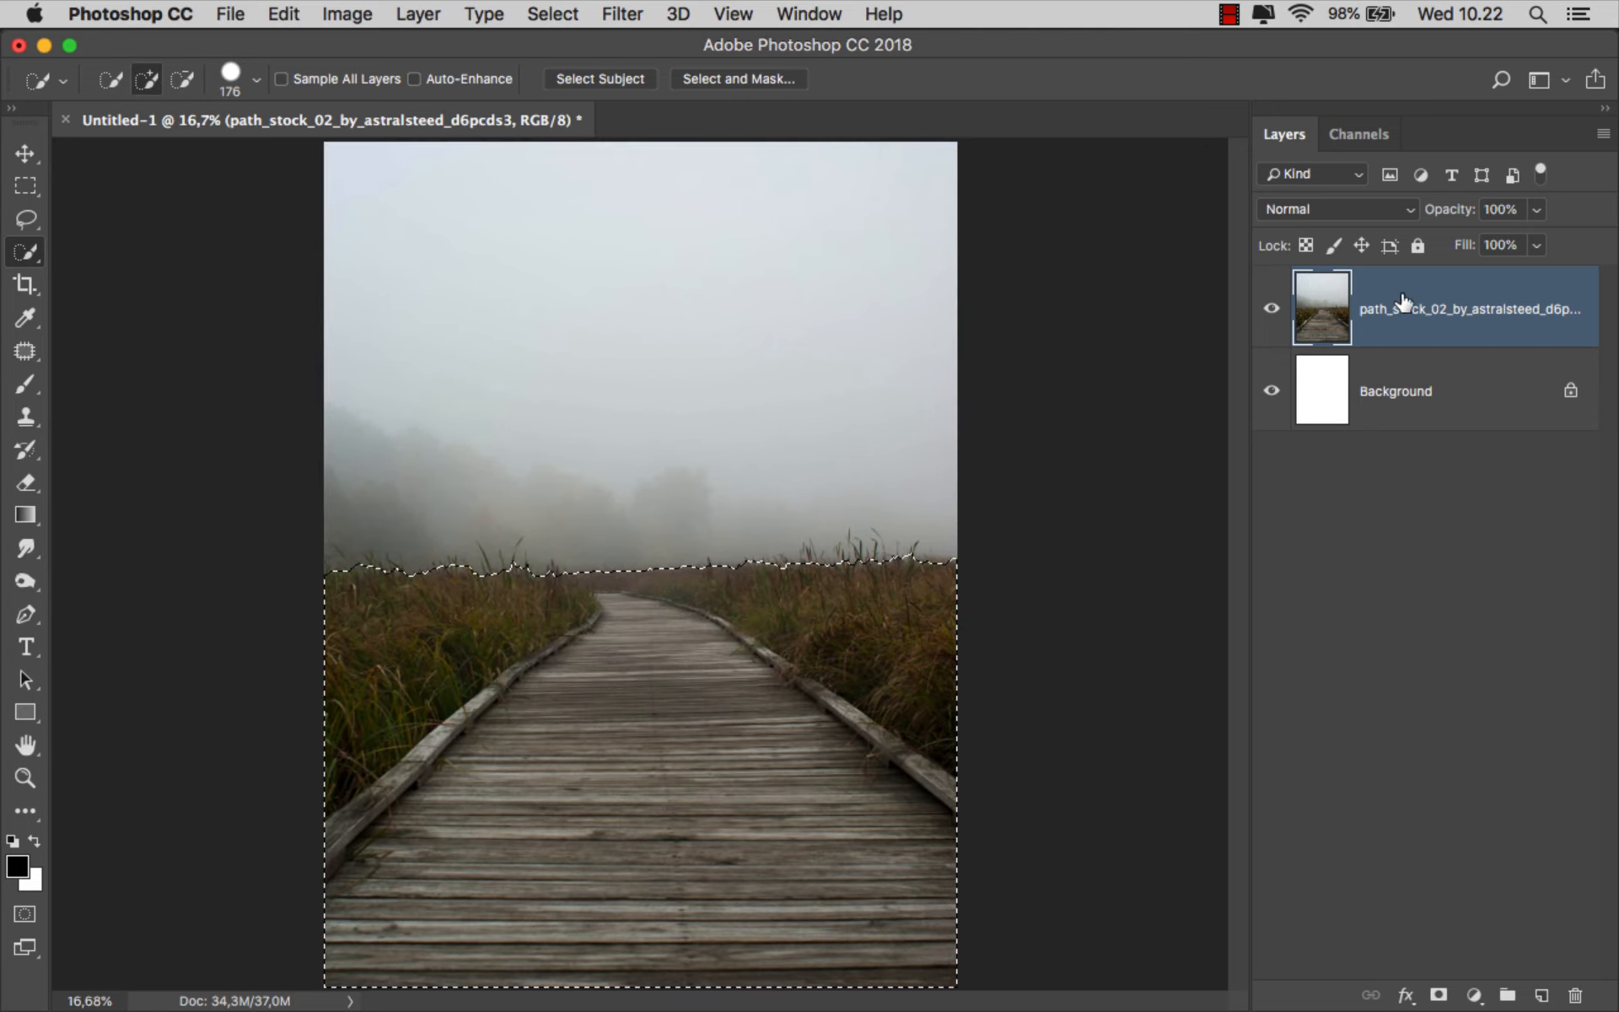
Mask the path layer with the selection and refine the grass edge along the whole horizon with the Refine Edge Brush
click(1439, 995)
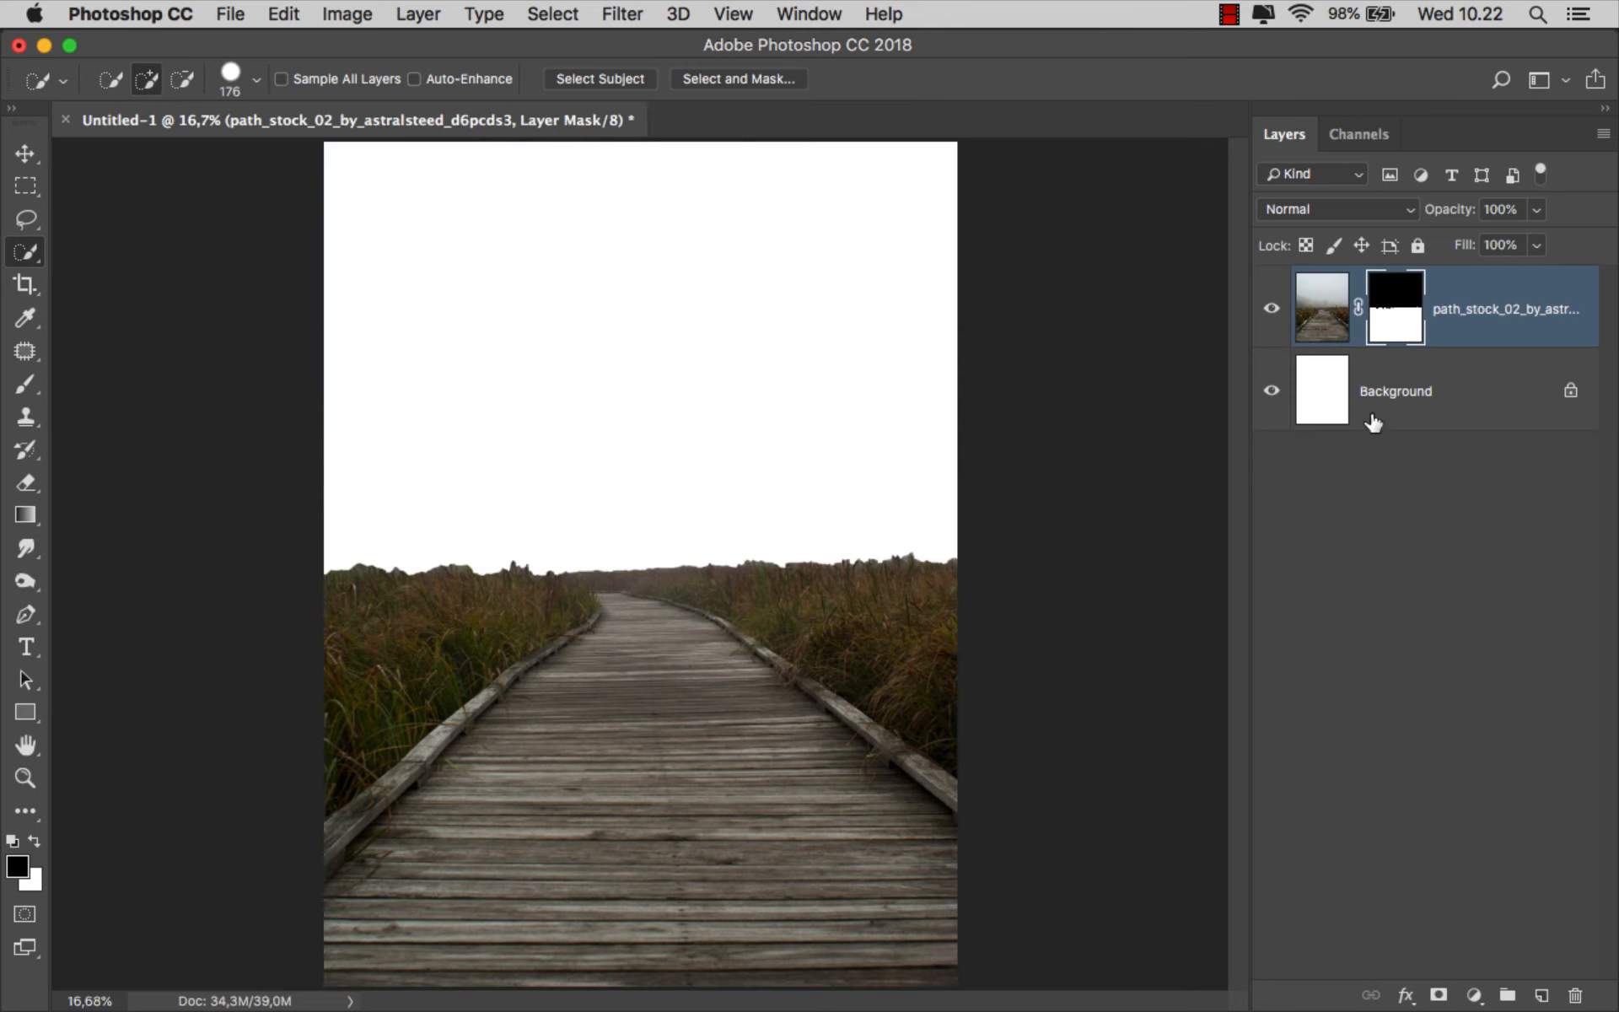
right_click(1387, 311)
click(1319, 494)
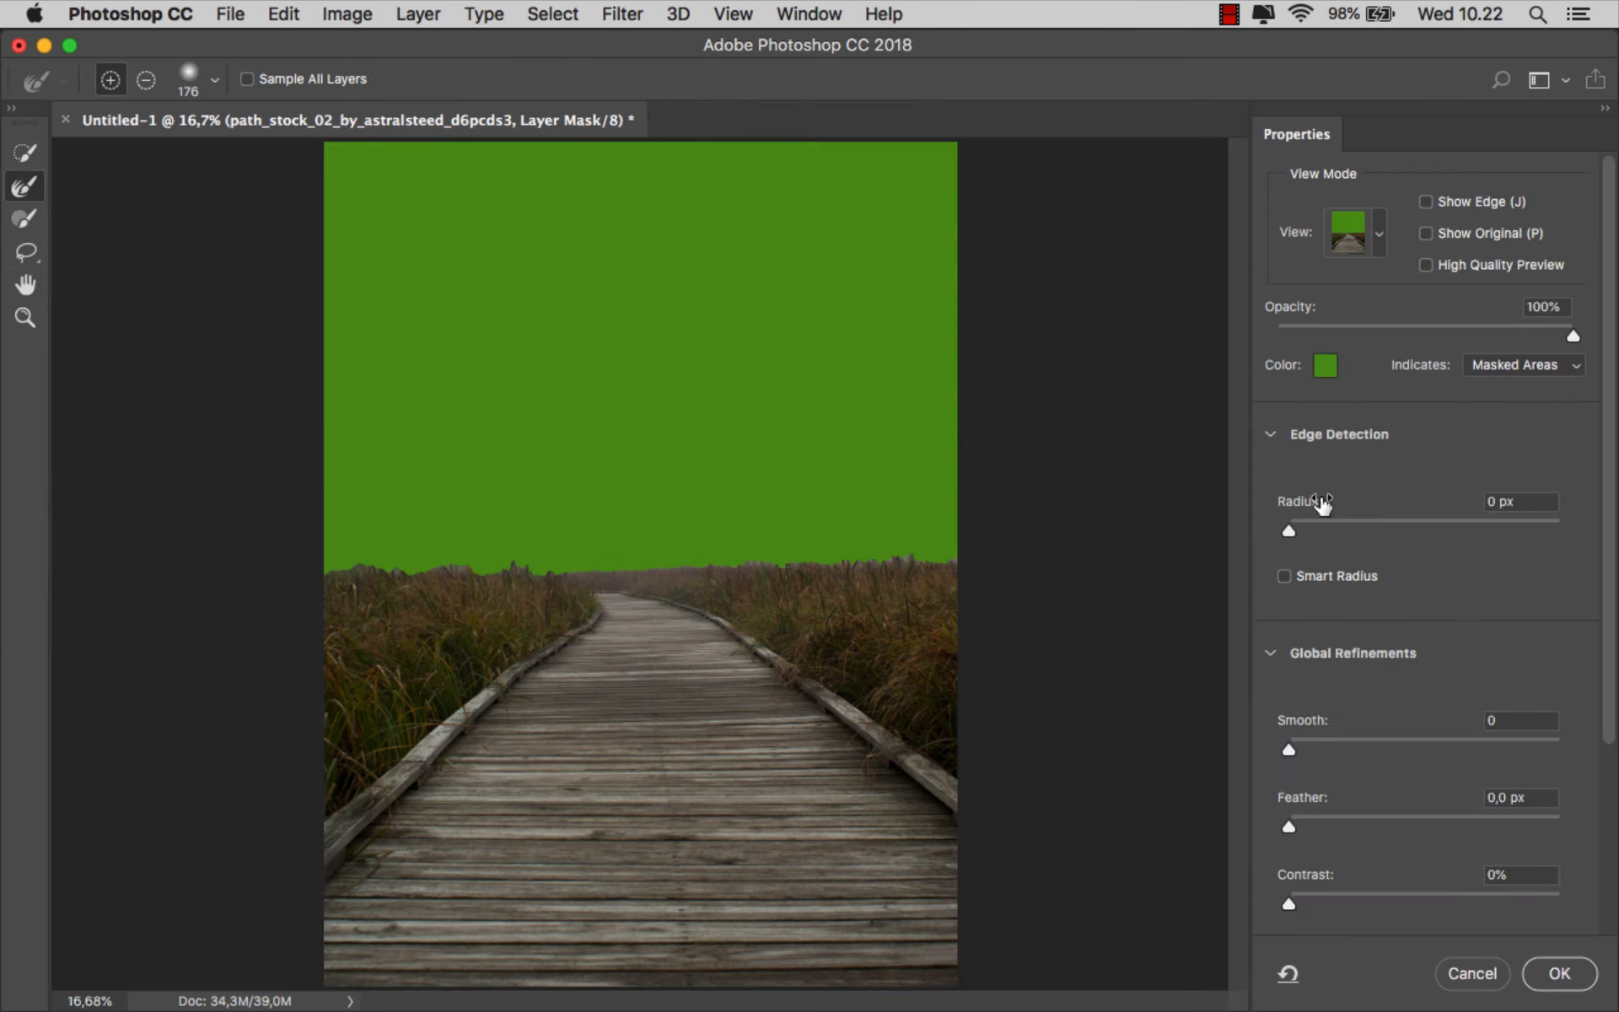
scroll(371, 565, up, 2)
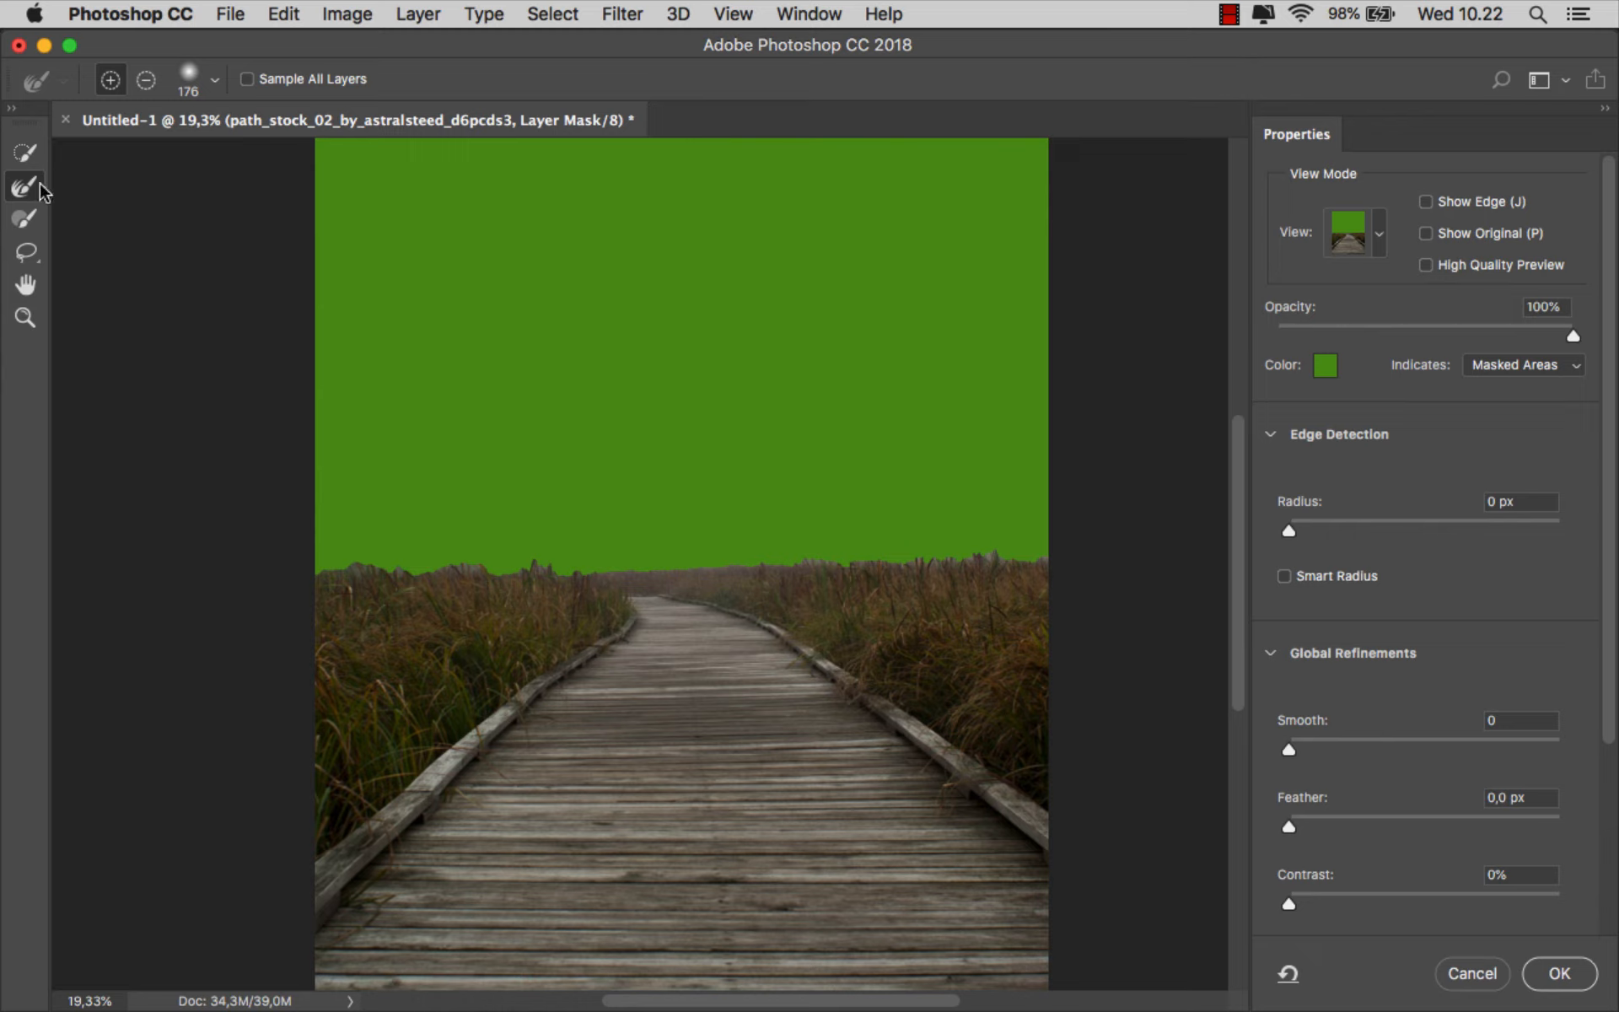
drag(329, 567, 495, 566)
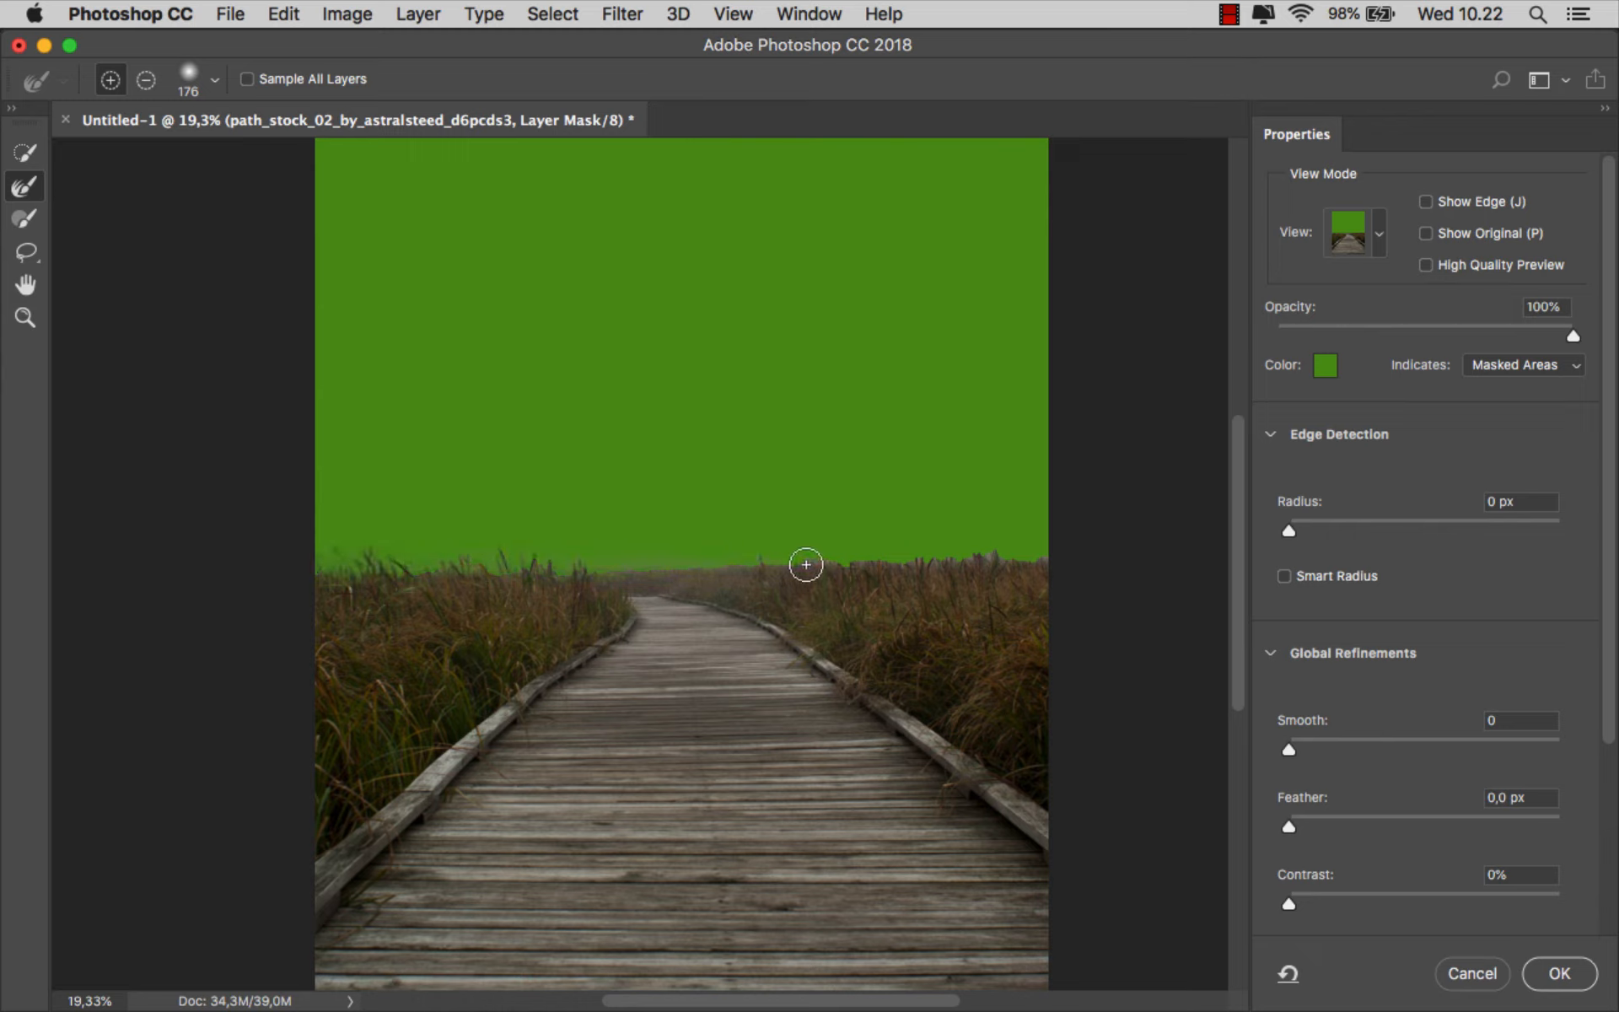
drag(806, 564, 994, 554)
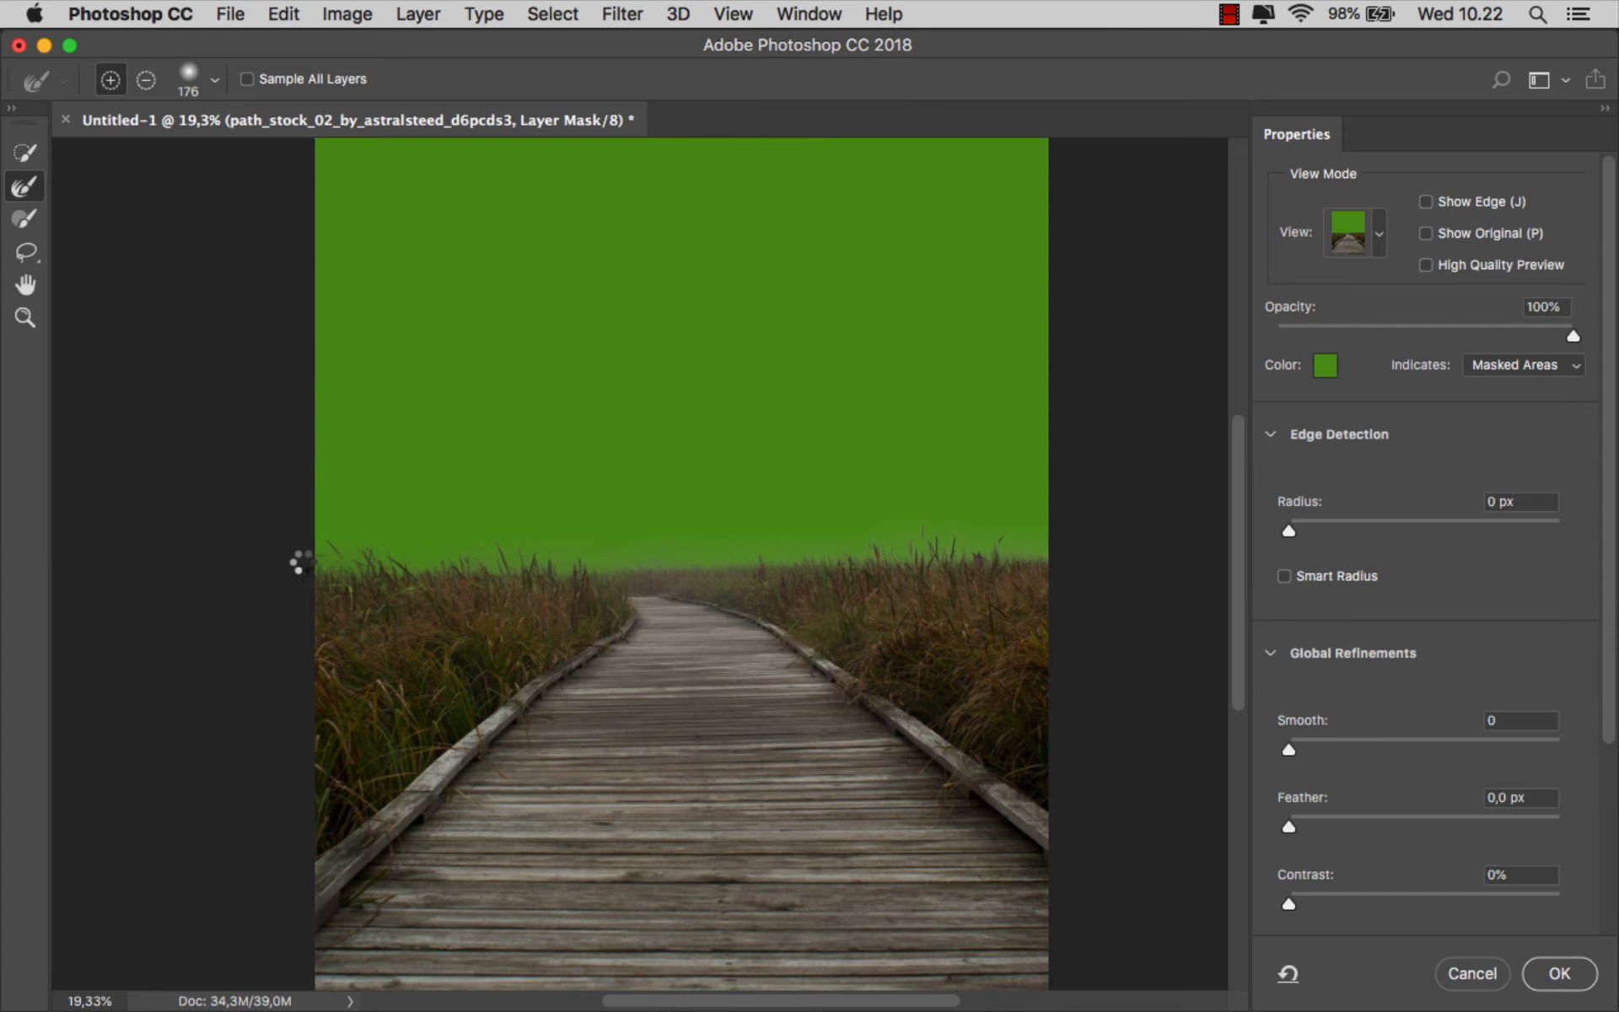
click(1559, 973)
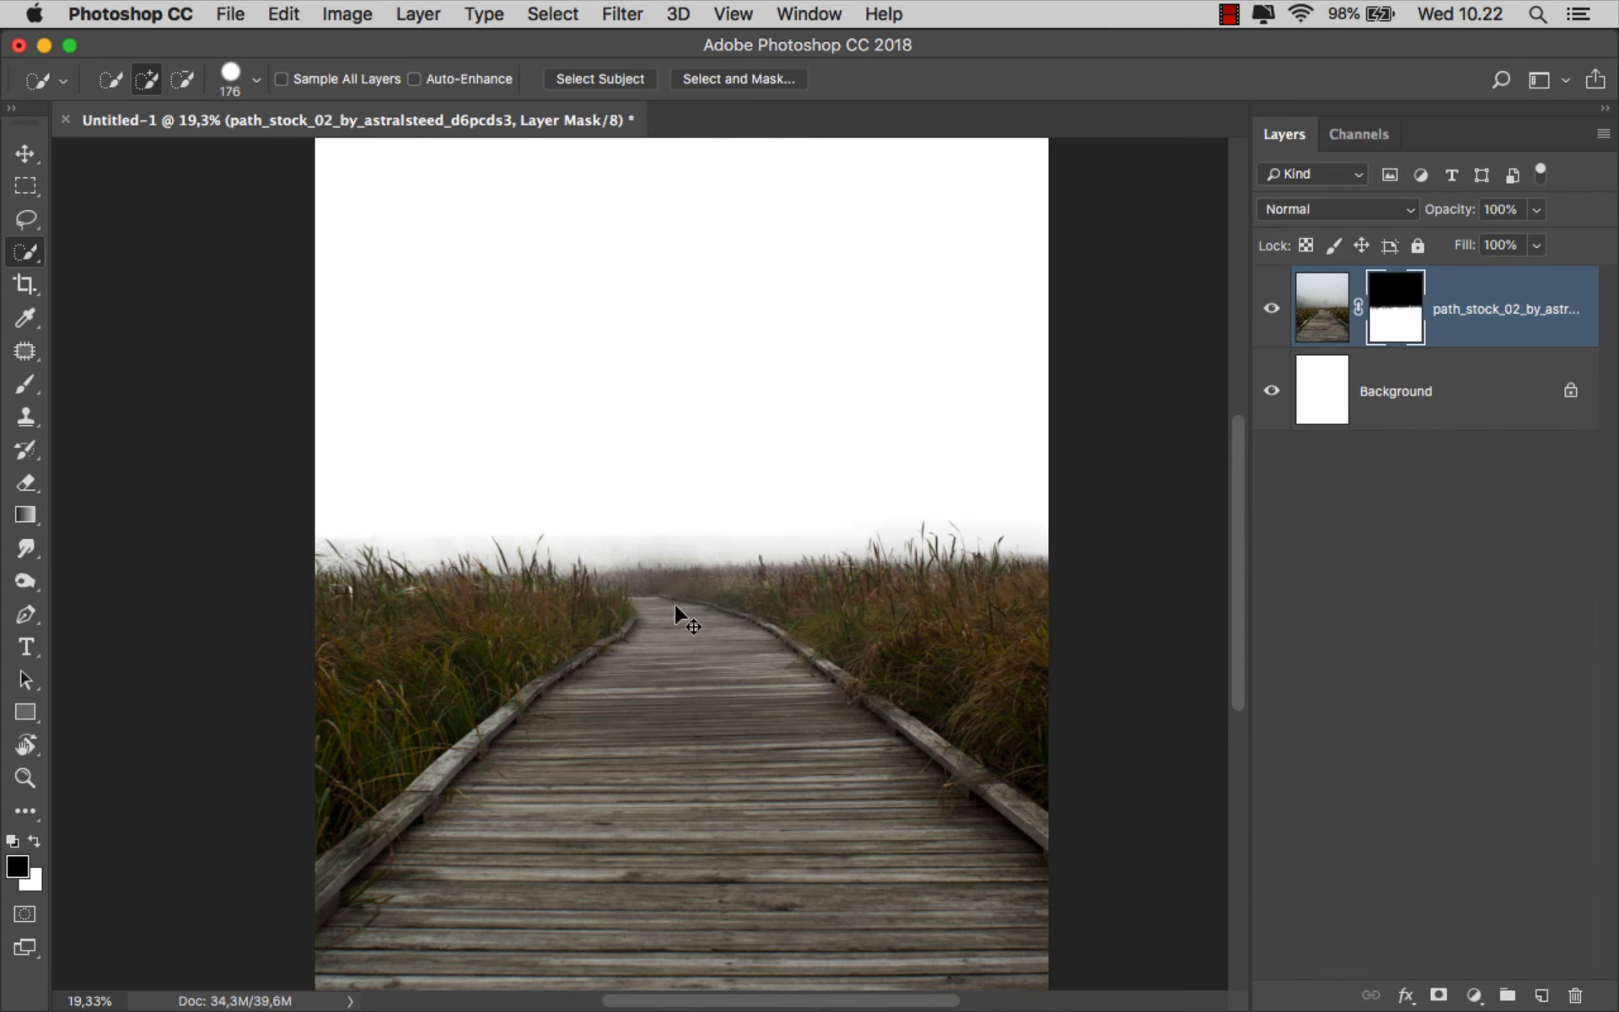
Apply the layer mask permanently to the path layer
key(super+minus)
right_click(1395, 313)
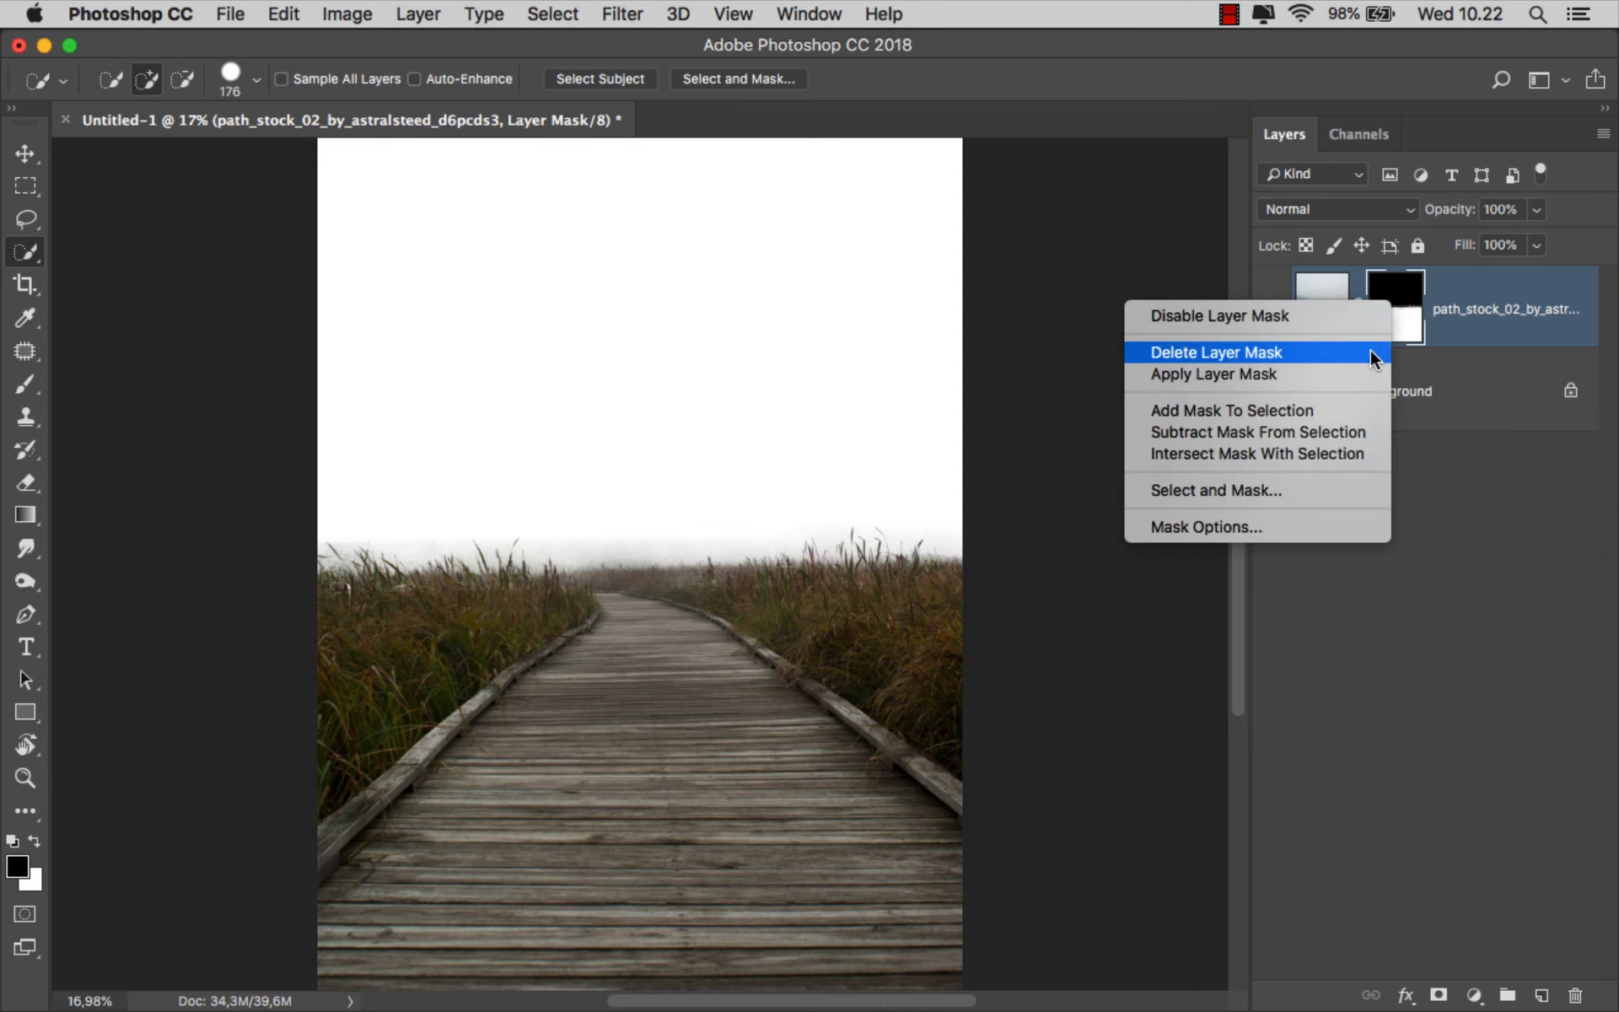
click(1359, 369)
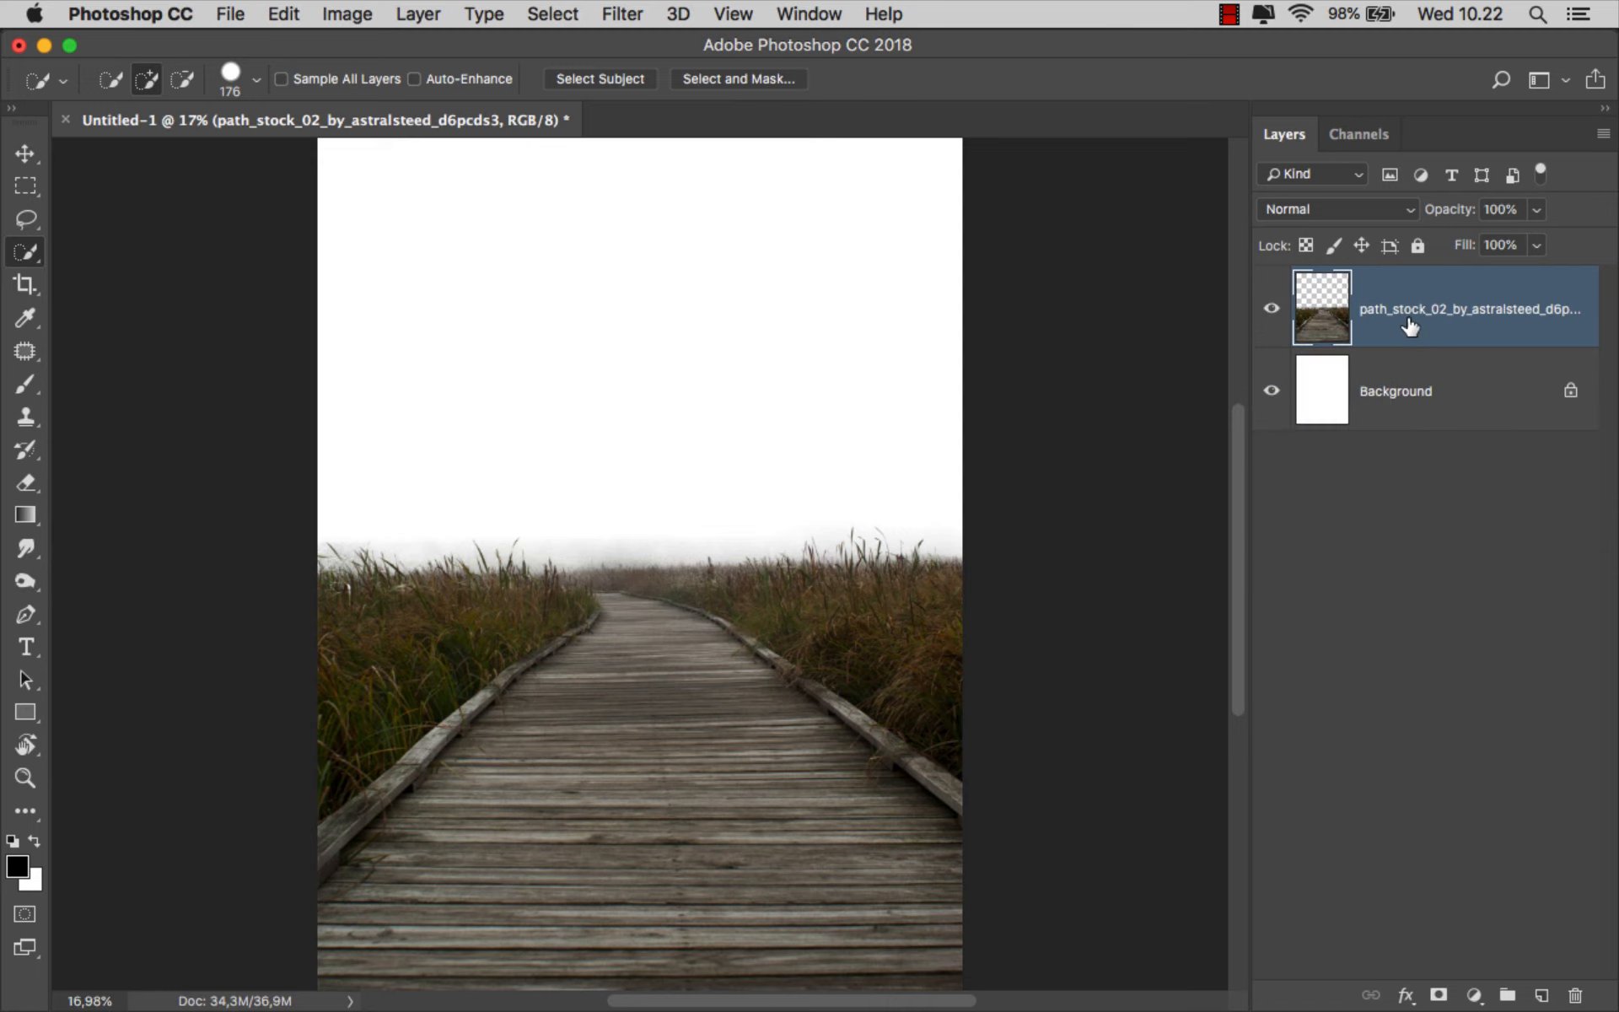
Free-transform the path layer, squashing its height to about 76.5% and moving it straight down about 0.97 in
key(super+t)
key(super+0)
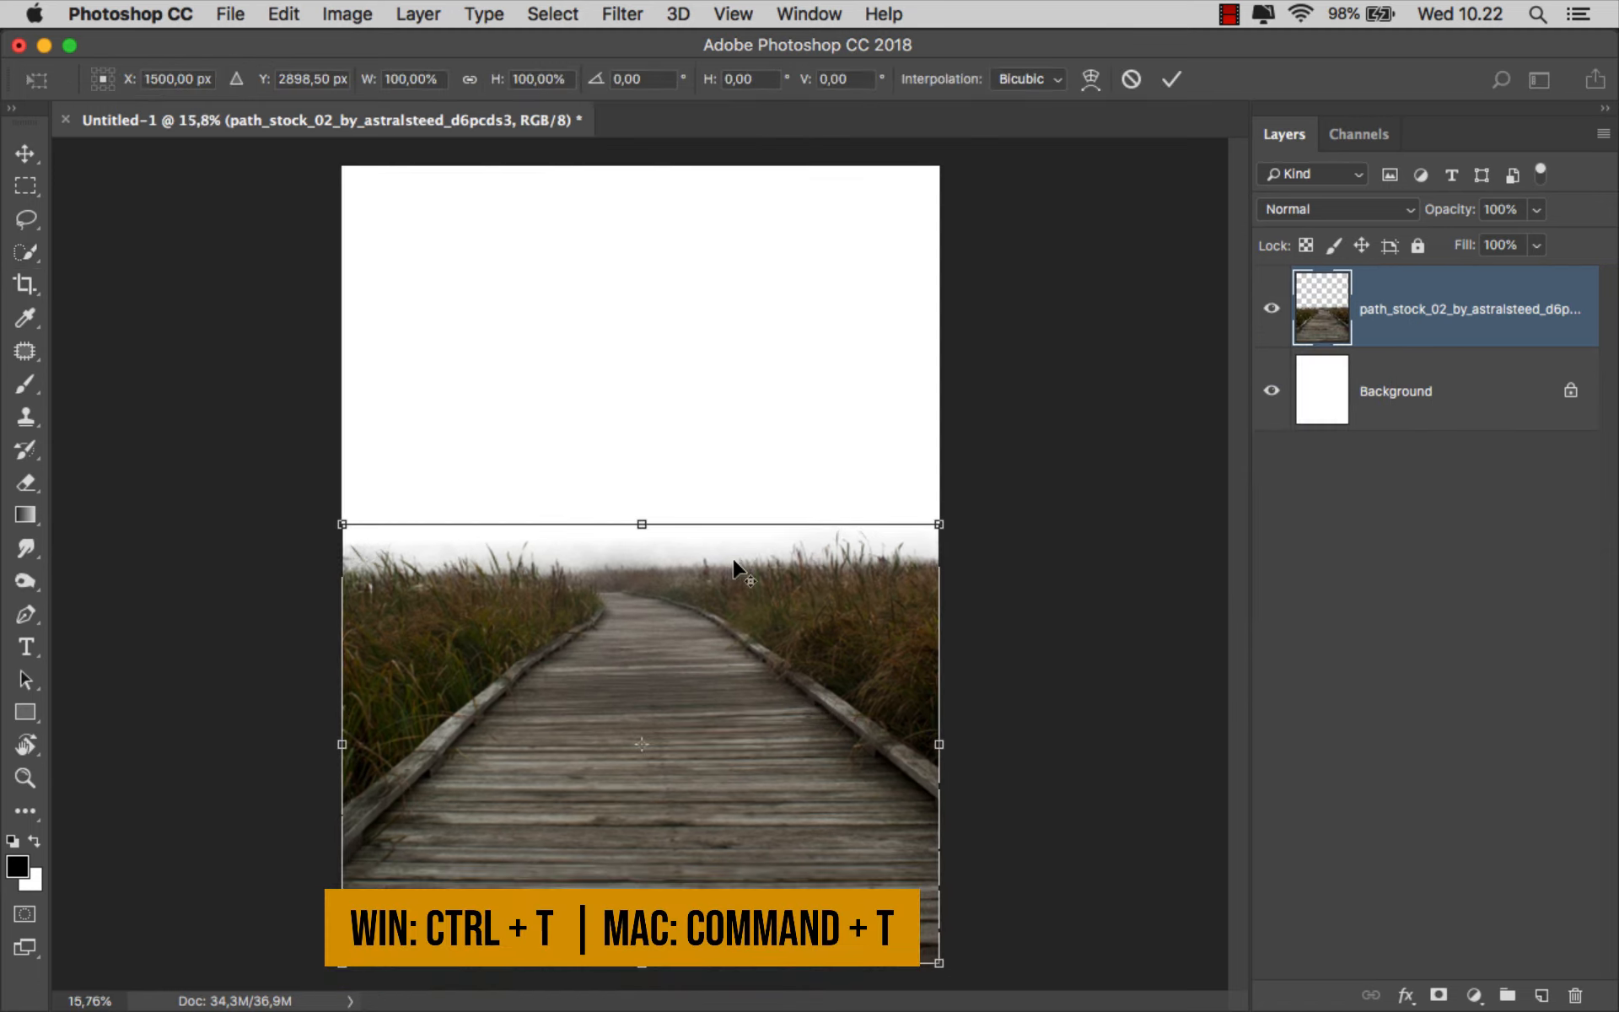
drag(638, 527, 643, 632)
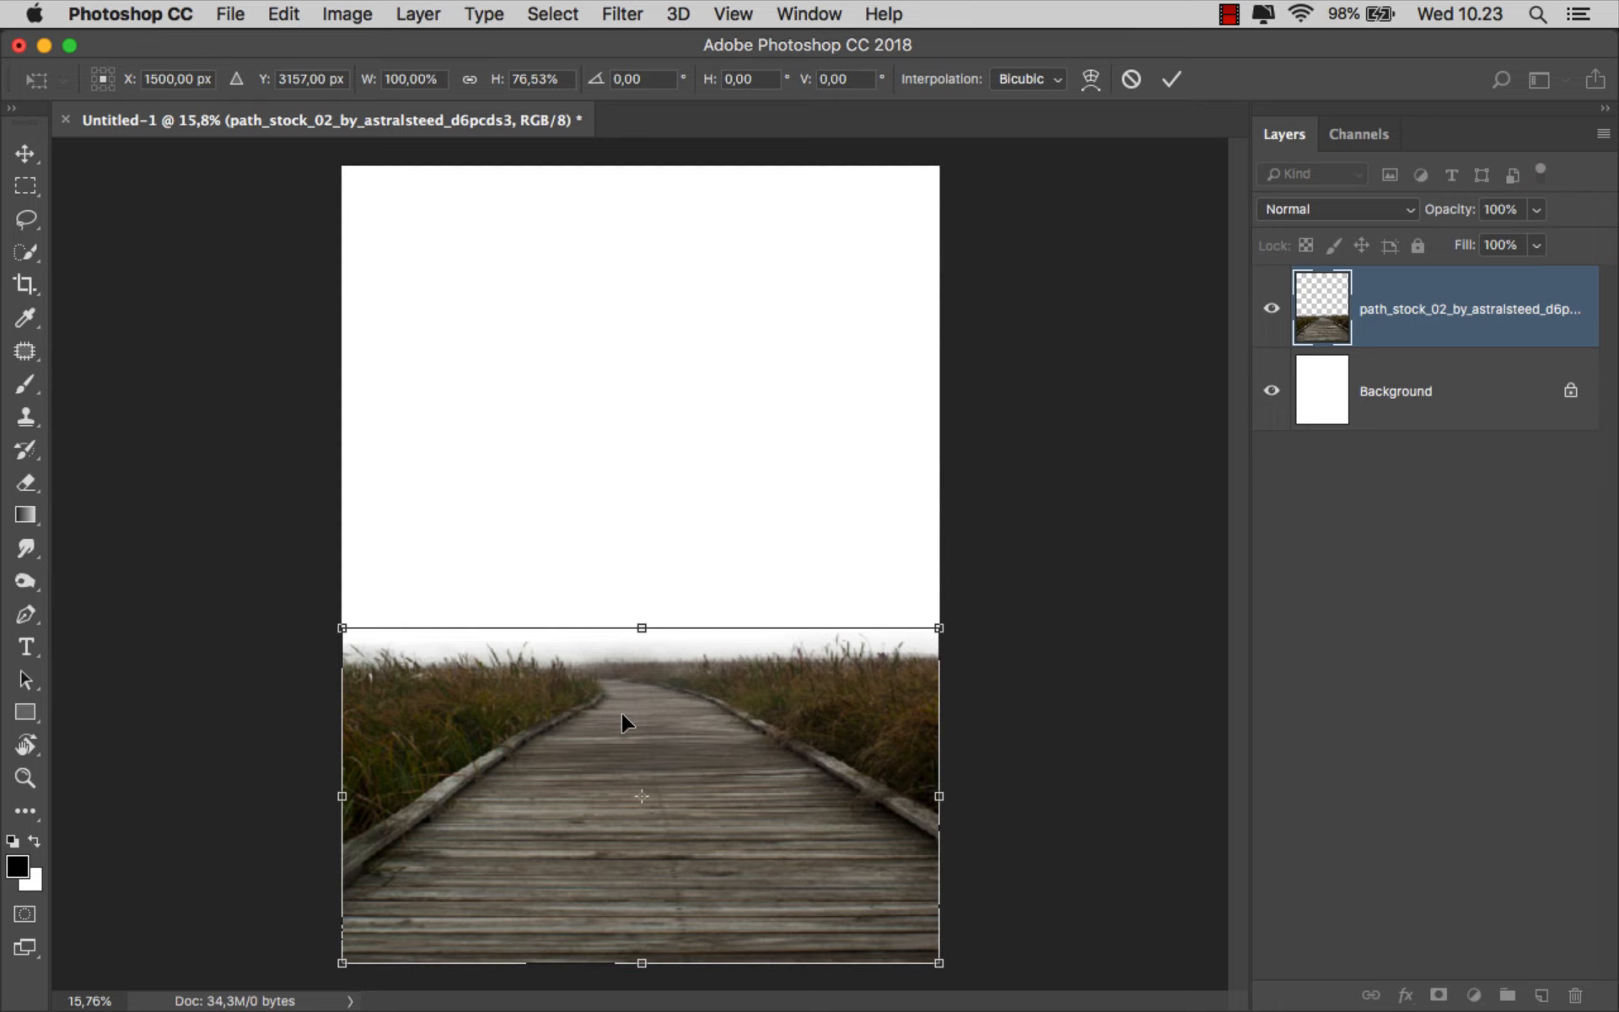
drag(622, 716, 623, 772)
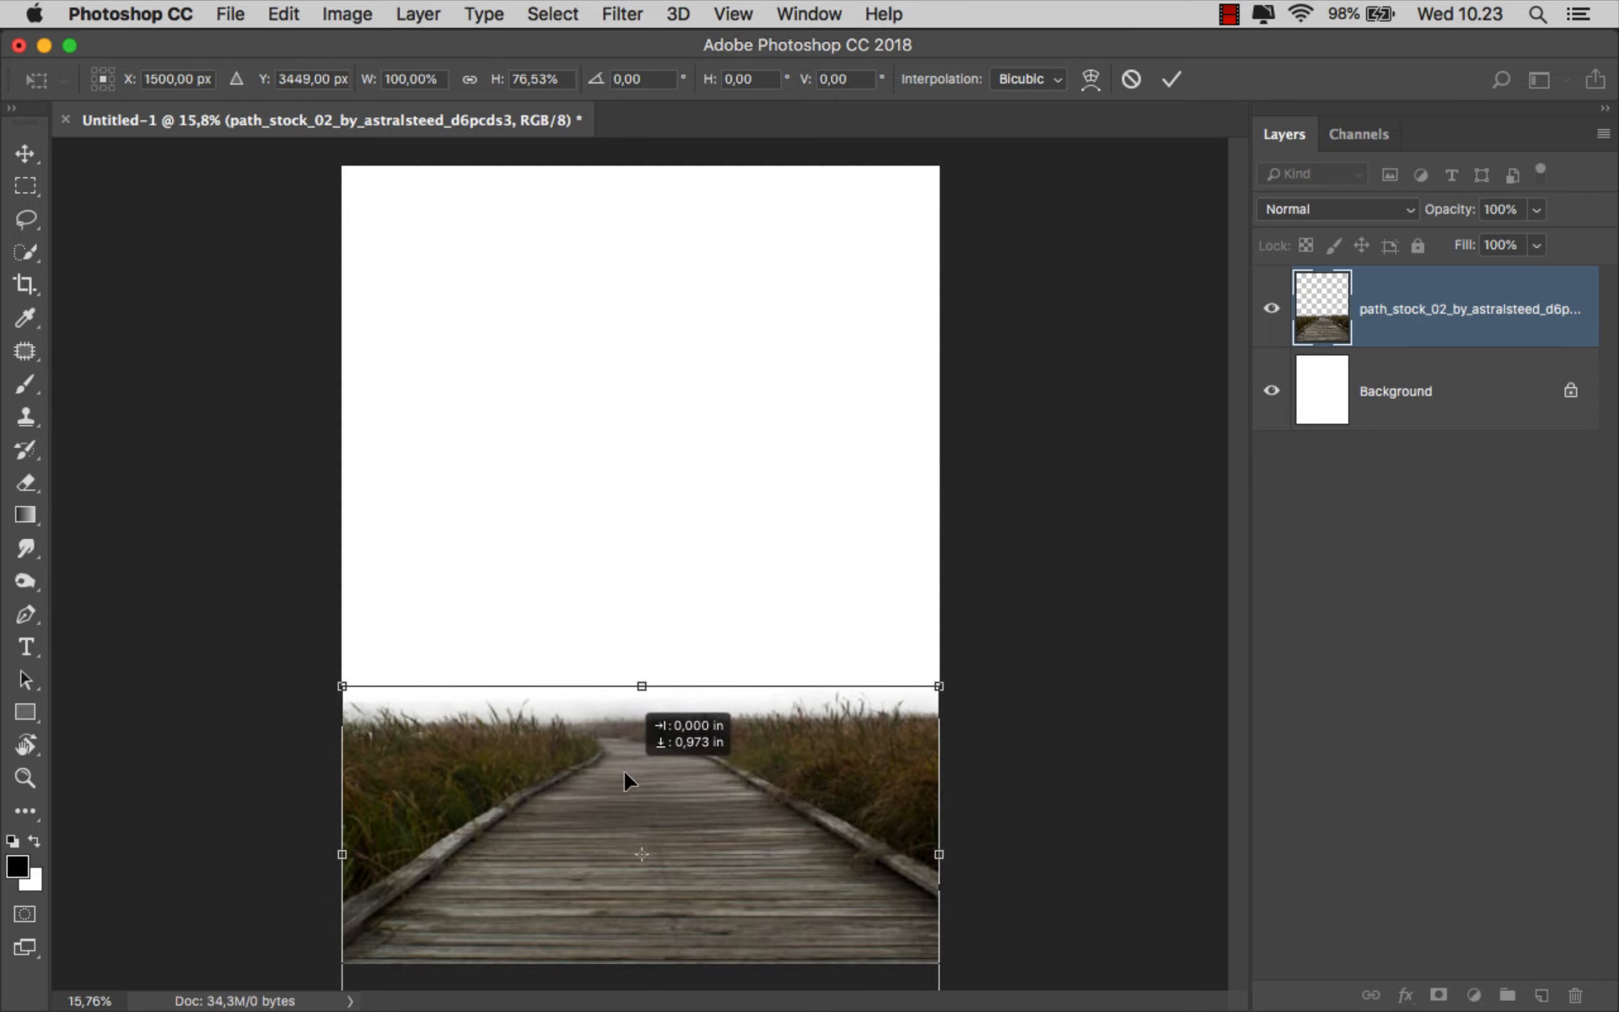
Warp the path layer by raising both upper corners so the horizon curves up at the sides, and commit the transform
right_click(624, 771)
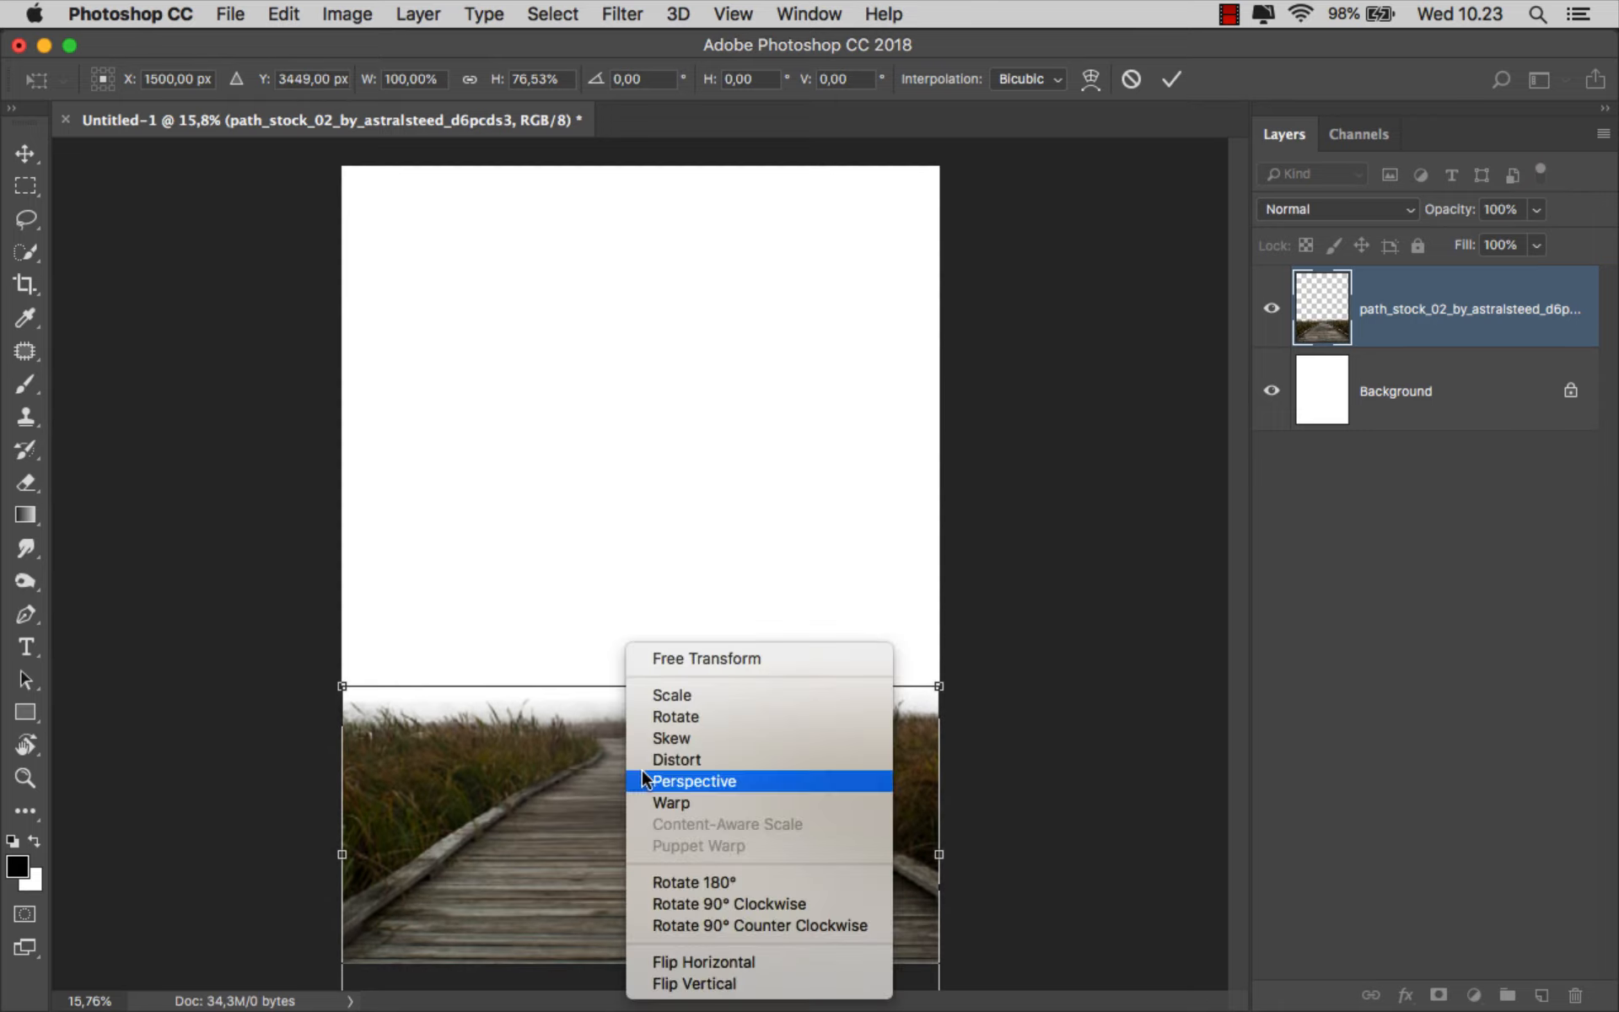
click(670, 801)
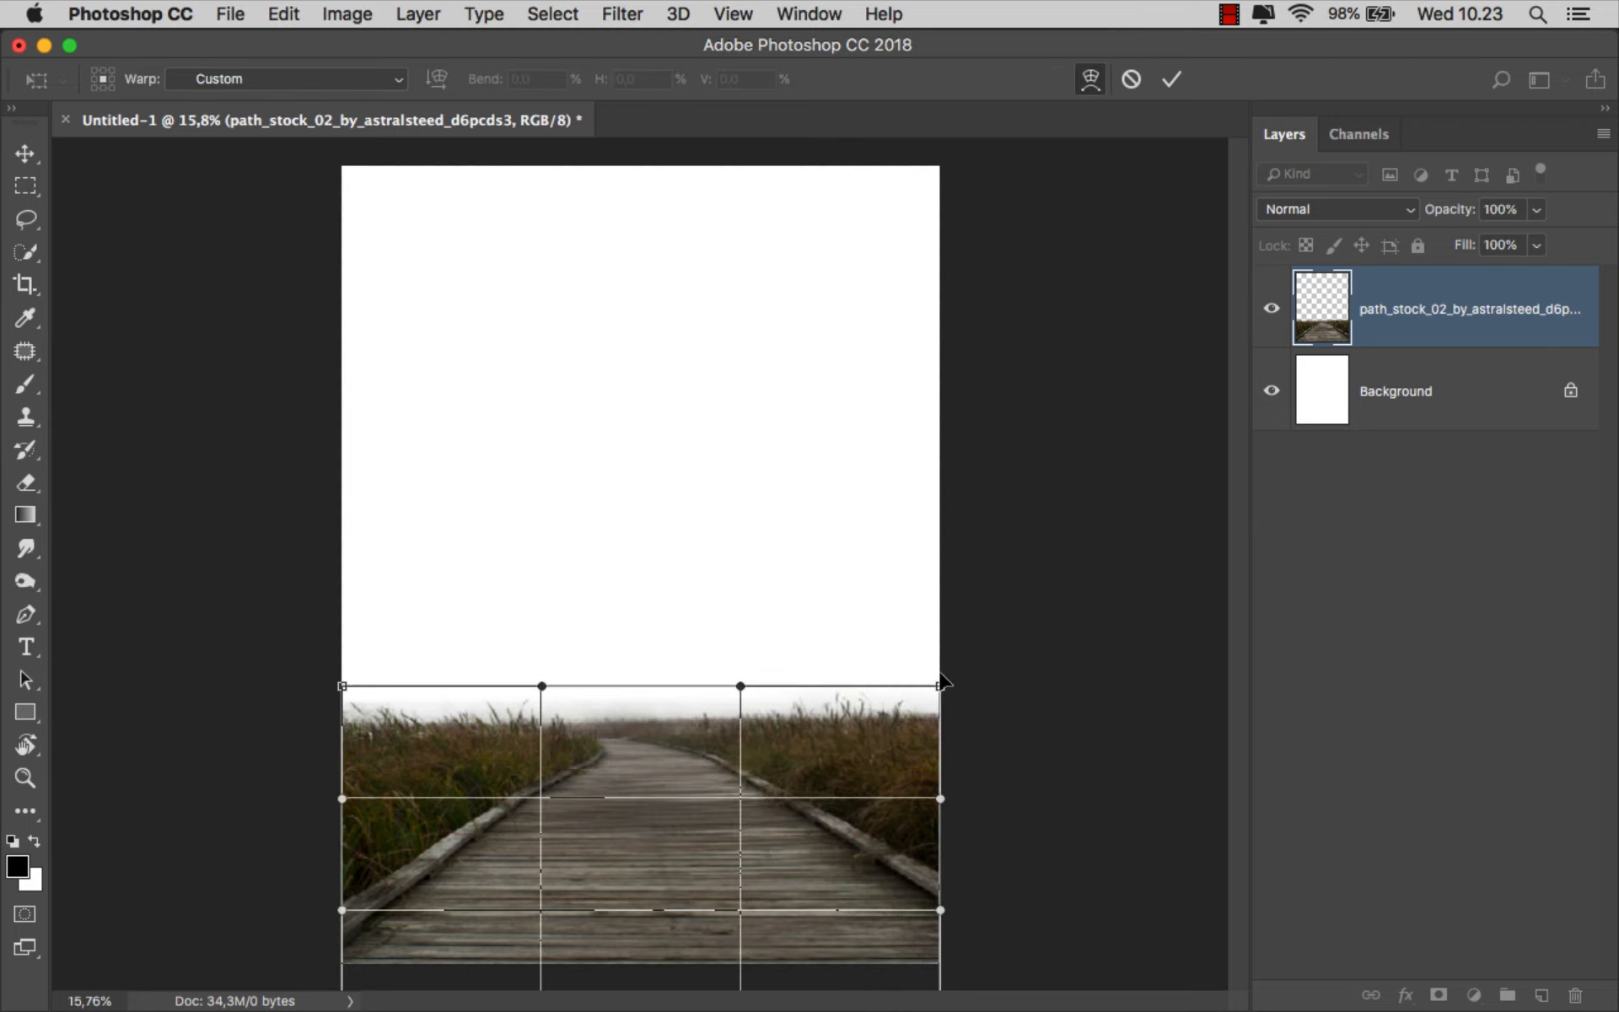
drag(941, 684, 946, 550)
drag(342, 685, 338, 564)
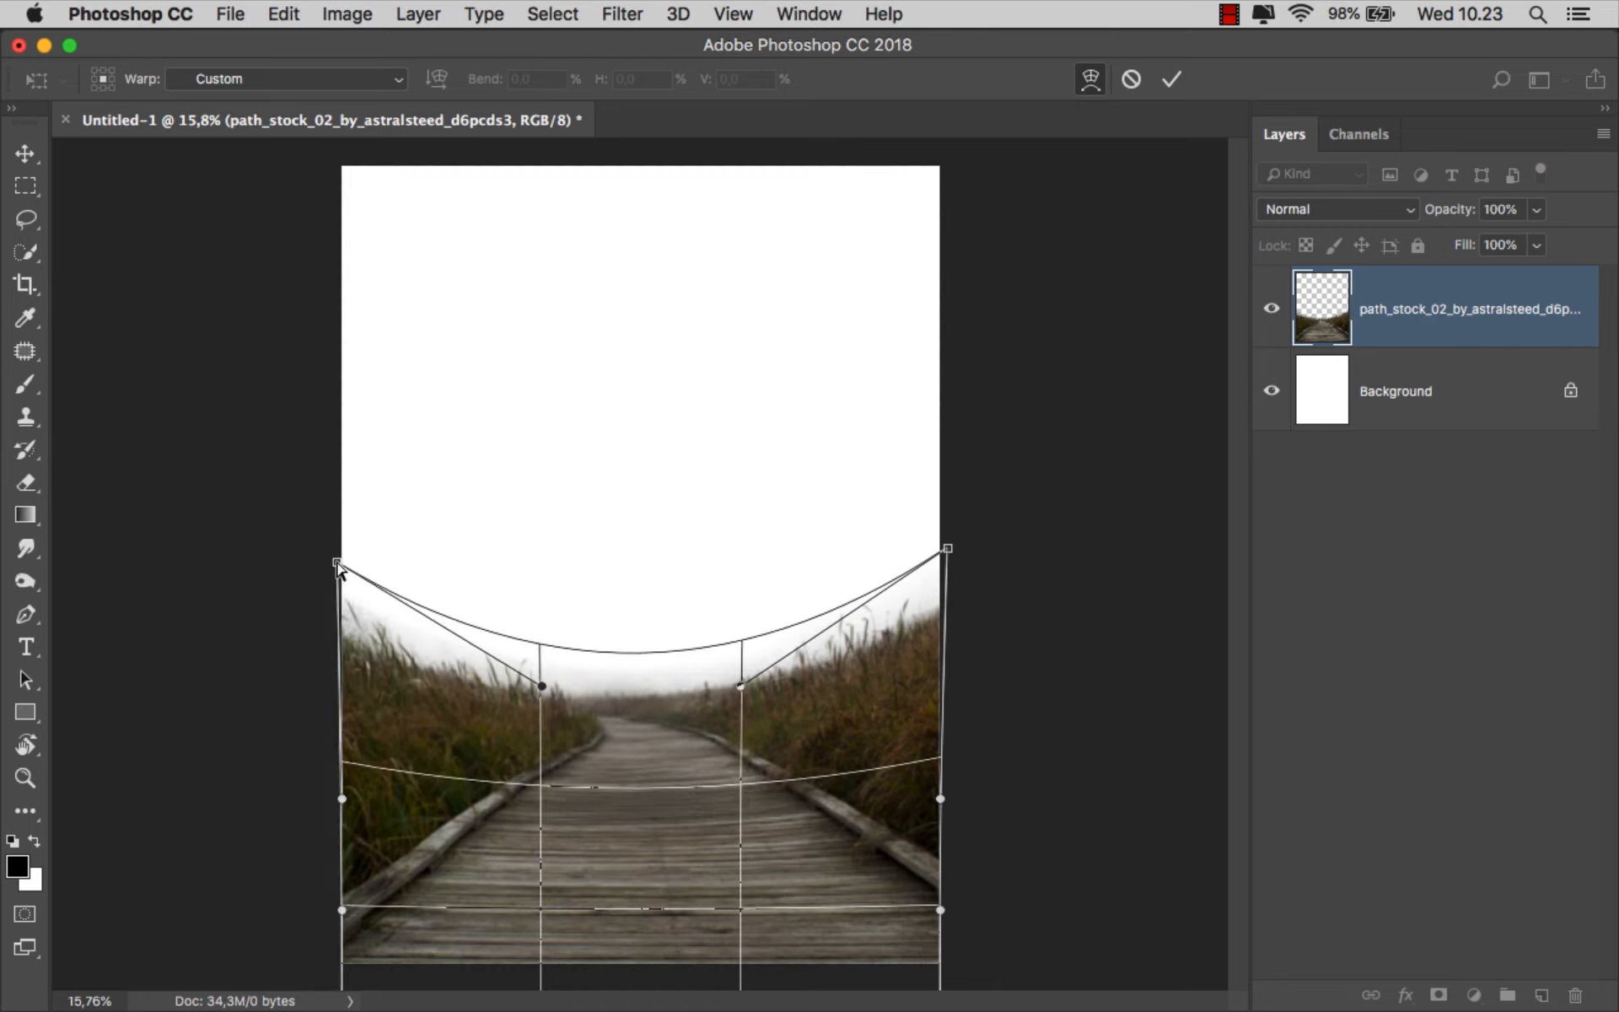
click(1171, 79)
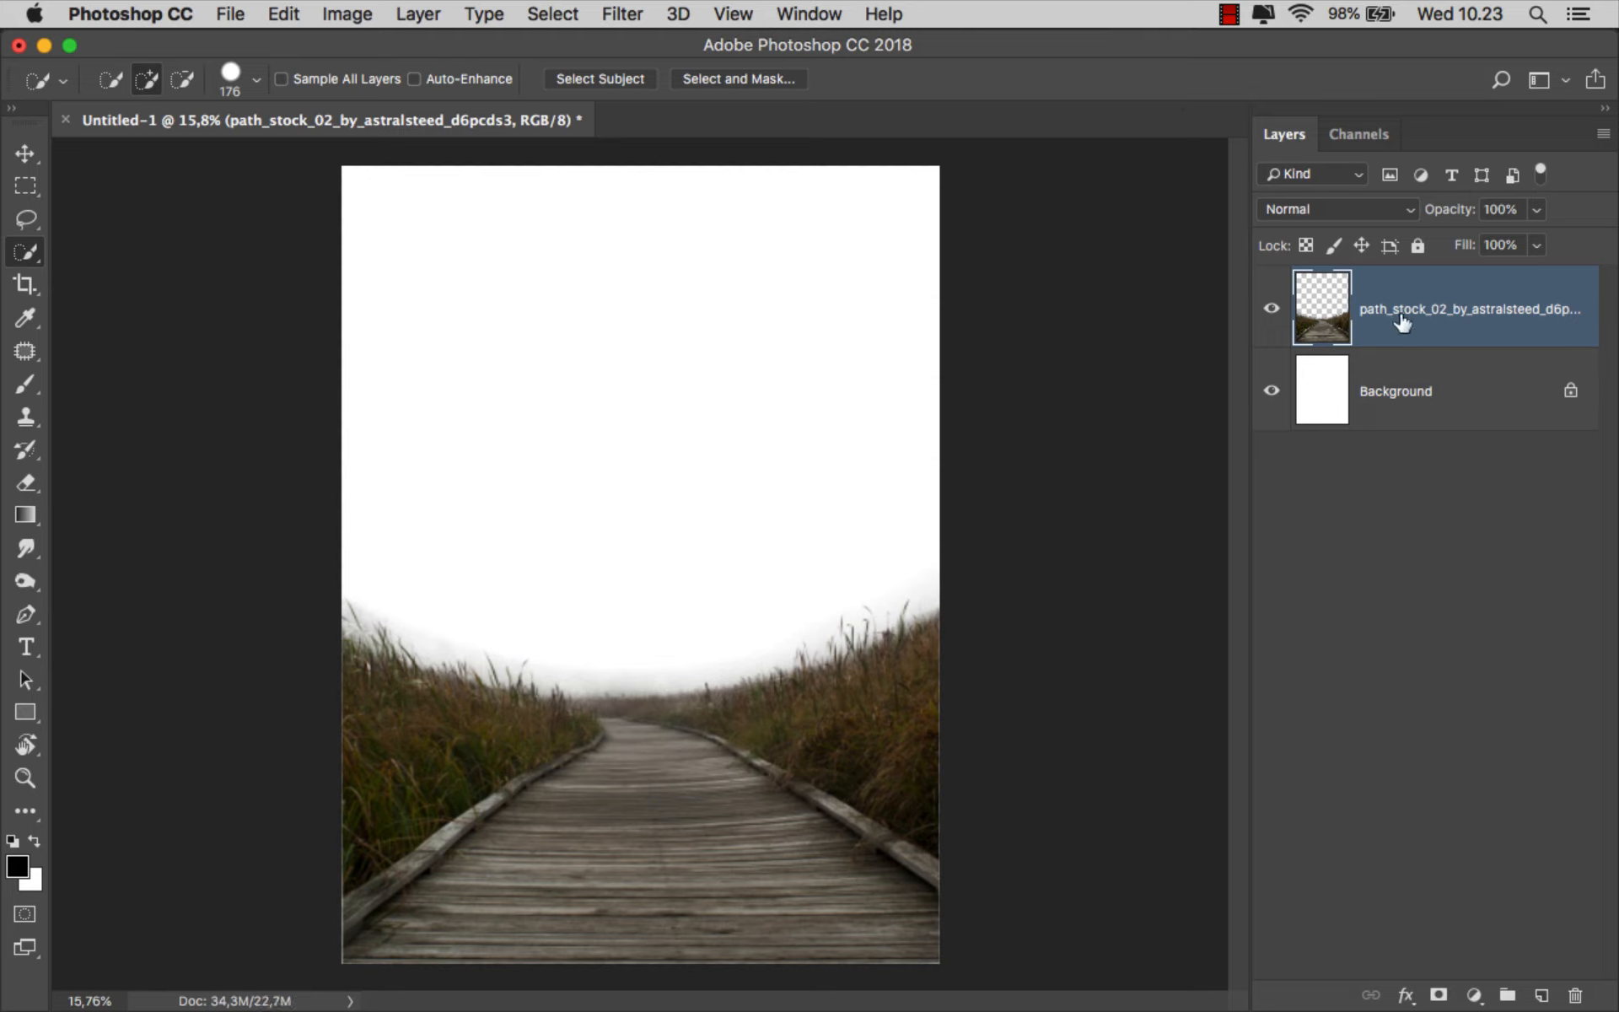
Add a Solid Color fill layer in dark brown 31240e directly above the Background layer
click(1424, 403)
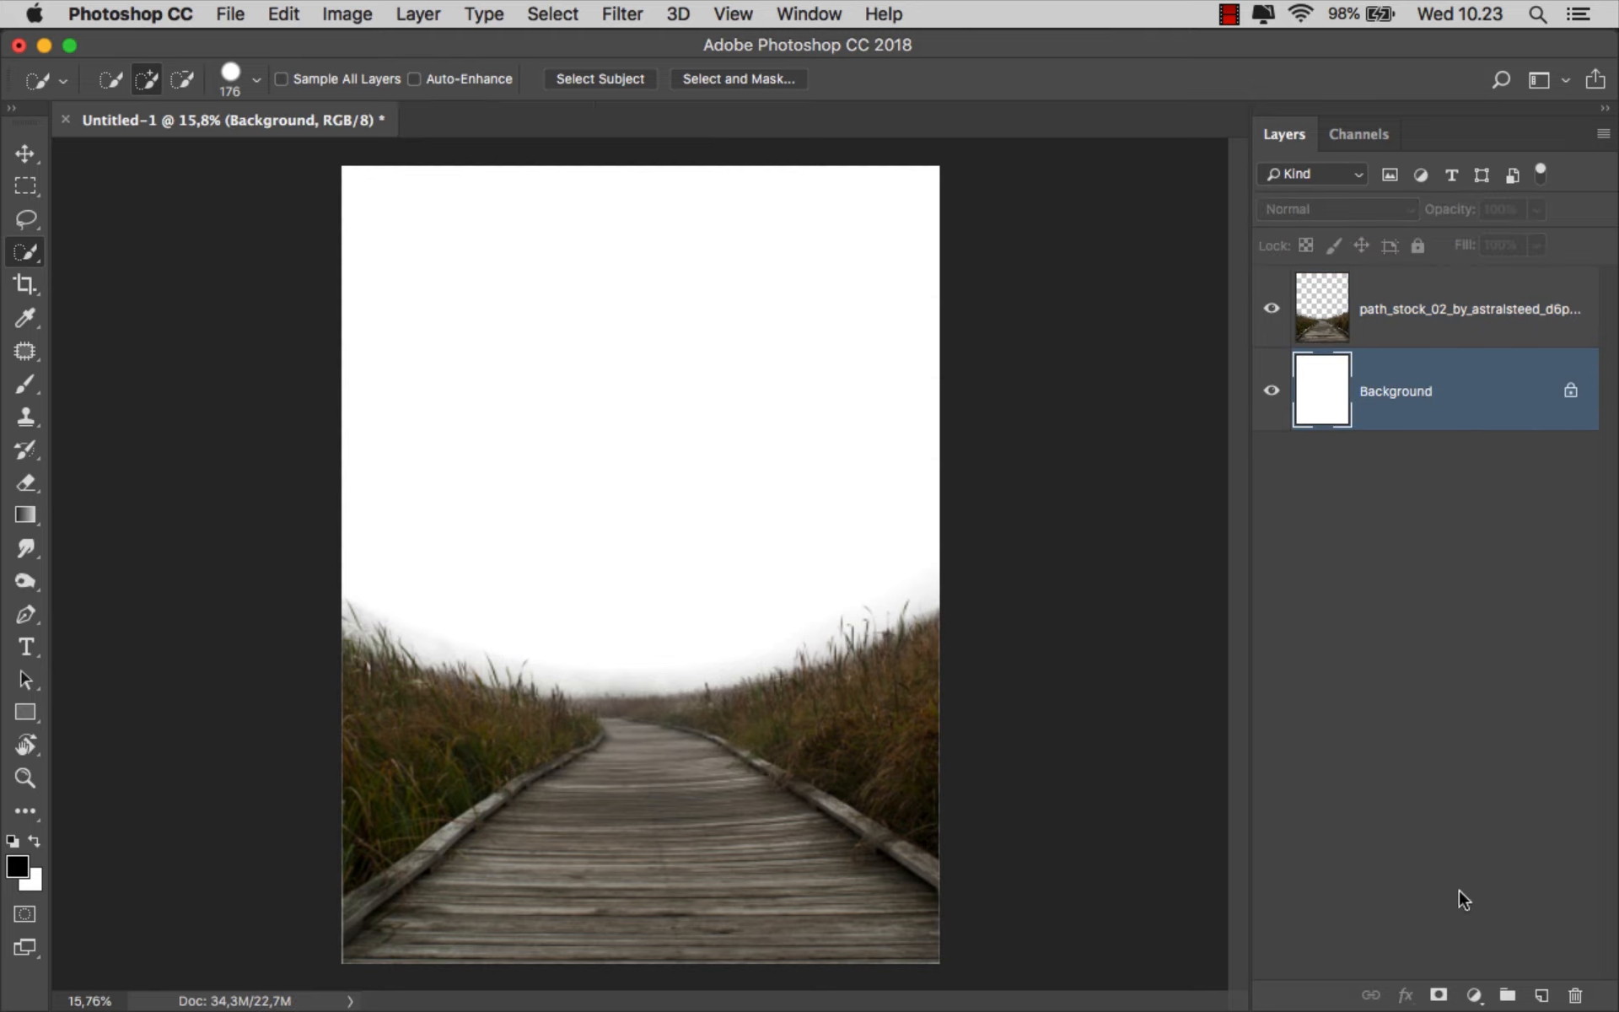
click(1474, 995)
click(1501, 516)
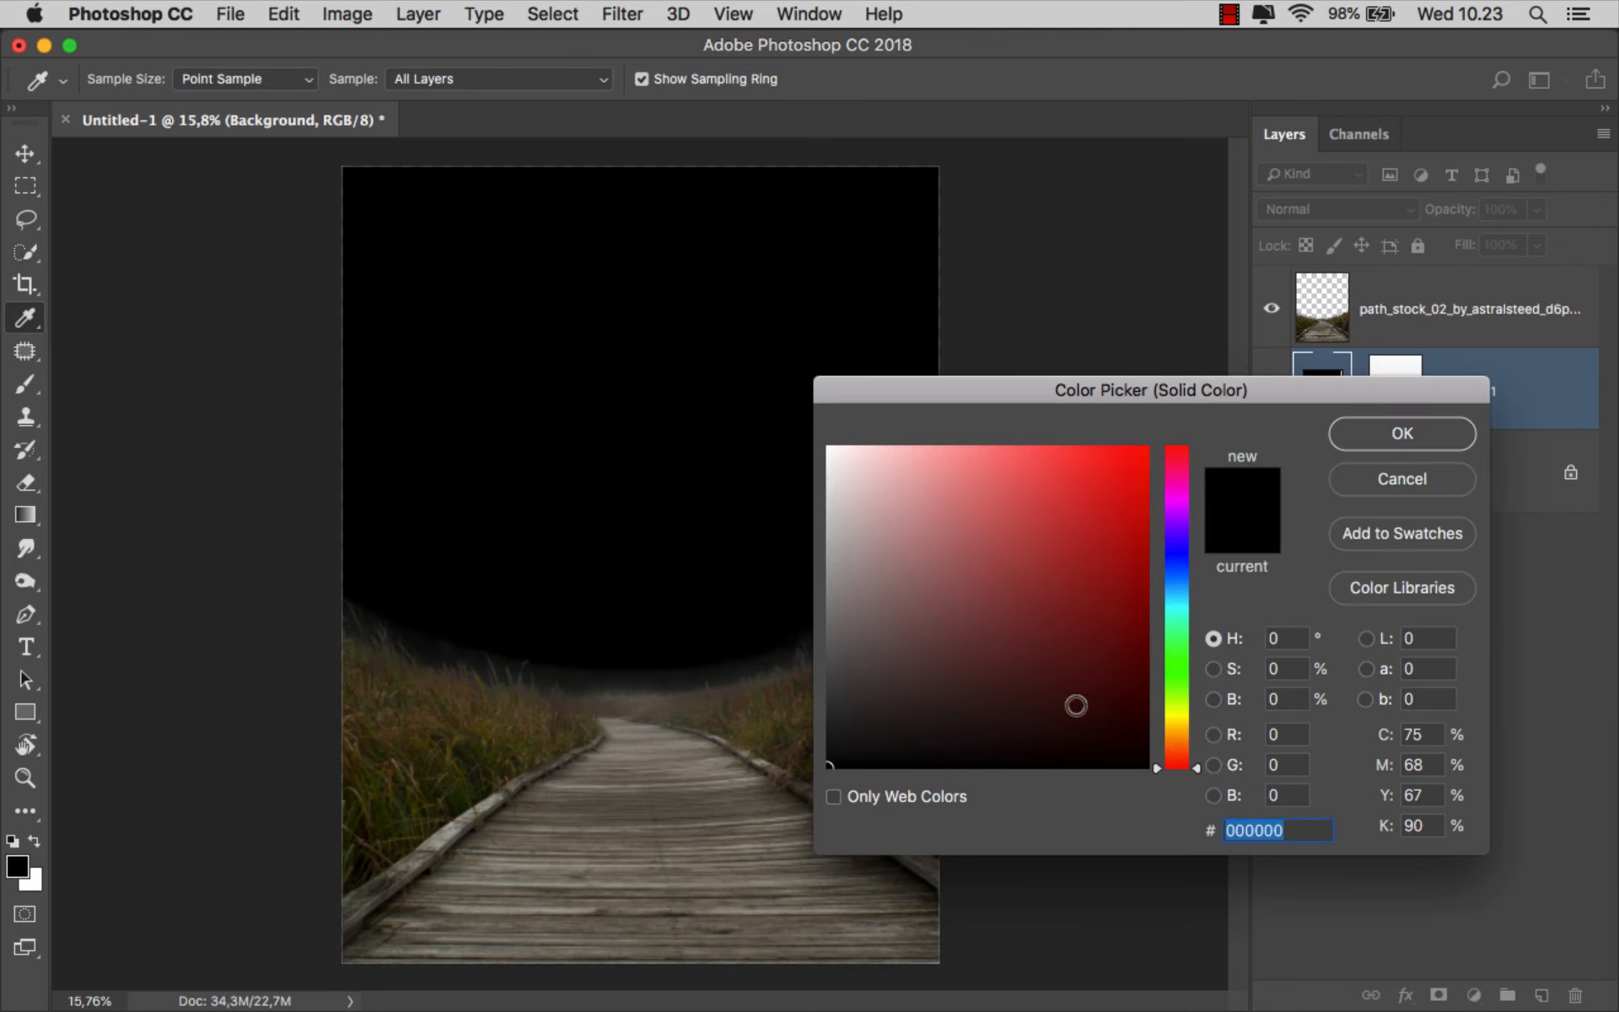
click(1066, 705)
click(1057, 706)
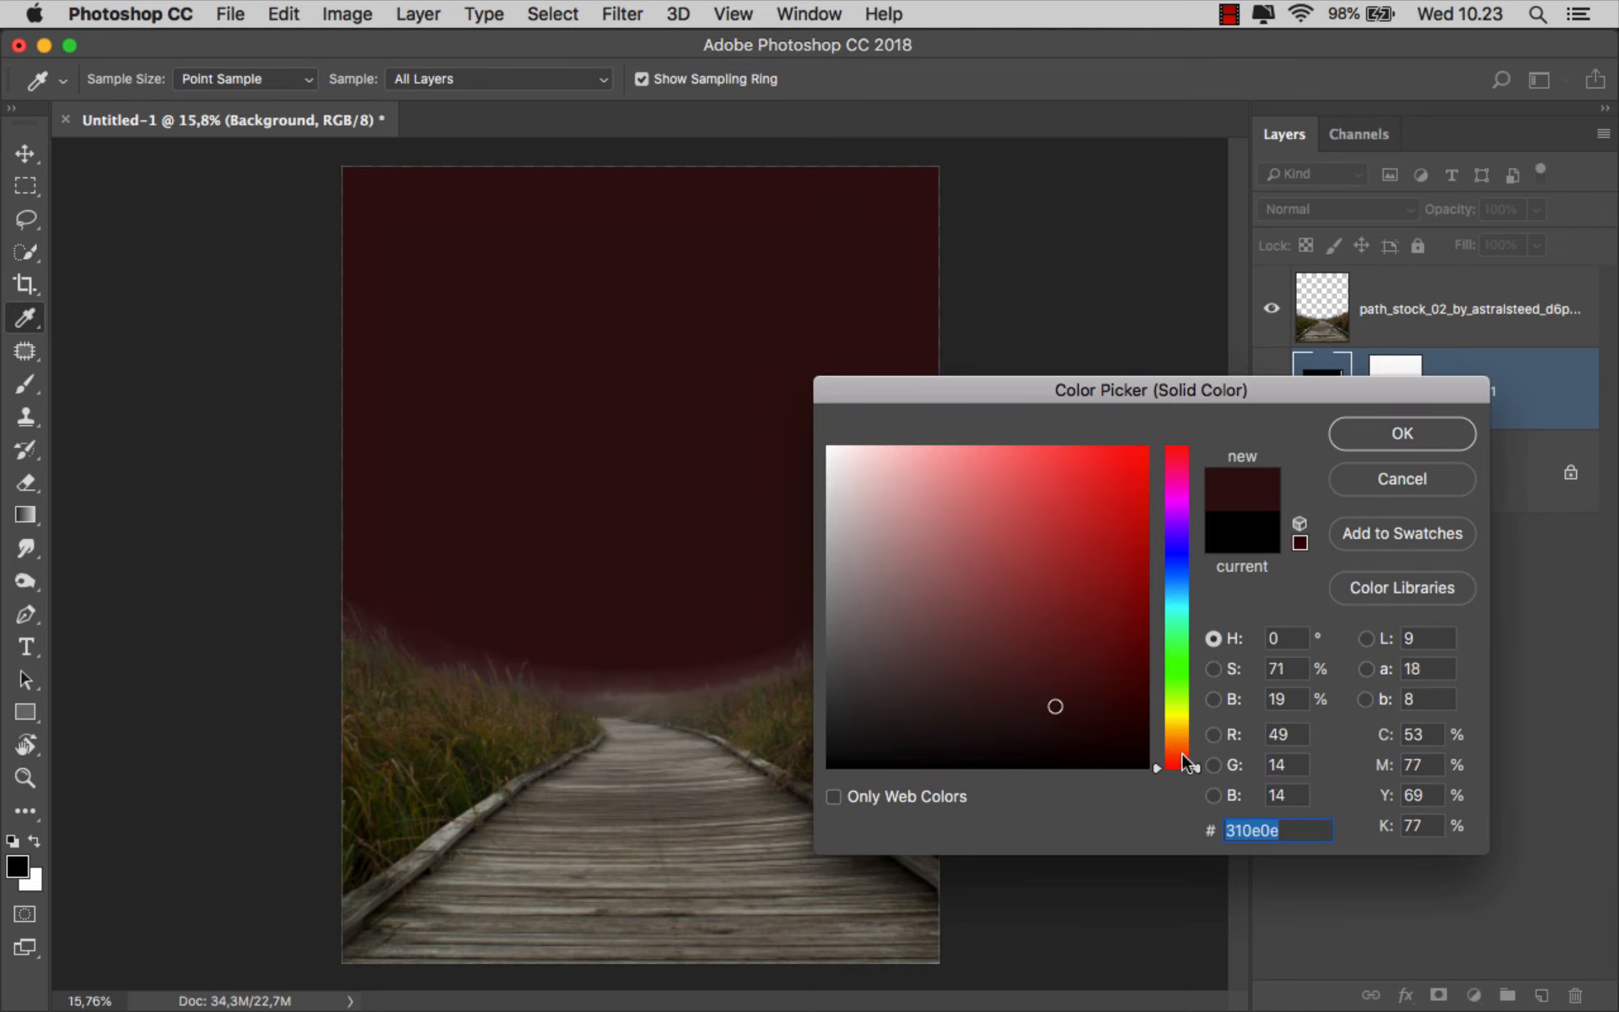
drag(1178, 754, 1186, 732)
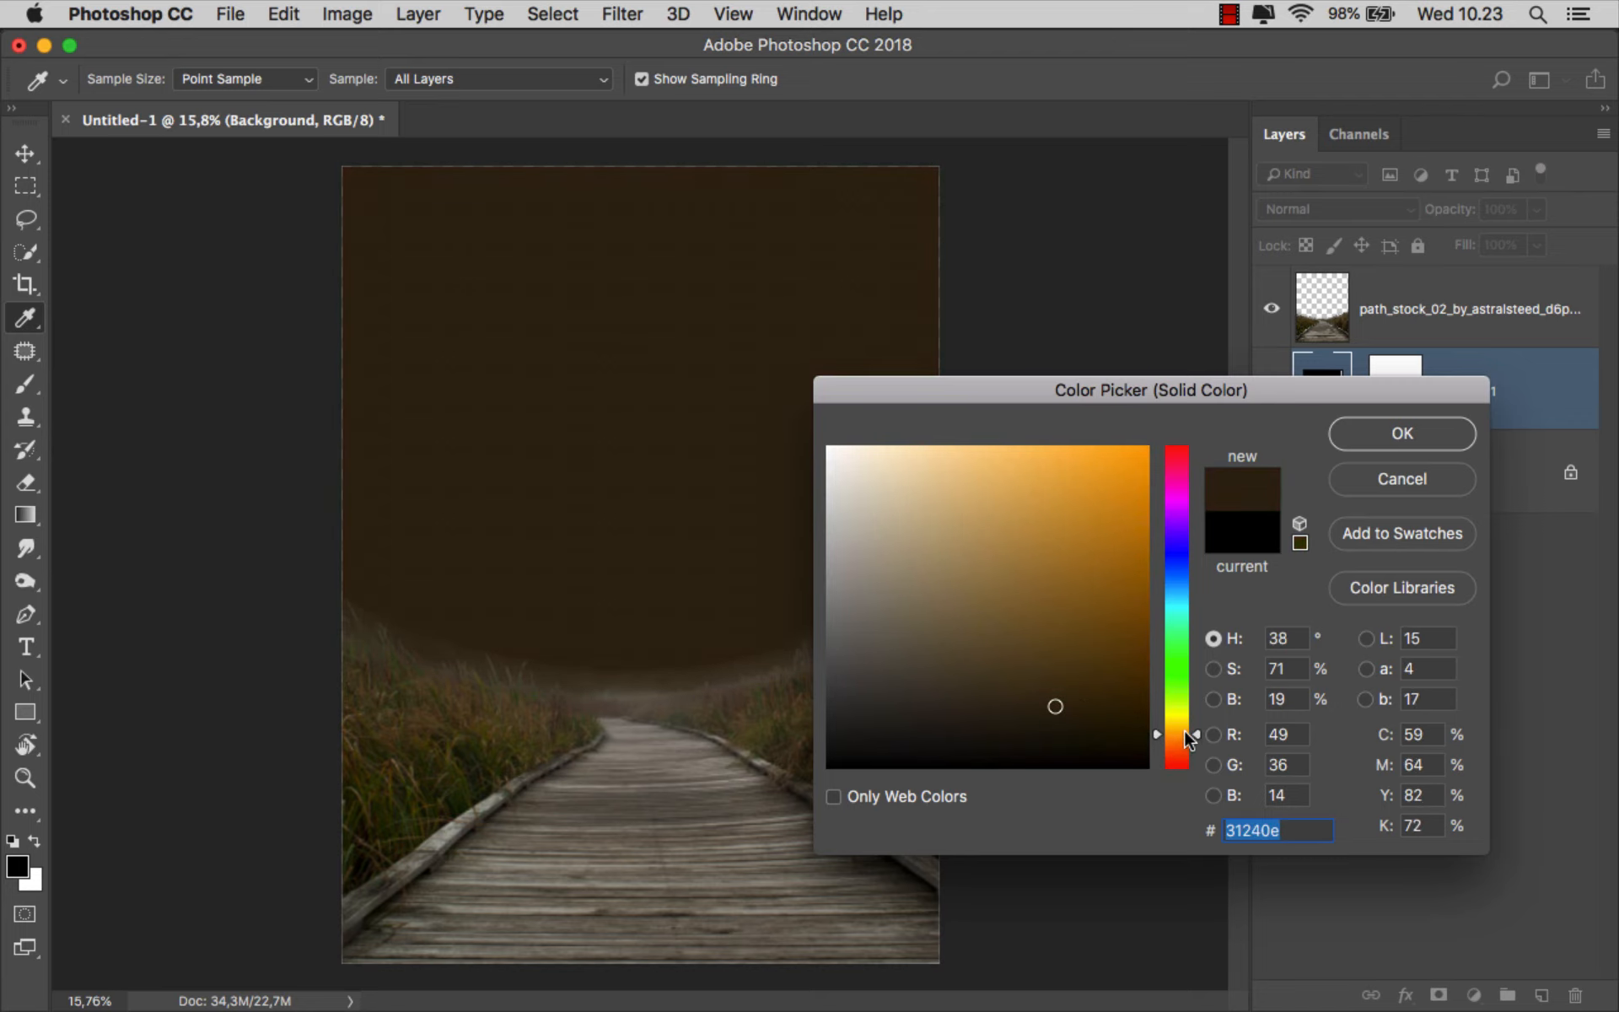
click(1397, 435)
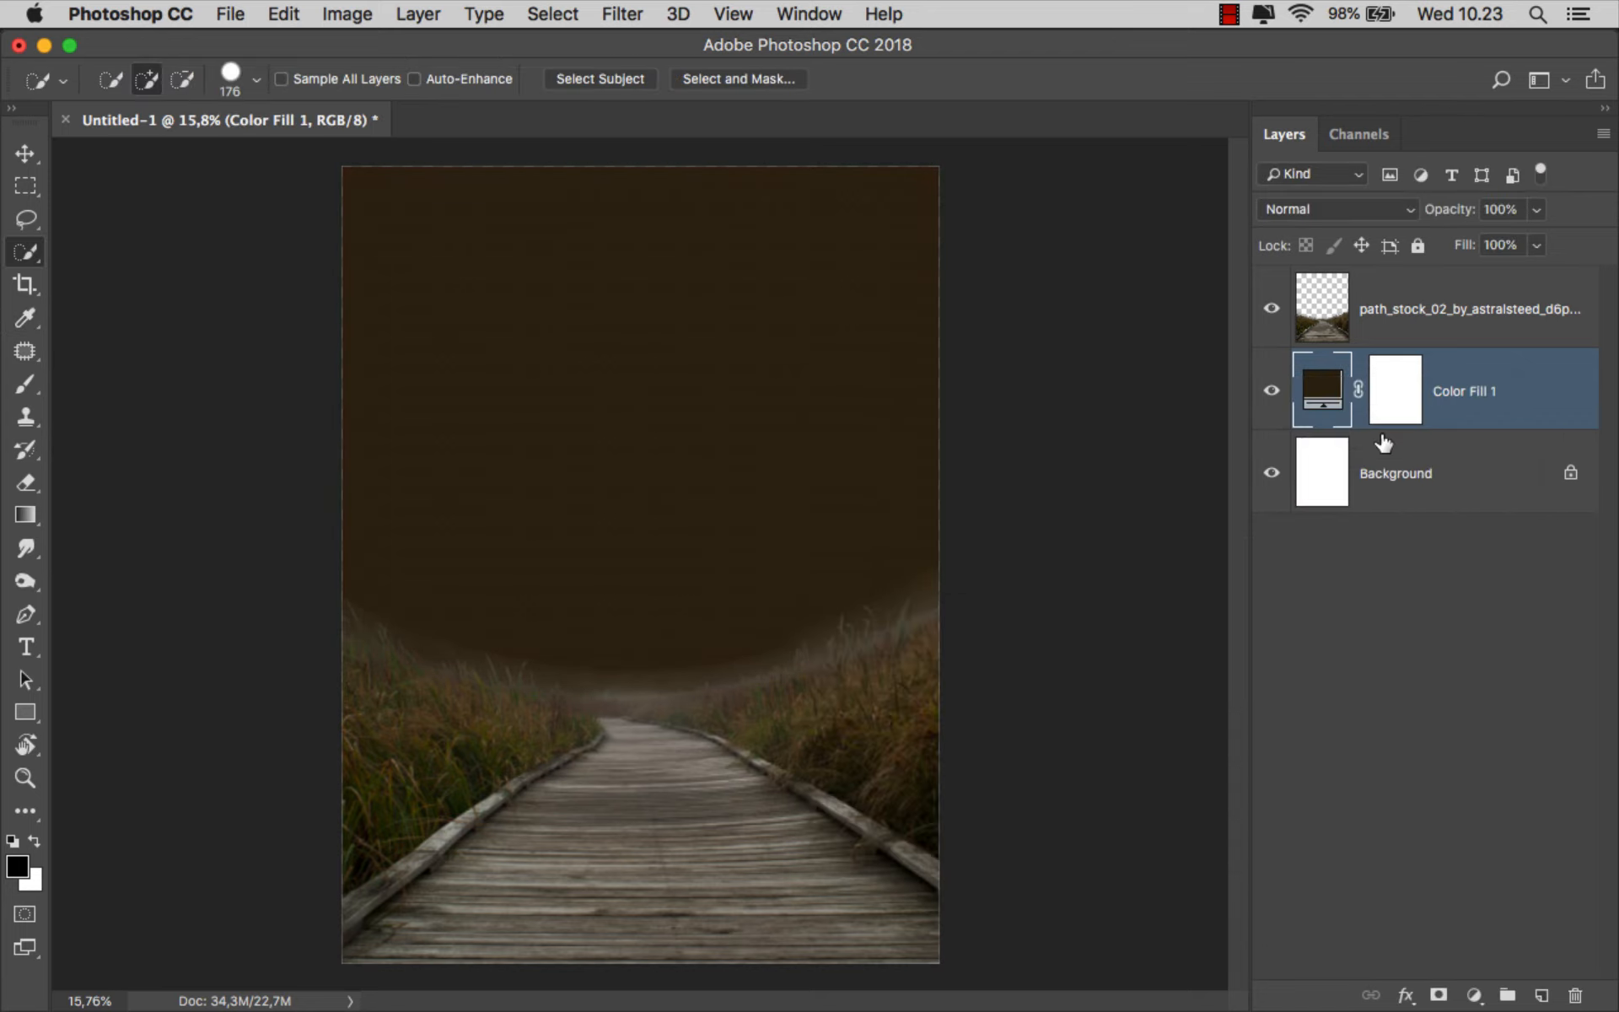
Create a new empty layer above the path layer and clip it to the path layer
click(1421, 337)
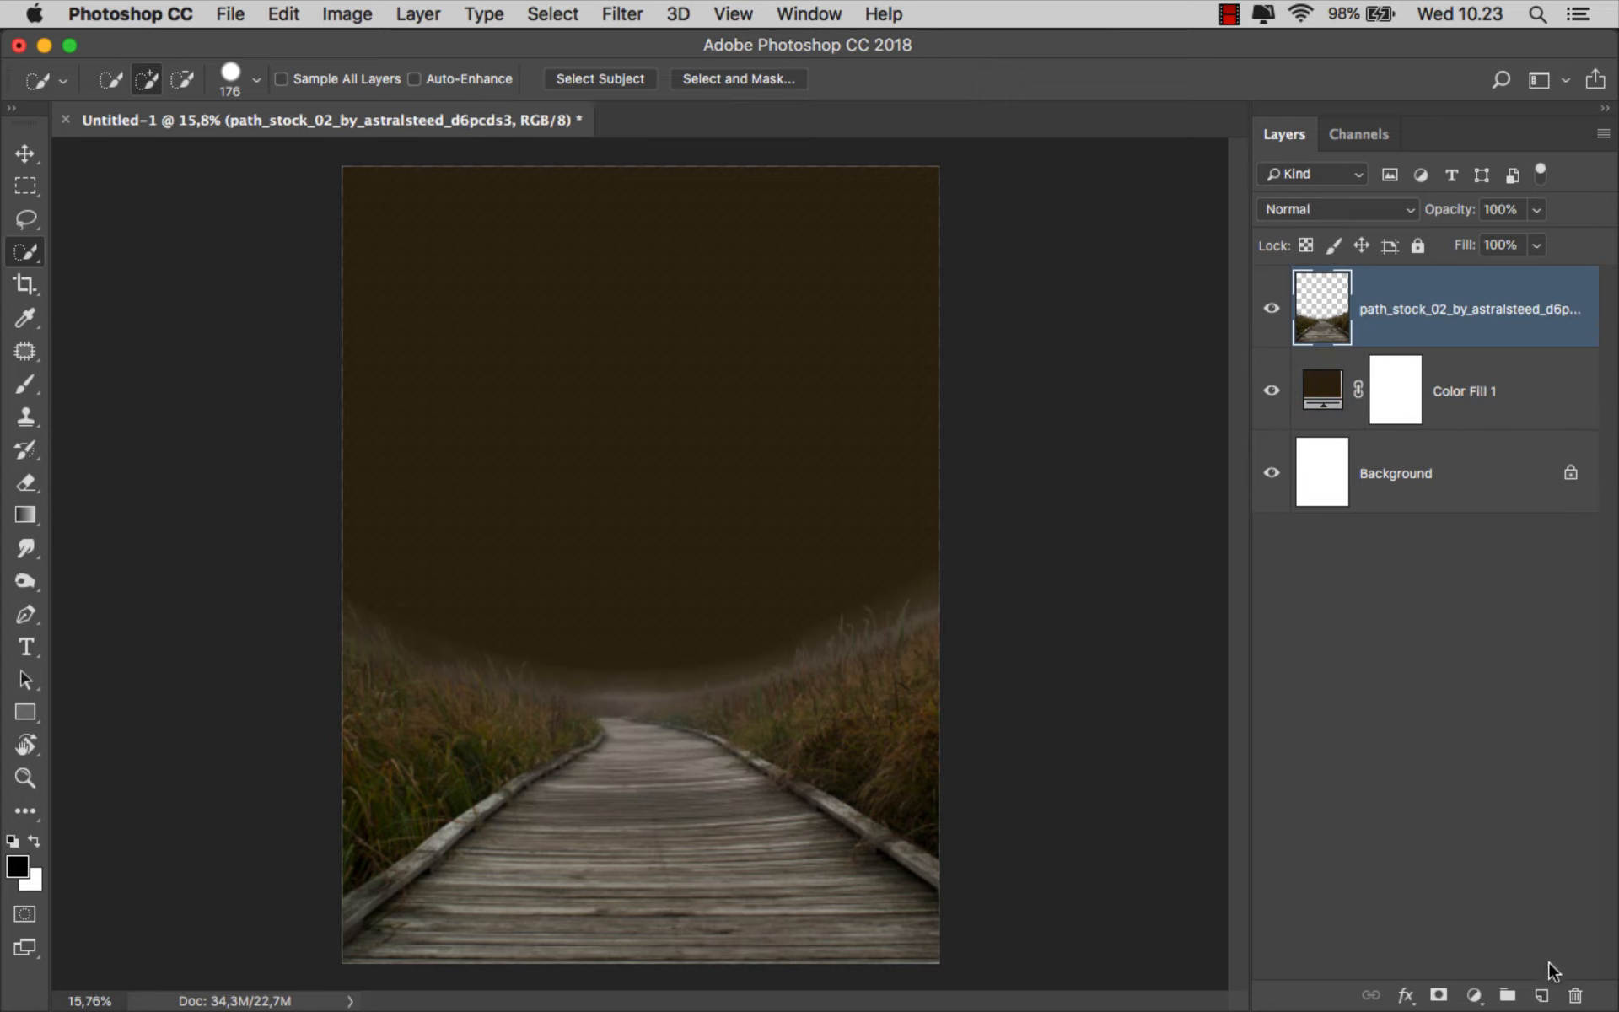
click(1541, 995)
right_click(1409, 327)
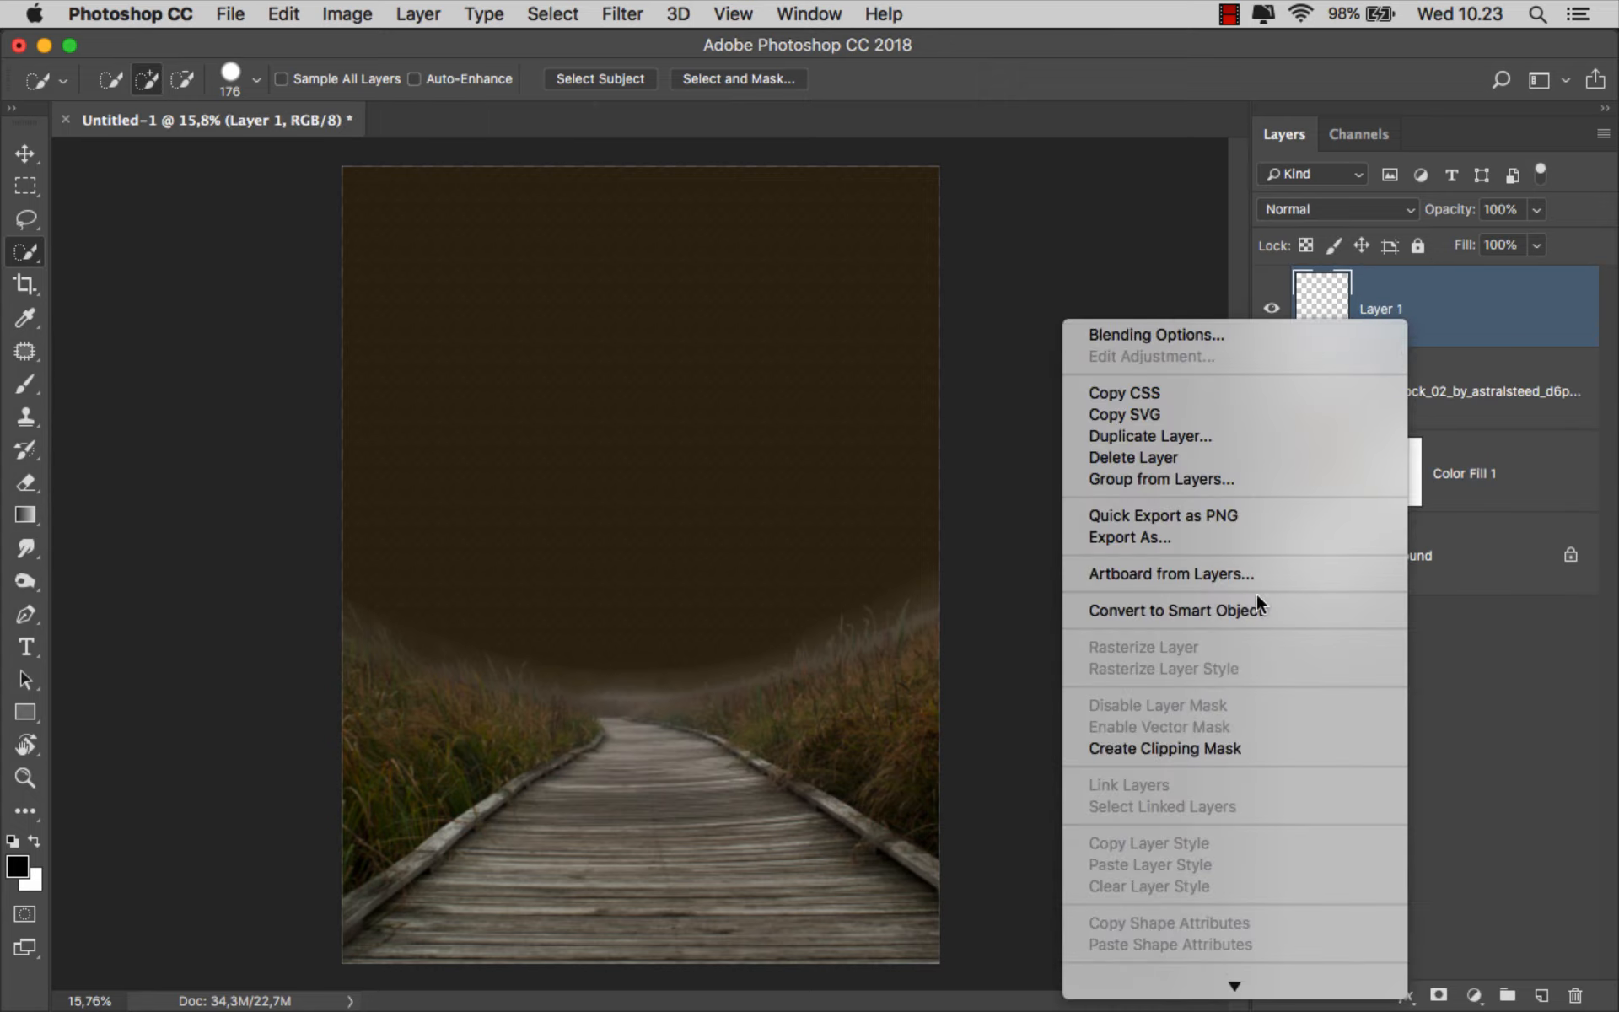
click(1209, 747)
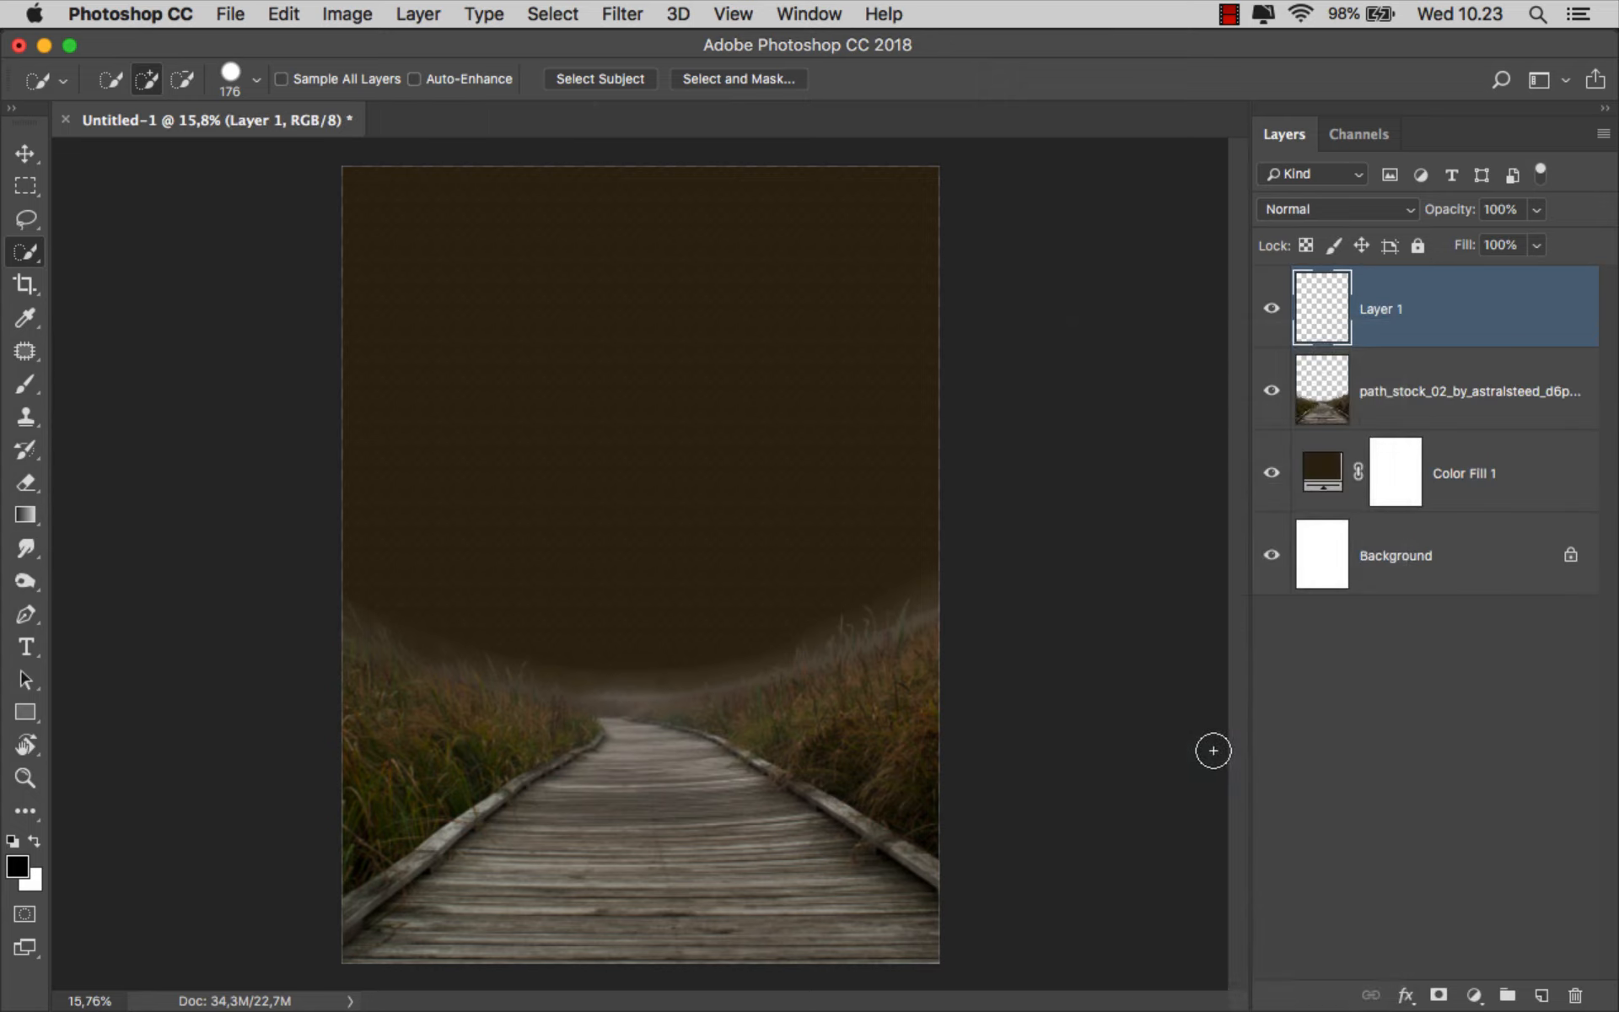
Set up the Brush tool with the Basic soft round brush at 76 px size, 0% hardness and 21% opacity
click(32, 387)
right_click(493, 425)
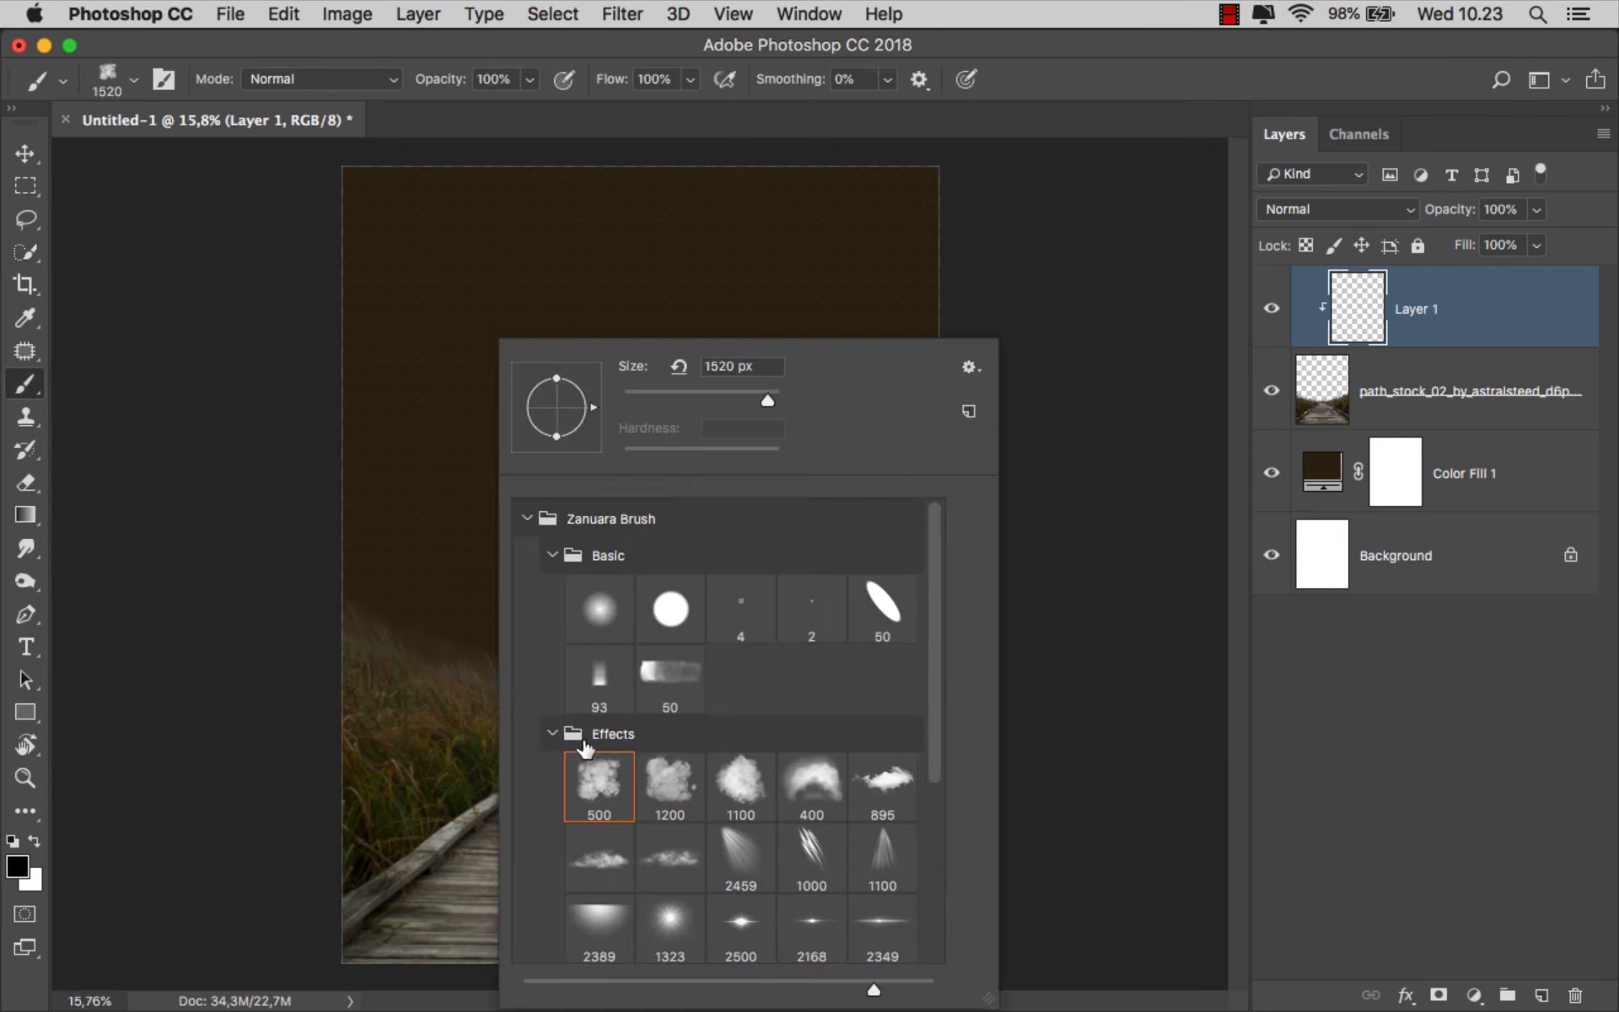
click(552, 734)
click(600, 605)
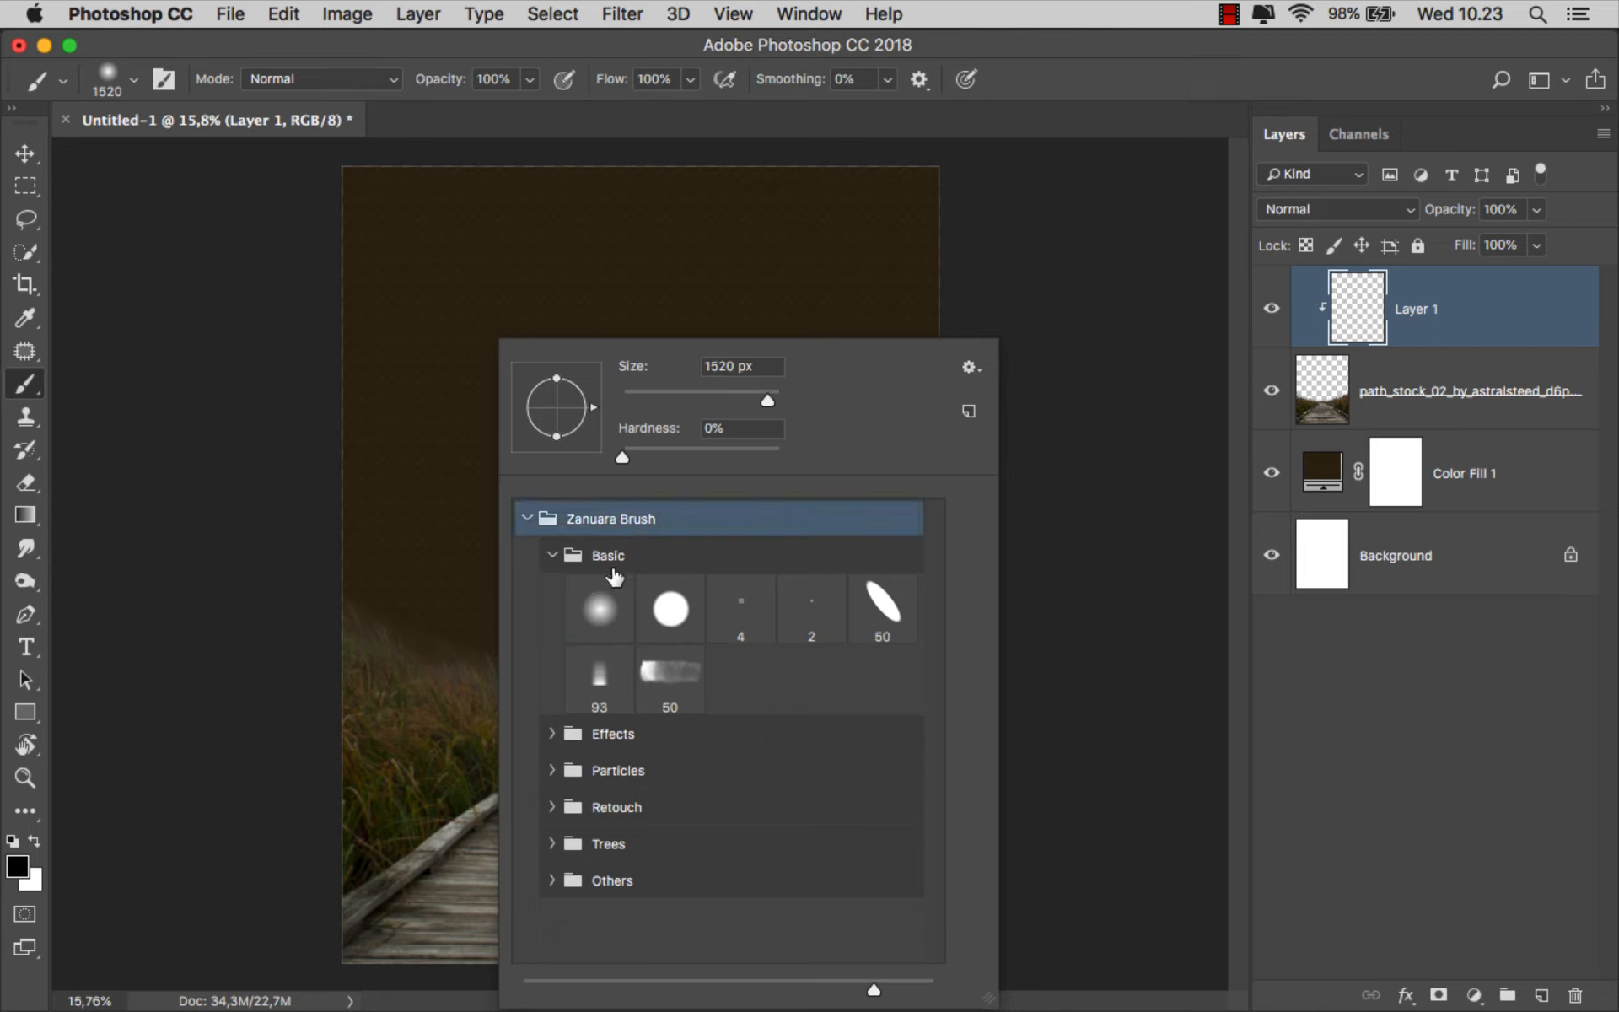
click(681, 389)
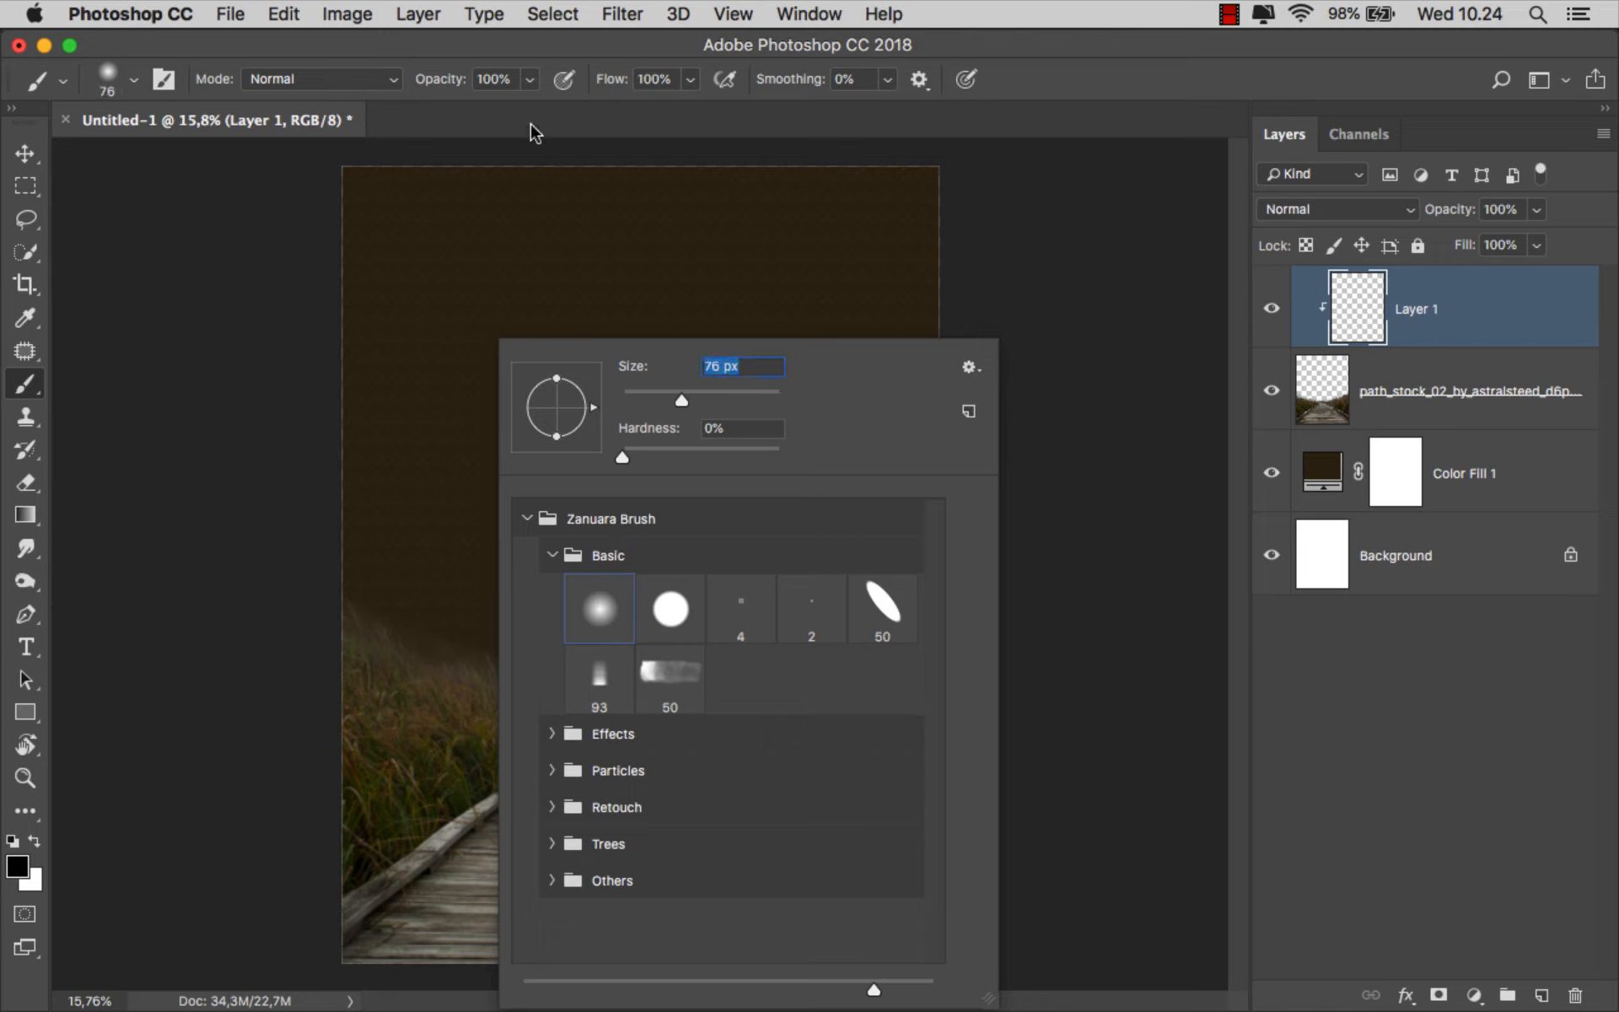
click(530, 82)
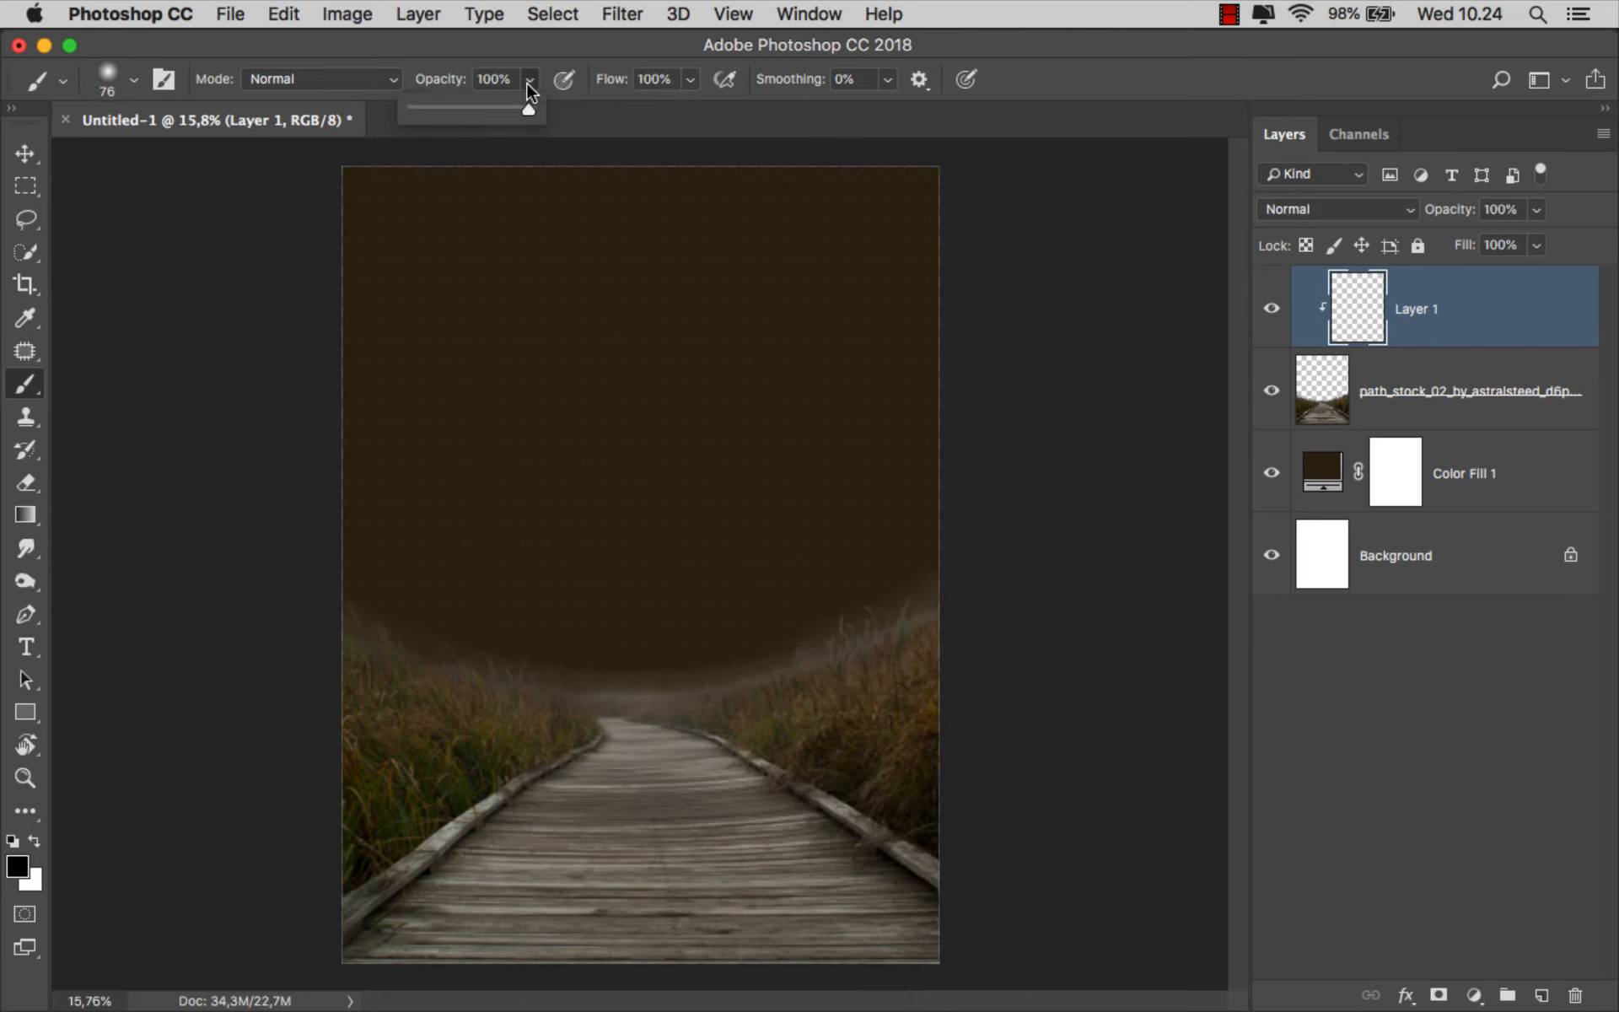
click(458, 37)
Sample the dark brown backdrop above the grass as the brush colour and enlarge the brush to about 598 px
scroll(447, 604, up, 8)
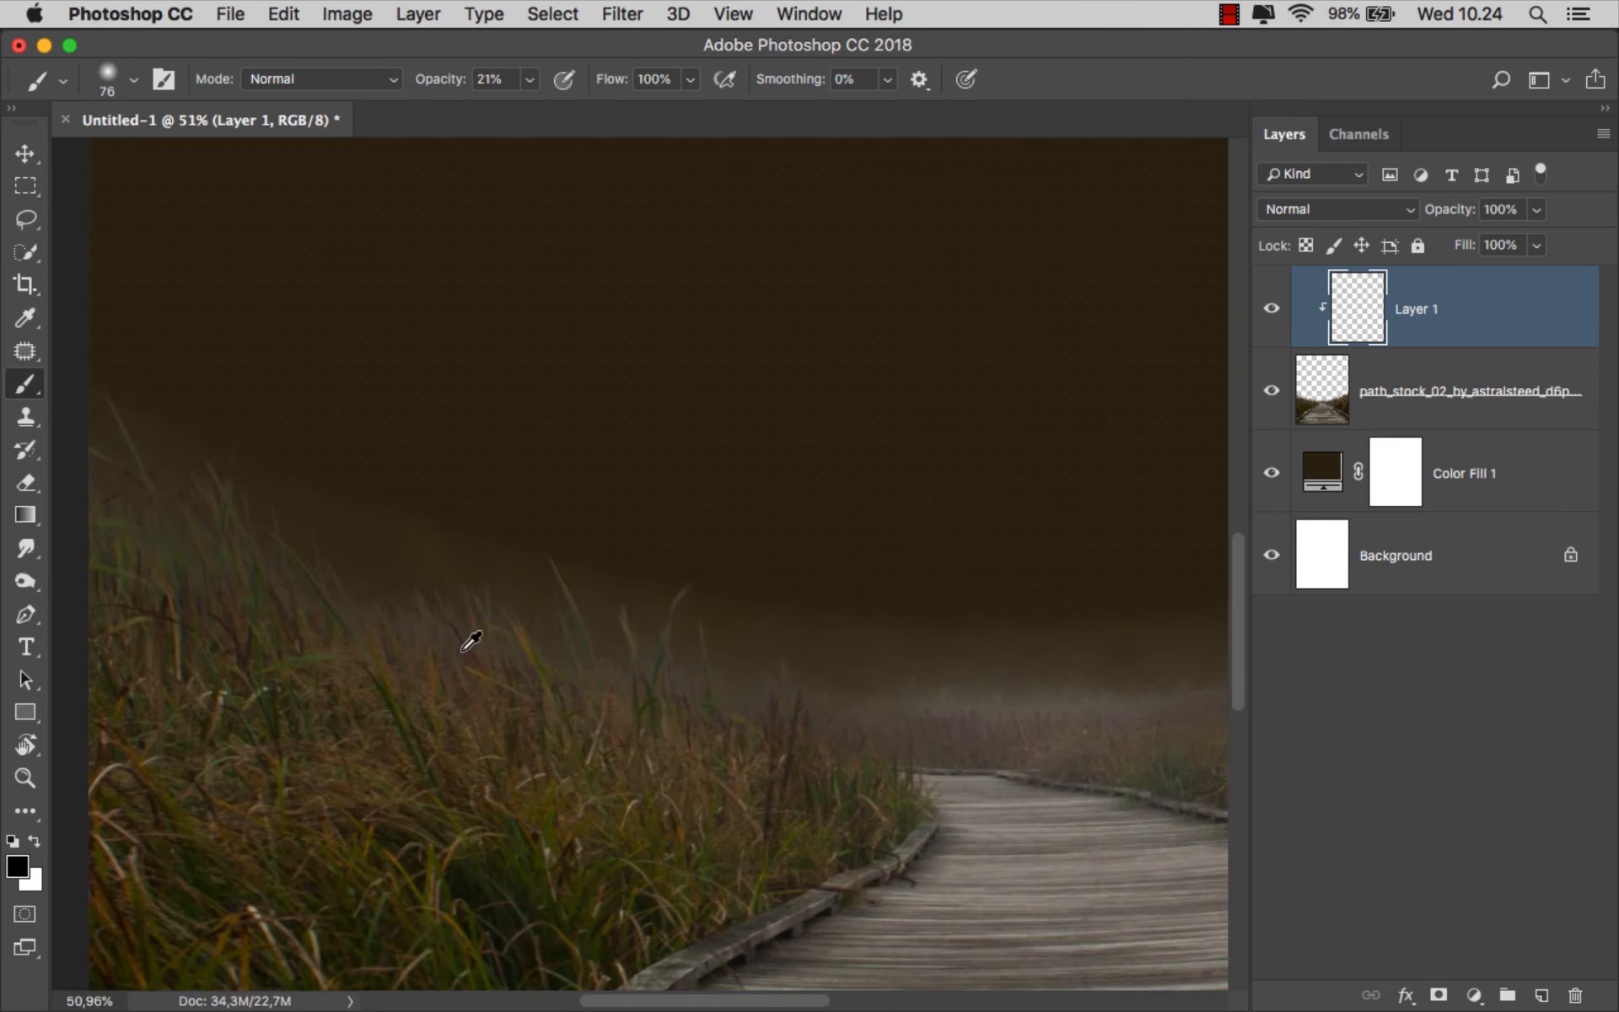
scroll(468, 639, up, 3)
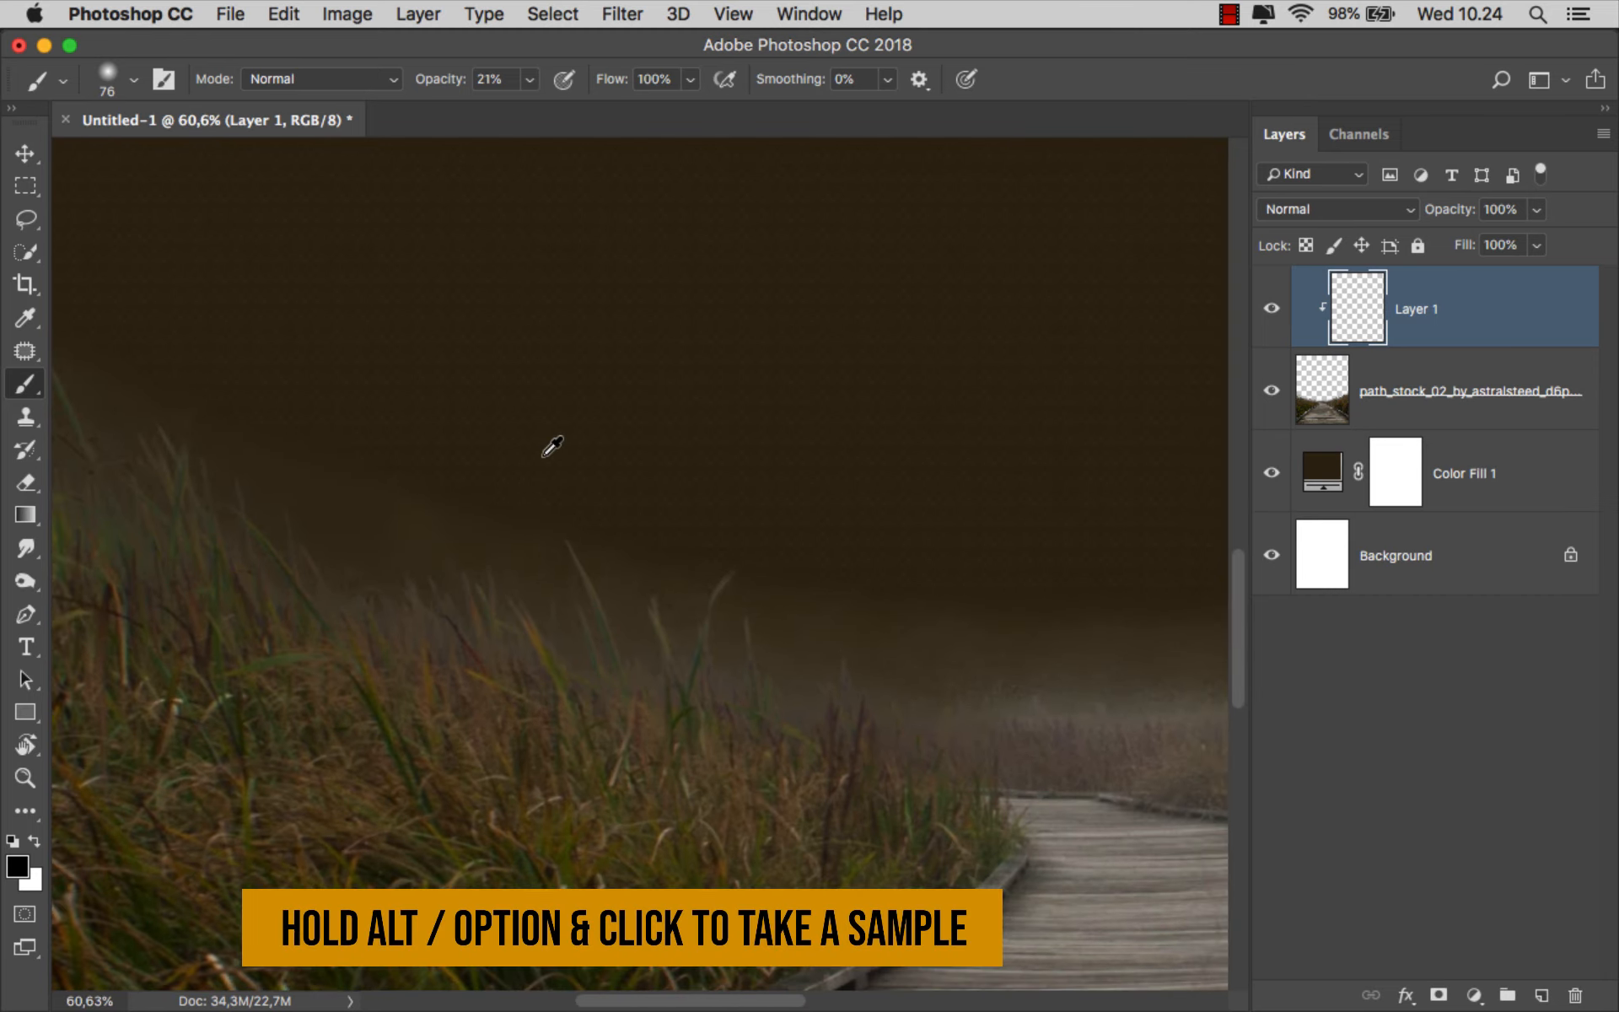
alt+click(552, 447)
scroll(535, 503, down, 5)
mouse_move(441, 427)
mouse_down()
mouse_move(528, 426)
mouse_move(488, 441)
mouse_up()
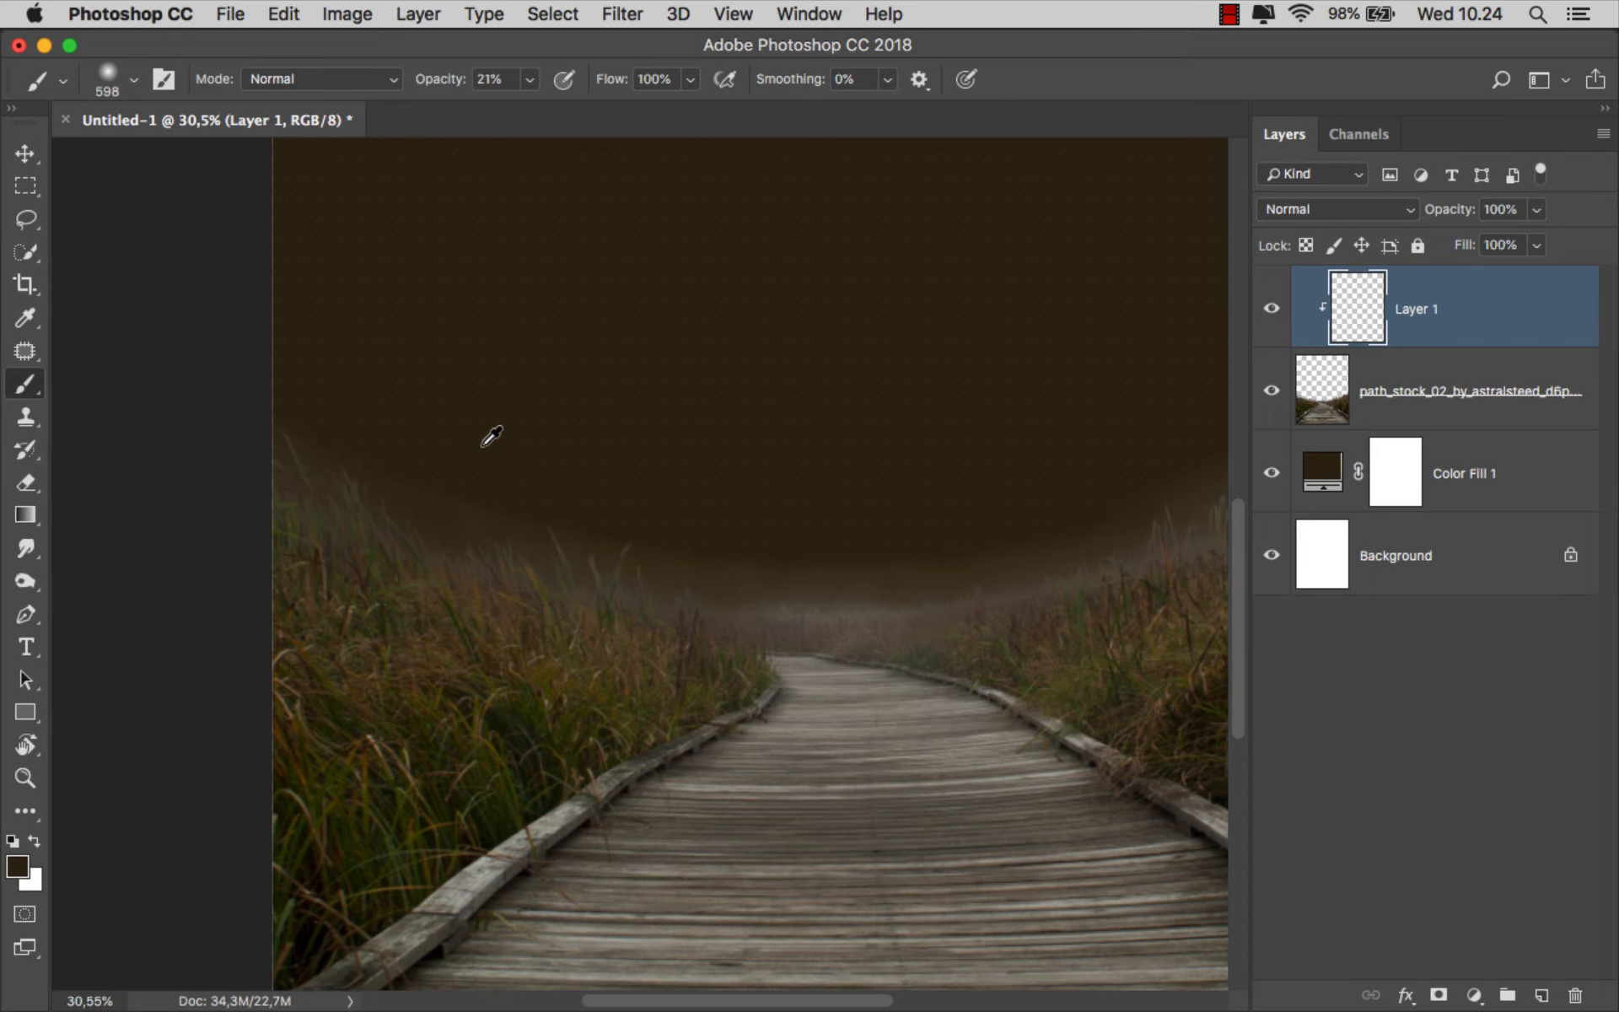
Paint dark brown on the clipped layer along the grass horizon to fade it into the backdrop, varying the brush between about 453 and 707 px
mouse_move(321, 472)
mouse_down()
mouse_move(452, 506)
mouse_move(603, 499)
mouse_up()
drag(614, 477, 591, 477)
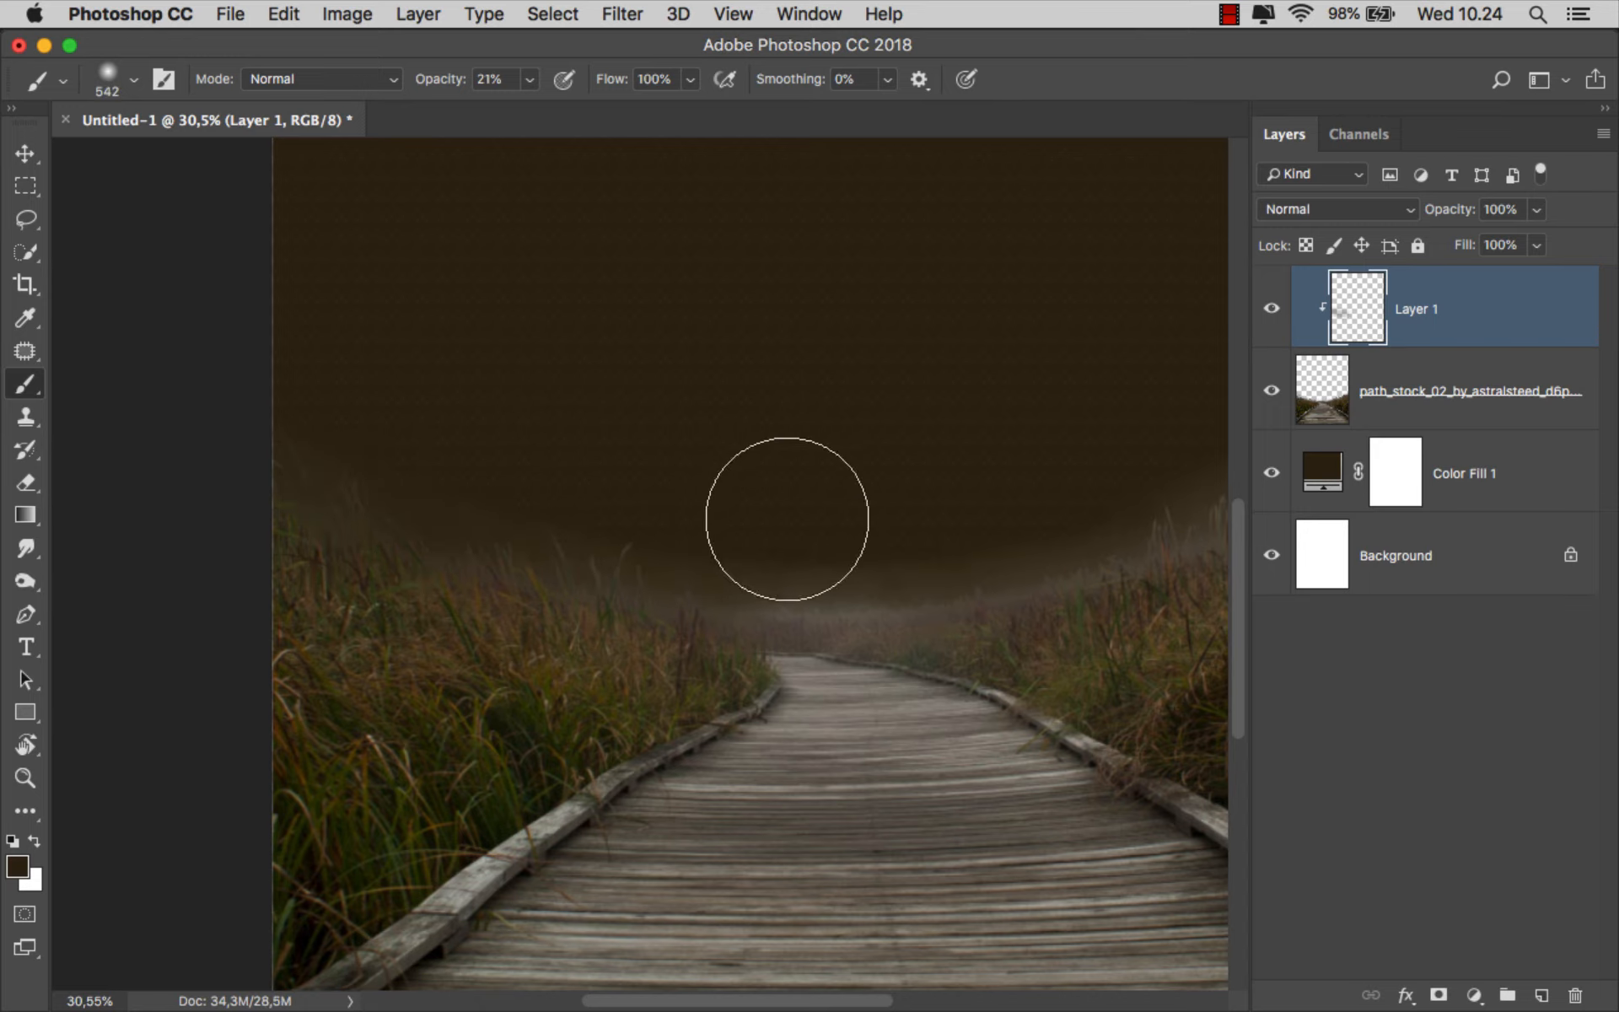
mouse_move(778, 529)
mouse_down()
mouse_move(809, 542)
mouse_move(672, 543)
mouse_move(1081, 537)
mouse_move(767, 600)
mouse_up()
mouse_move(892, 542)
mouse_down()
mouse_move(656, 599)
mouse_move(843, 560)
mouse_move(1023, 585)
mouse_move(731, 633)
mouse_move(200, 658)
mouse_move(647, 585)
mouse_up()
key(bracketleft)
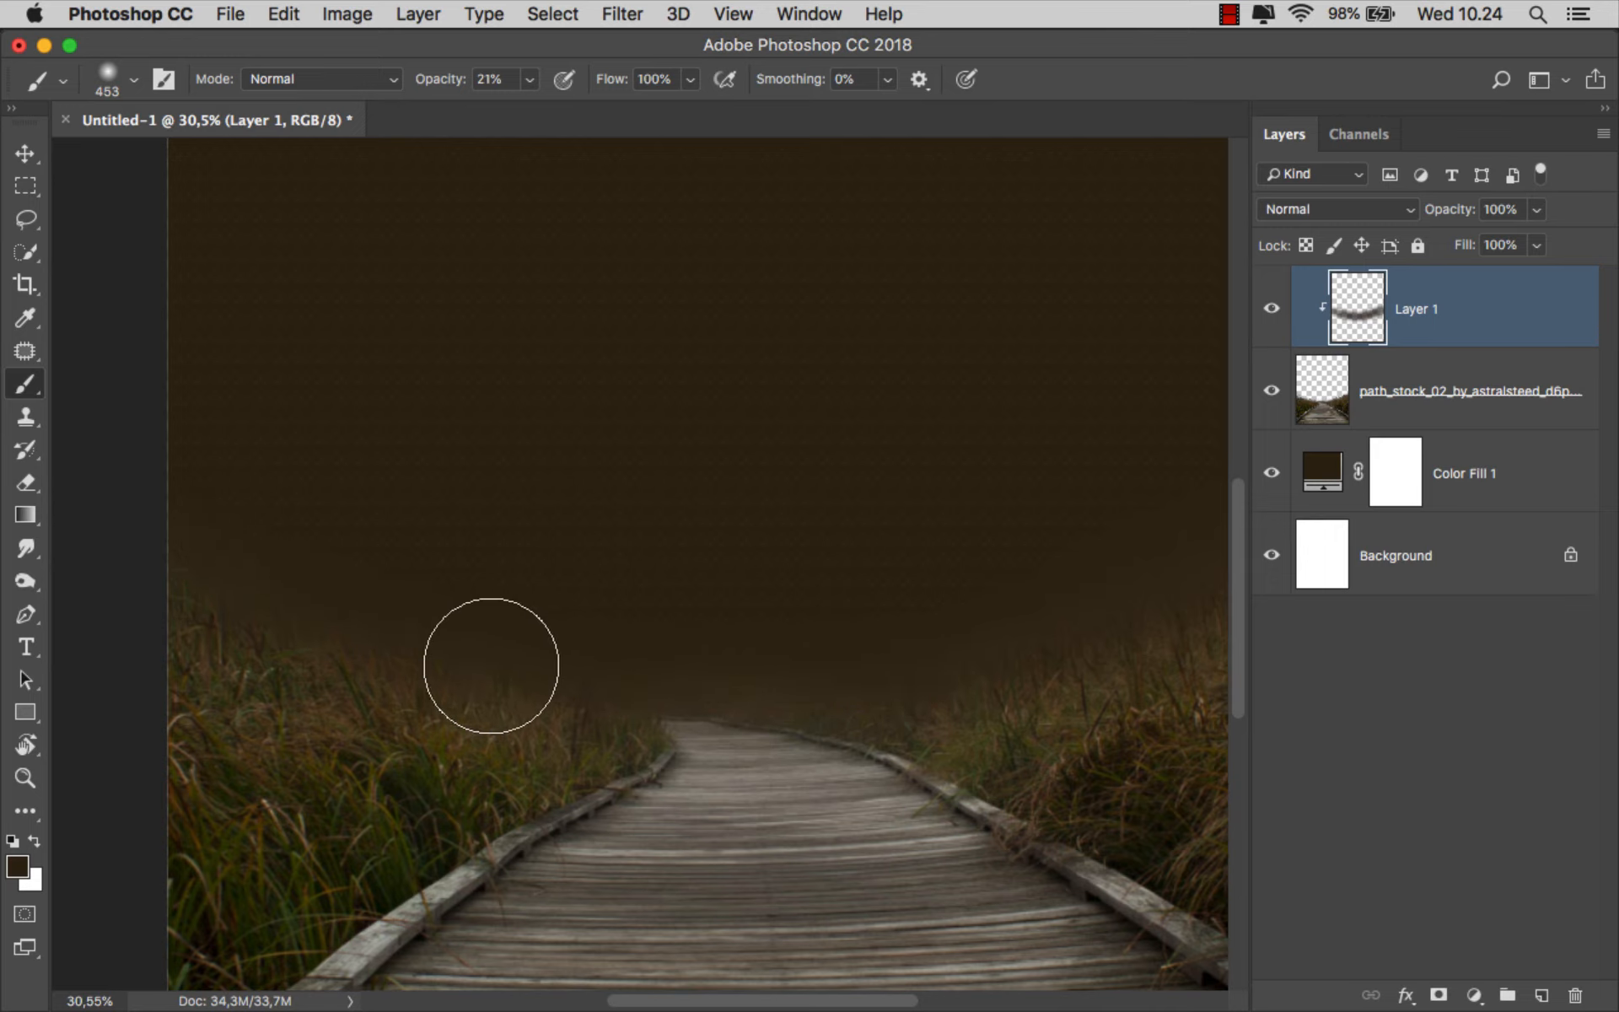
scroll(748, 571, down, 5)
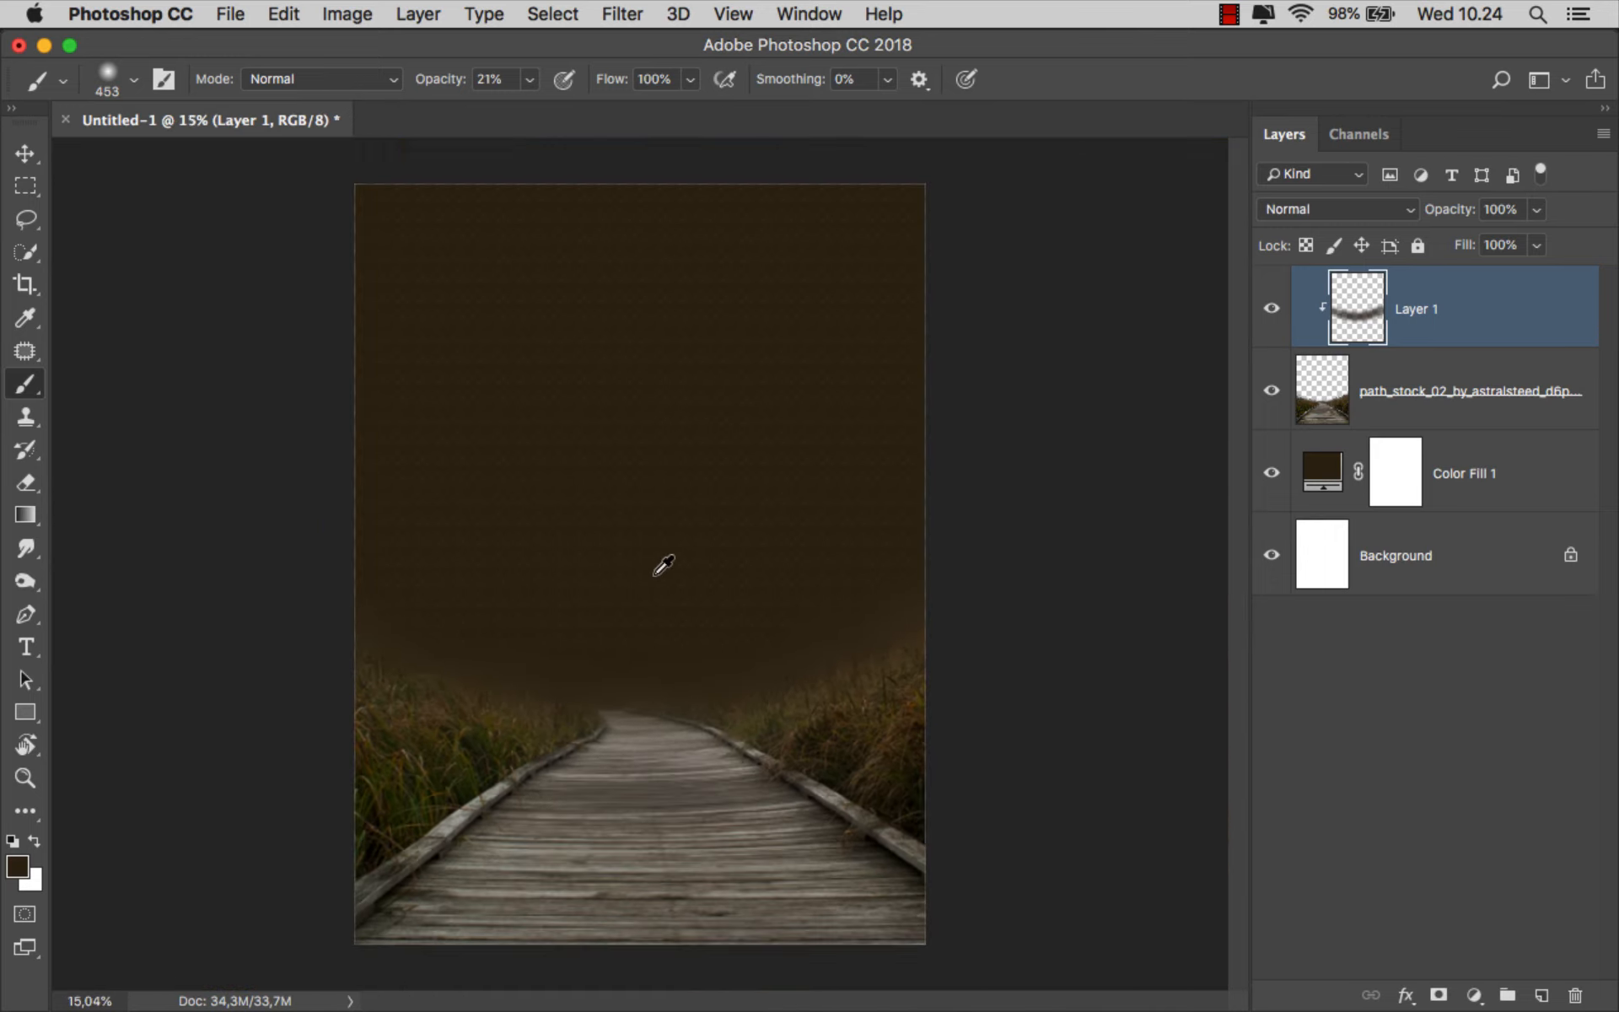
drag(784, 624, 829, 637)
scroll(655, 527, up, 2)
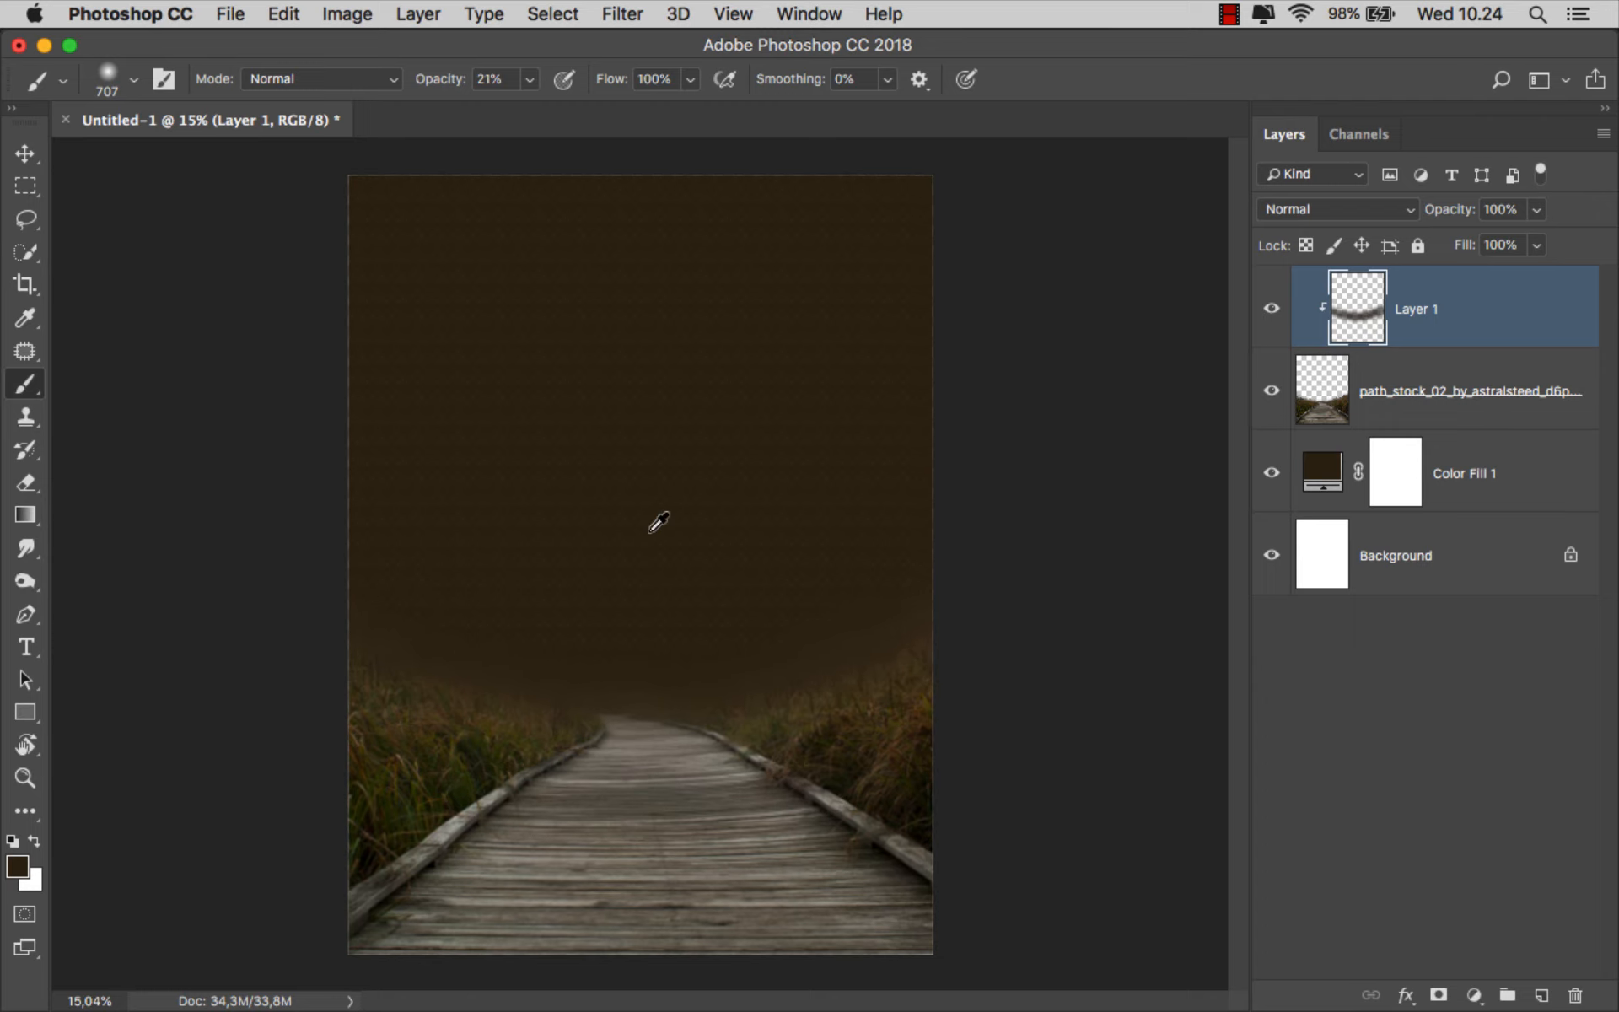
Place the cut-out image of the young boy in the red jacket (PNG) from the Finder folder into the composition
key(v)
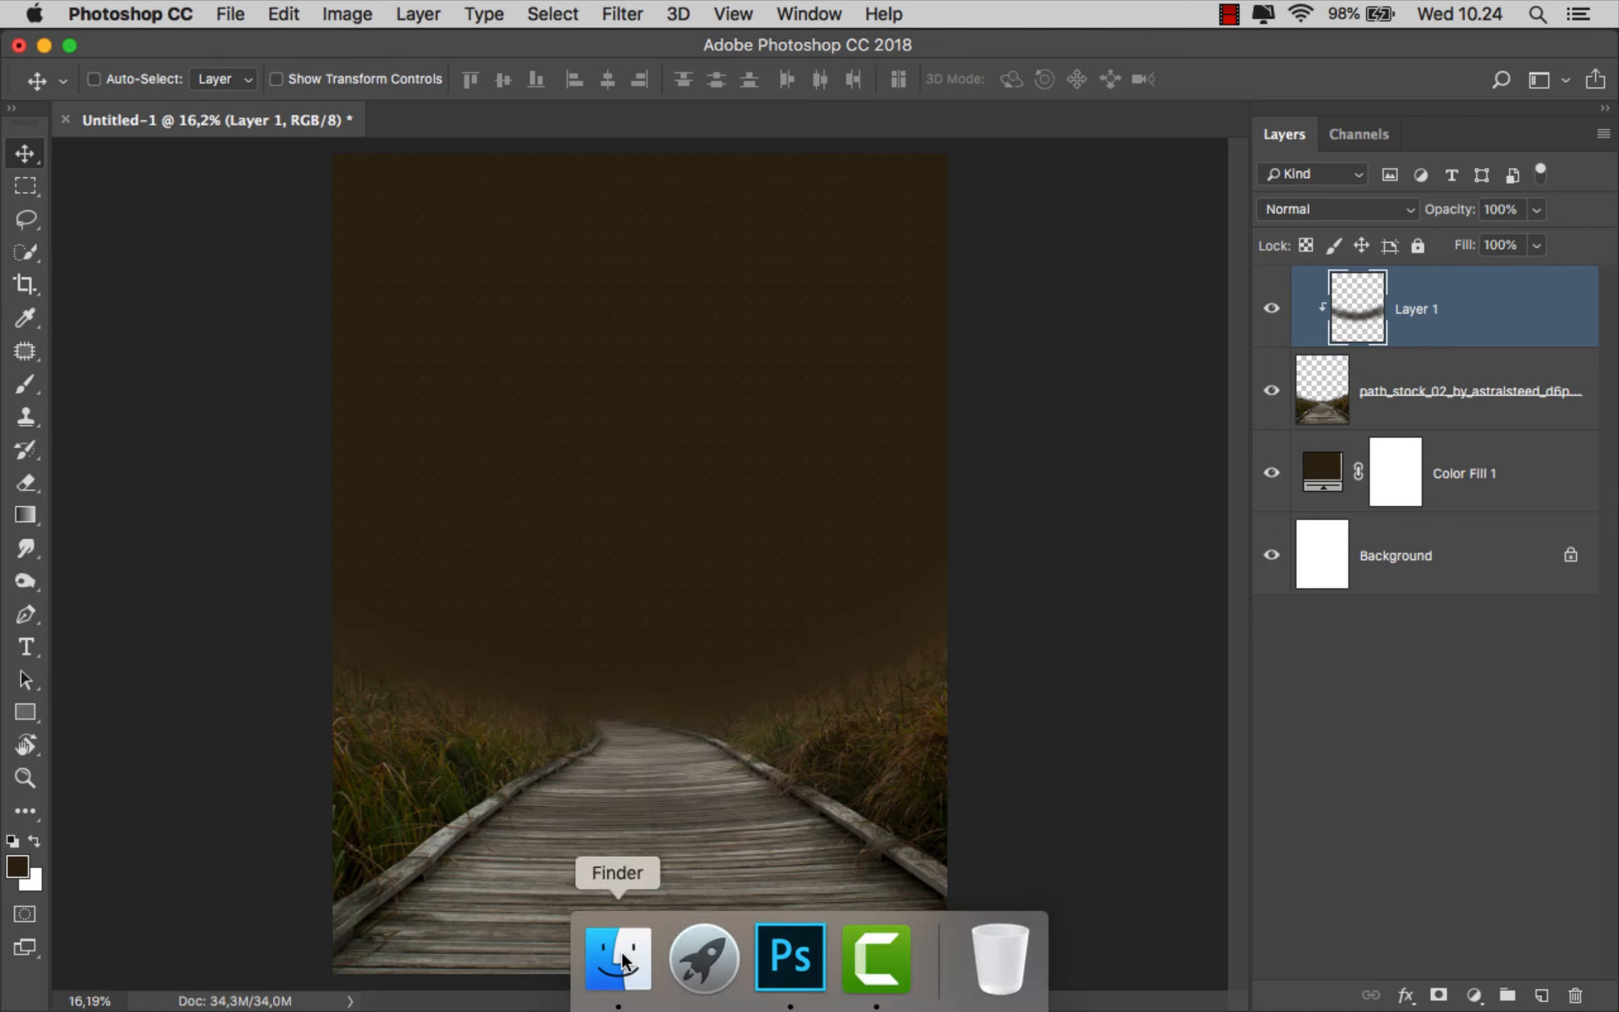
click(624, 955)
drag(536, 177, 608, 659)
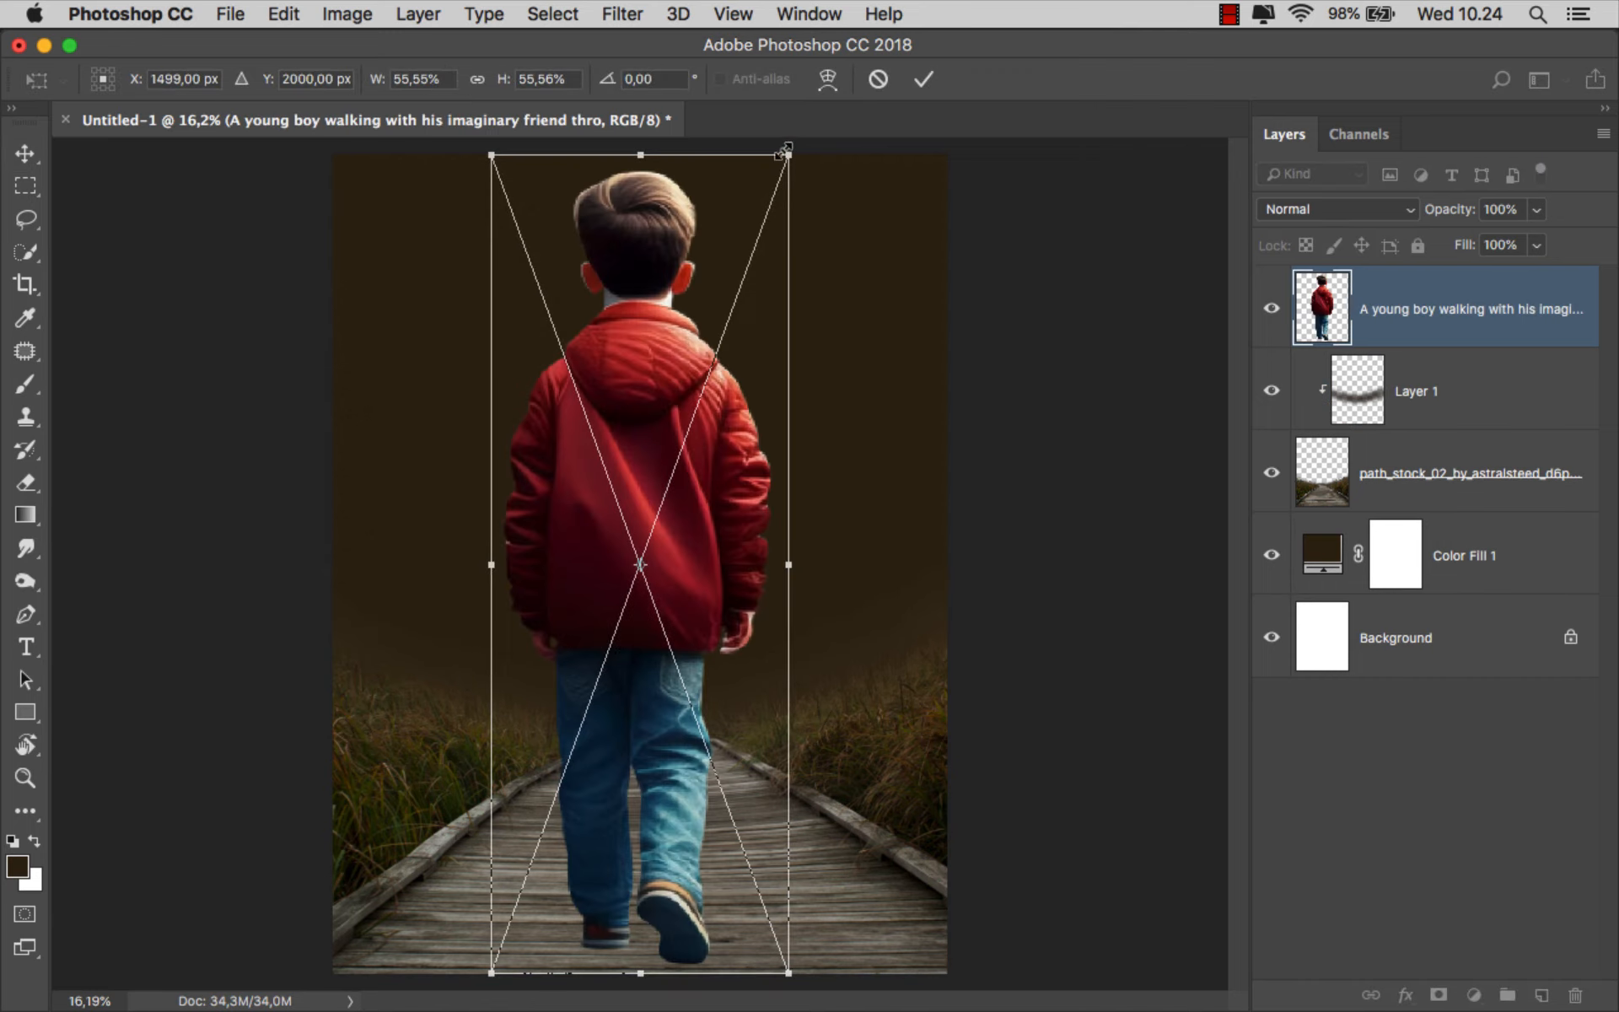
Scale the boy to about 29.7% and position him standing on the middle of the boardwalk
drag(784, 152, 746, 363)
drag(643, 458, 640, 535)
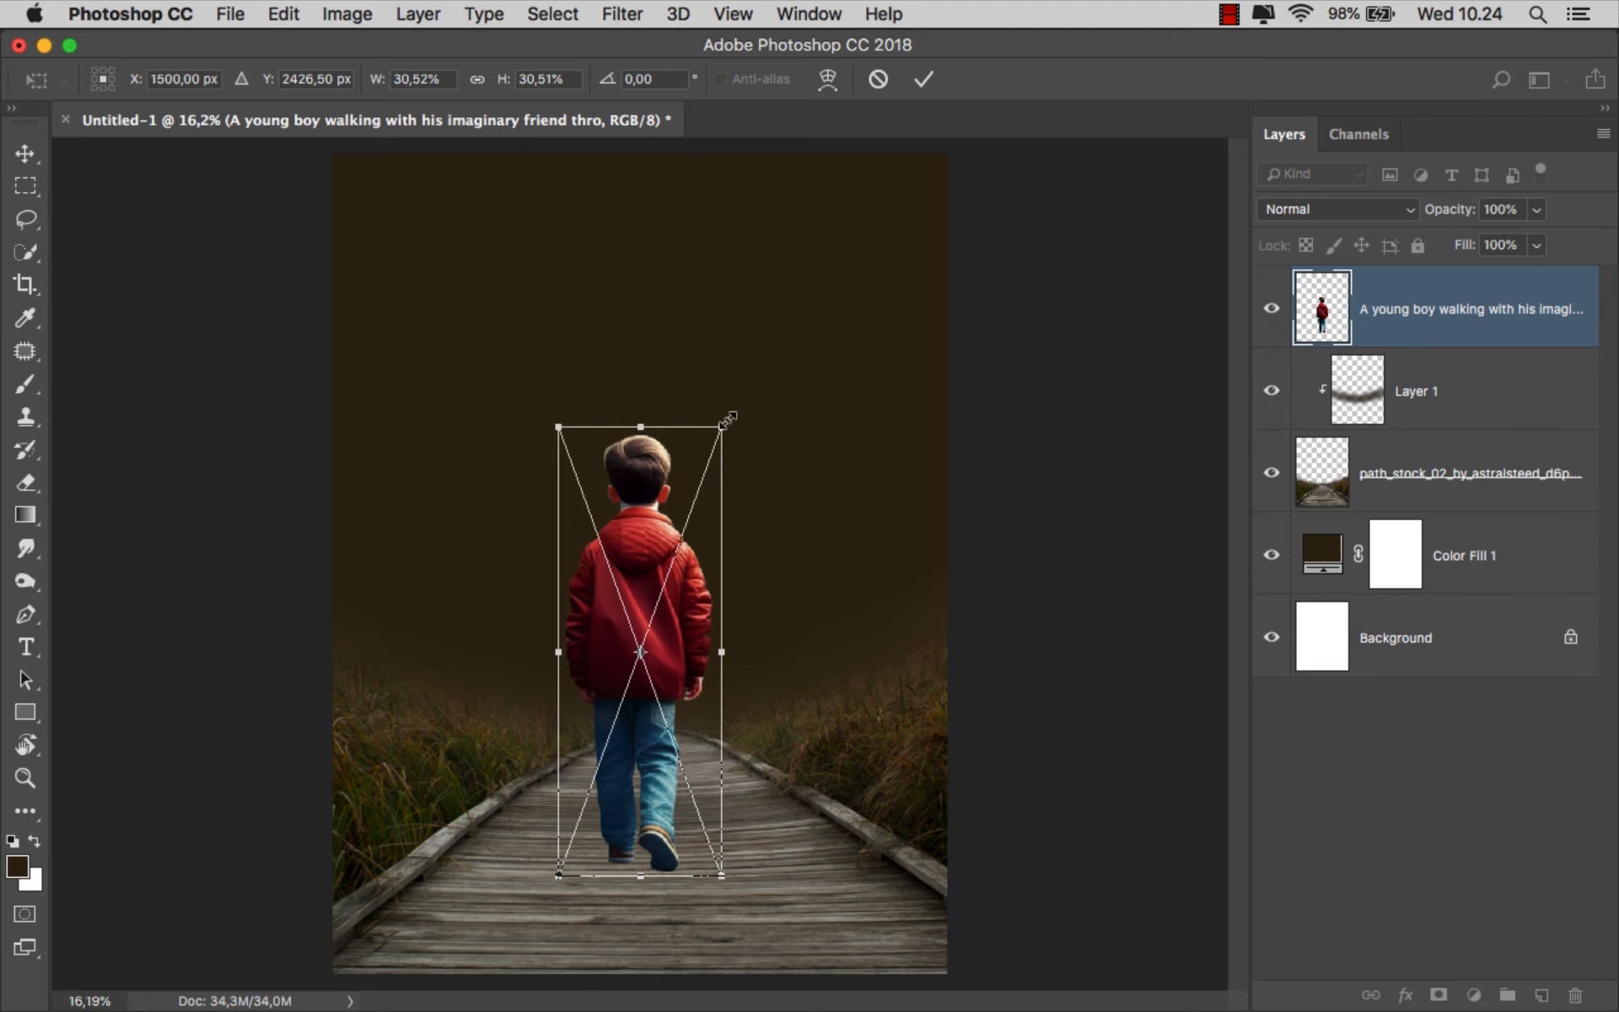
drag(727, 419, 725, 445)
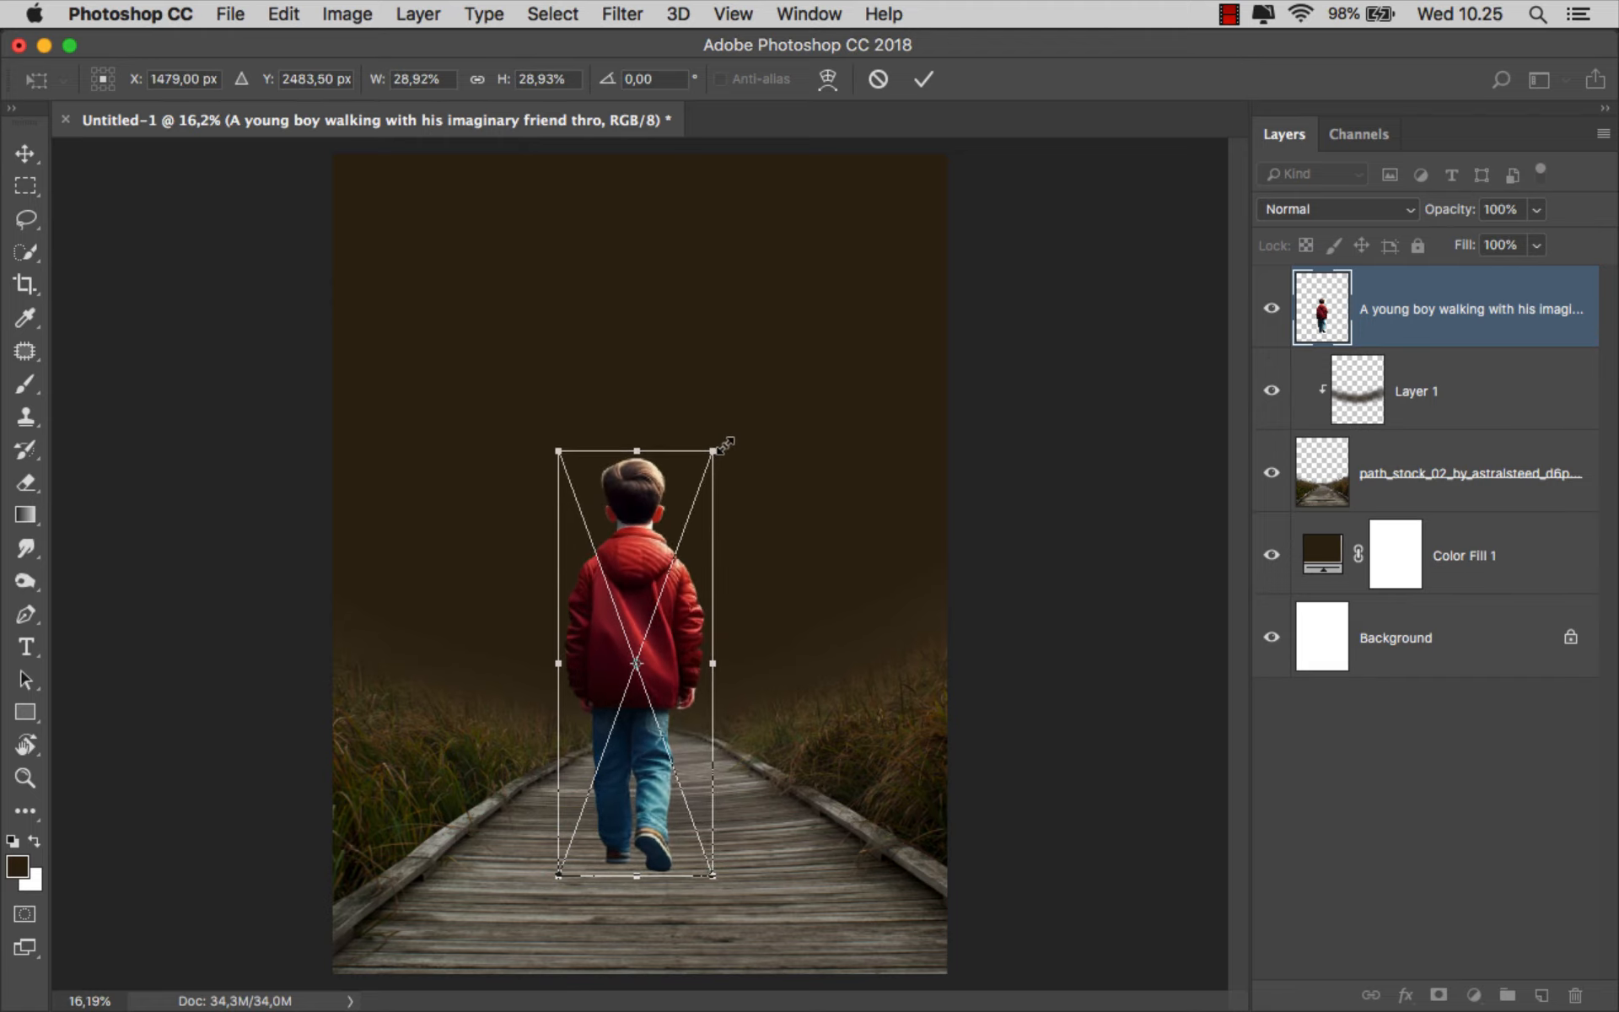
scroll(726, 445, down, 2)
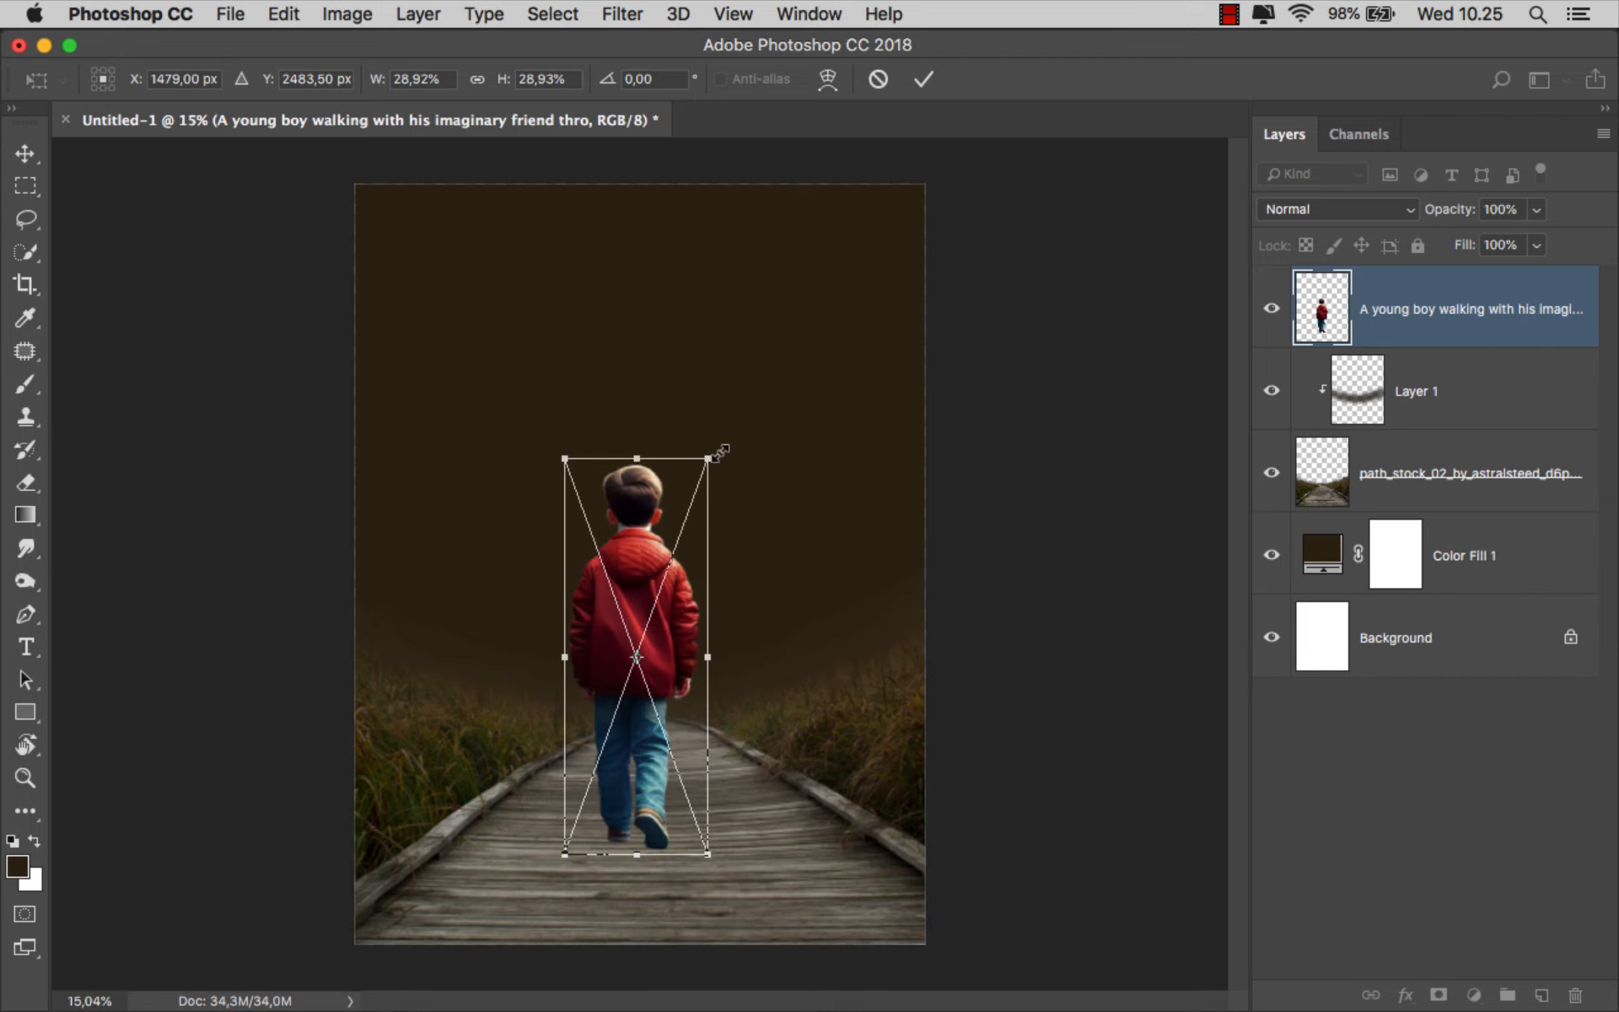
drag(723, 452, 727, 445)
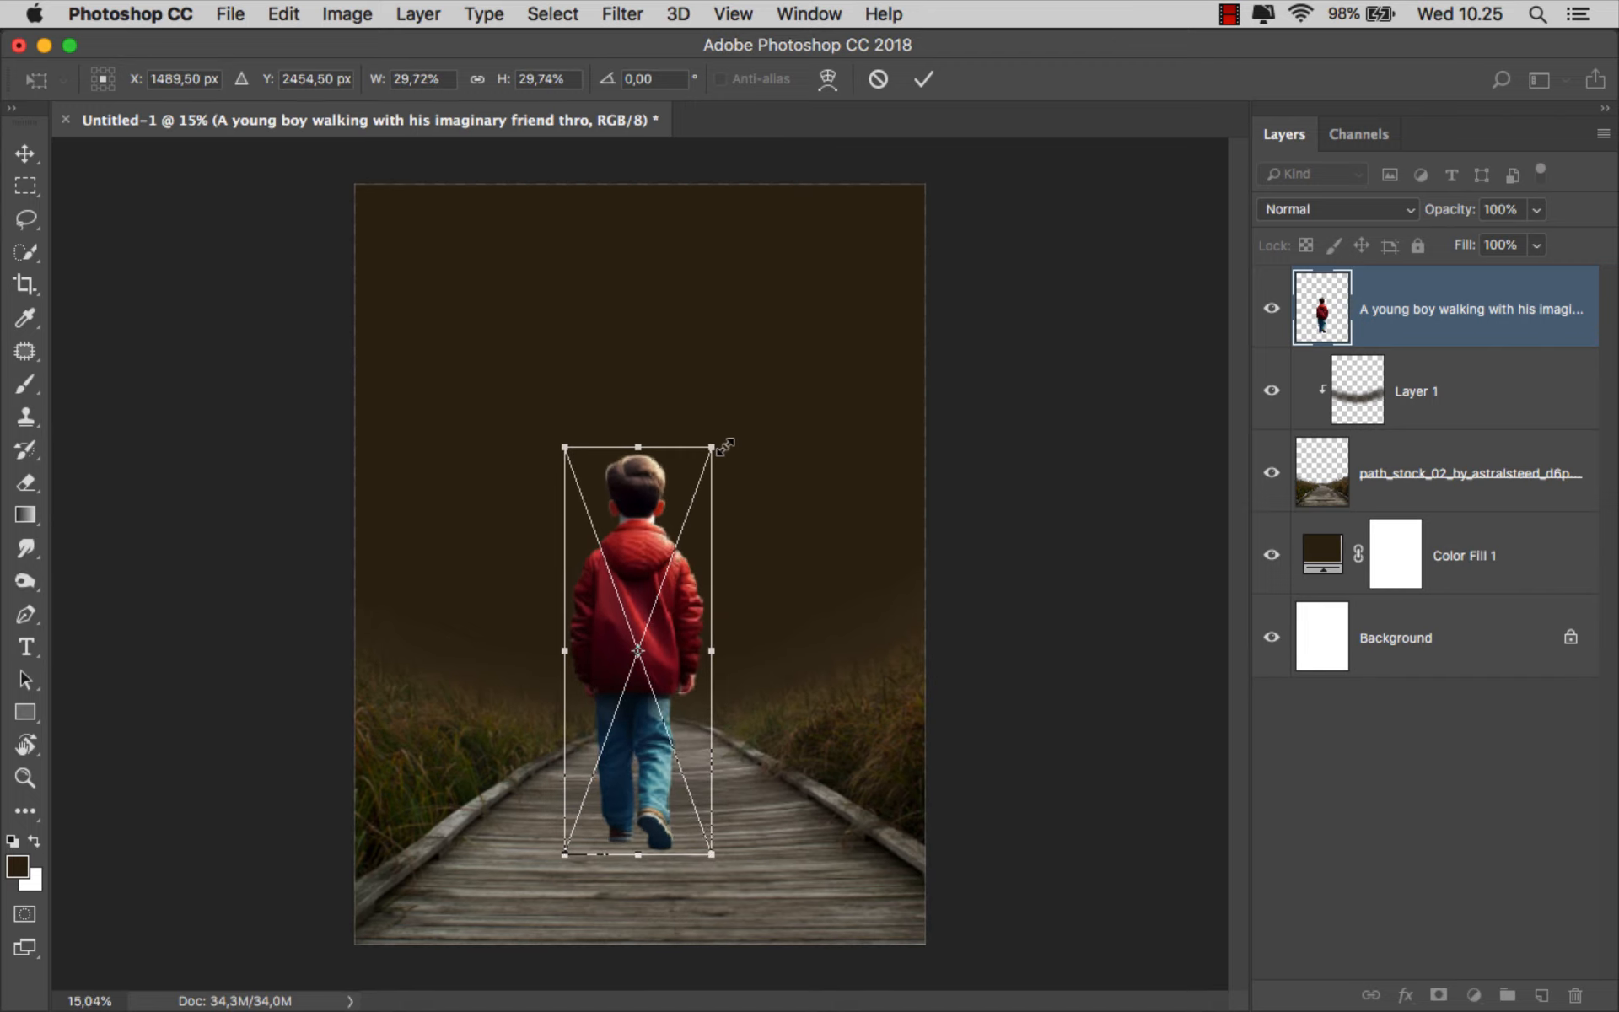
click(924, 78)
scroll(658, 691, up, 1)
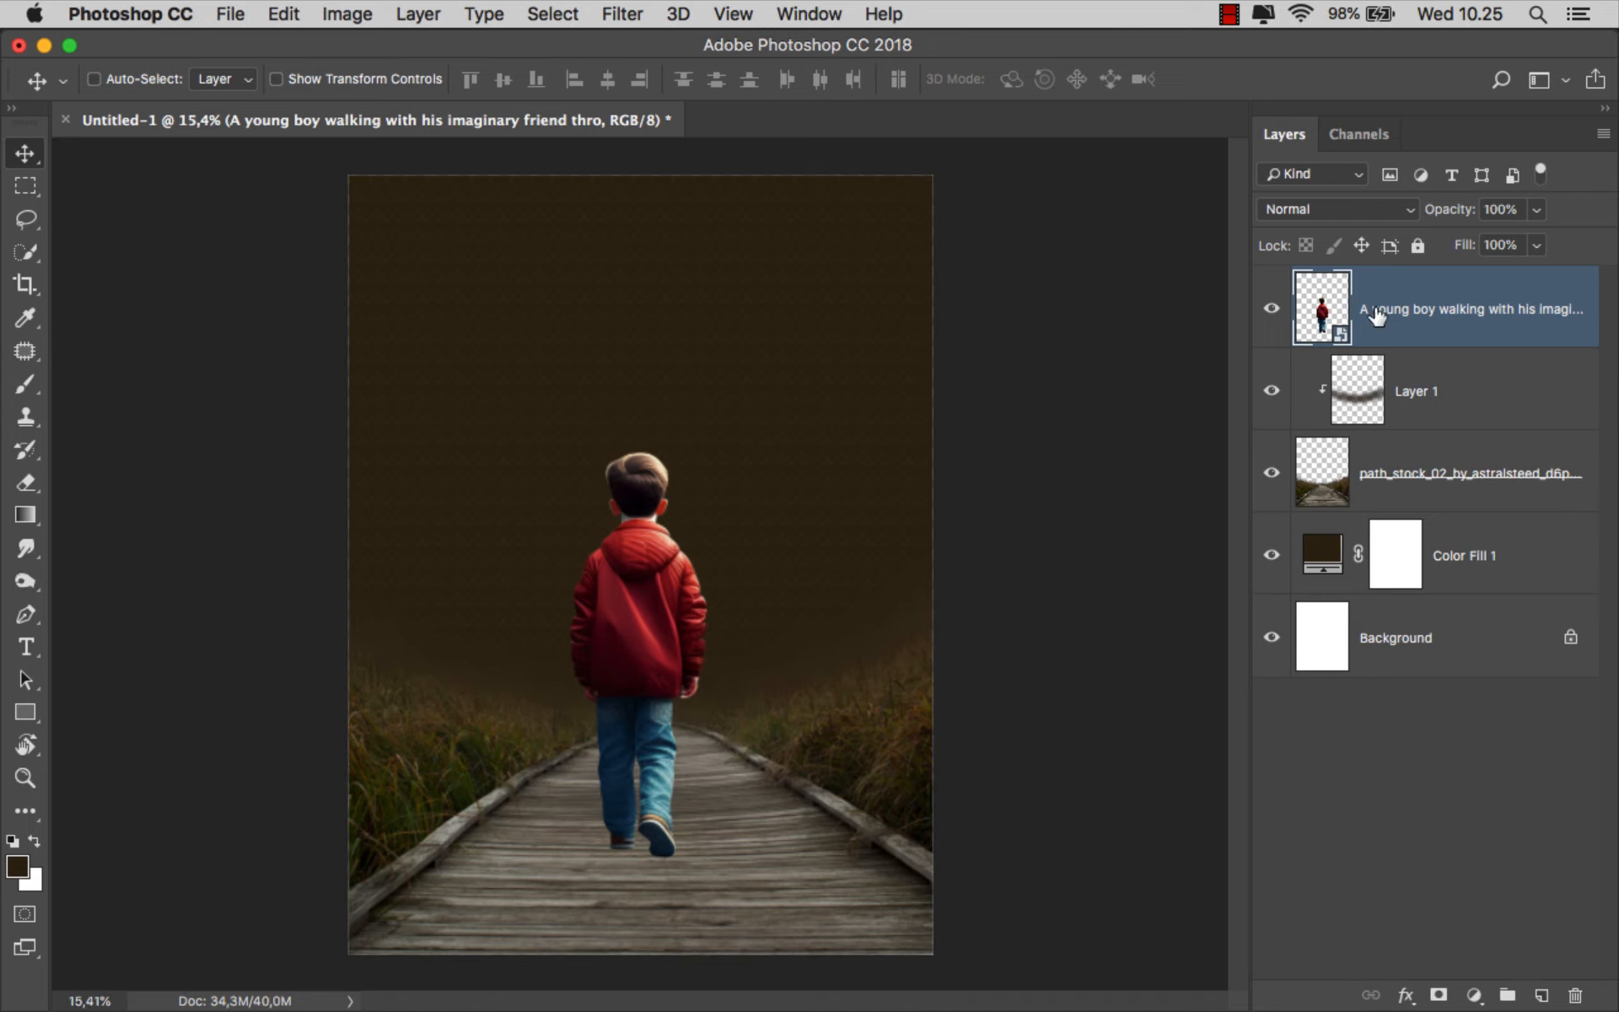
Place the pink and purple cloud image 4576dd2...2_n1.png from the Finder folder at its default size and position
click(608, 959)
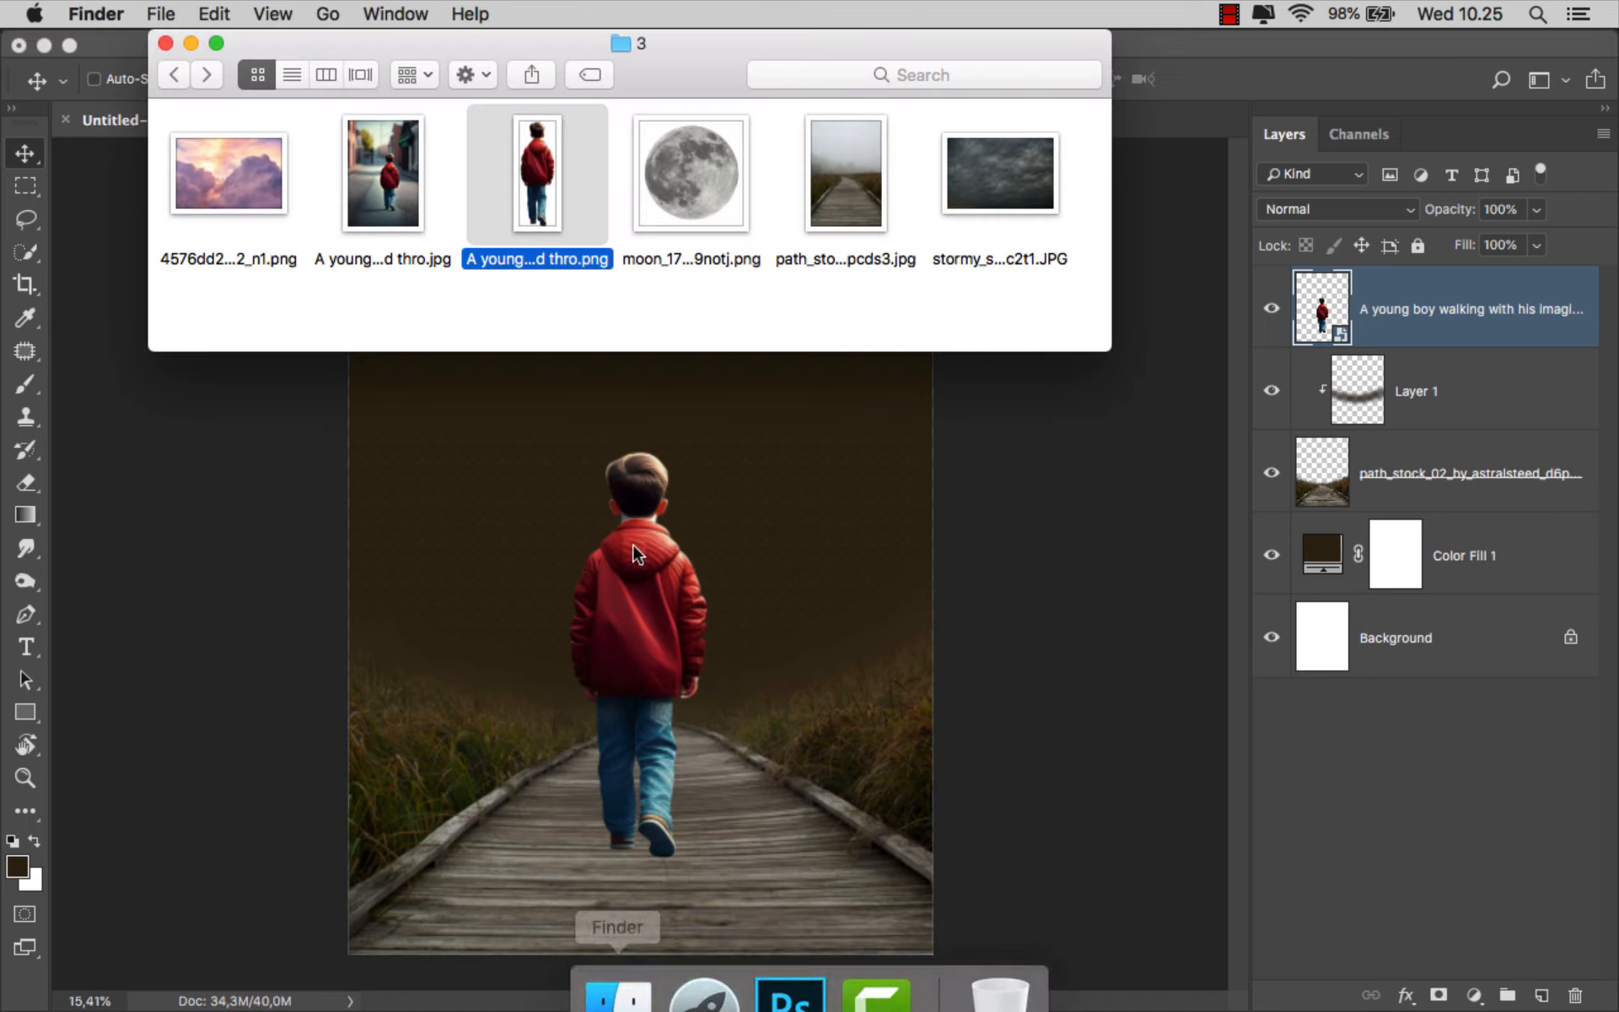
drag(250, 209, 673, 506)
click(923, 78)
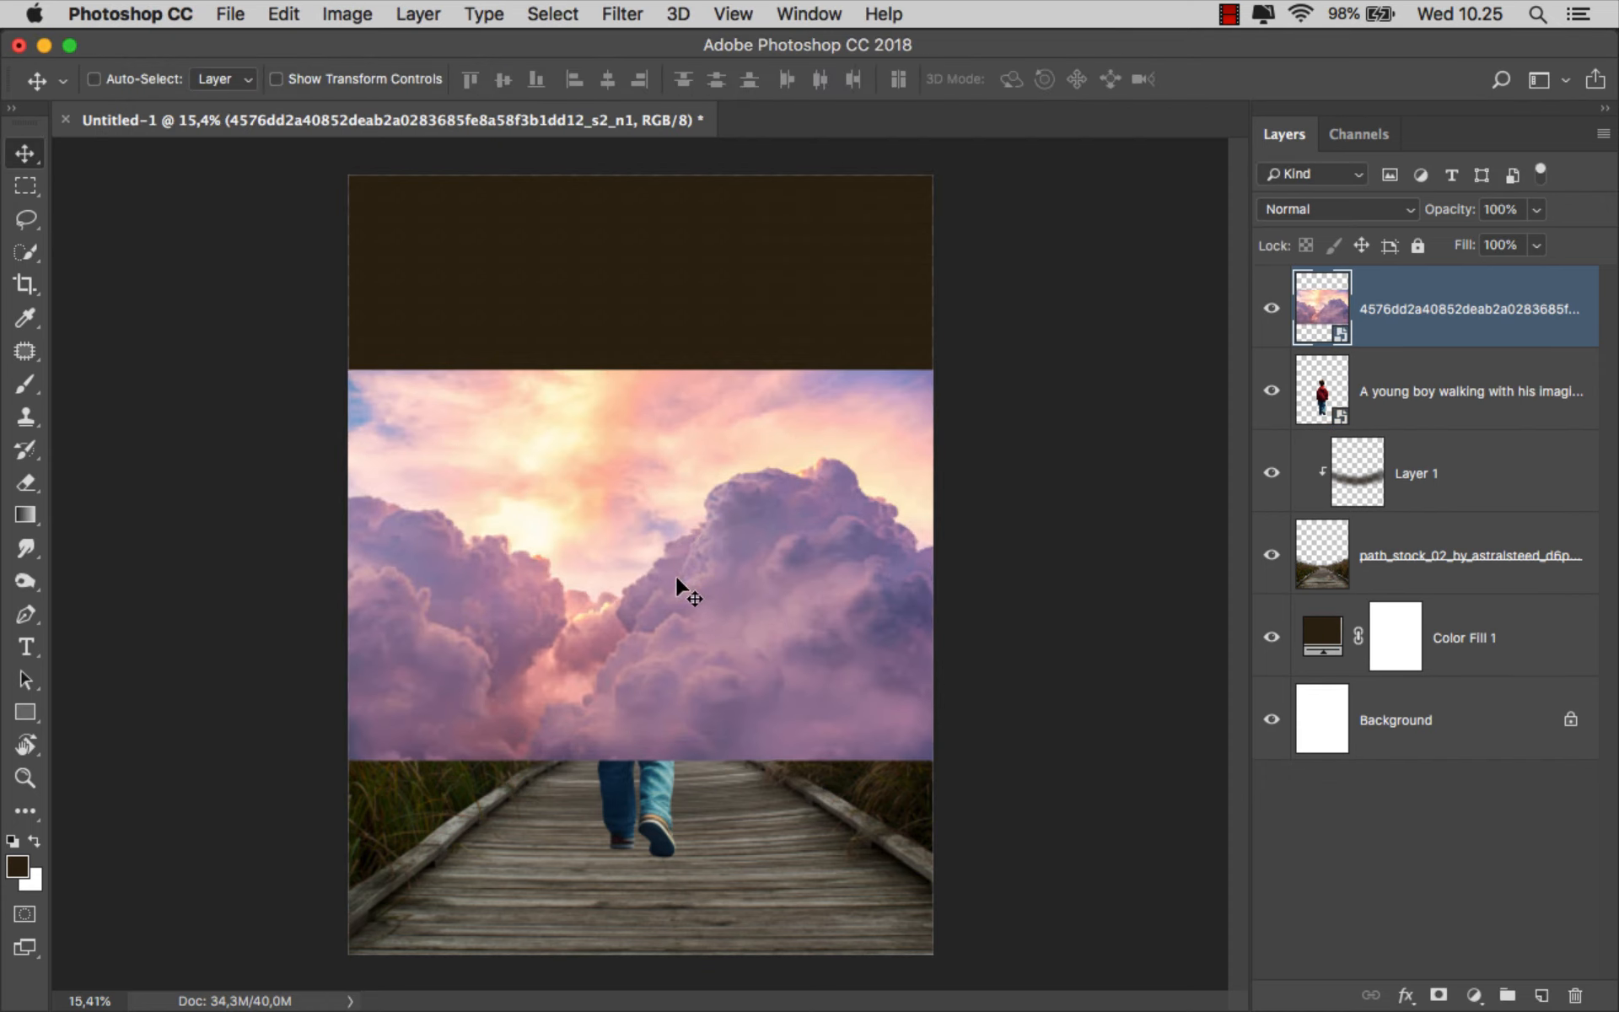
Select the purple clouds below the bright sky with the Quick Selection tool and mask out the rest of the cloud layer
scroll(671, 585, up, 3)
scroll(670, 587, up, 1)
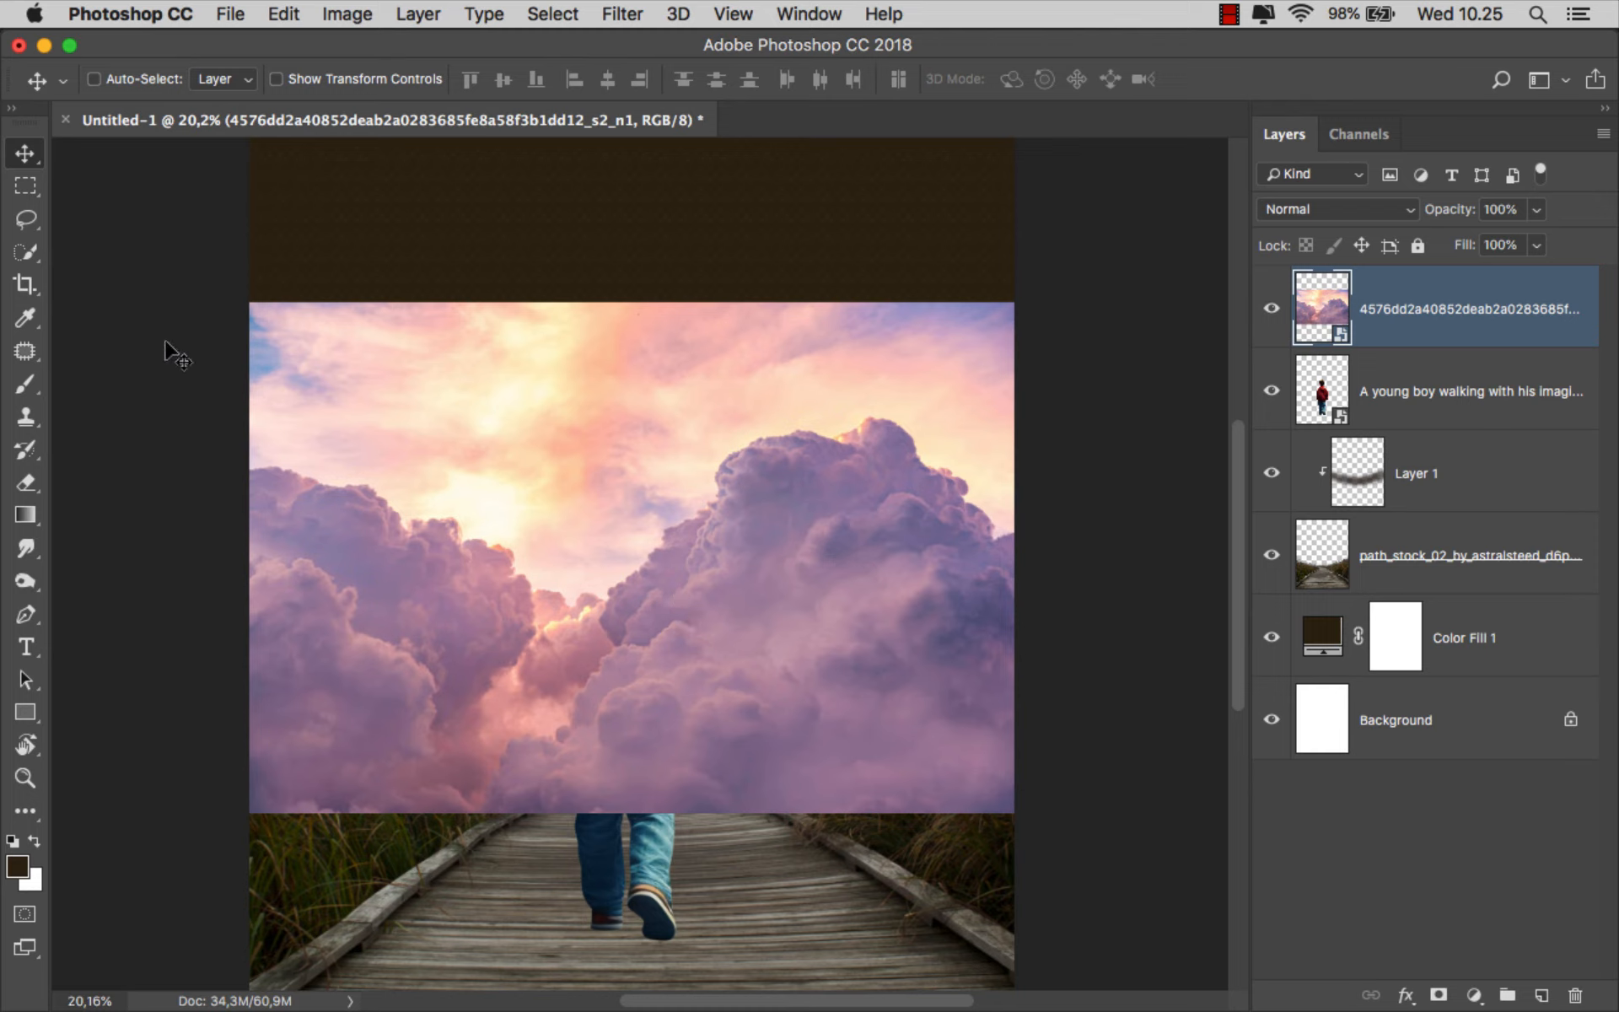
click(25, 251)
click(64, 256)
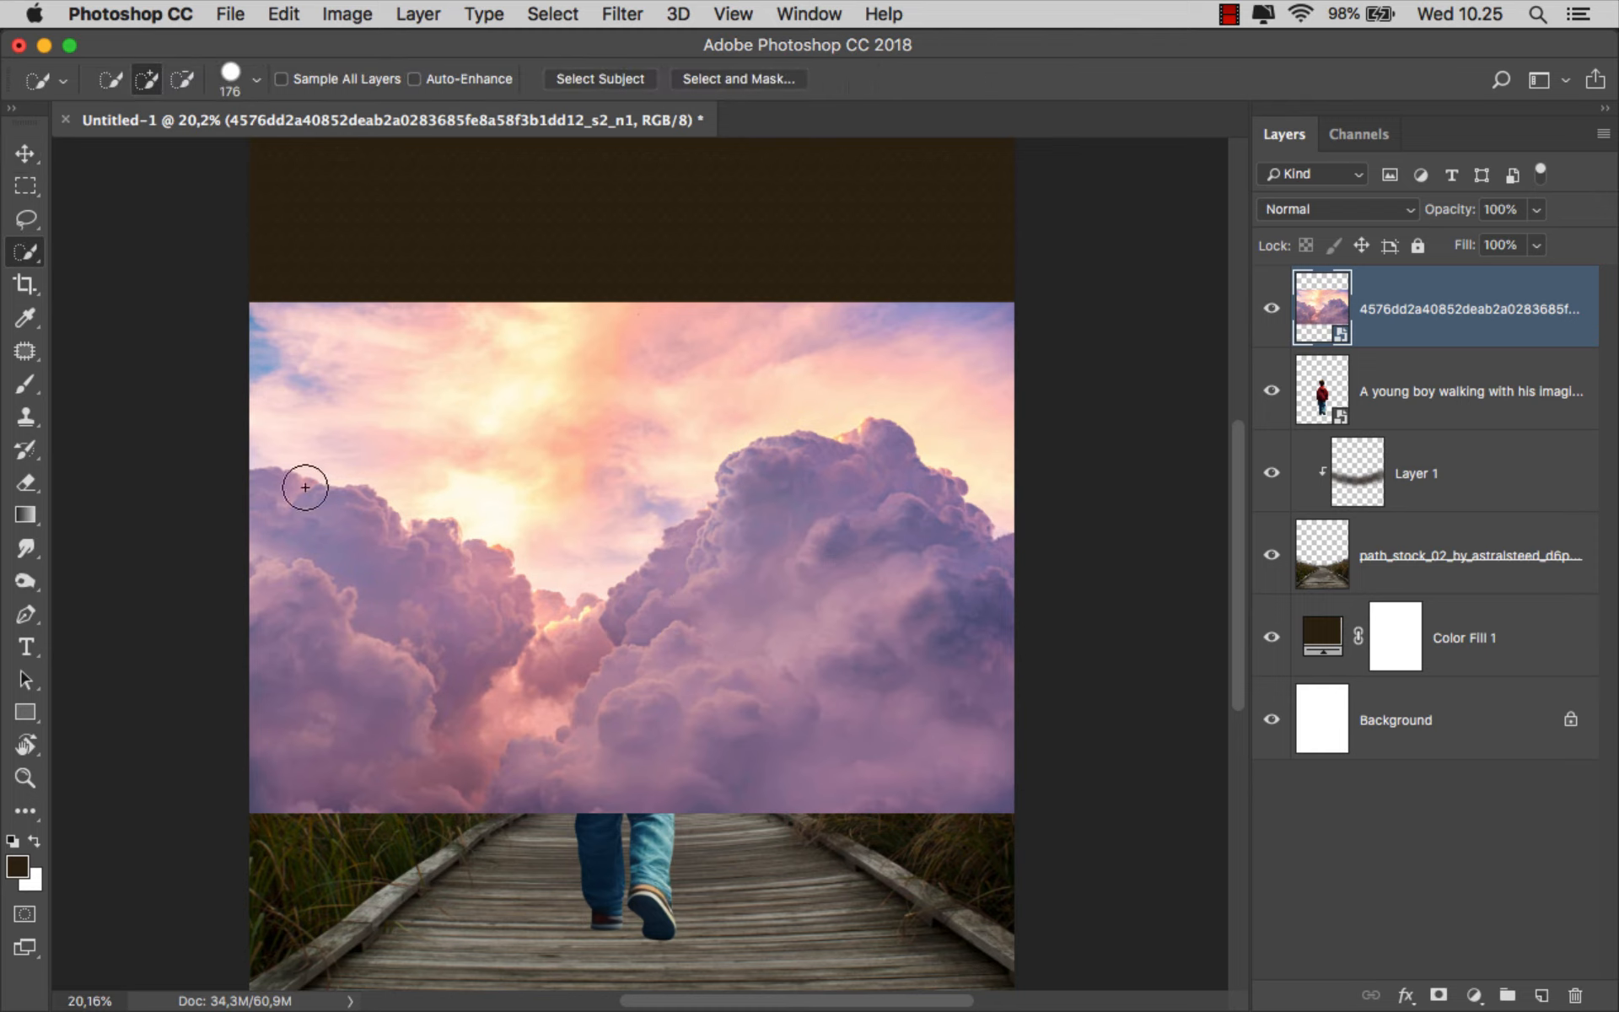
click(282, 509)
mouse_move(344, 519)
mouse_down()
mouse_move(563, 637)
mouse_move(622, 625)
mouse_move(715, 564)
mouse_up()
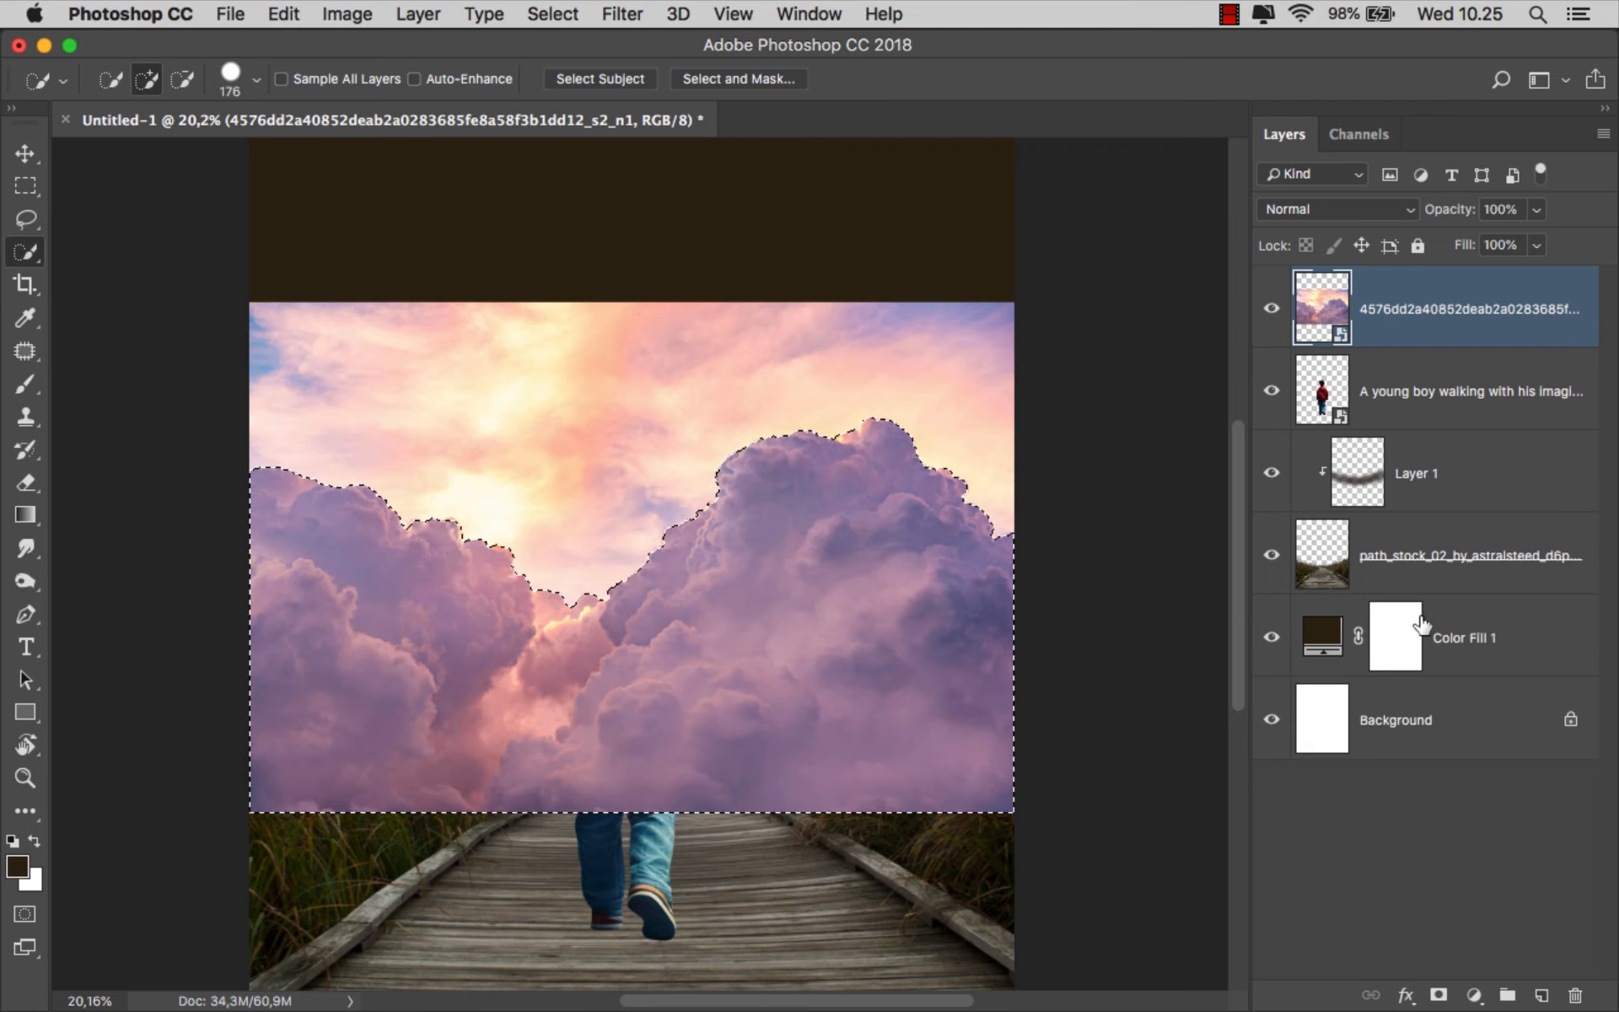
click(1440, 996)
Open the cloud mask in Select and Mask and refine the left cloud's upper edge with a 92 px Refine Edge Brush
right_click(1396, 307)
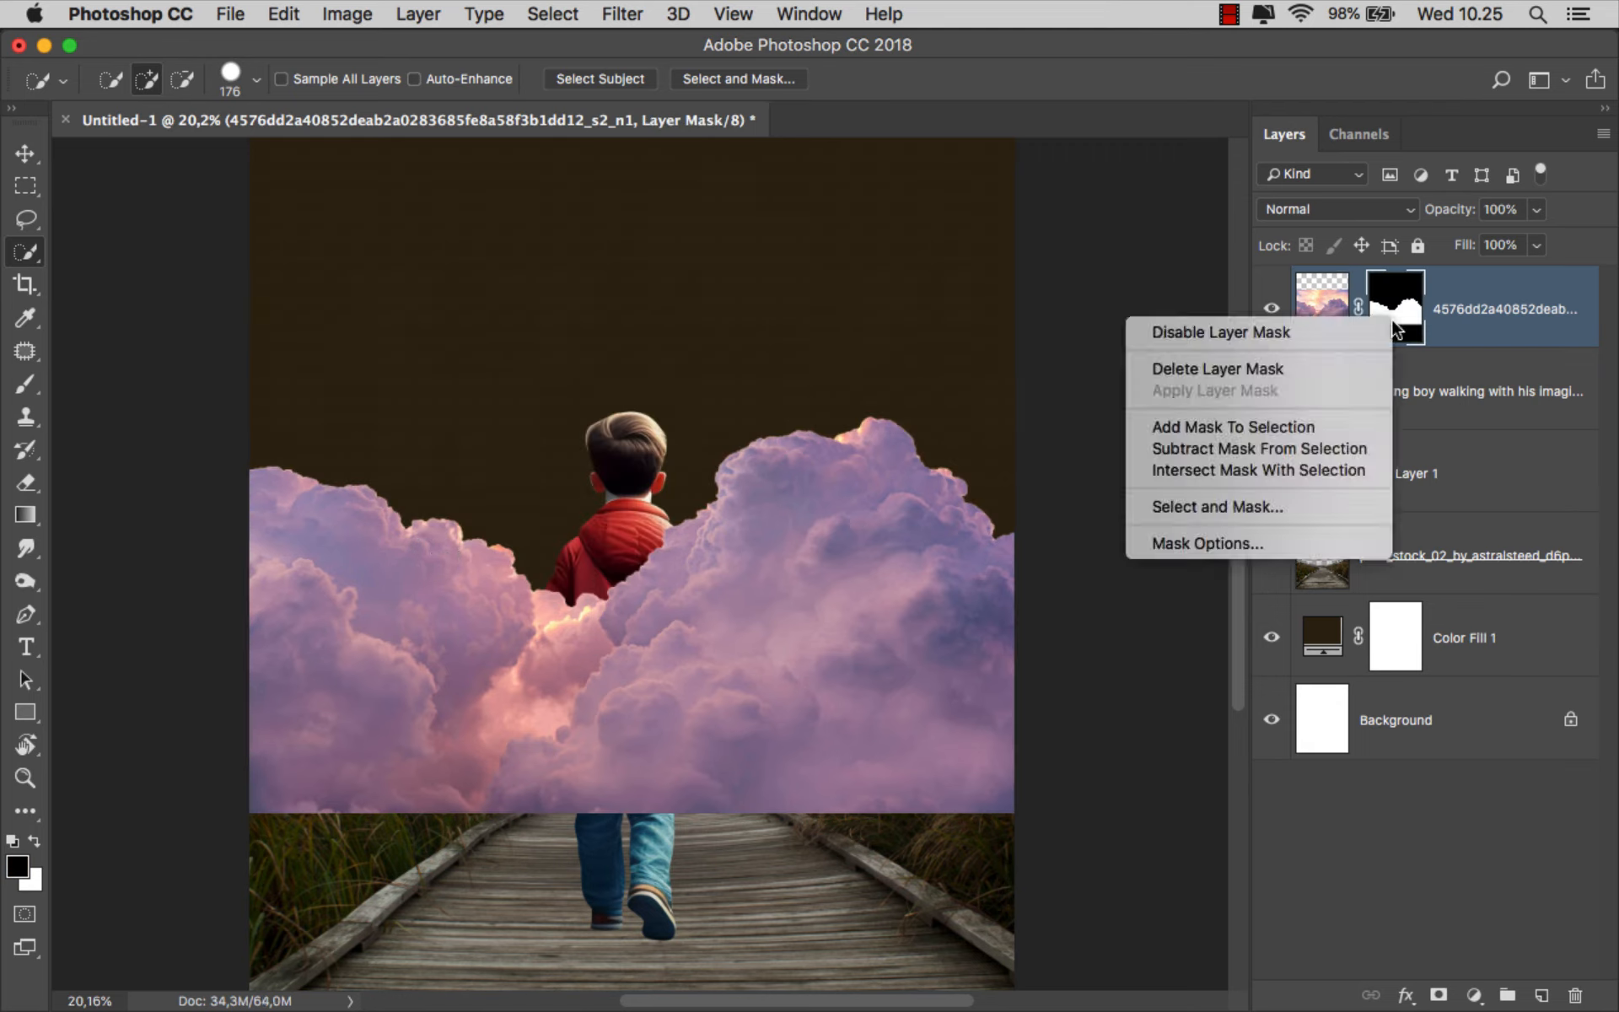
click(1217, 506)
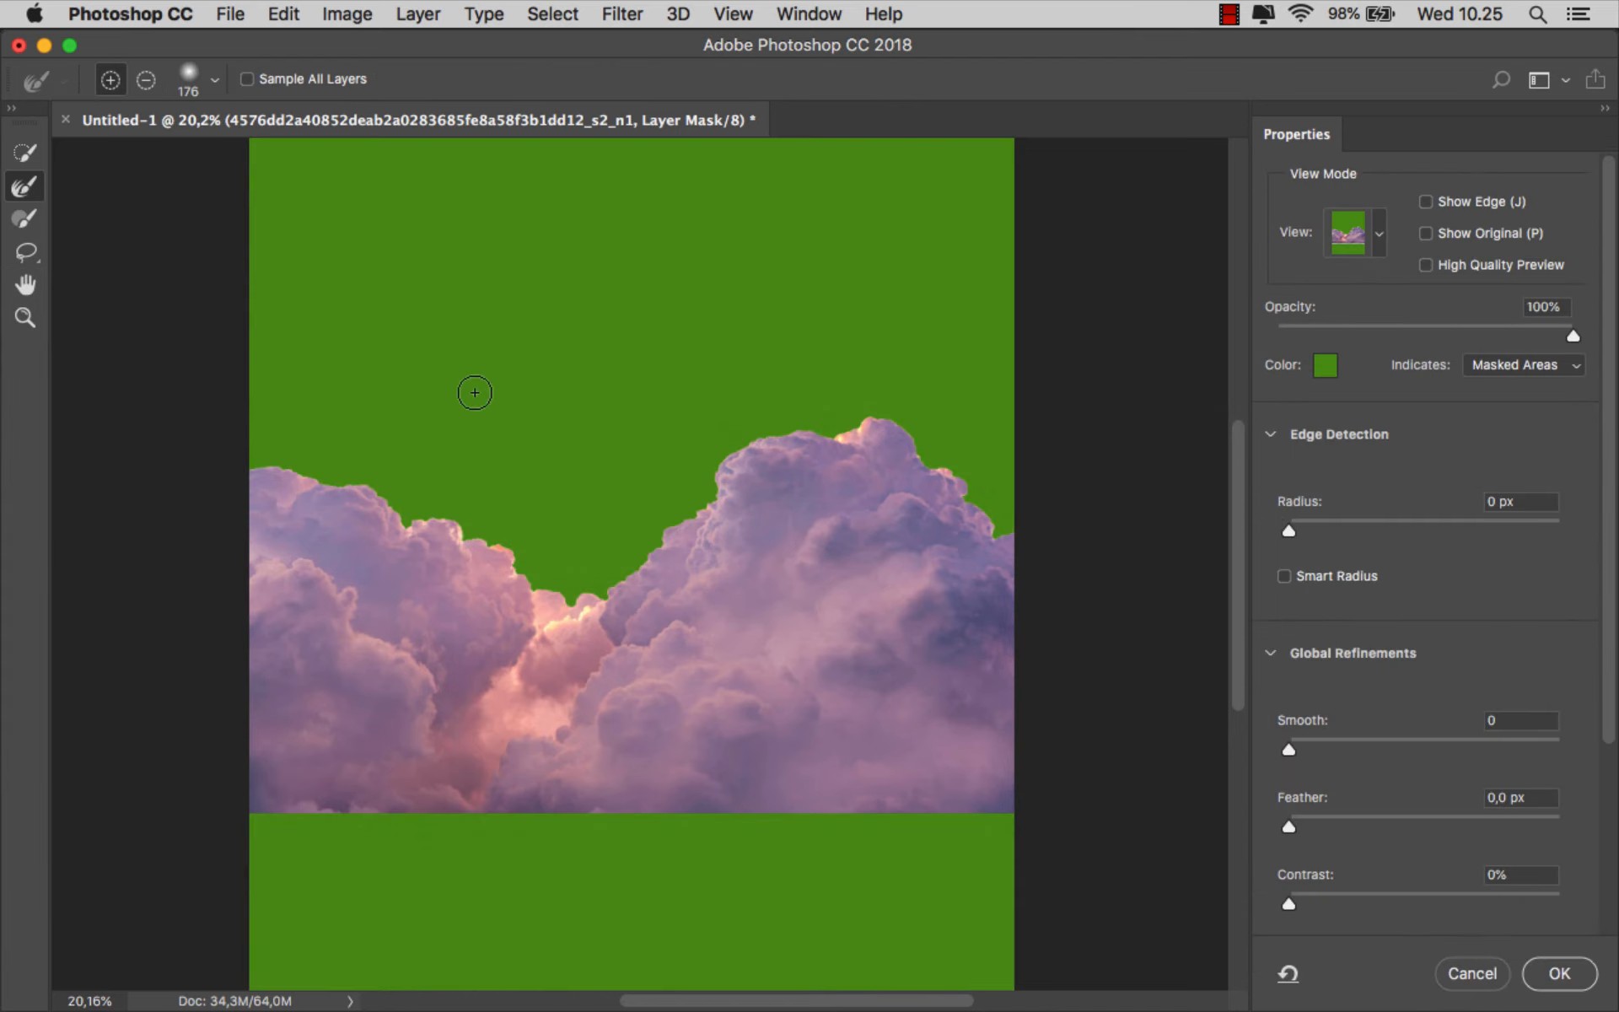
key(r)
scroll(300, 444, up, 3)
drag(325, 451, 283, 454)
scroll(202, 452, right, 2)
drag(126, 461, 223, 477)
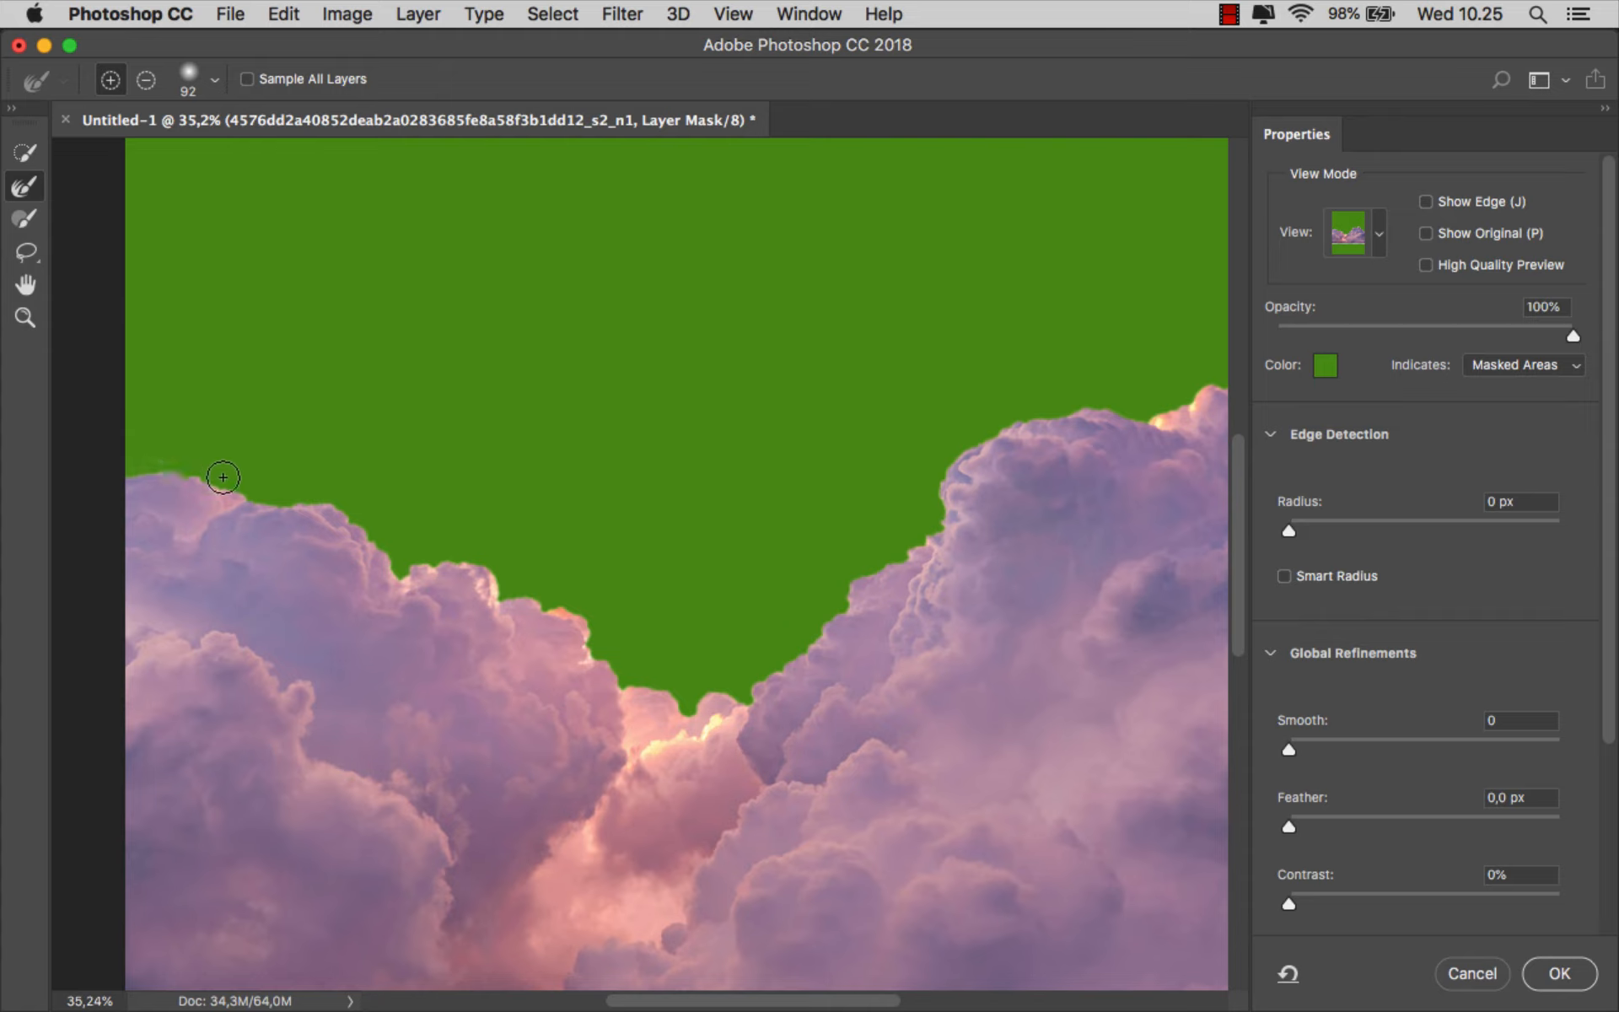
mouse_move(321, 500)
mouse_down()
mouse_move(405, 568)
mouse_move(462, 561)
mouse_move(560, 608)
mouse_move(596, 655)
mouse_move(669, 691)
mouse_up()
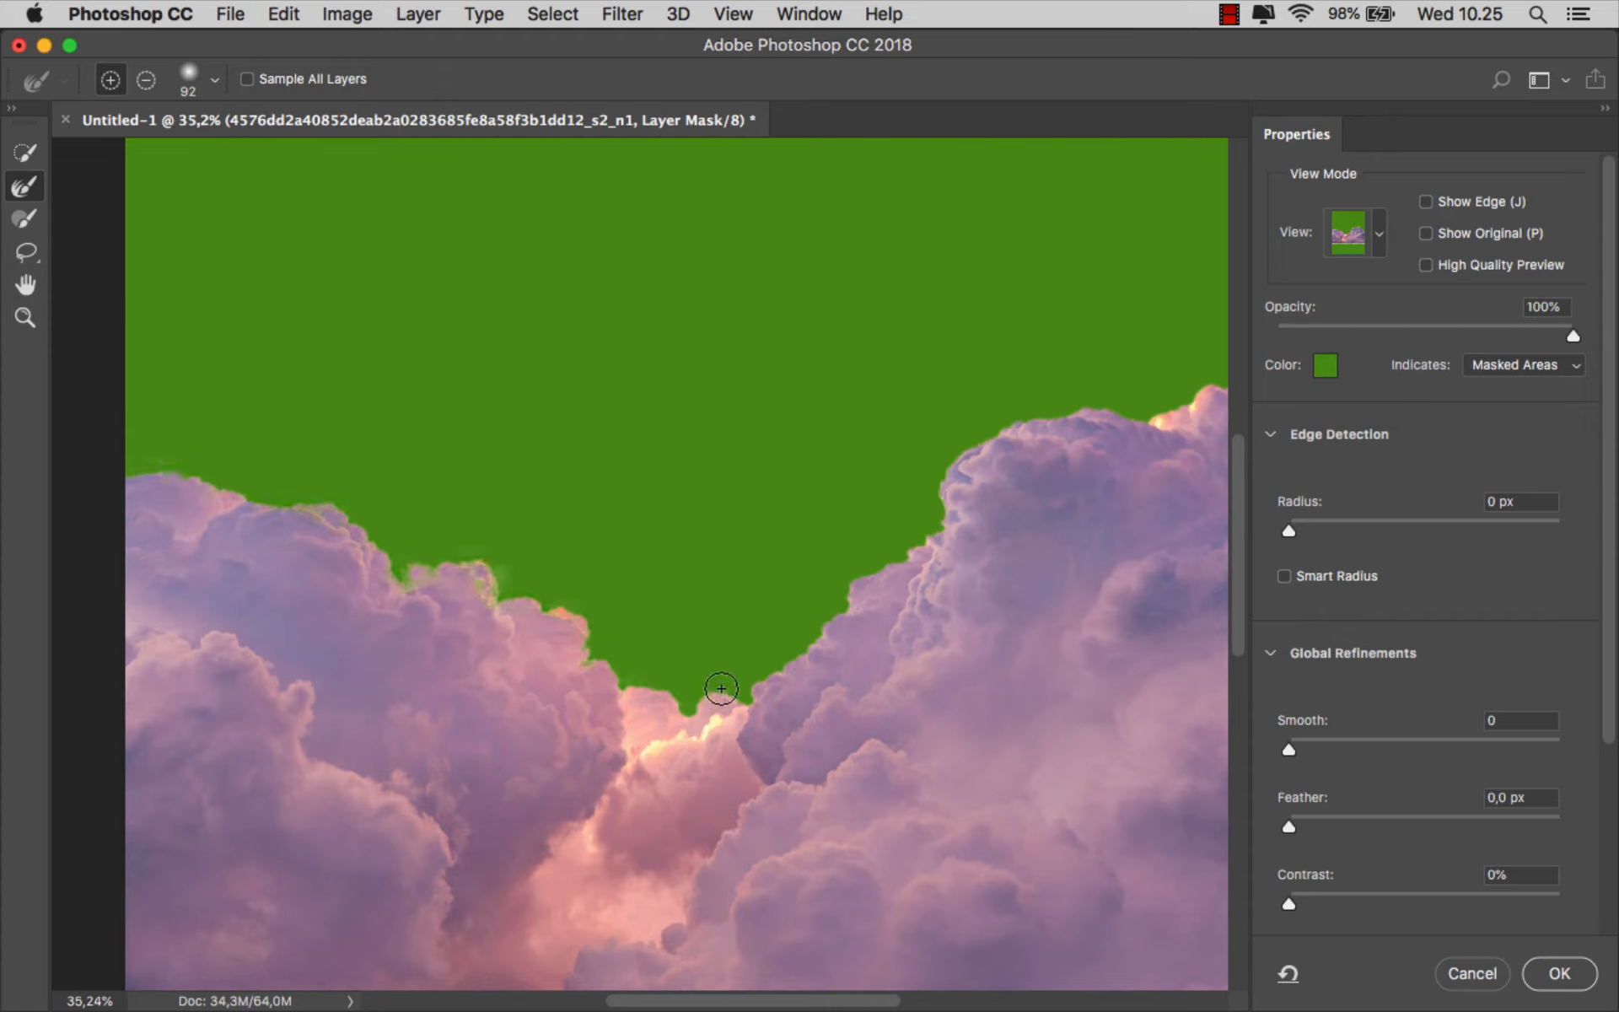
Refine the right cloud's upper edge up to the canvas border and apply the refined mask
drag(898, 550, 951, 473)
mouse_move(1029, 412)
mouse_down()
mouse_move(1077, 404)
mouse_move(361, 582)
mouse_move(556, 569)
mouse_up()
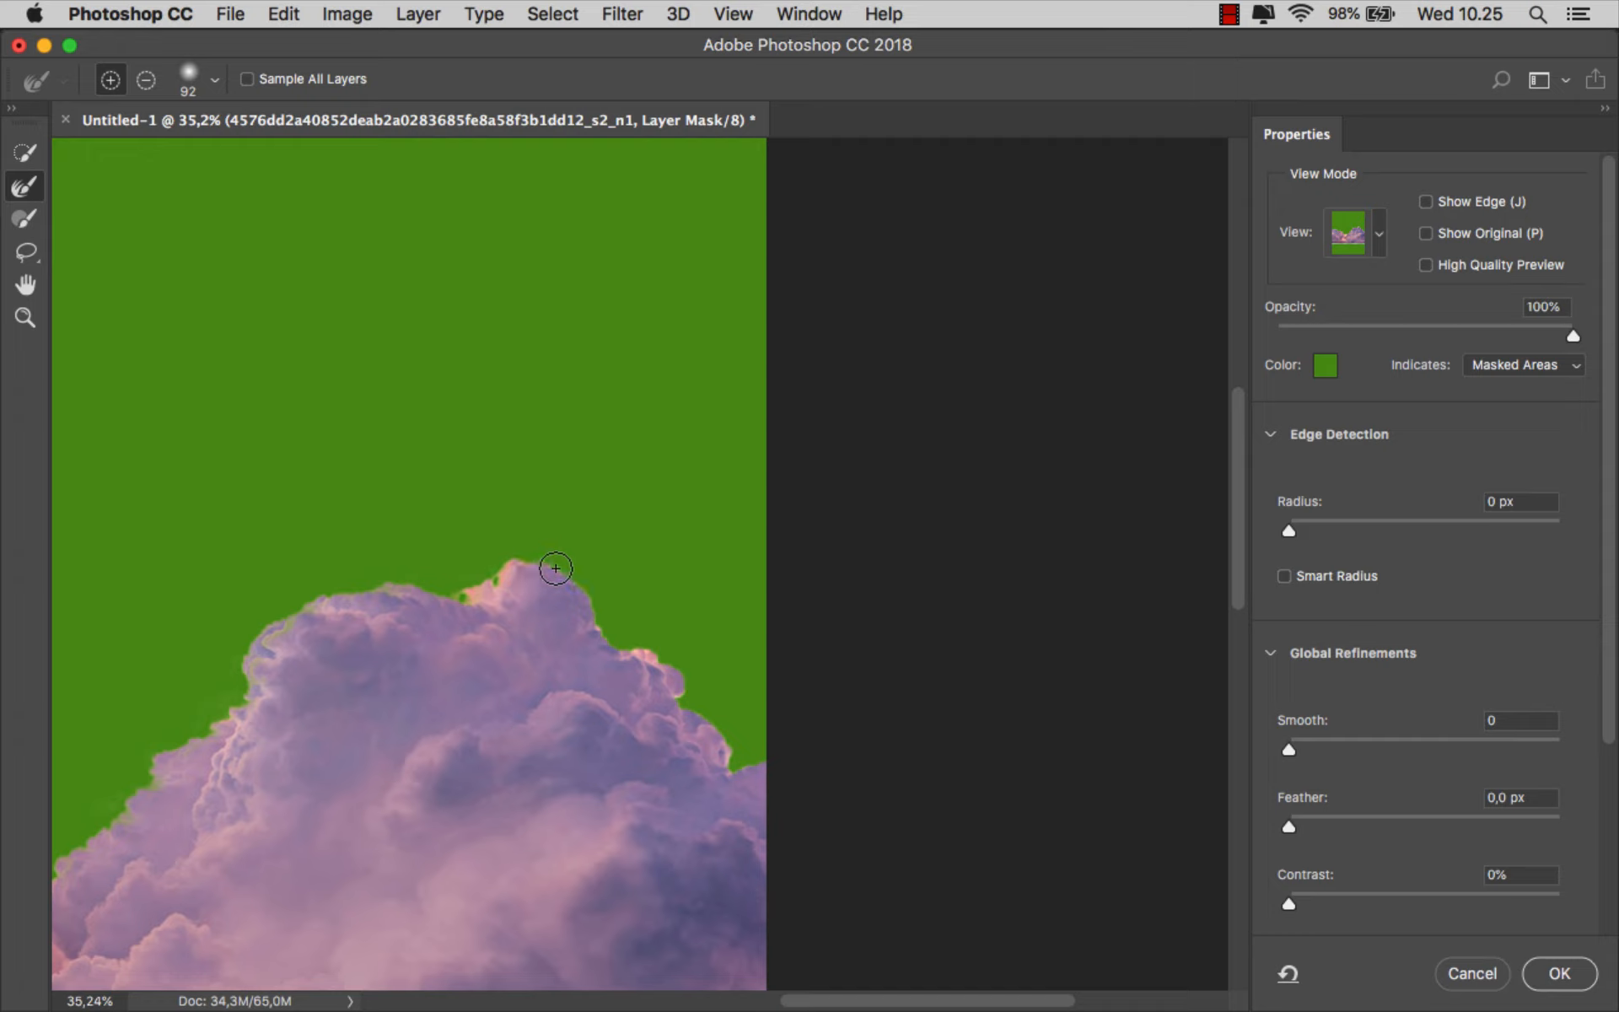
drag(682, 681, 748, 760)
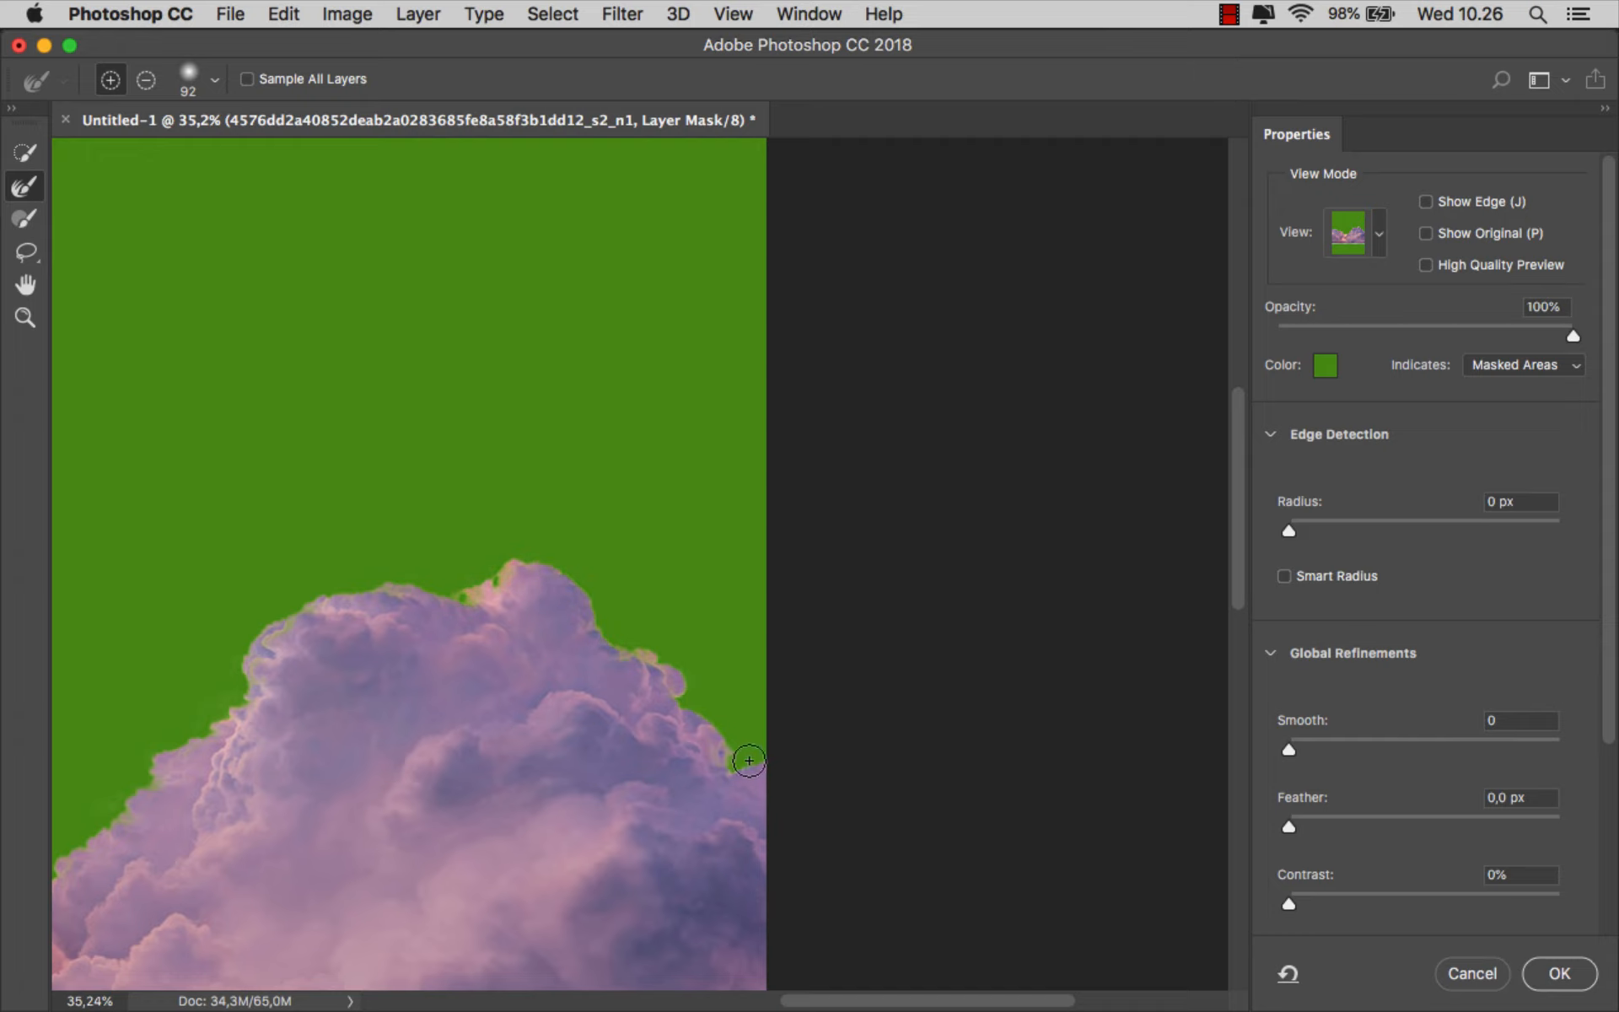
scroll(639, 651, down, 5)
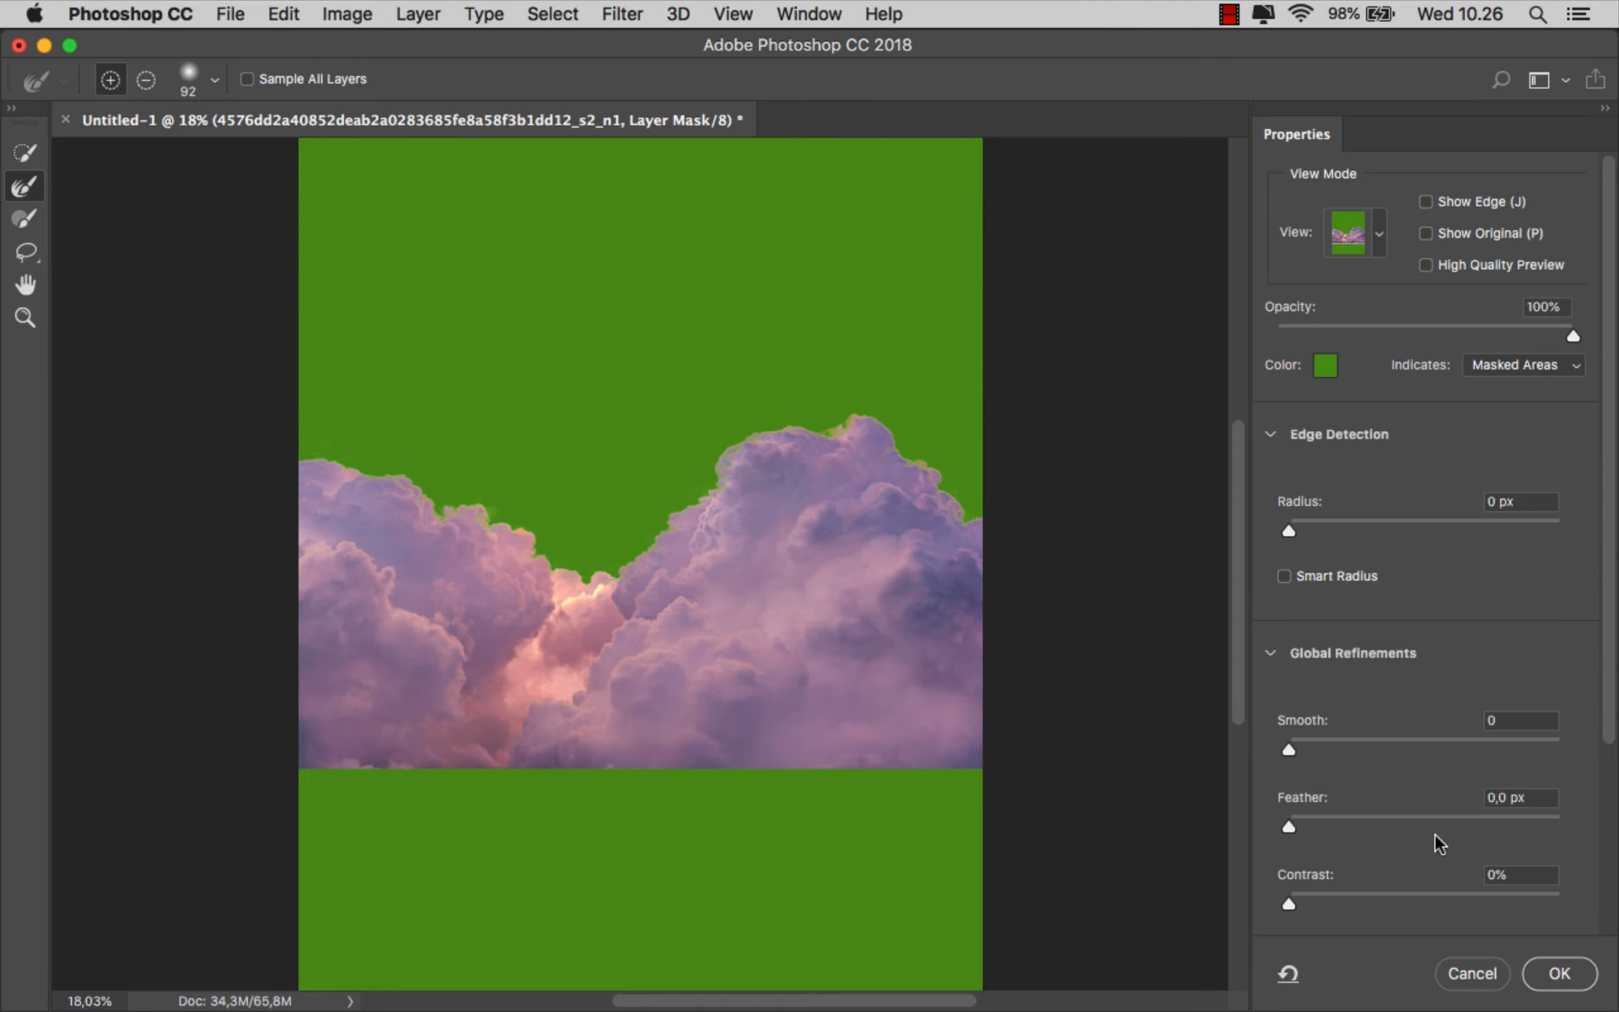
click(1554, 975)
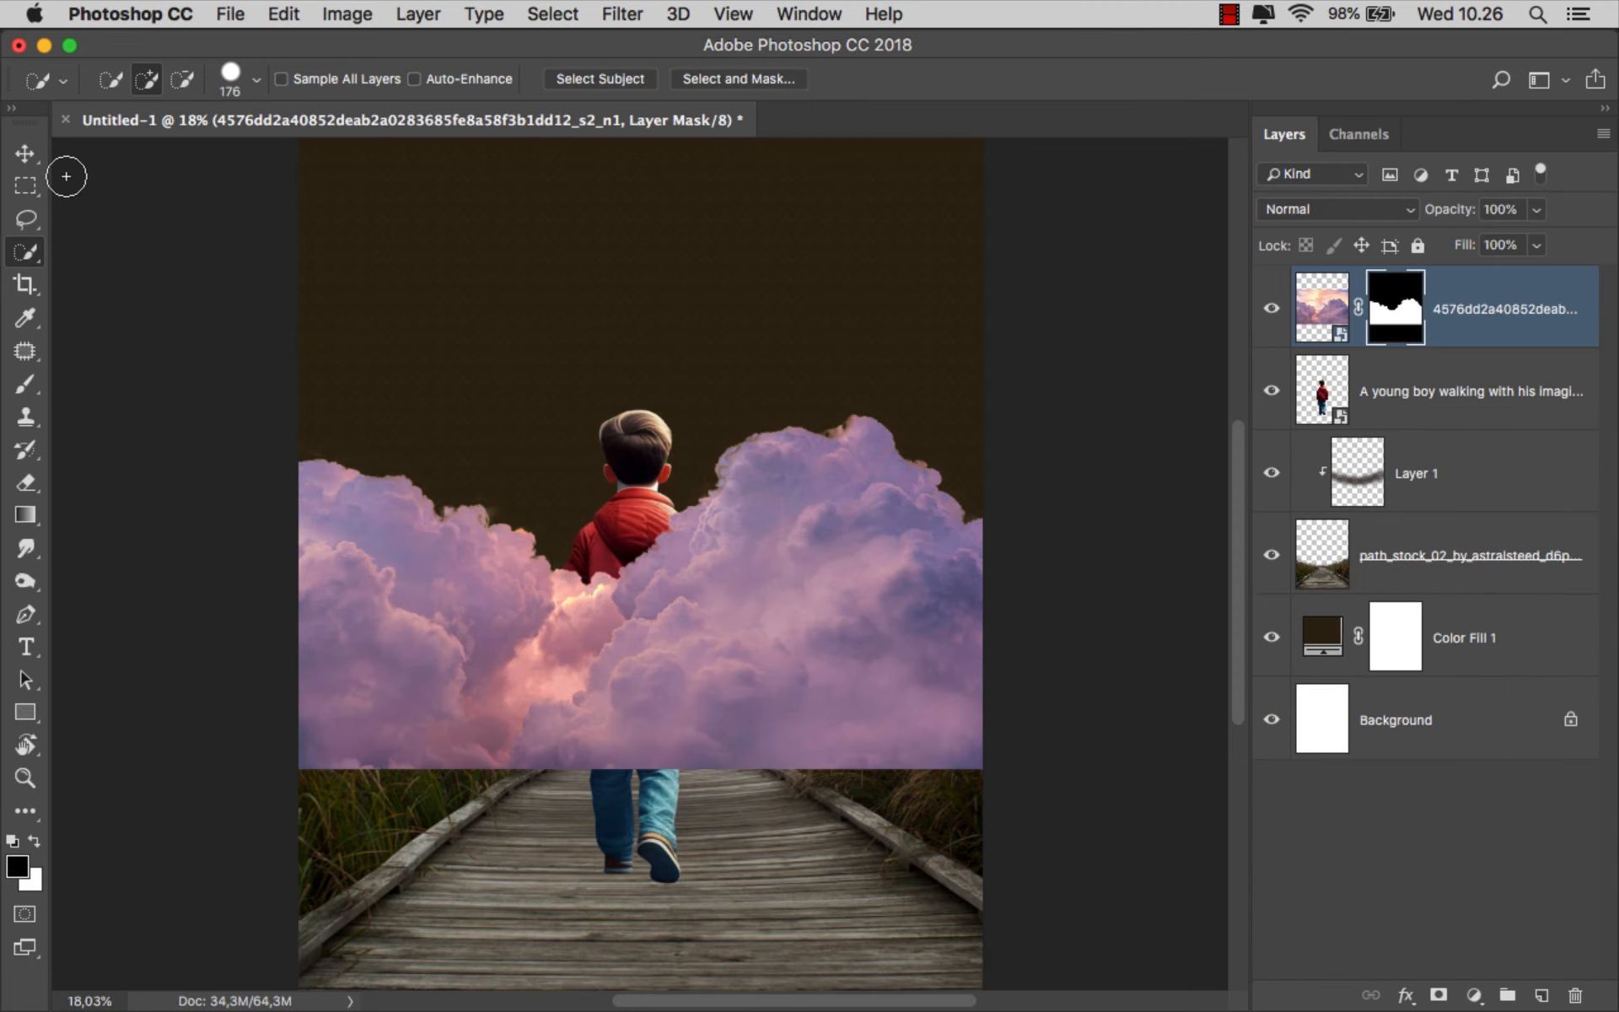
Move the cloud layer beneath the path layer, directly above the brown Color Fill 1 layer
click(25, 152)
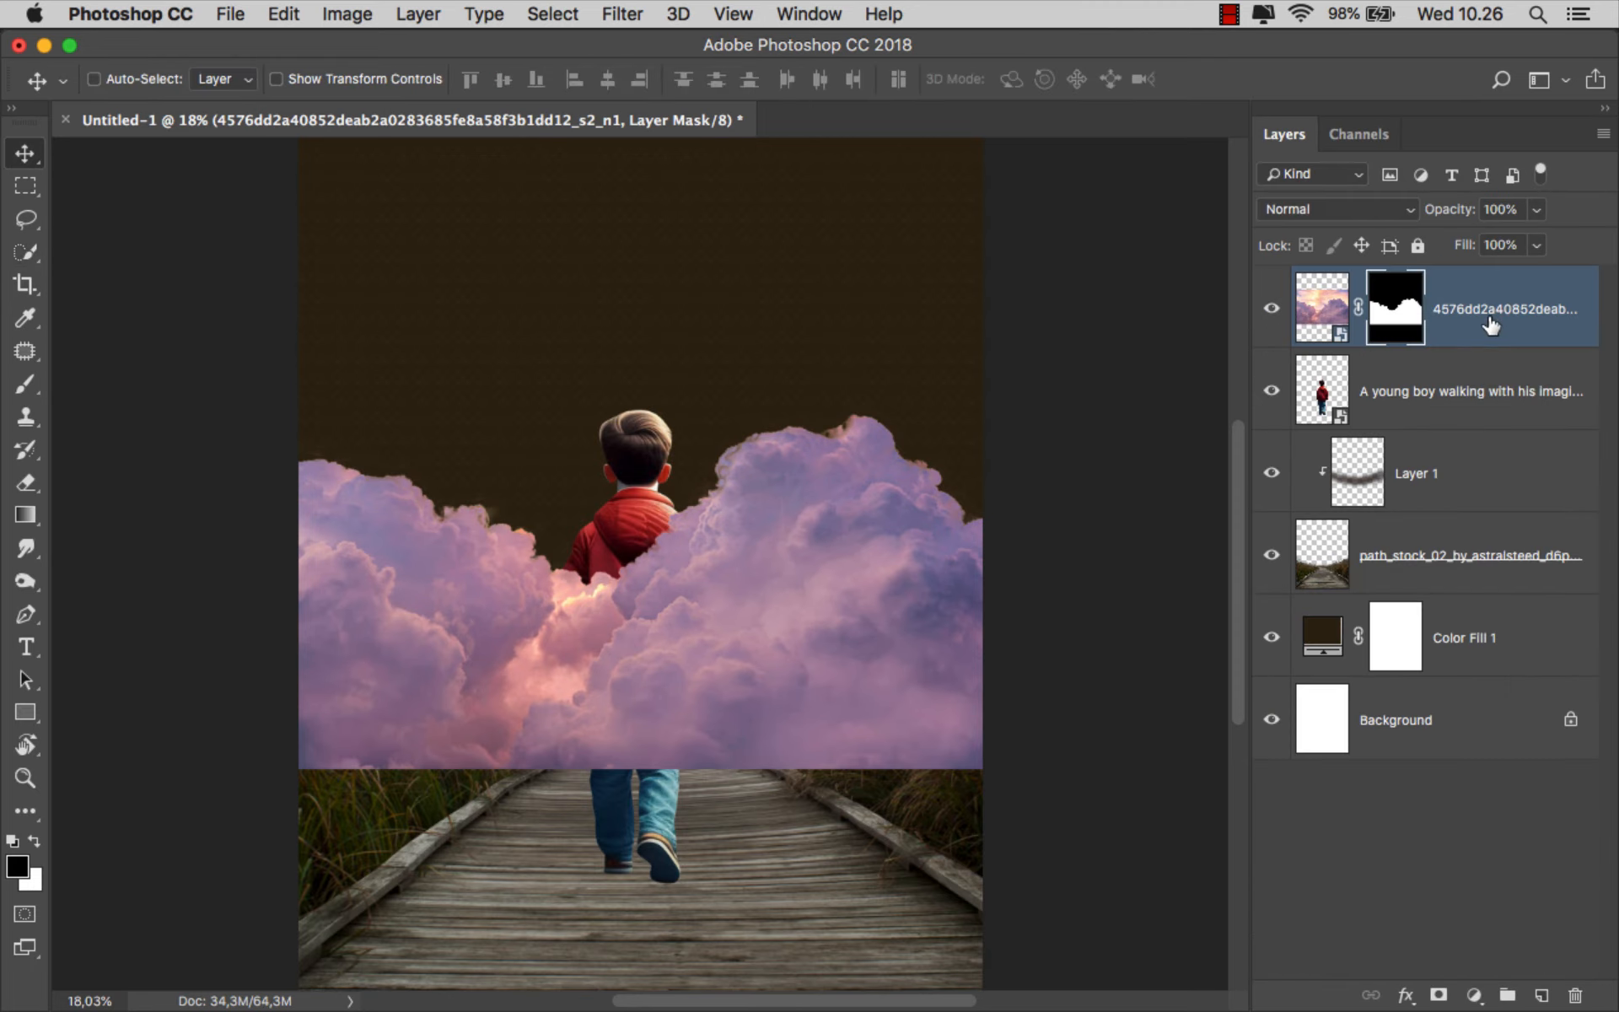
drag(1491, 325, 1450, 582)
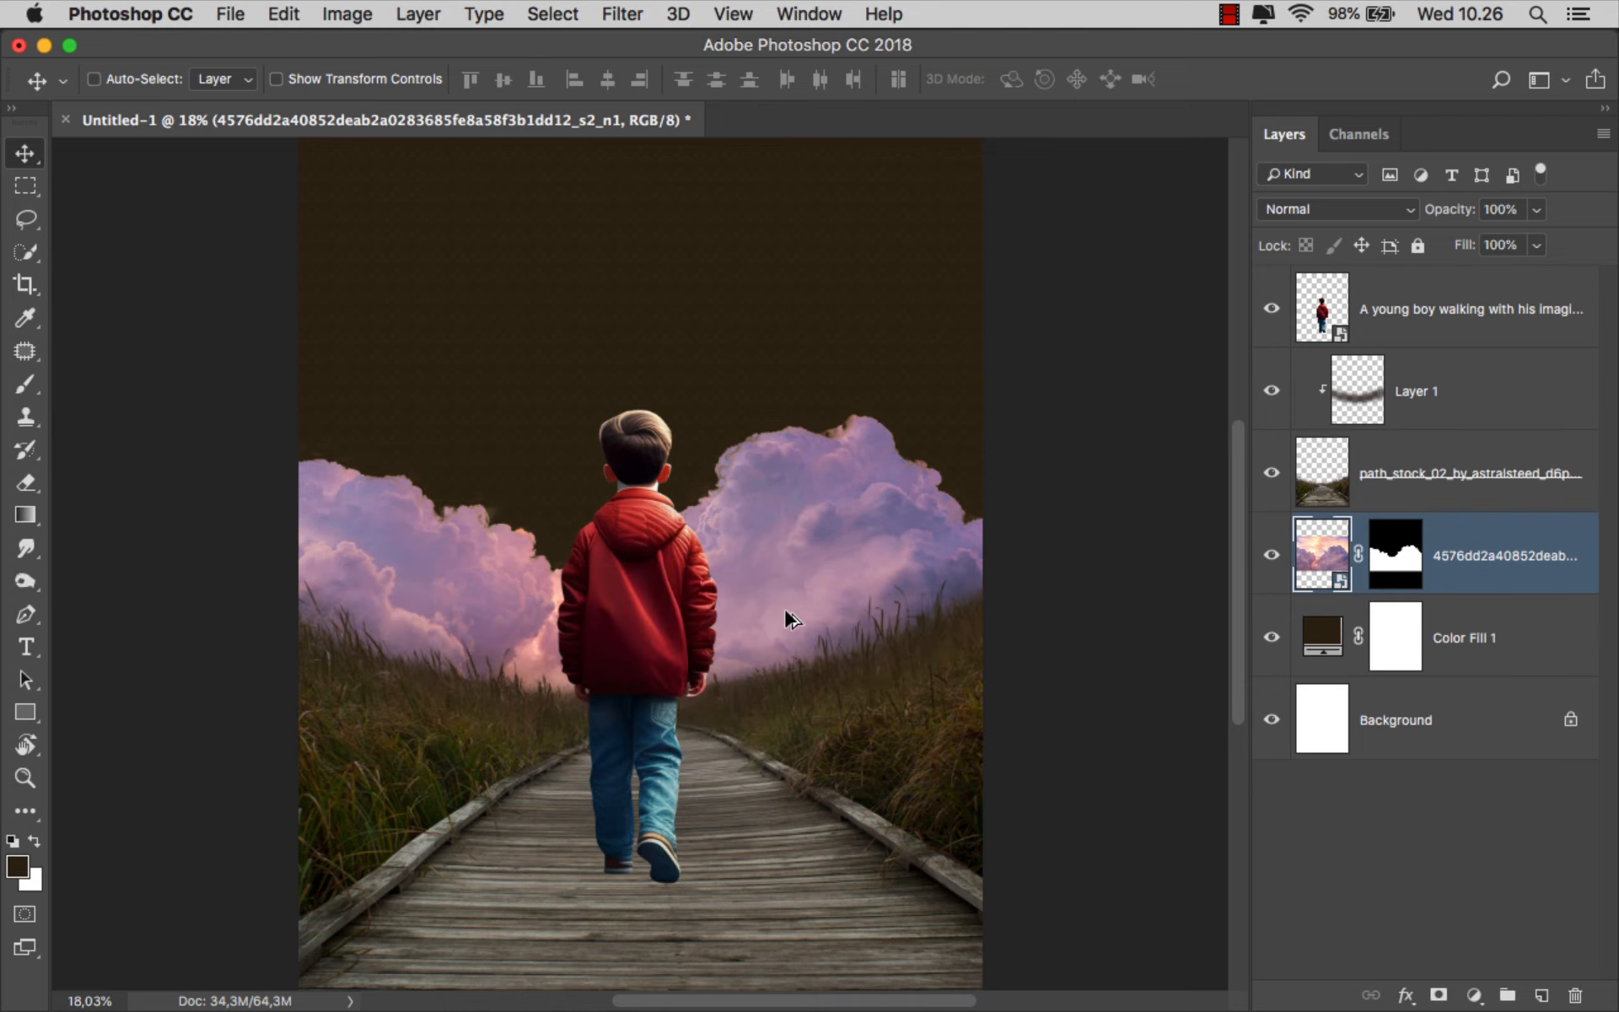
Scale the clouds to about 115.57% and move them up about 0.42 in behind the boy
key(super+minus)
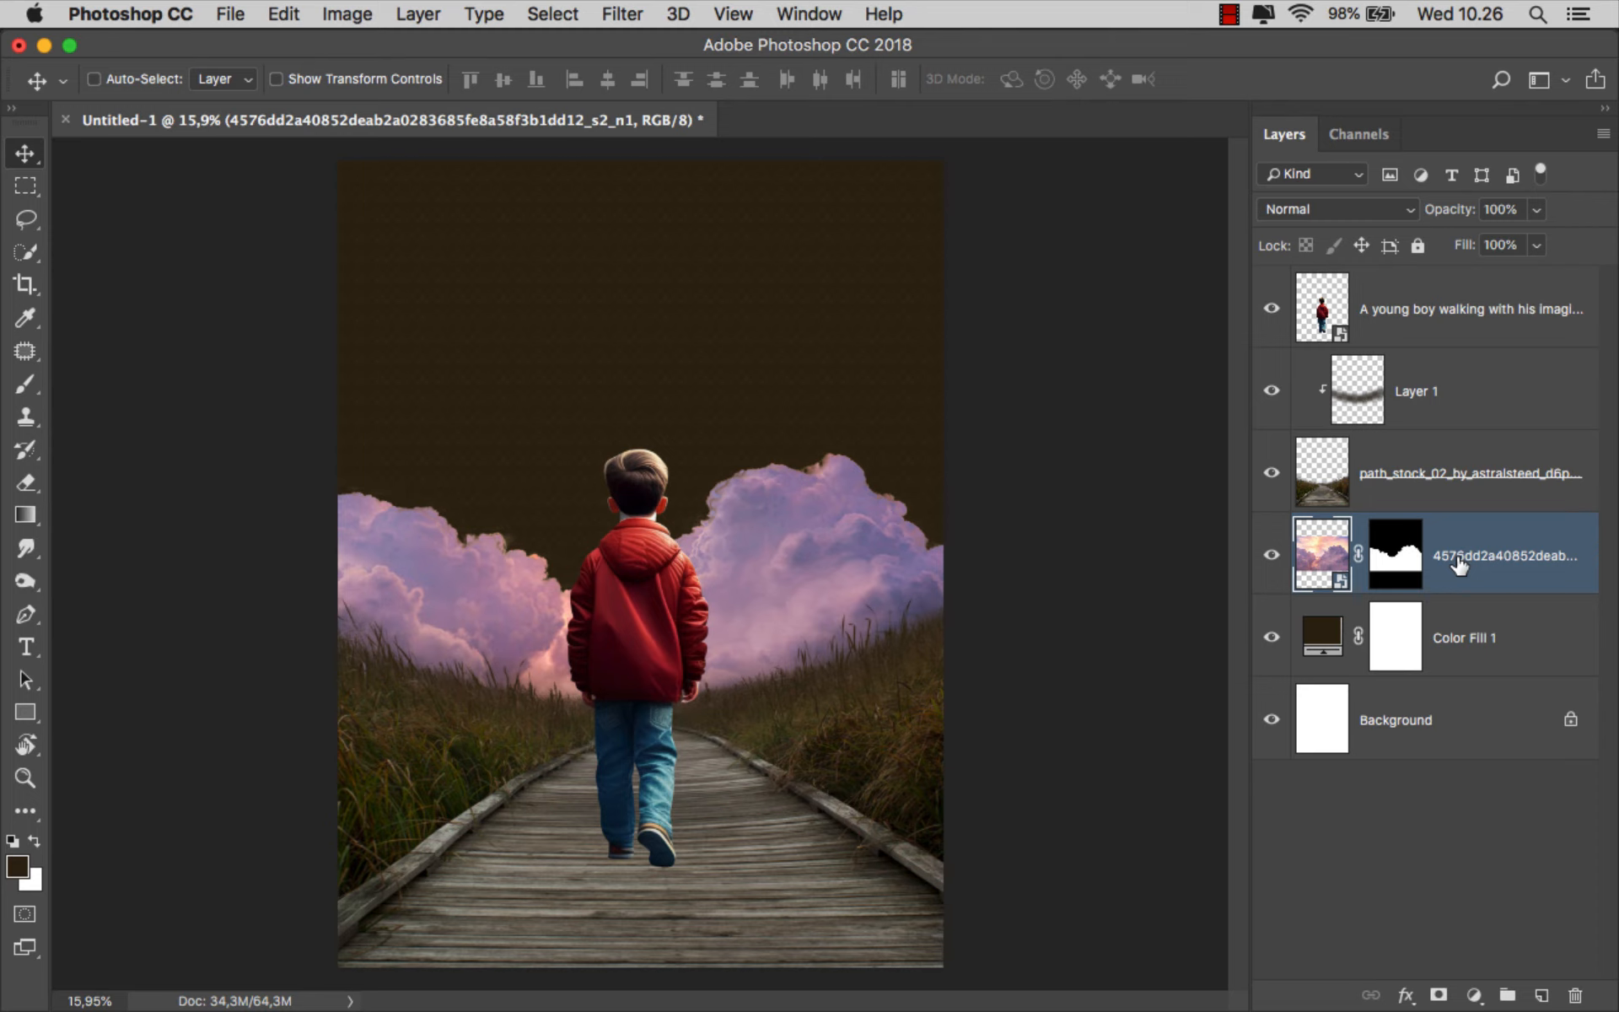
key(super+t)
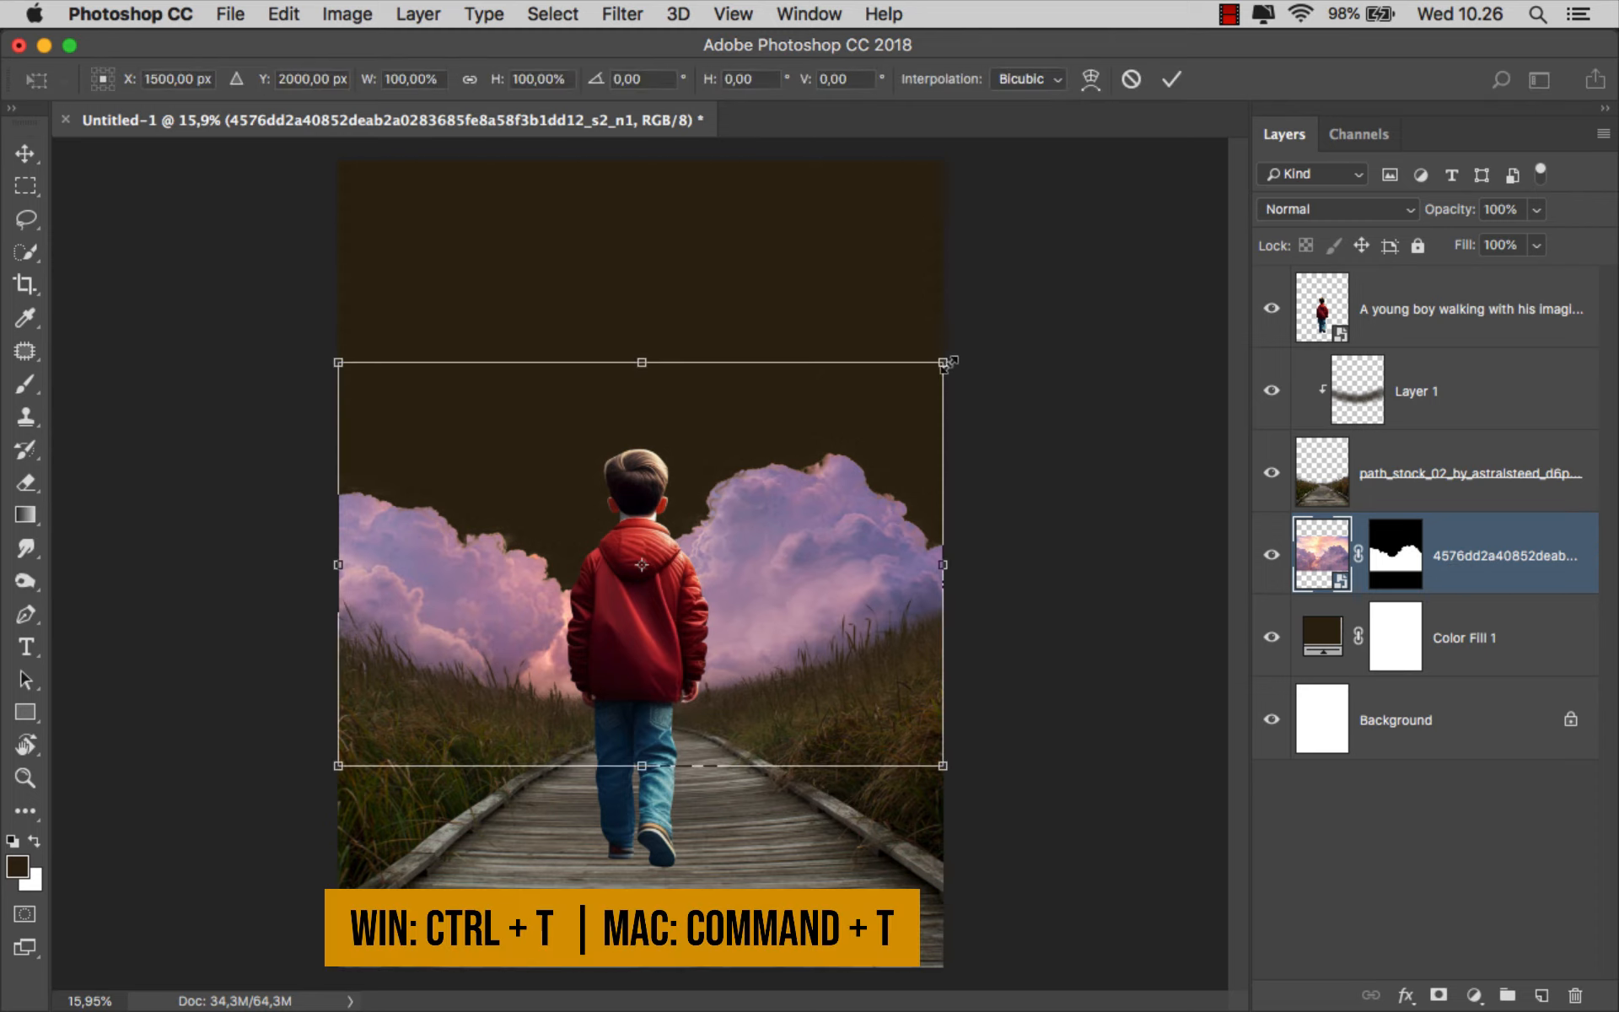
drag(947, 363, 1039, 294)
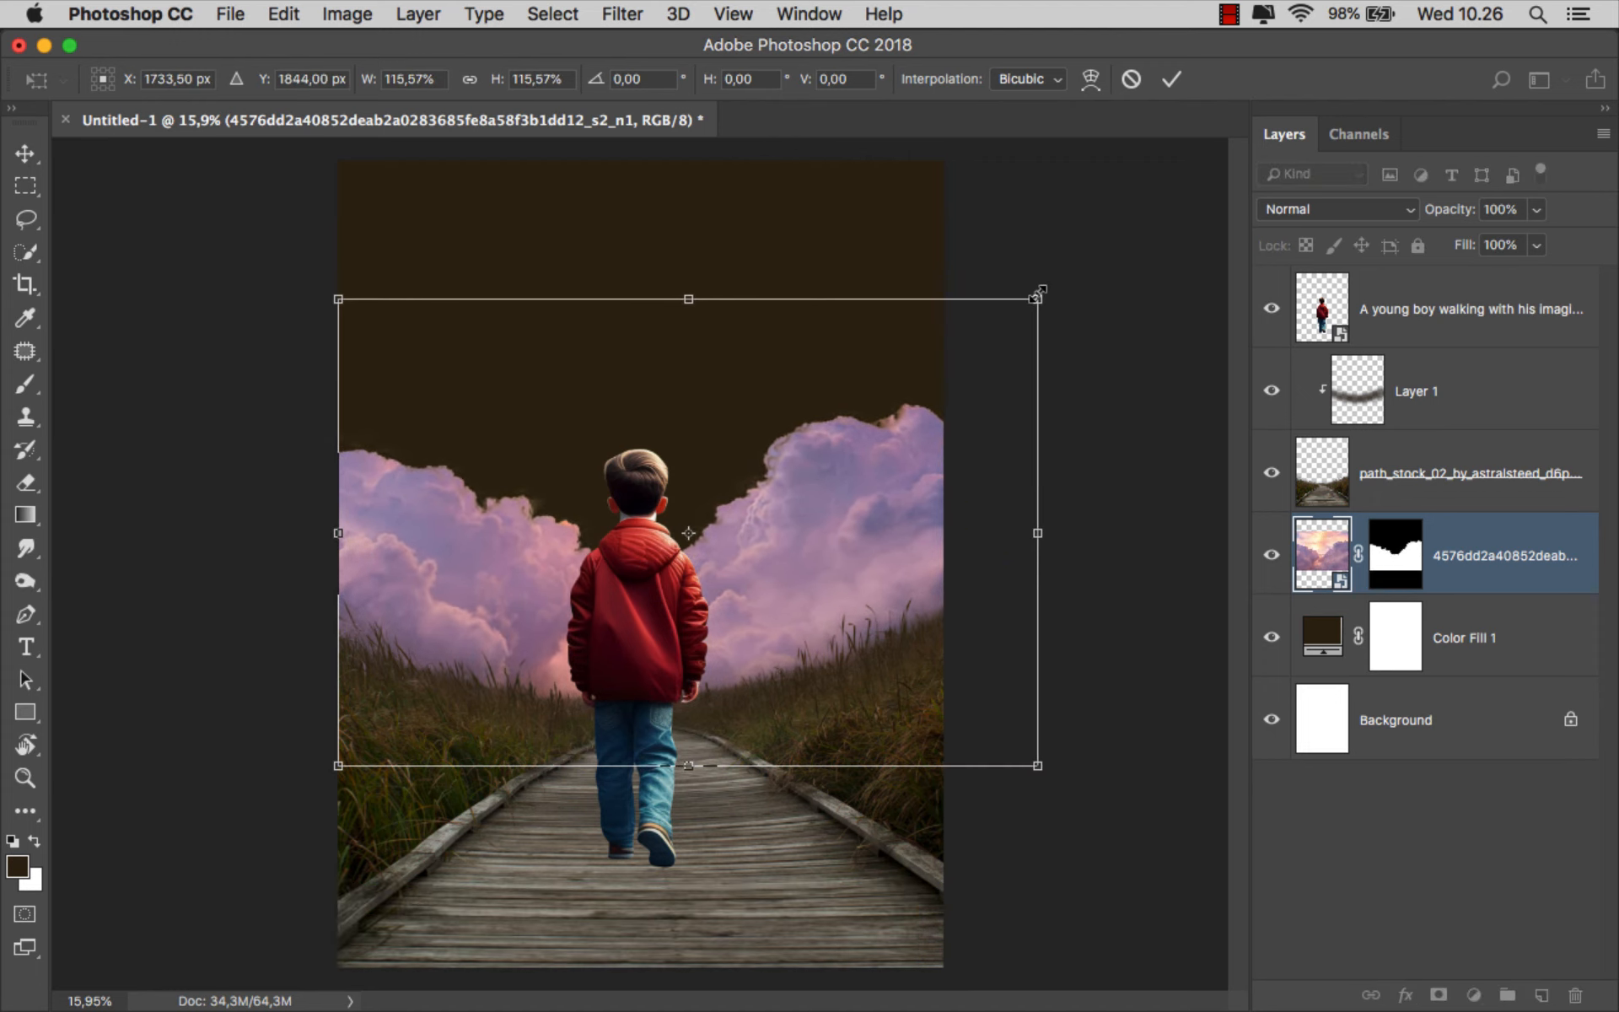
drag(914, 435, 913, 410)
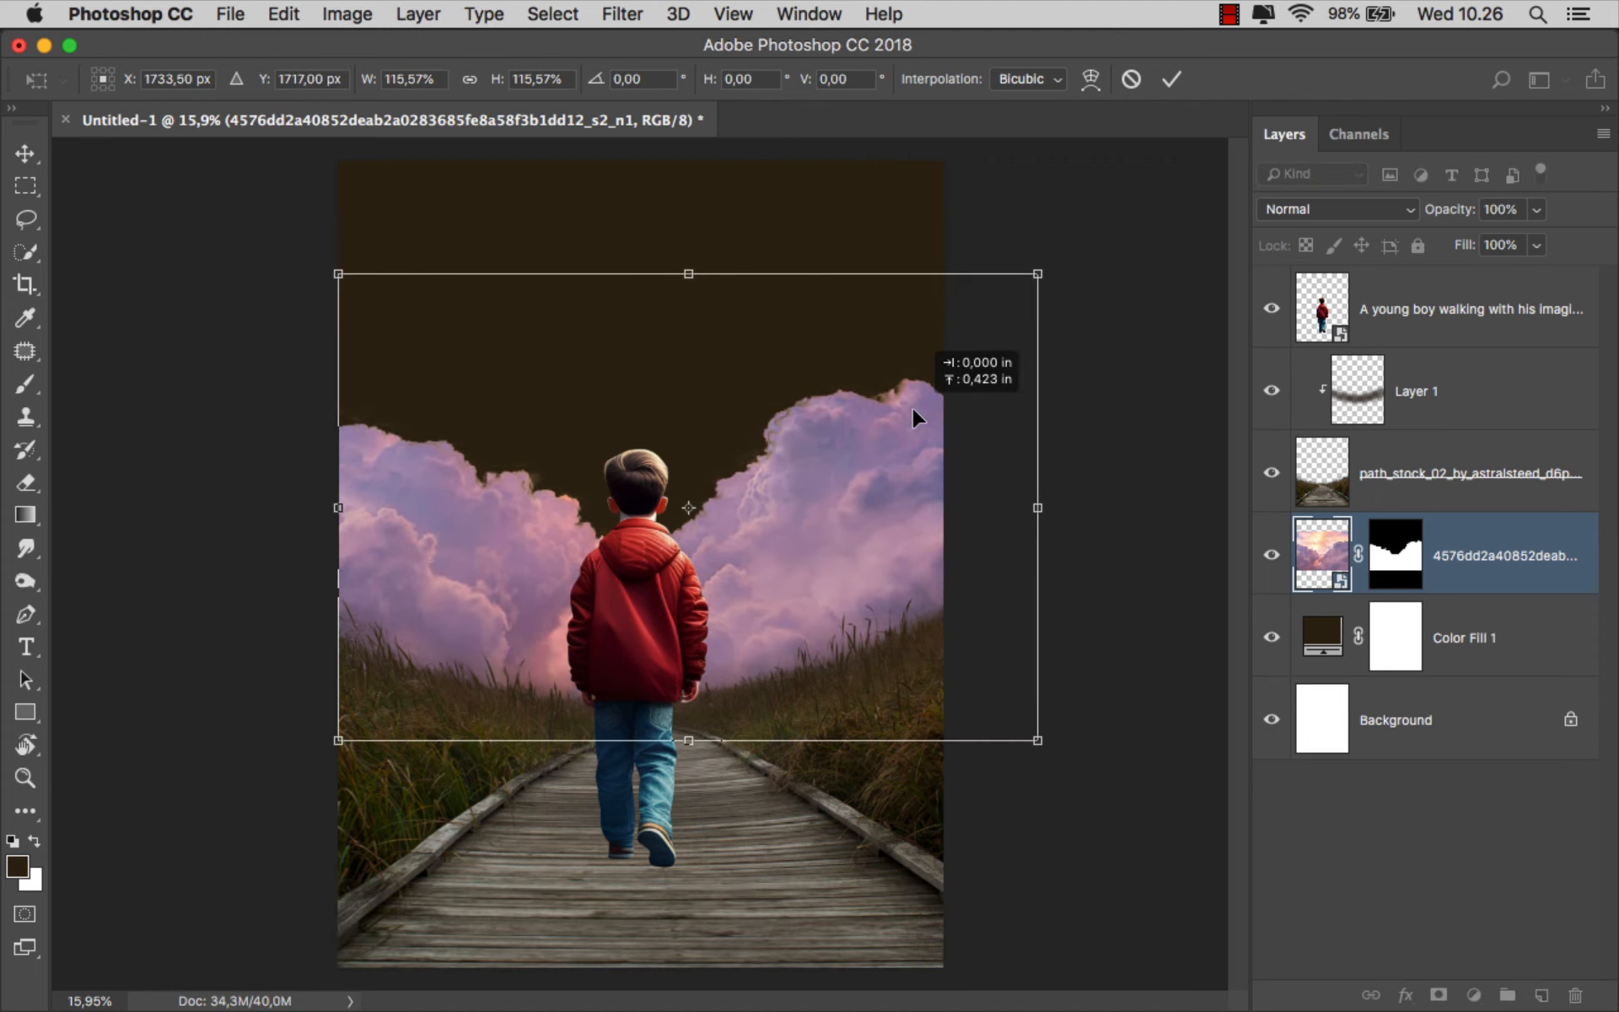
click(1171, 79)
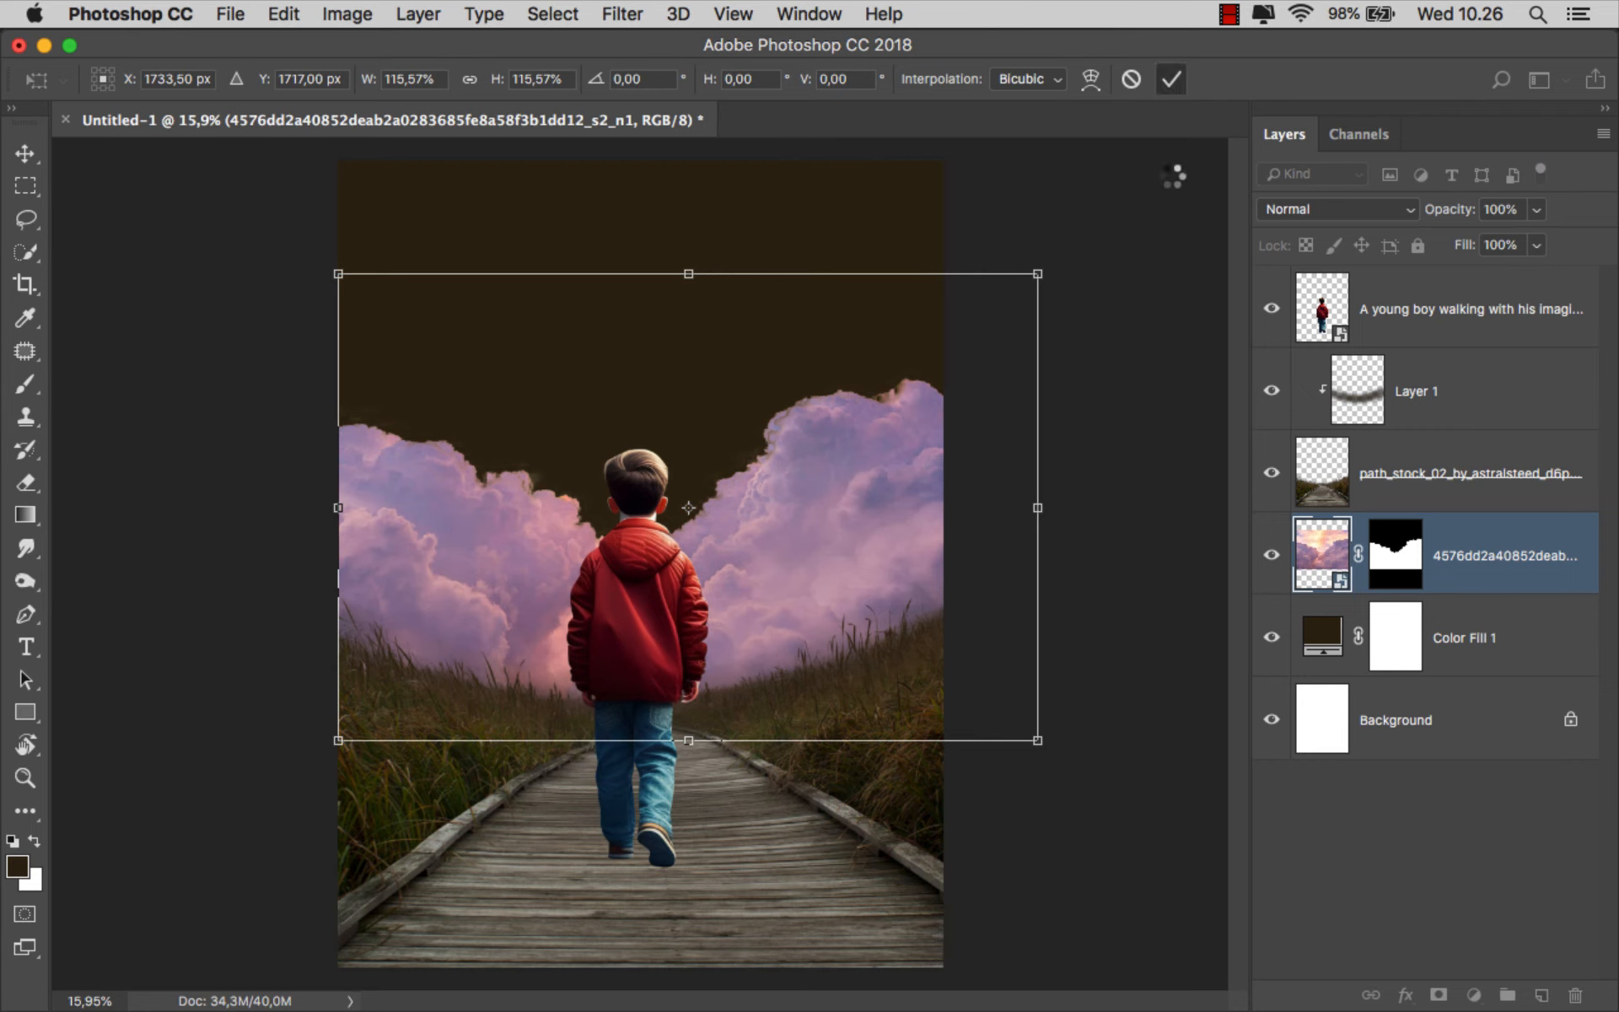
Rasterize the cloud layer and apply its layer mask
right_click(1485, 536)
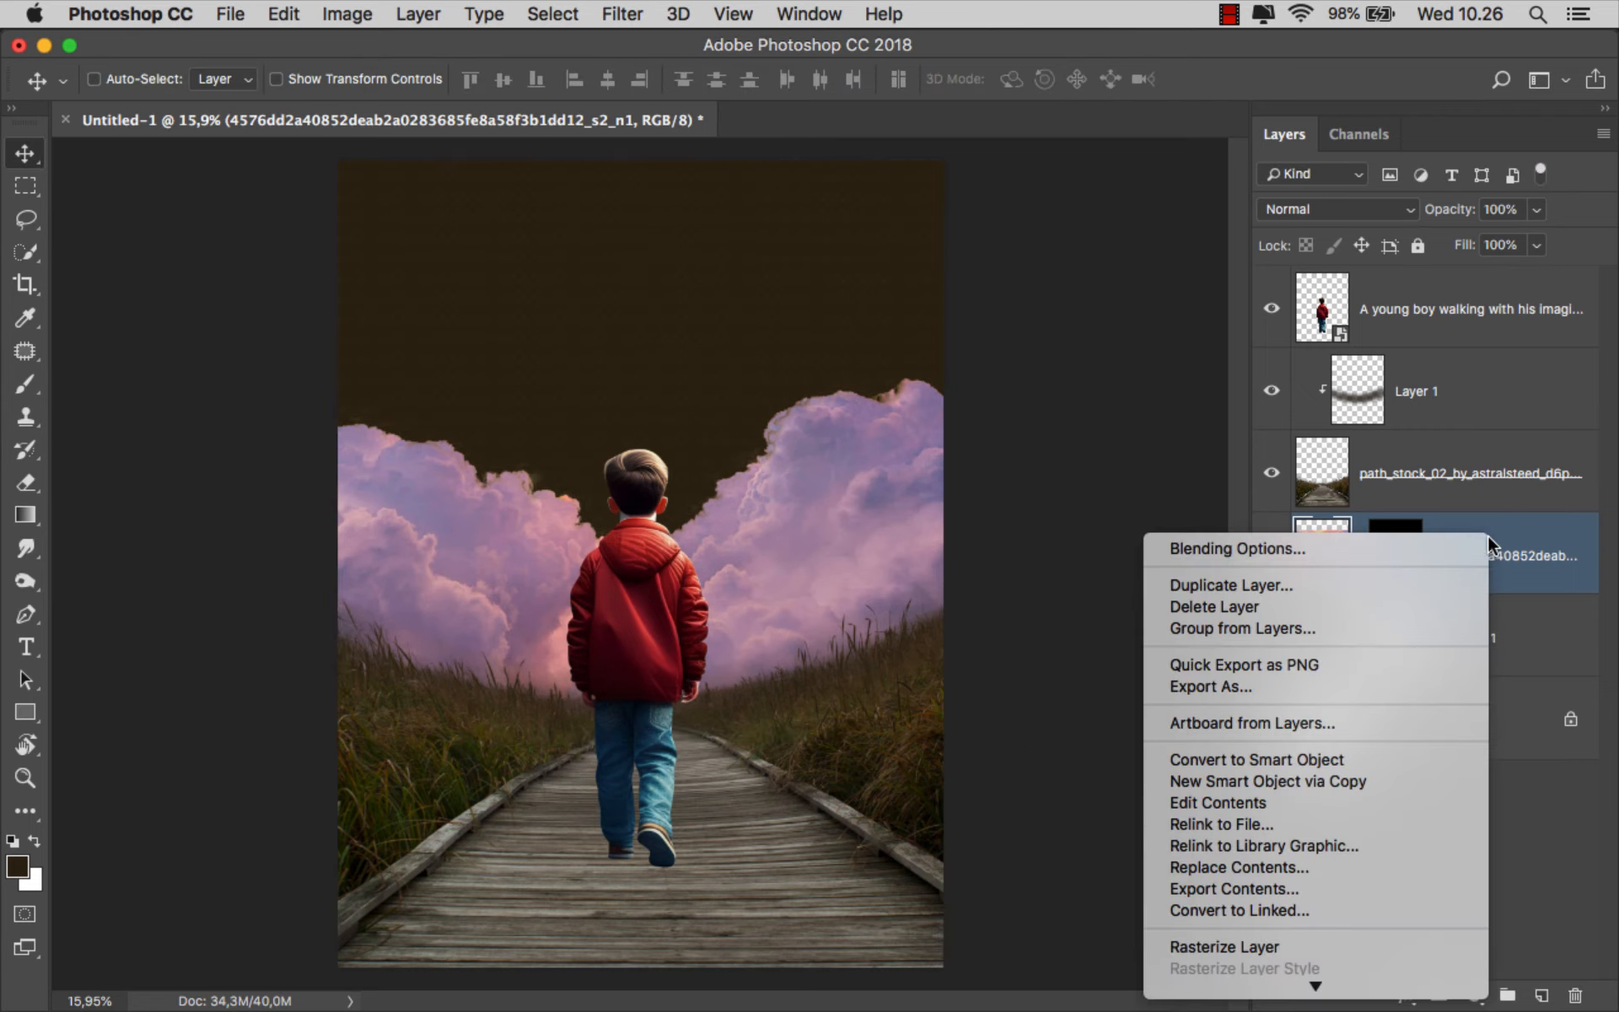
click(1285, 944)
right_click(1387, 550)
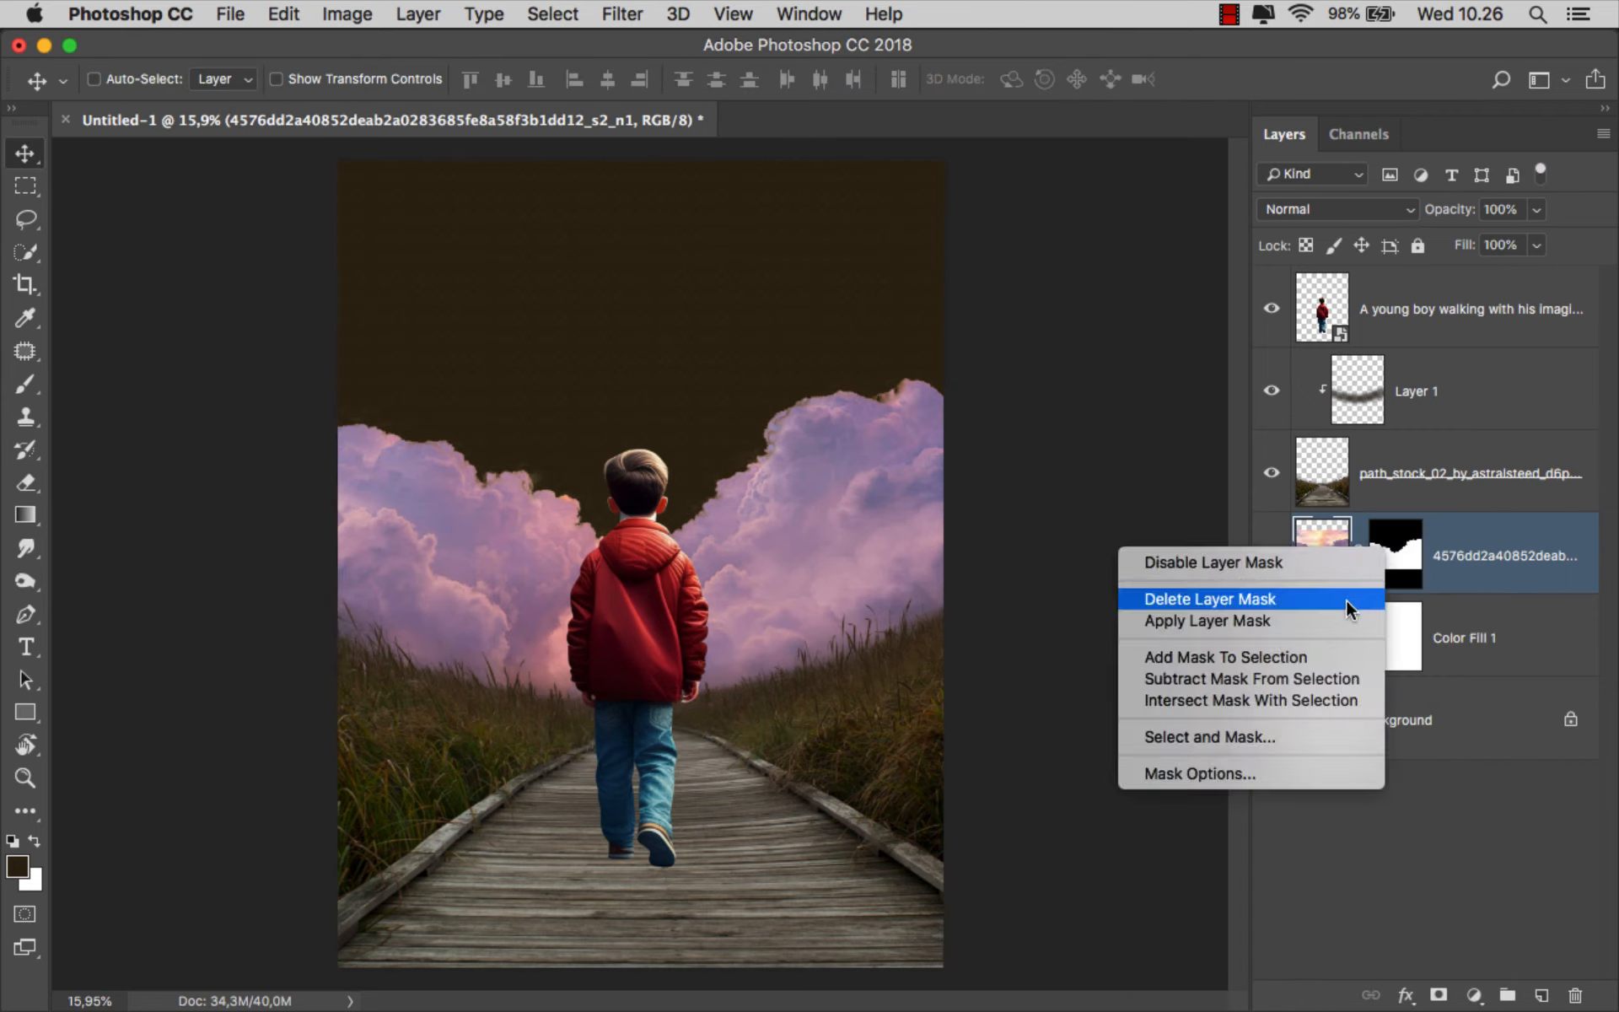
click(1333, 620)
double_click(1386, 557)
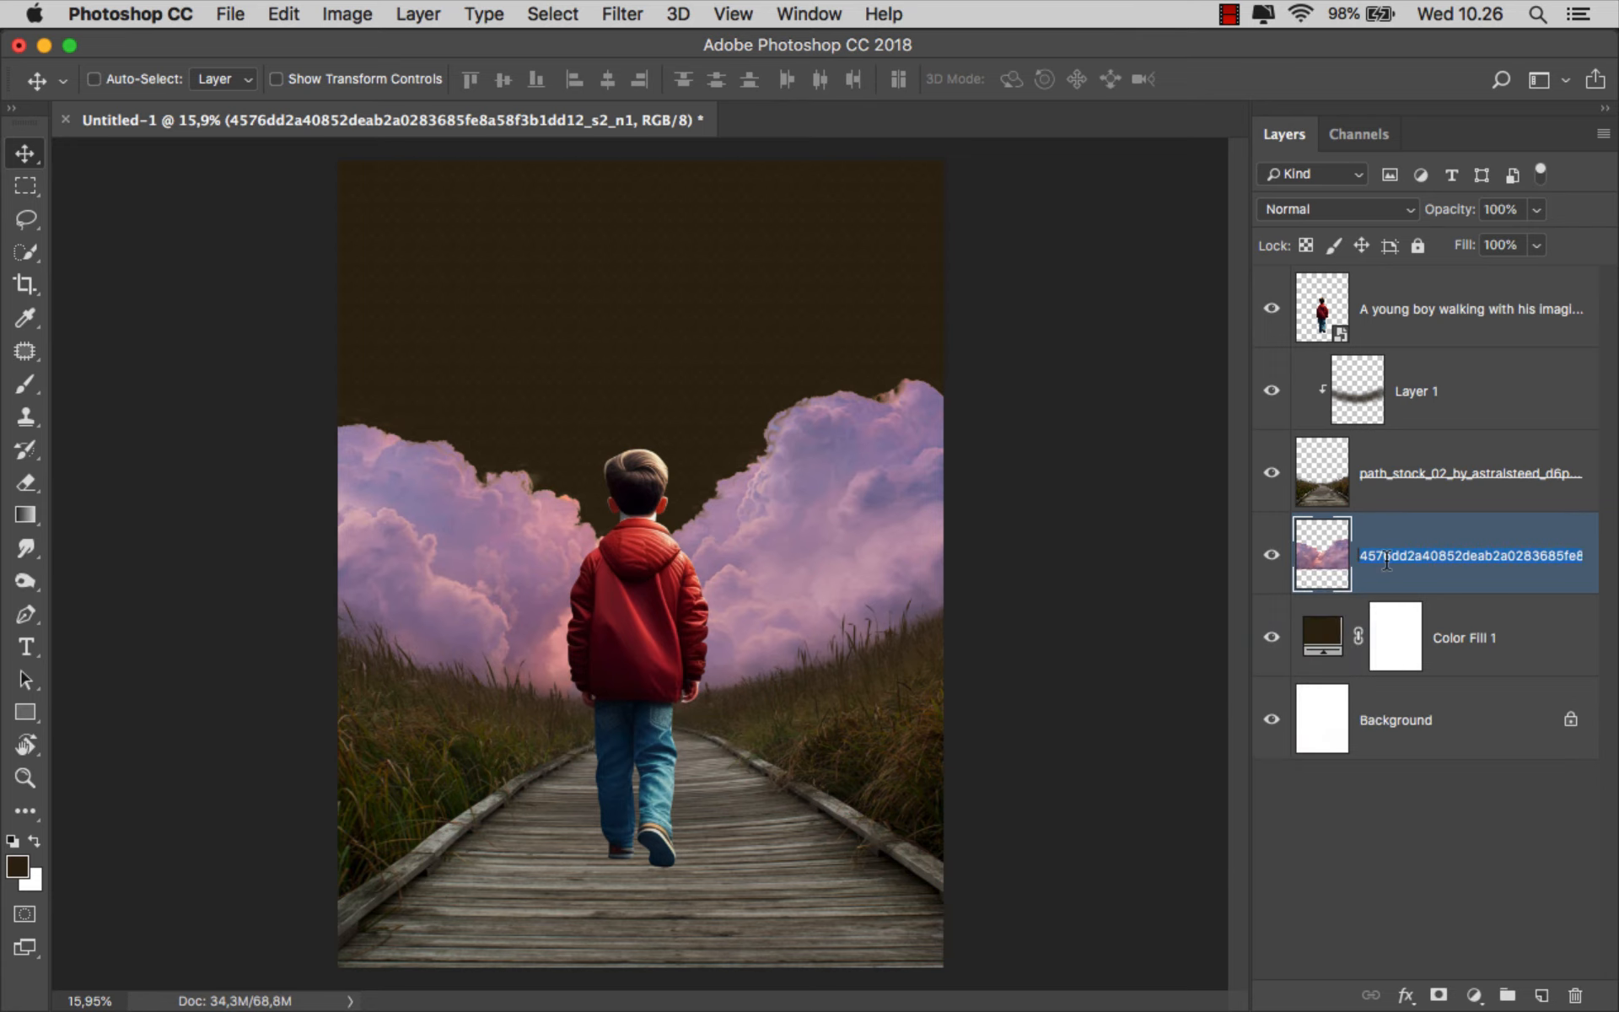
key(Return)
Warp the cloud layer, raising its four outer corners and pulling the middle down into a valley behind the boy
key(super+t)
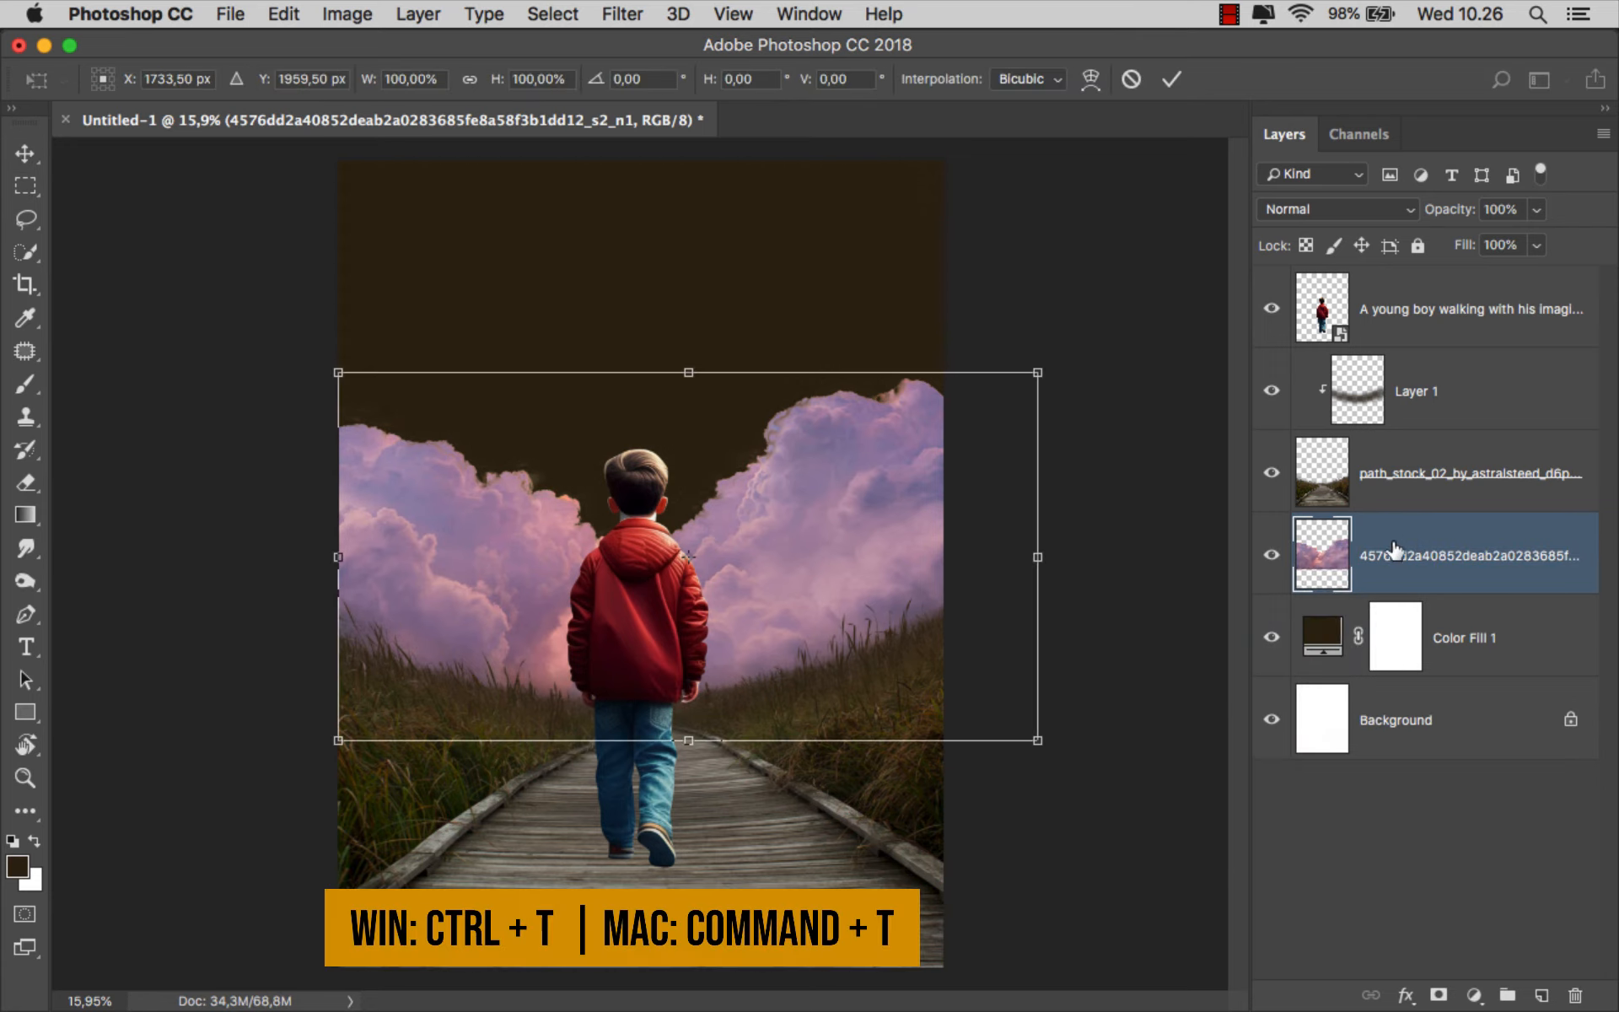
right_click(719, 514)
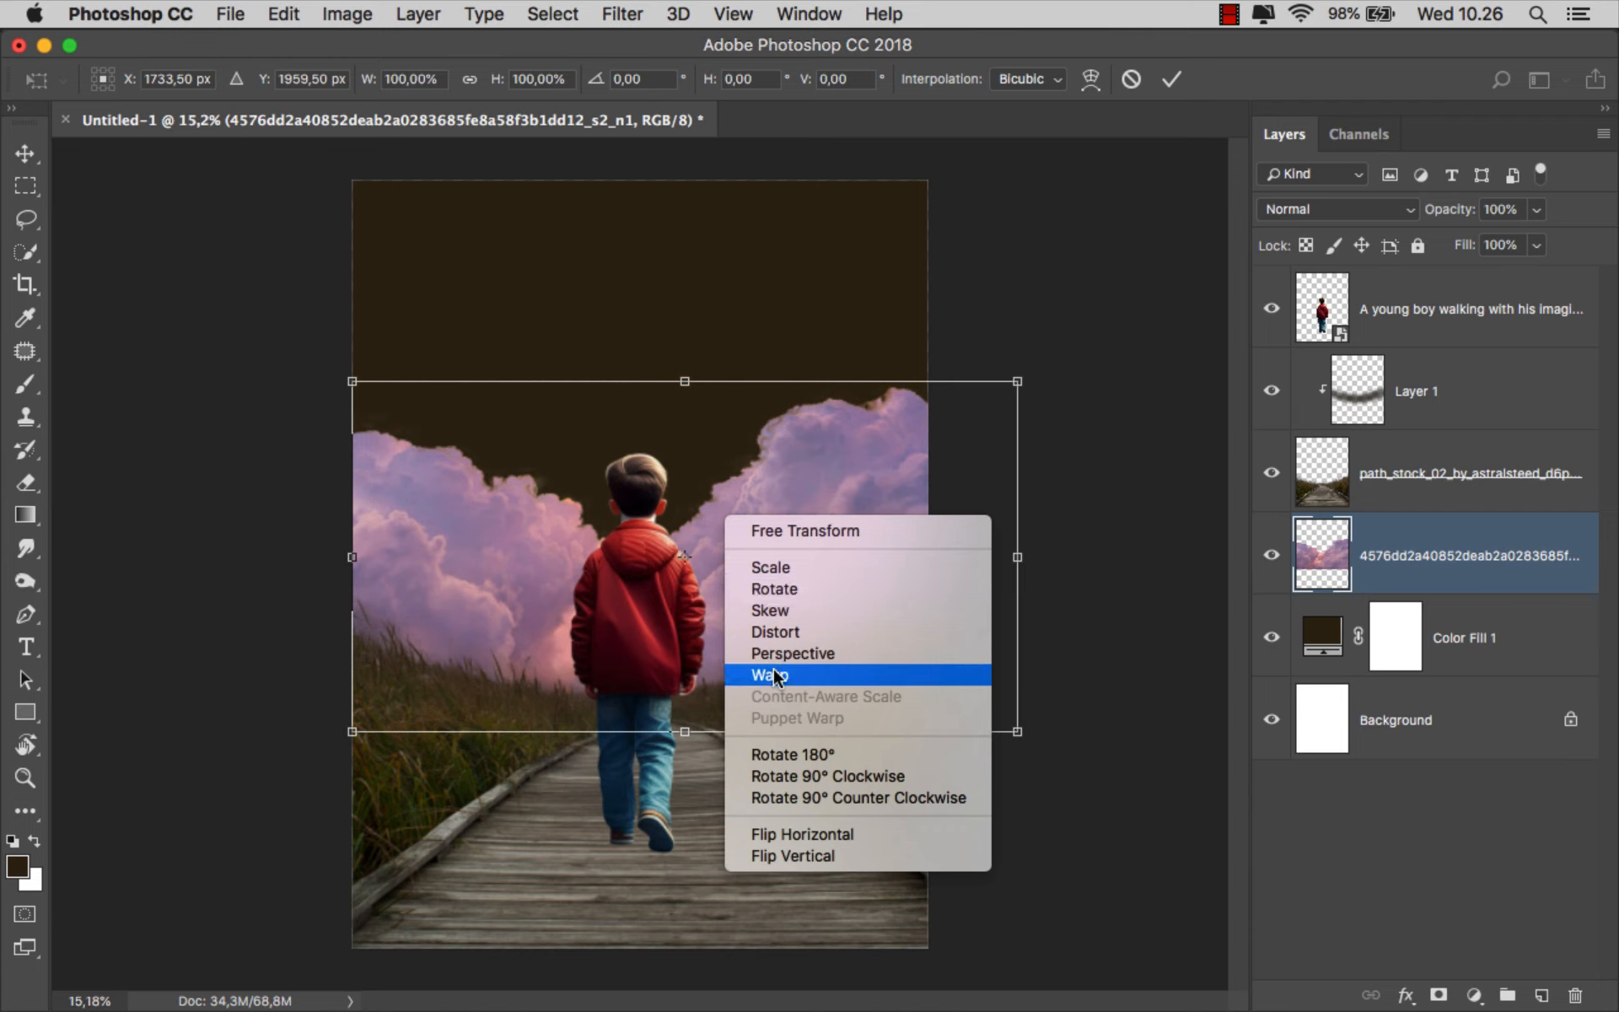
click(776, 674)
drag(352, 375, 343, 230)
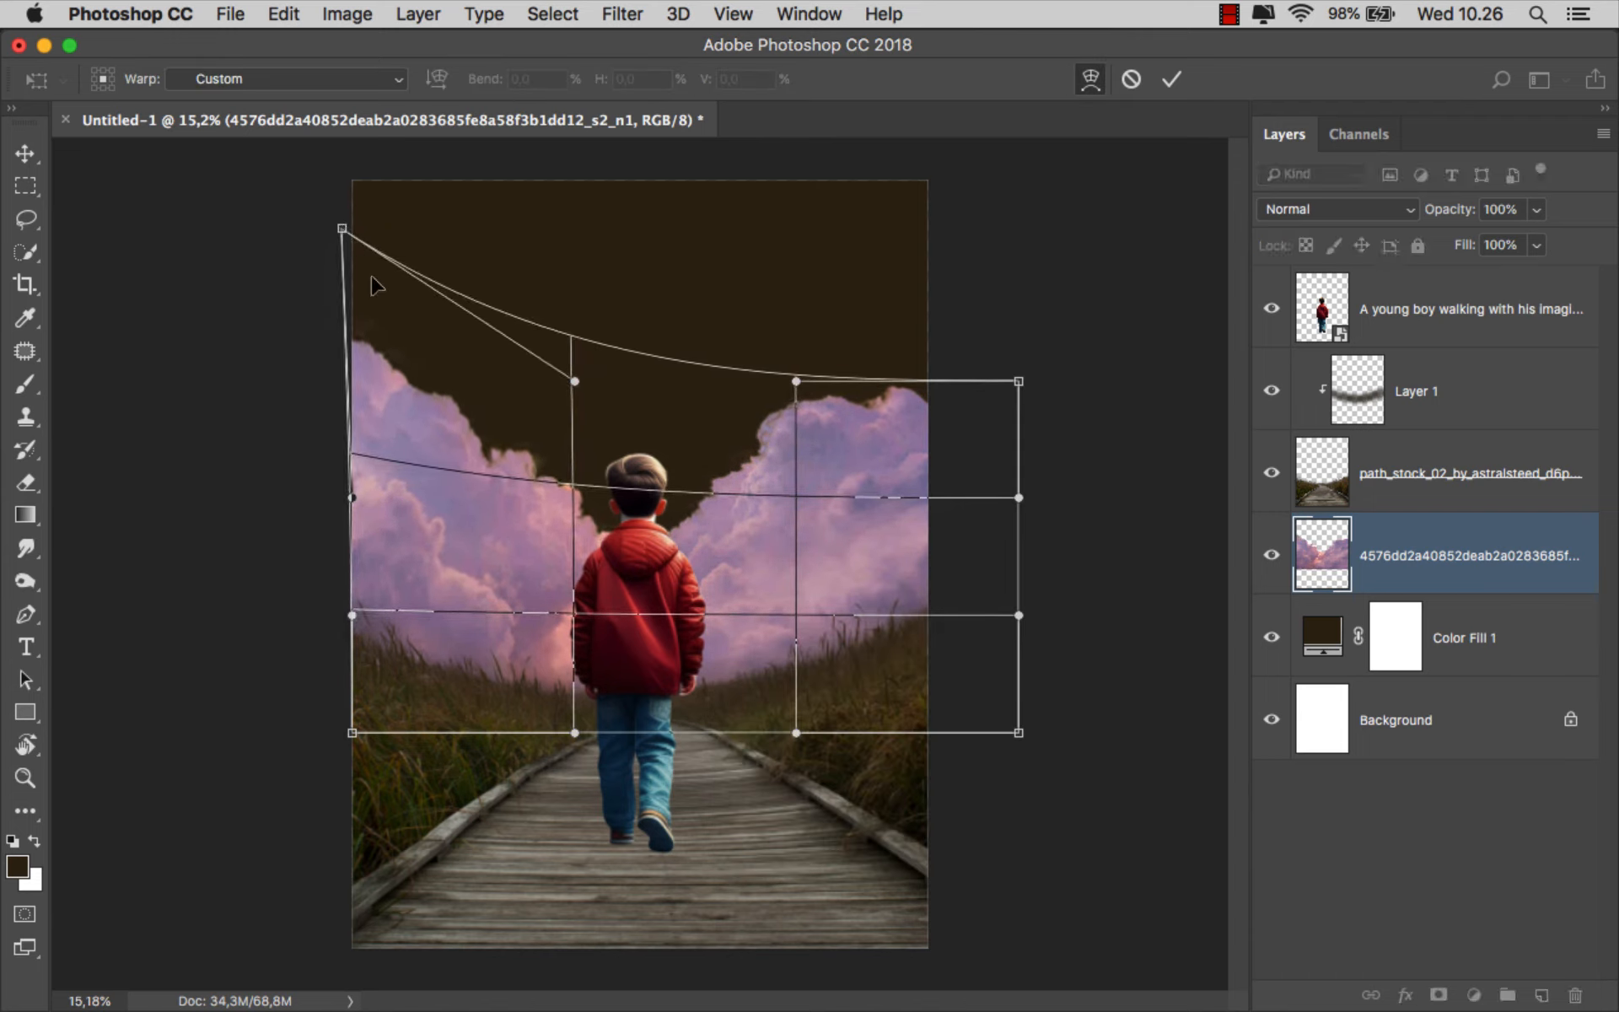
drag(620, 548, 622, 581)
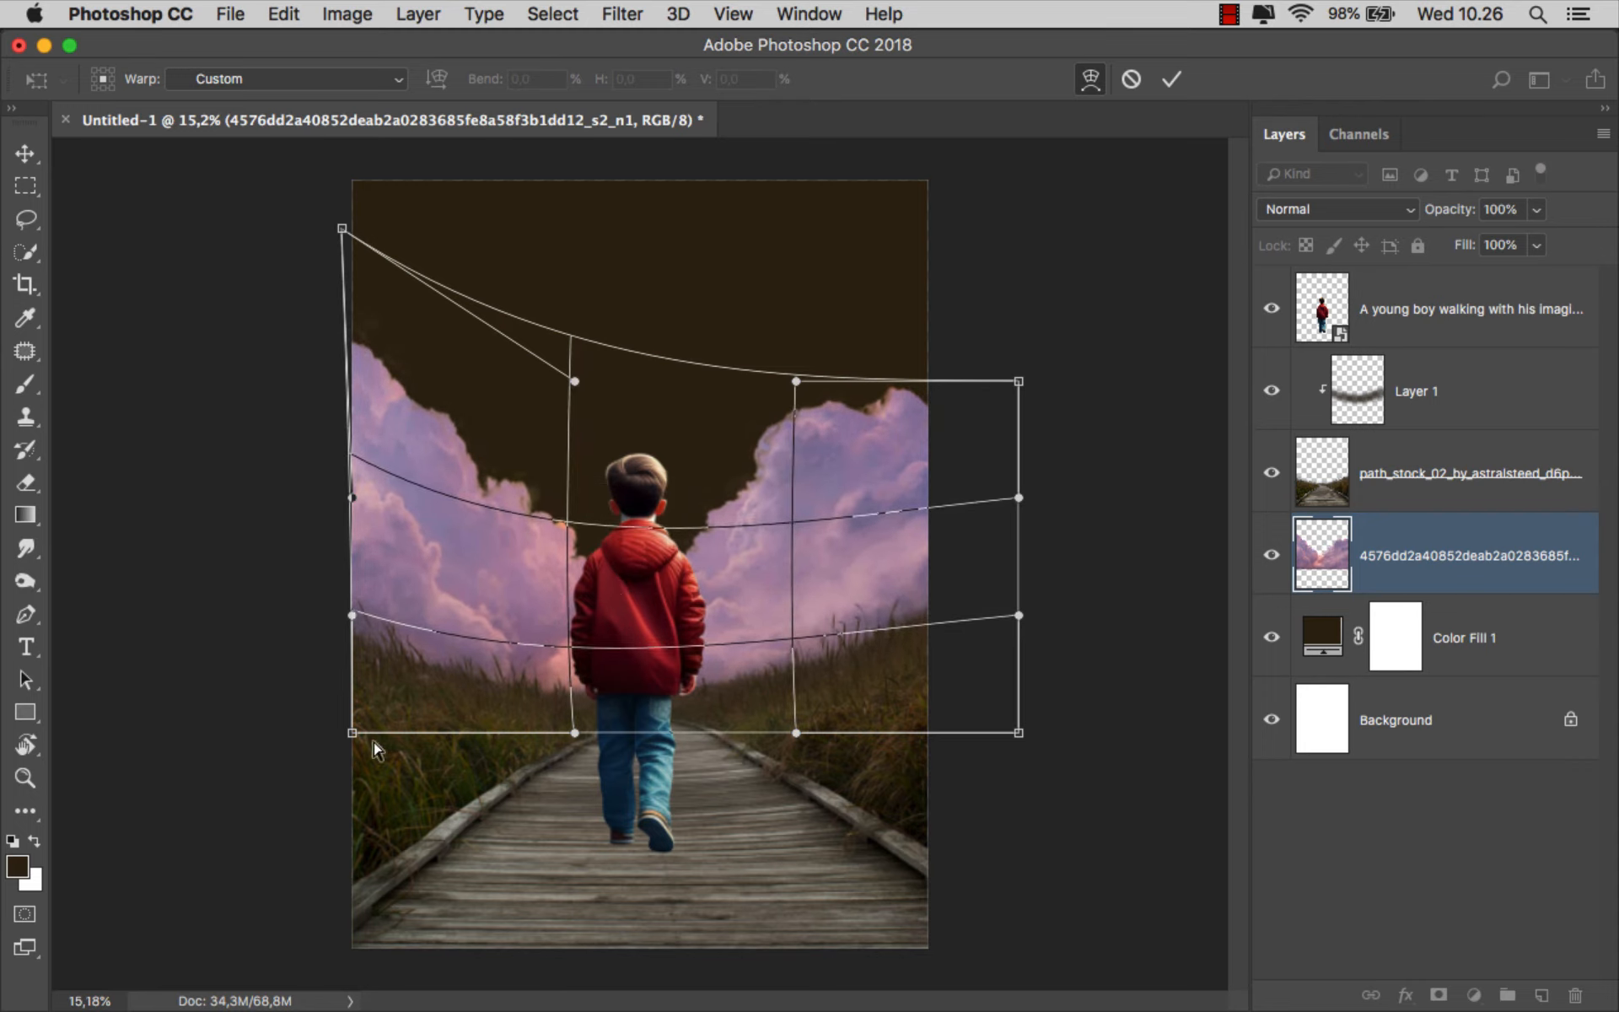
drag(352, 733, 339, 648)
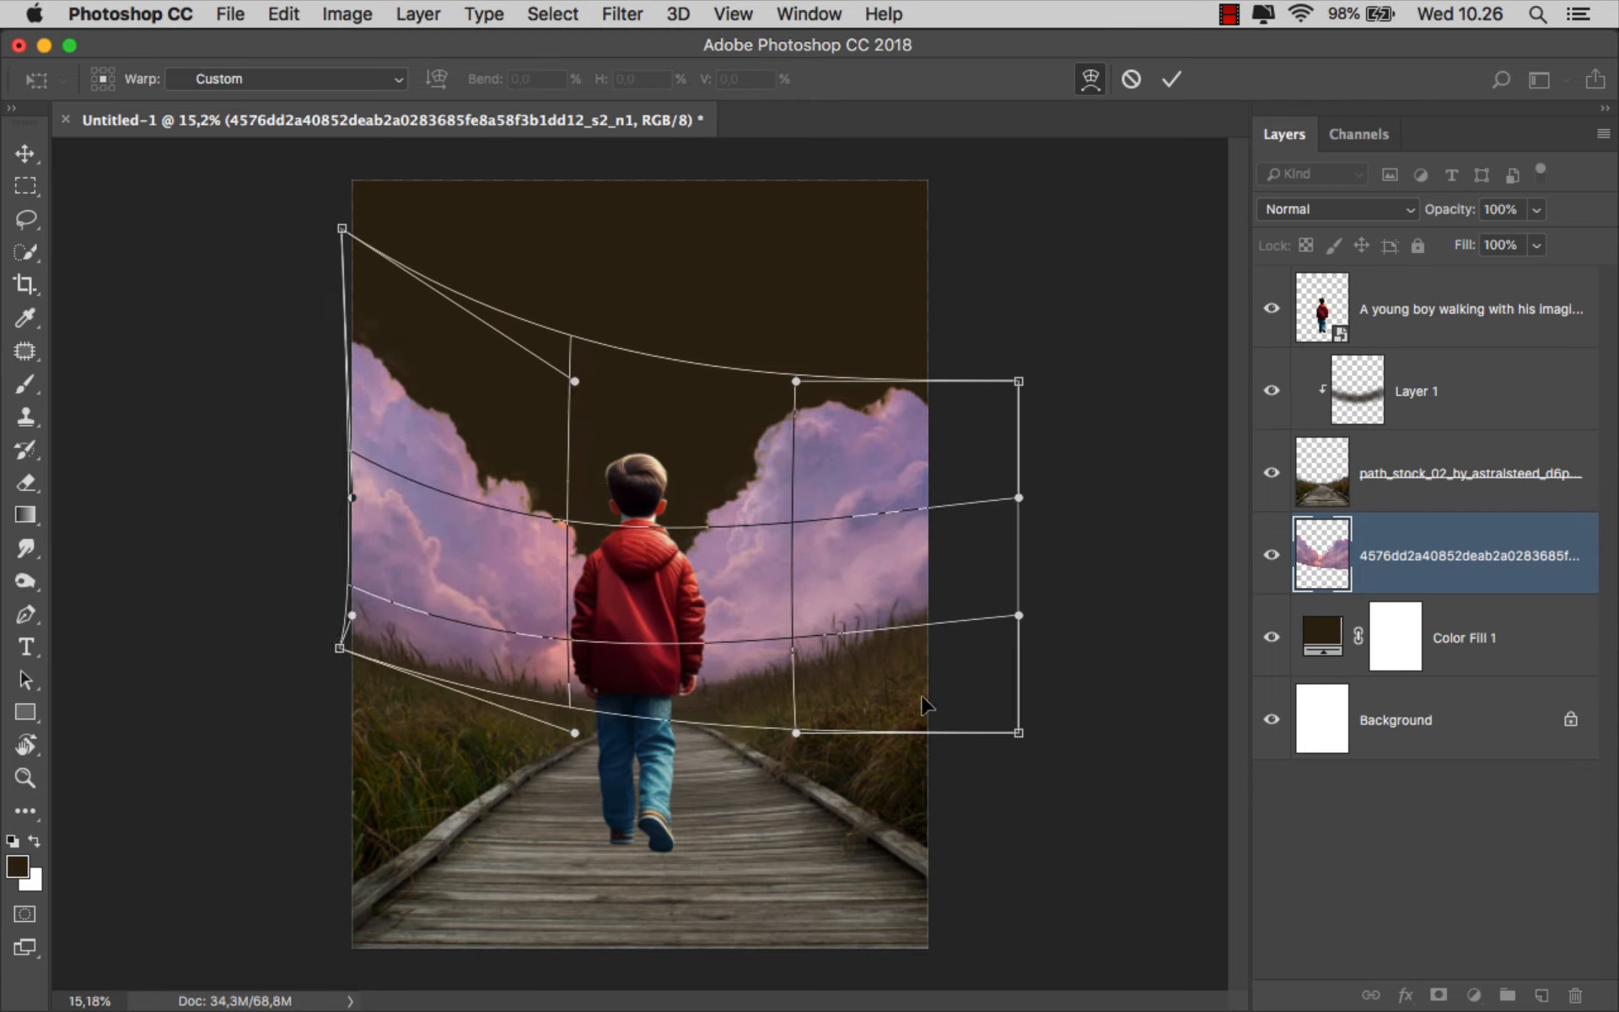
drag(1019, 732, 1014, 609)
drag(991, 395, 993, 319)
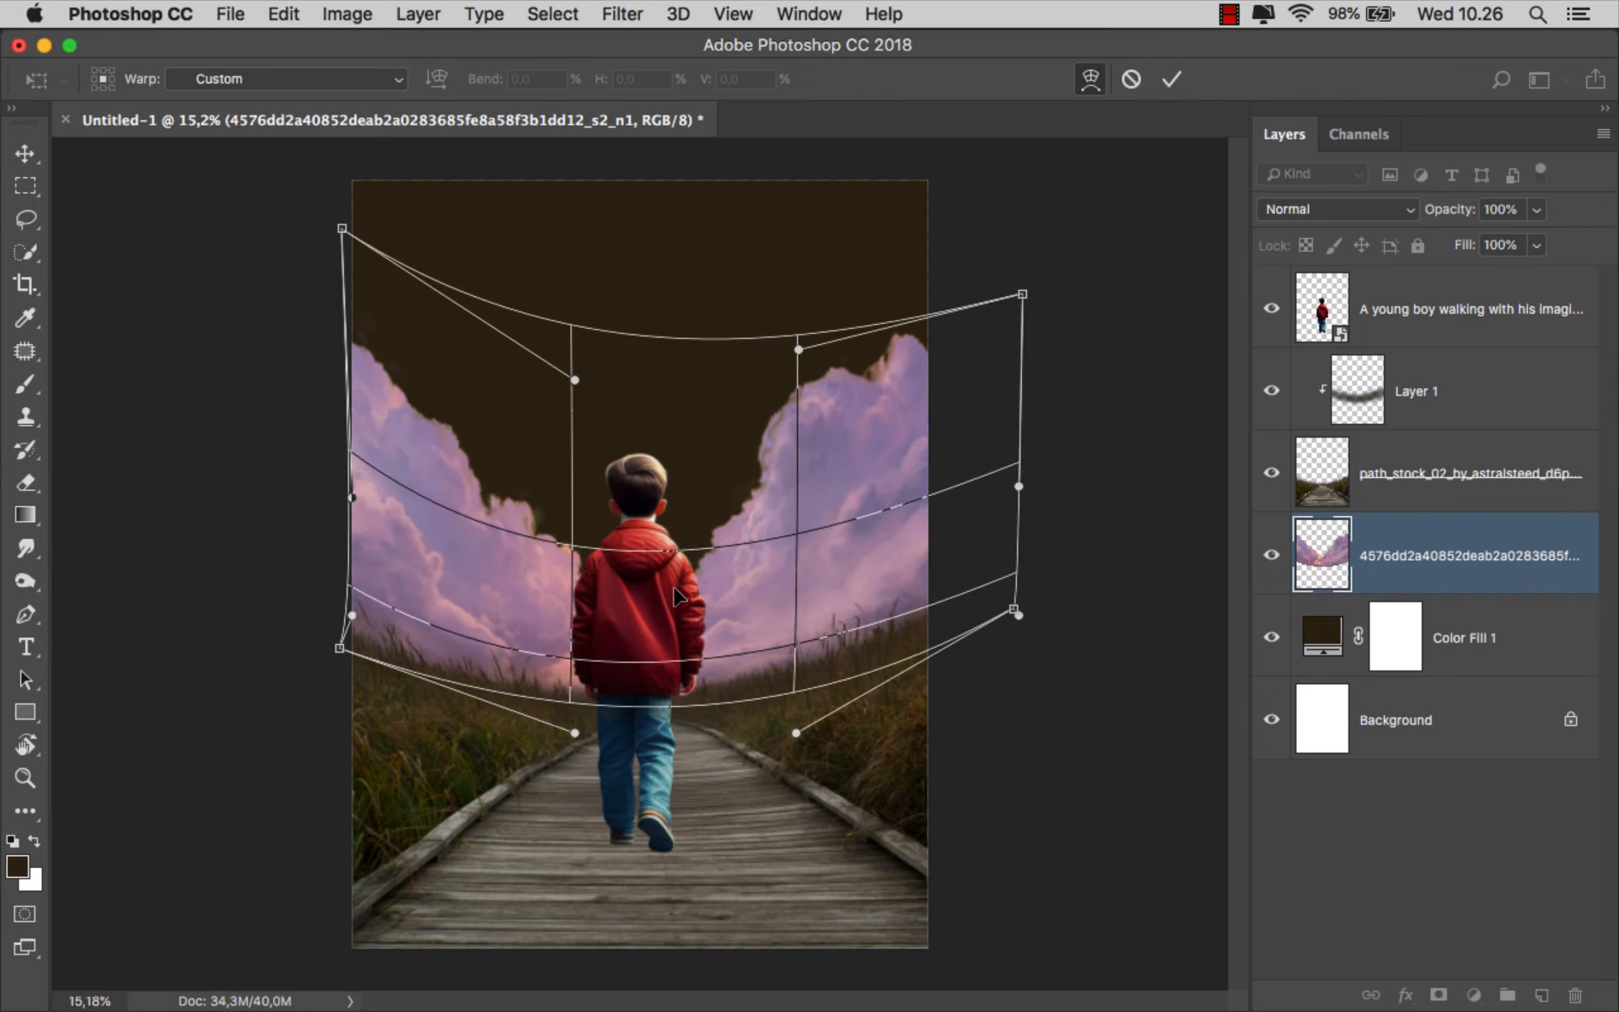
drag(670, 634, 672, 692)
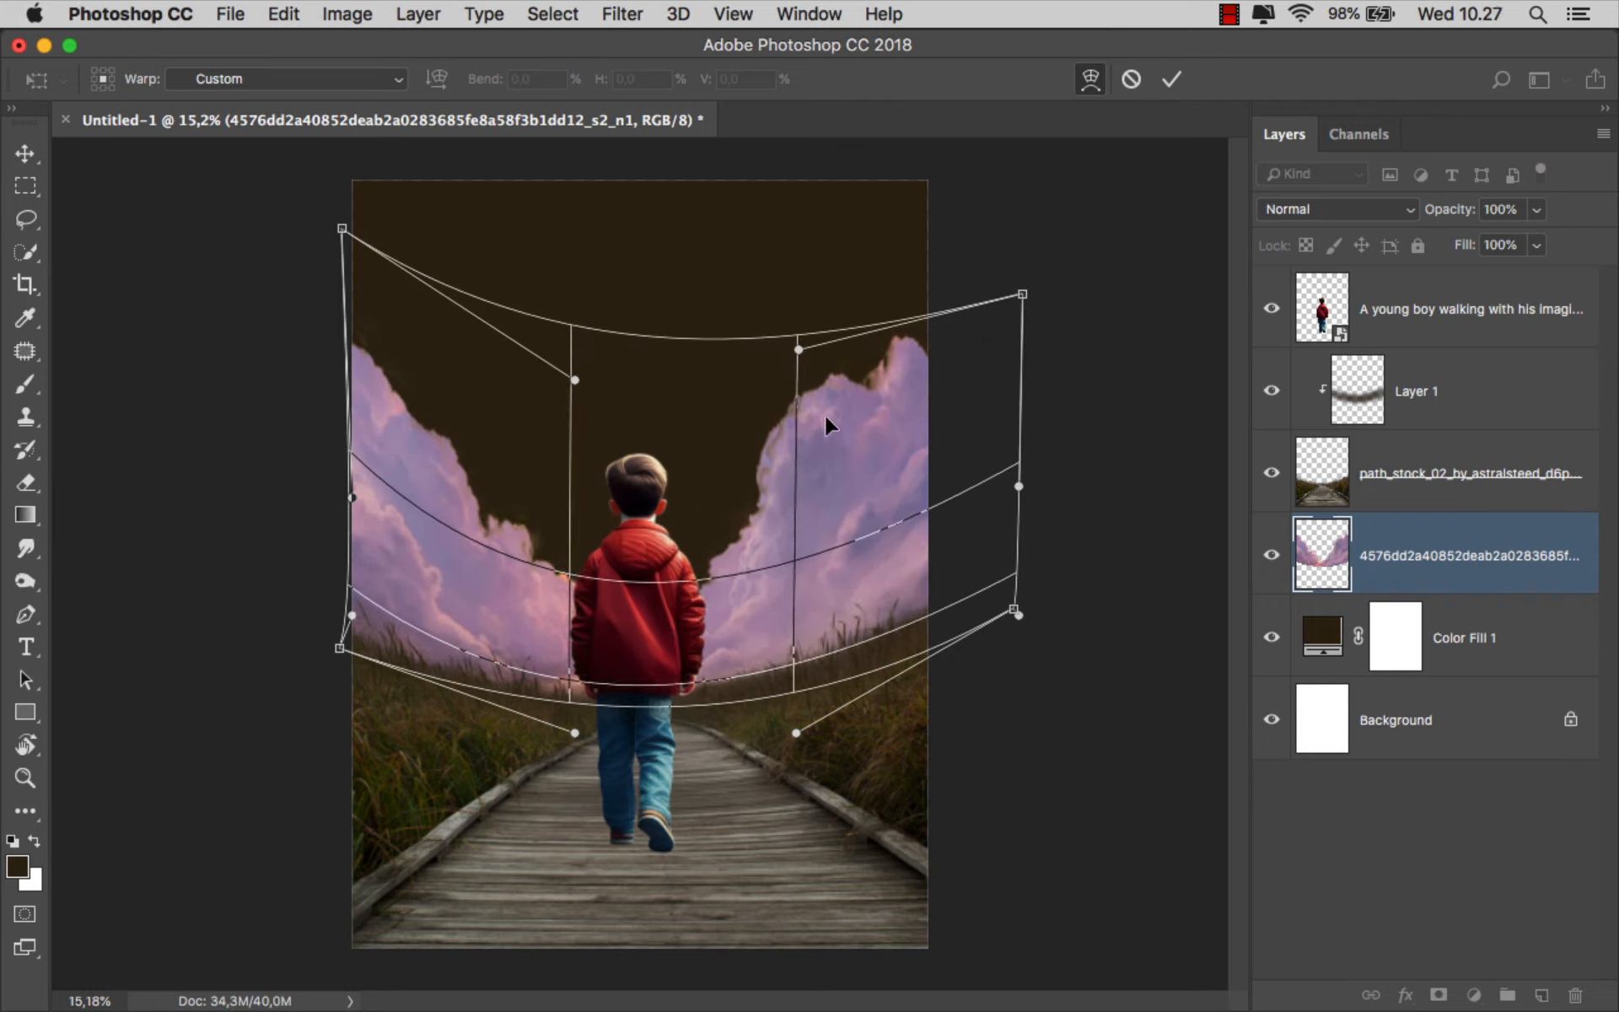
Stretch the cloud warp's upper-right corner and right edge outward, and bow its lower edge further down behind the boy
drag(798, 350, 700, 325)
drag(1022, 293, 1095, 281)
drag(576, 384, 632, 256)
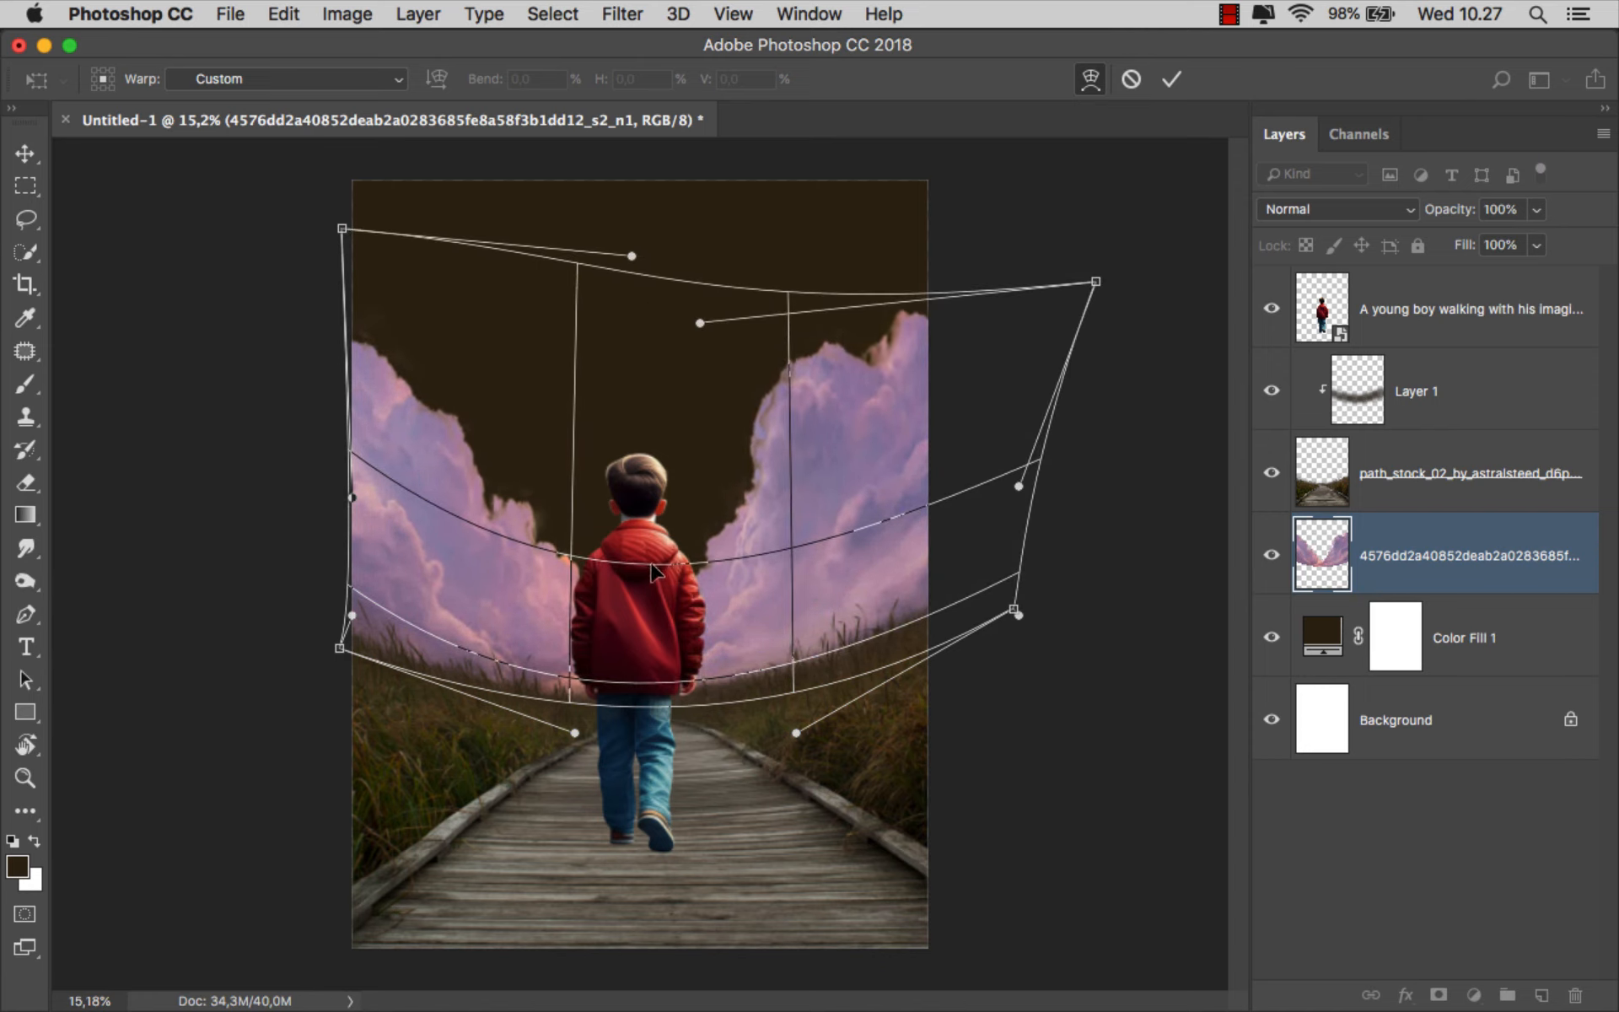
drag(654, 573, 656, 595)
drag(574, 733, 560, 760)
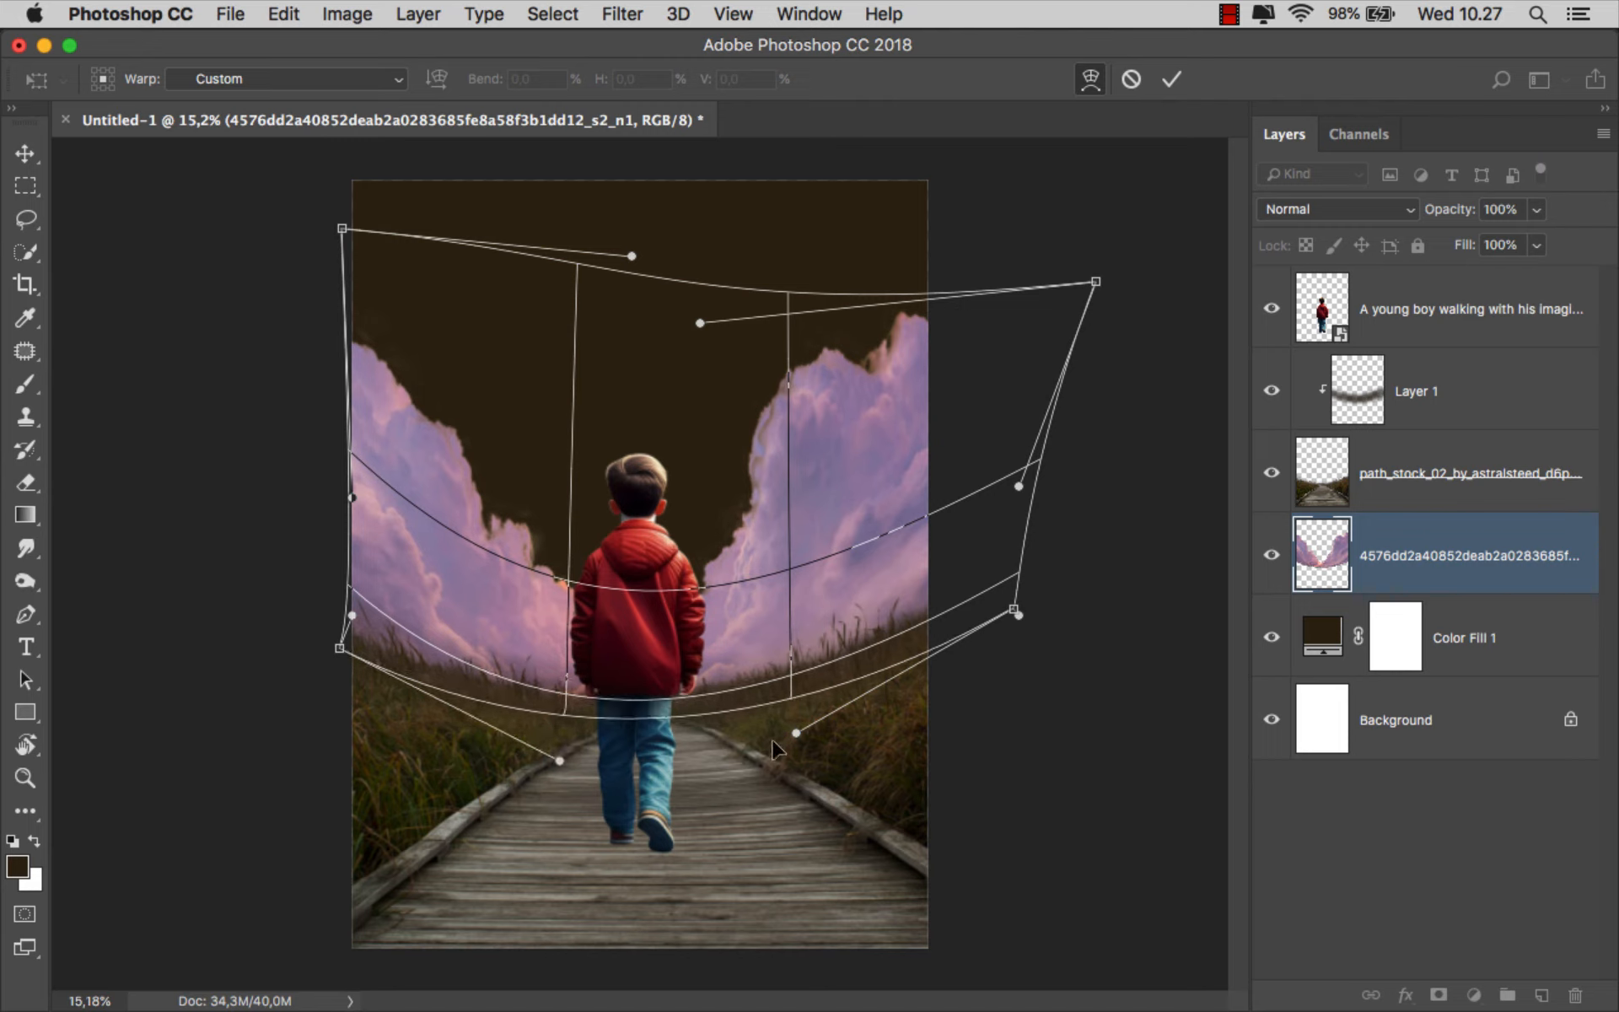
drag(796, 733, 817, 747)
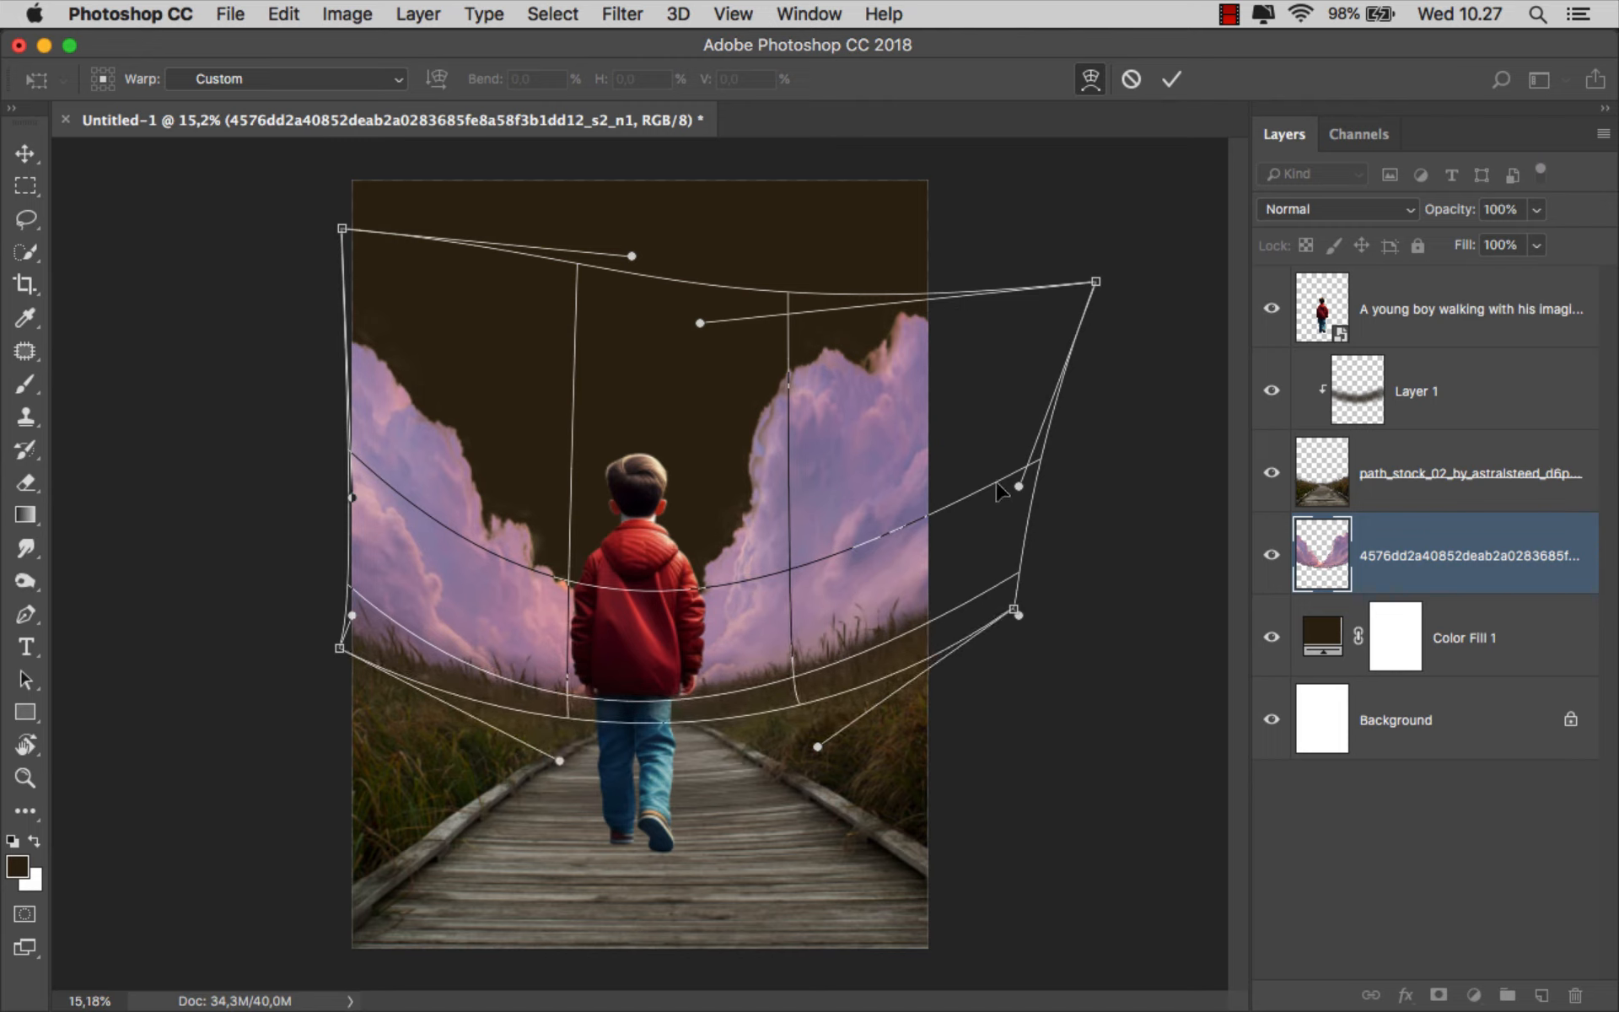
drag(997, 484, 1027, 496)
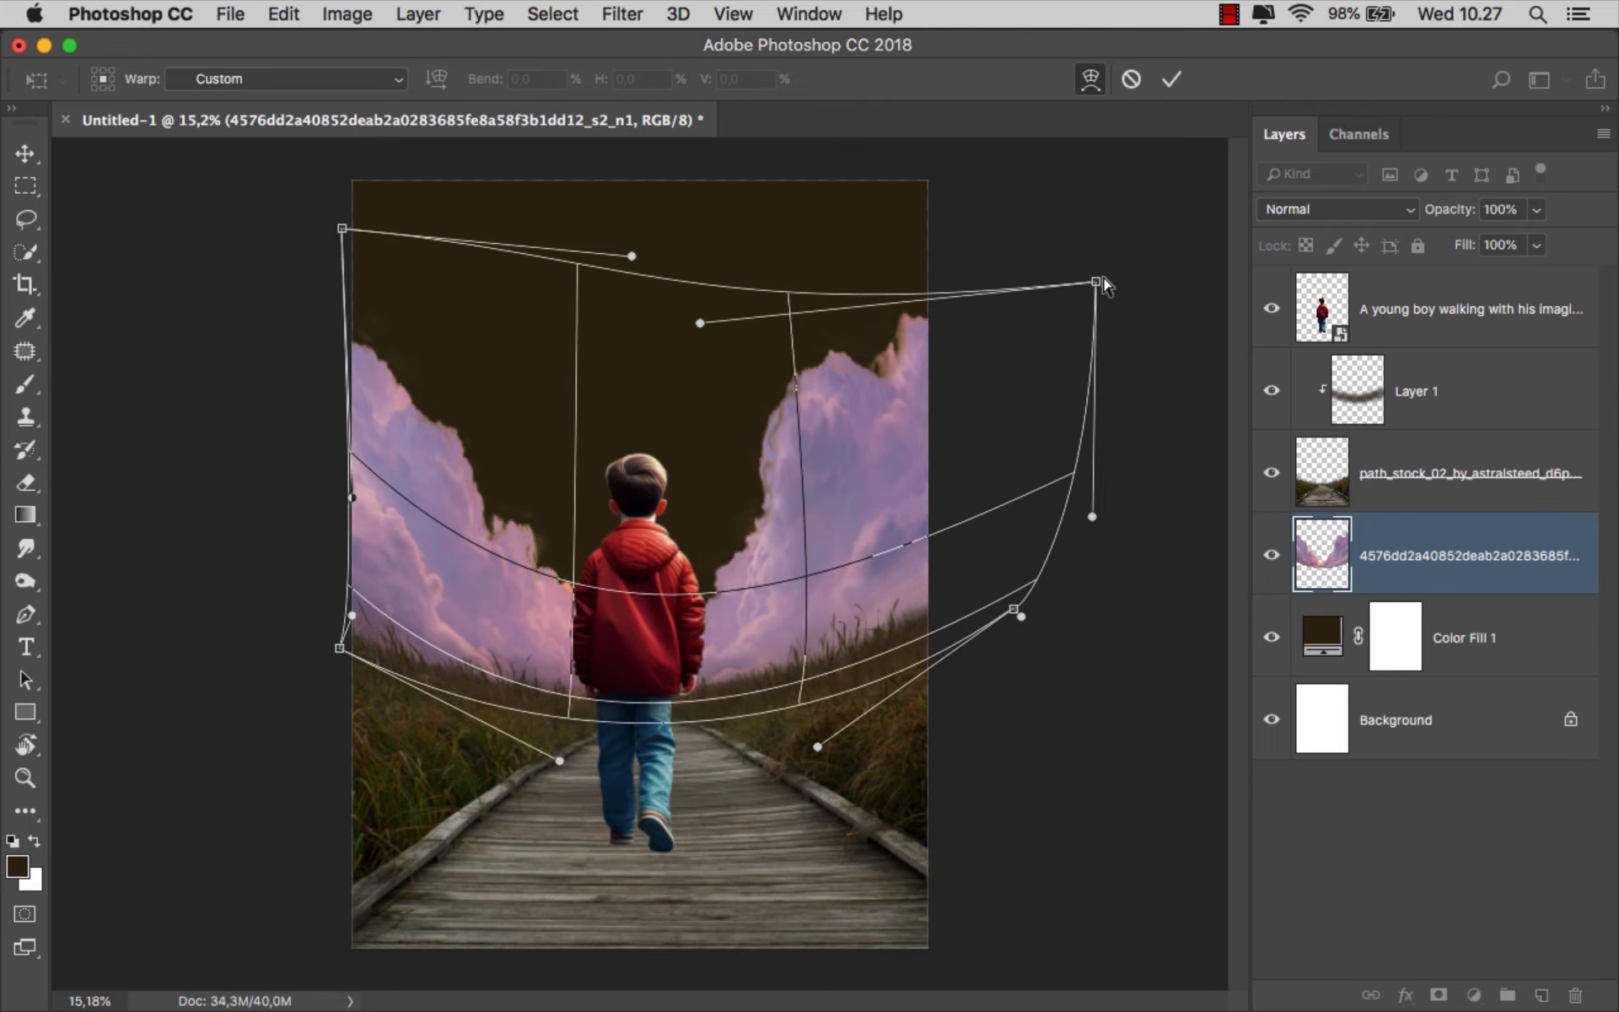
Lower the cloud warp's upper corners, fine-tune its left edge and upper-right corner, and apply the warp
drag(1097, 282, 1113, 428)
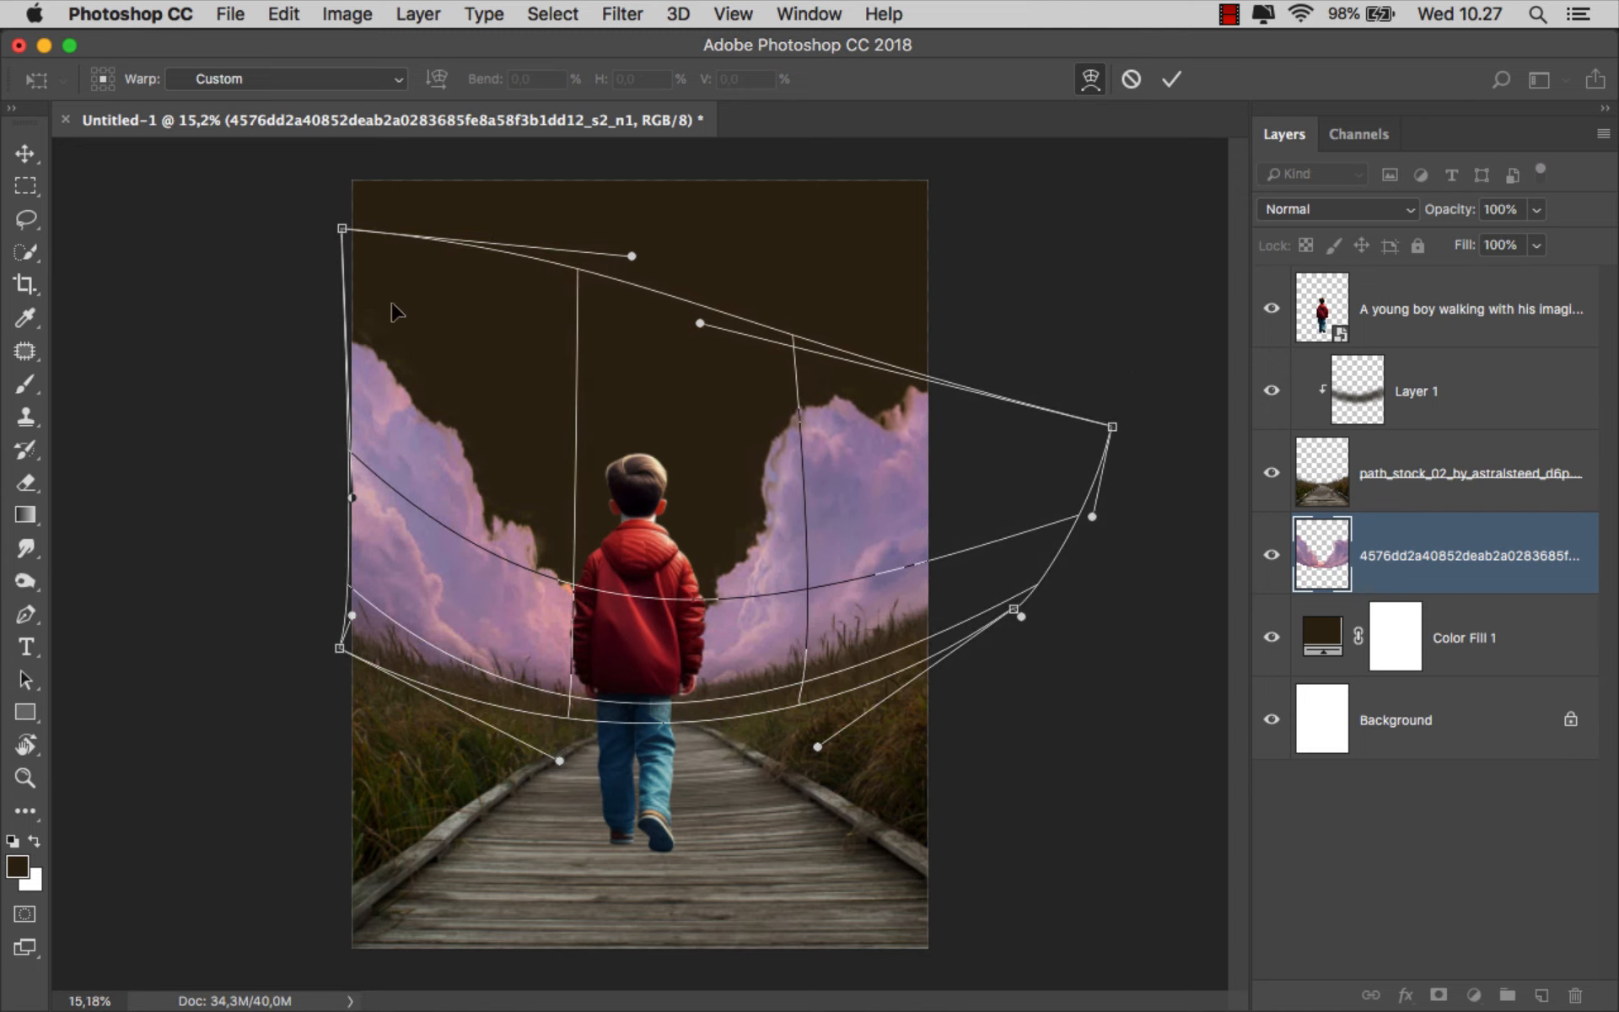
drag(341, 228, 329, 328)
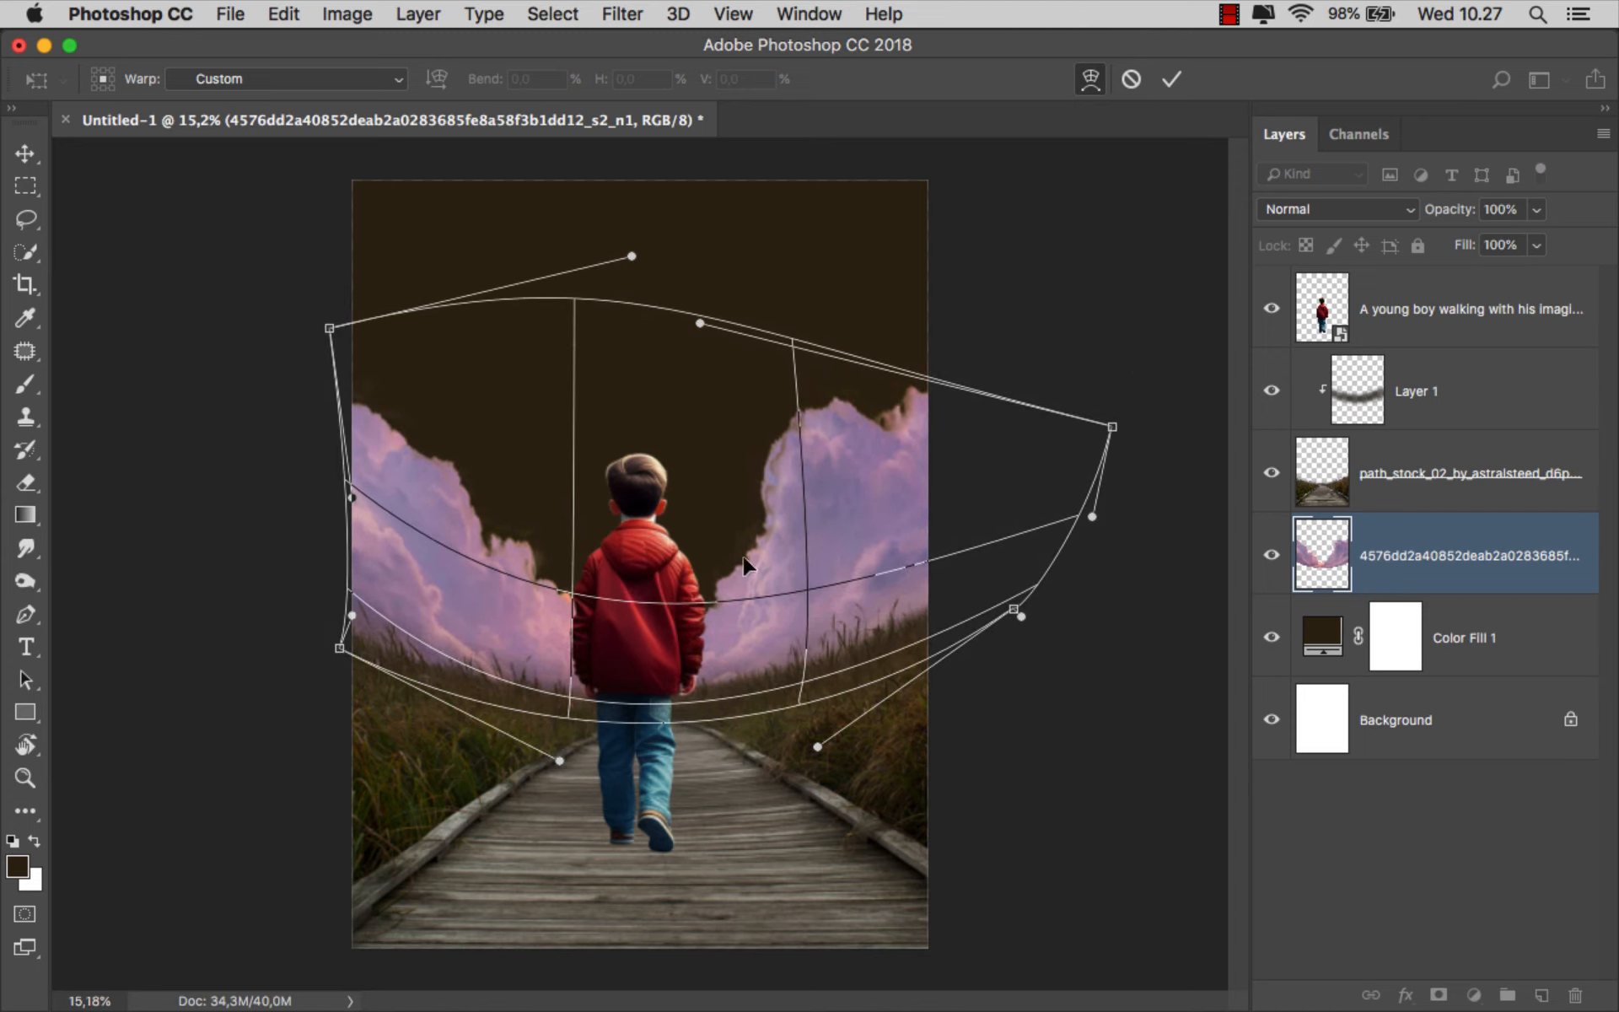
drag(448, 560, 462, 547)
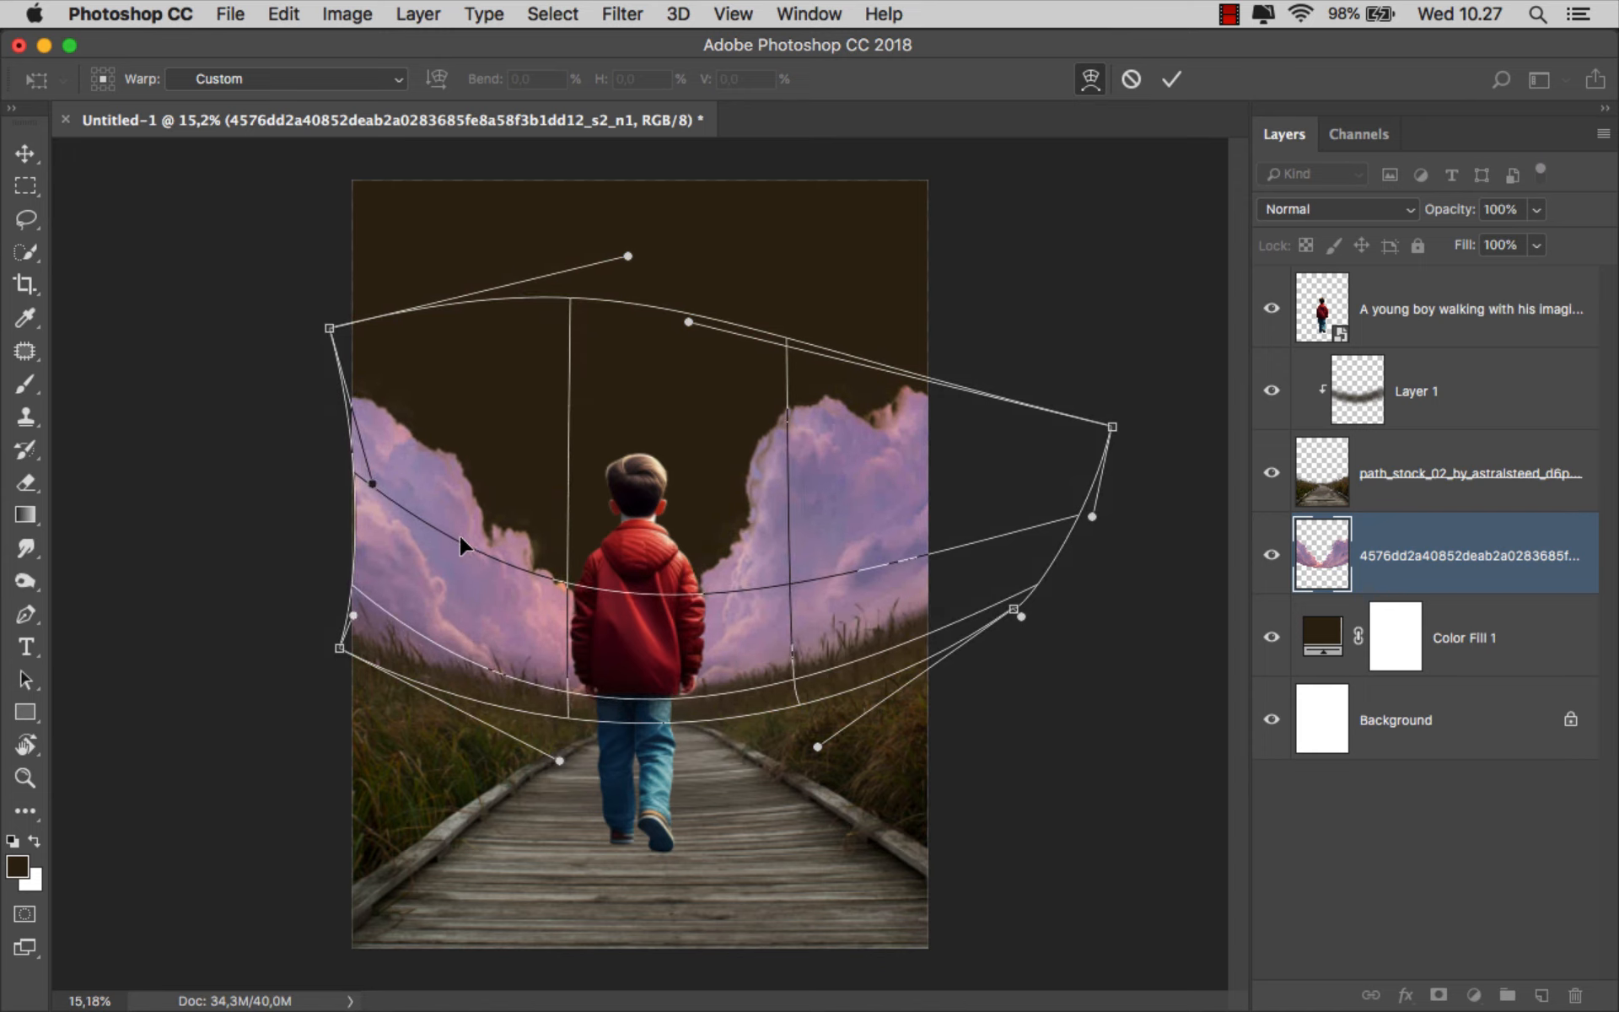
drag(372, 483, 339, 478)
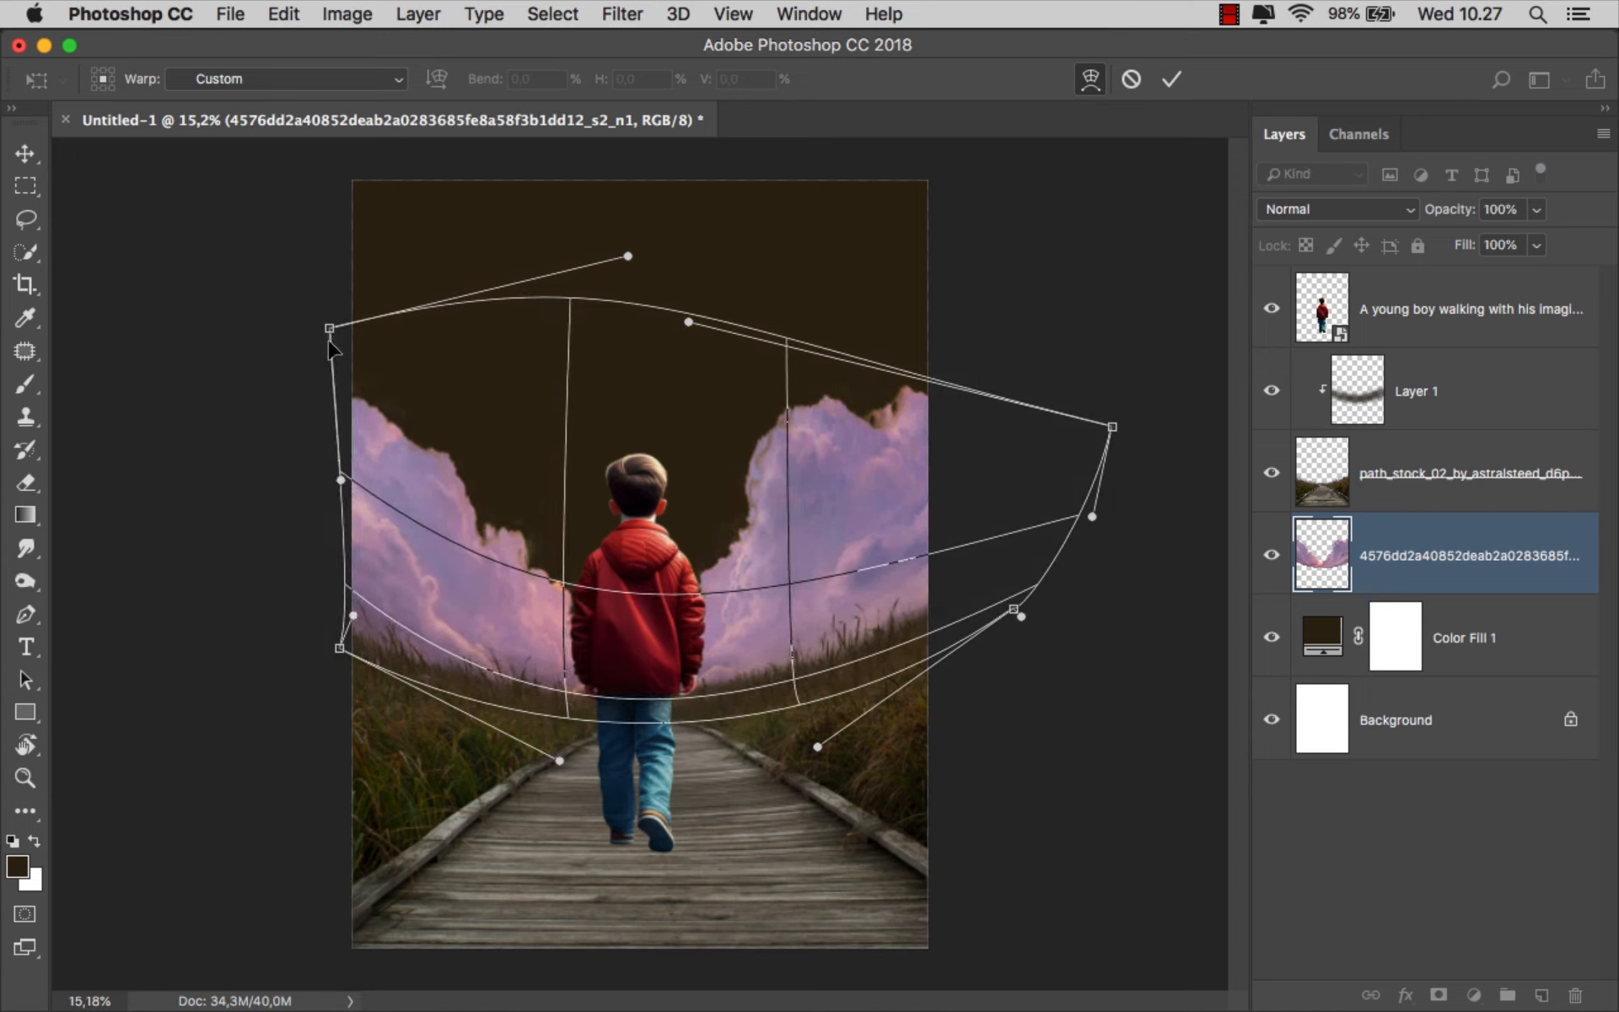
drag(328, 328, 332, 331)
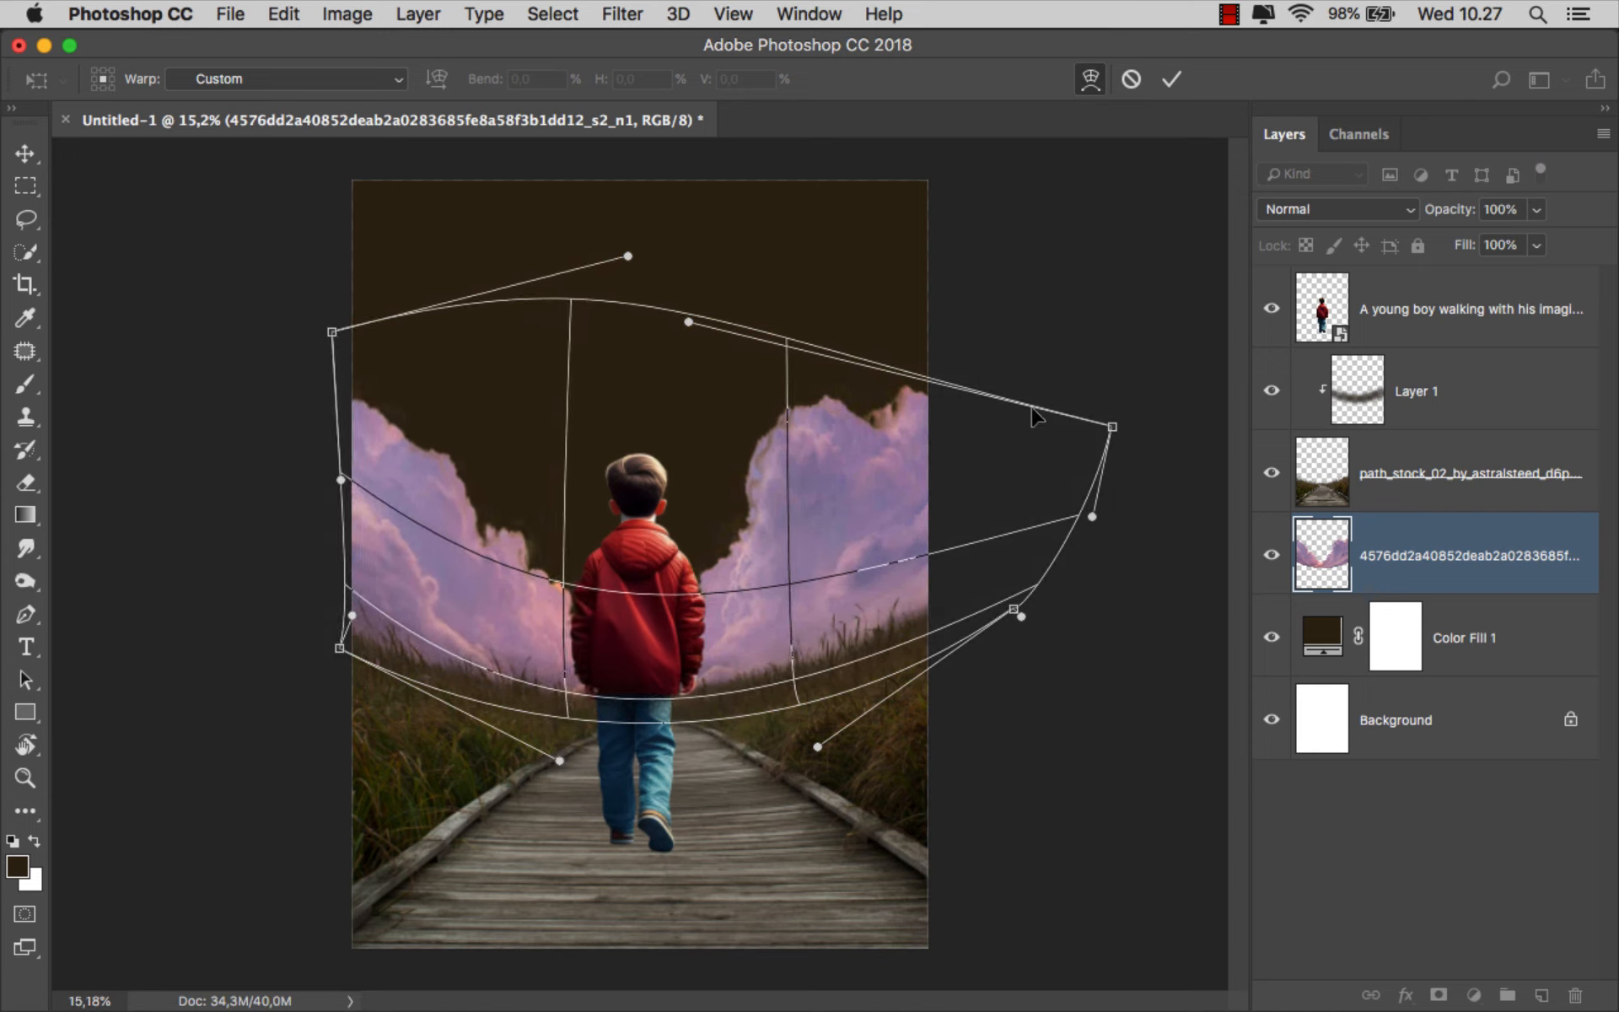
drag(1112, 426, 1153, 341)
drag(723, 387, 722, 394)
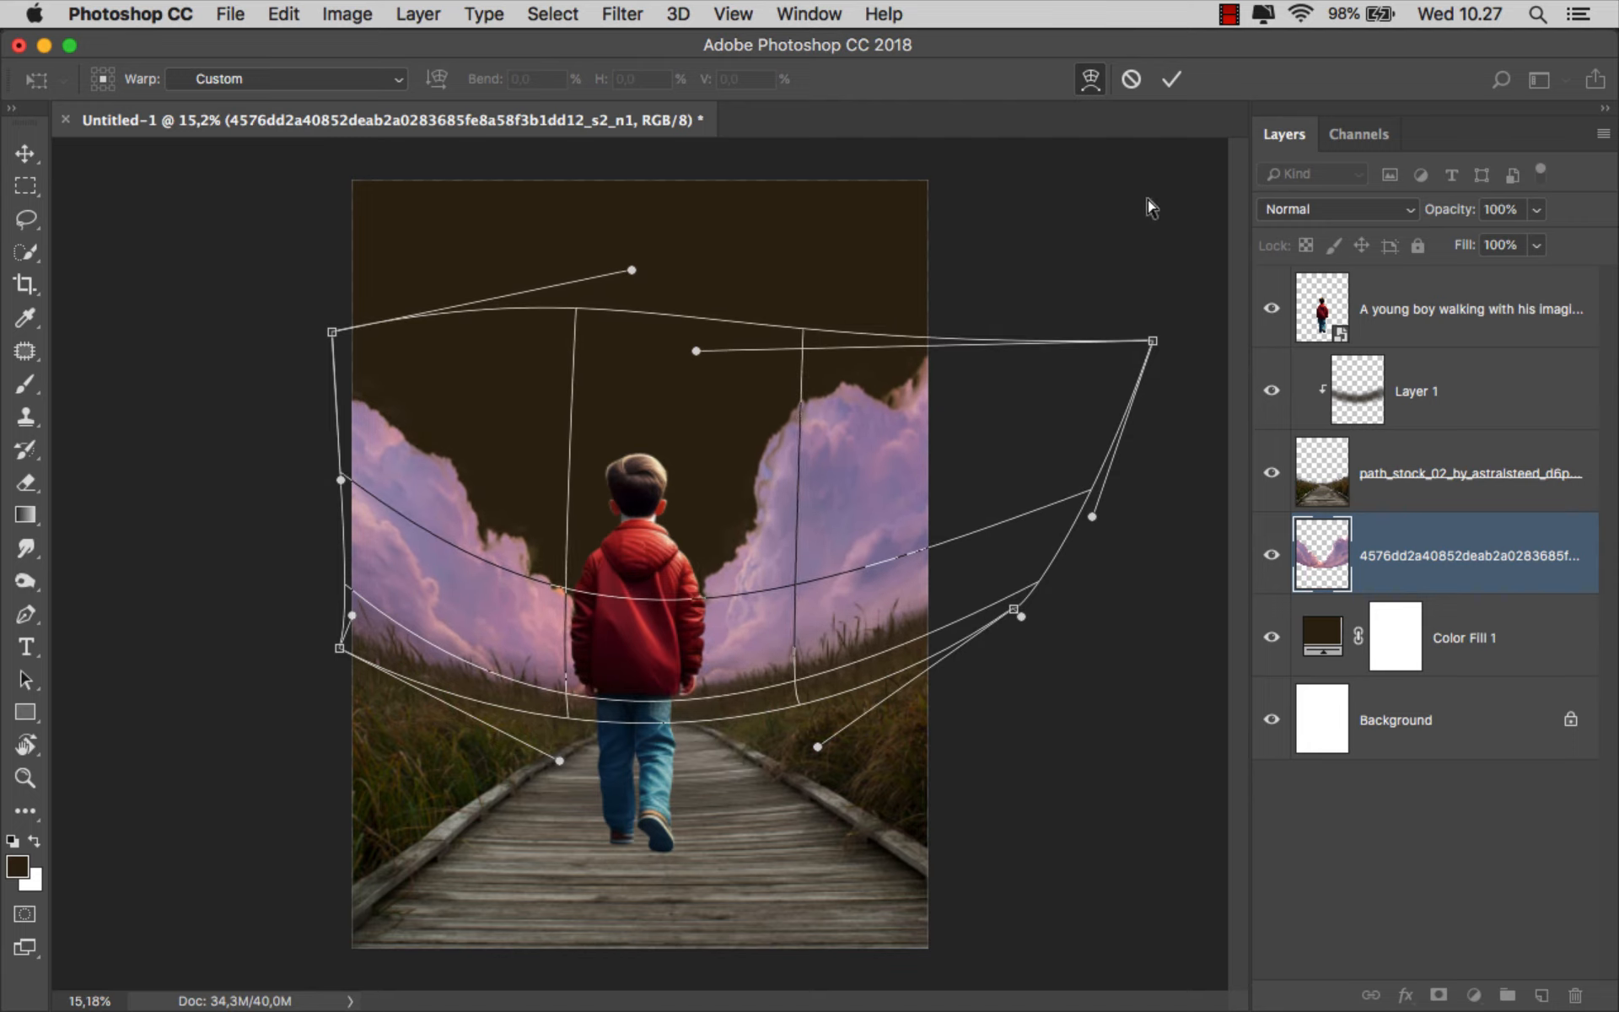
click(1171, 78)
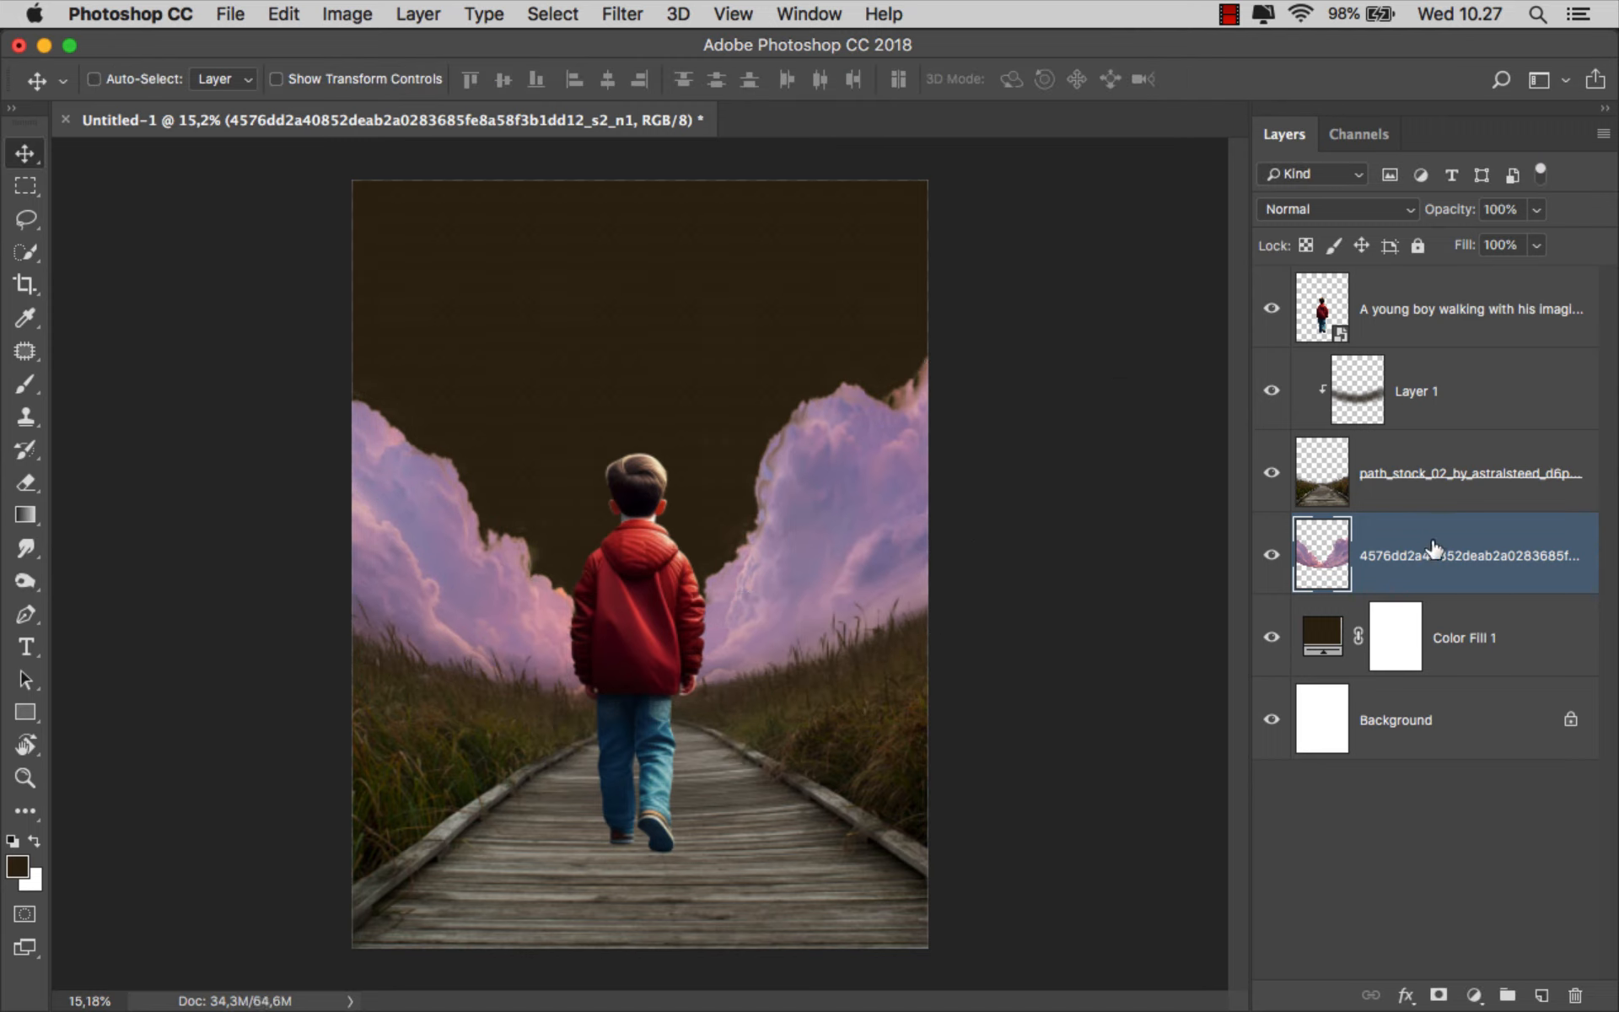
Add a Selective Color adjustment clipped to the clouds, with Magentas at Cyan -100, Magenta -100 and Yellow +100
click(1475, 995)
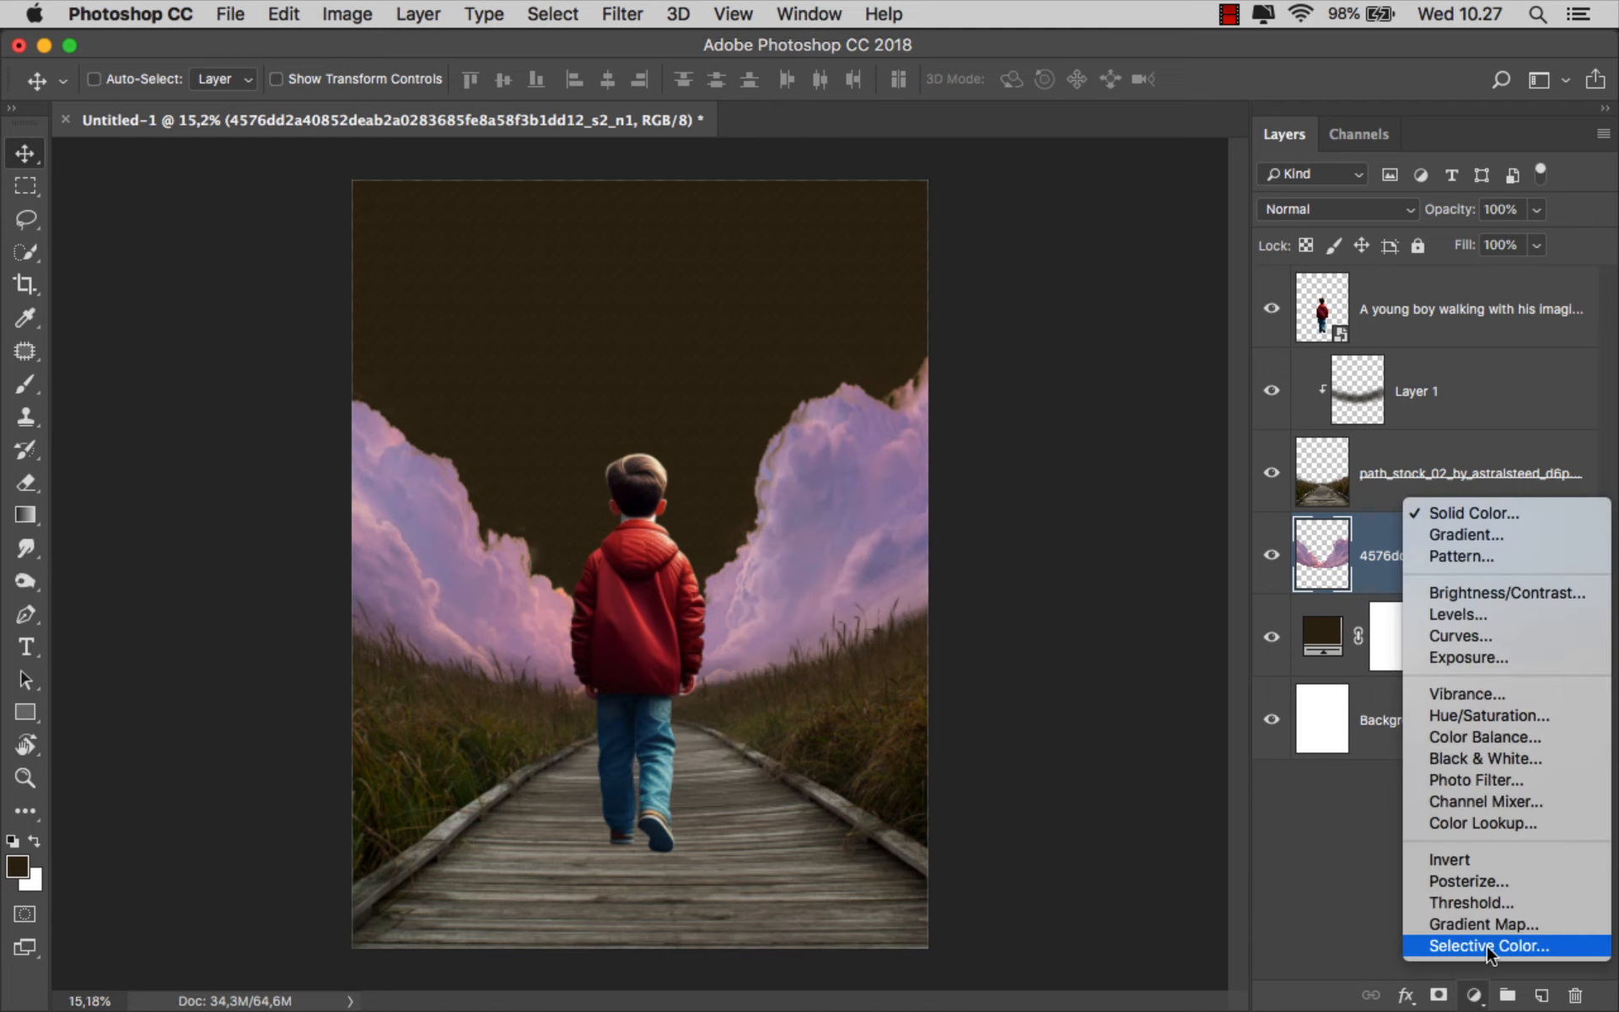
click(1467, 944)
click(1073, 705)
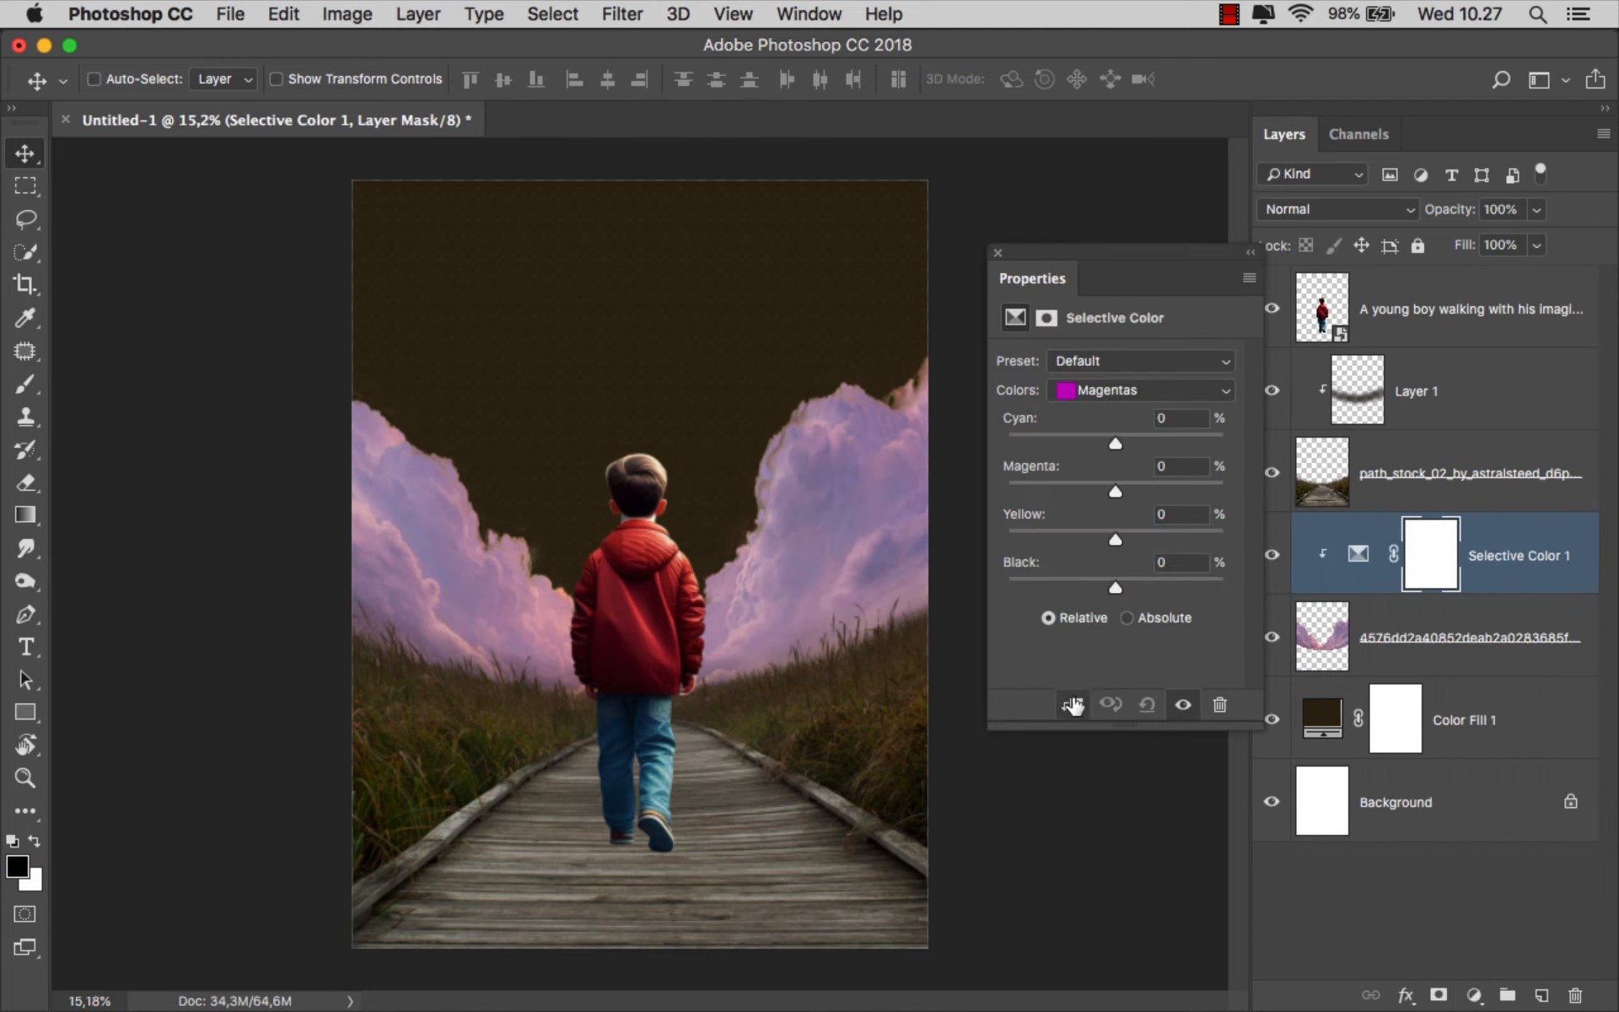
click(1114, 390)
click(1121, 388)
drag(1094, 447, 953, 446)
drag(1116, 492, 1022, 498)
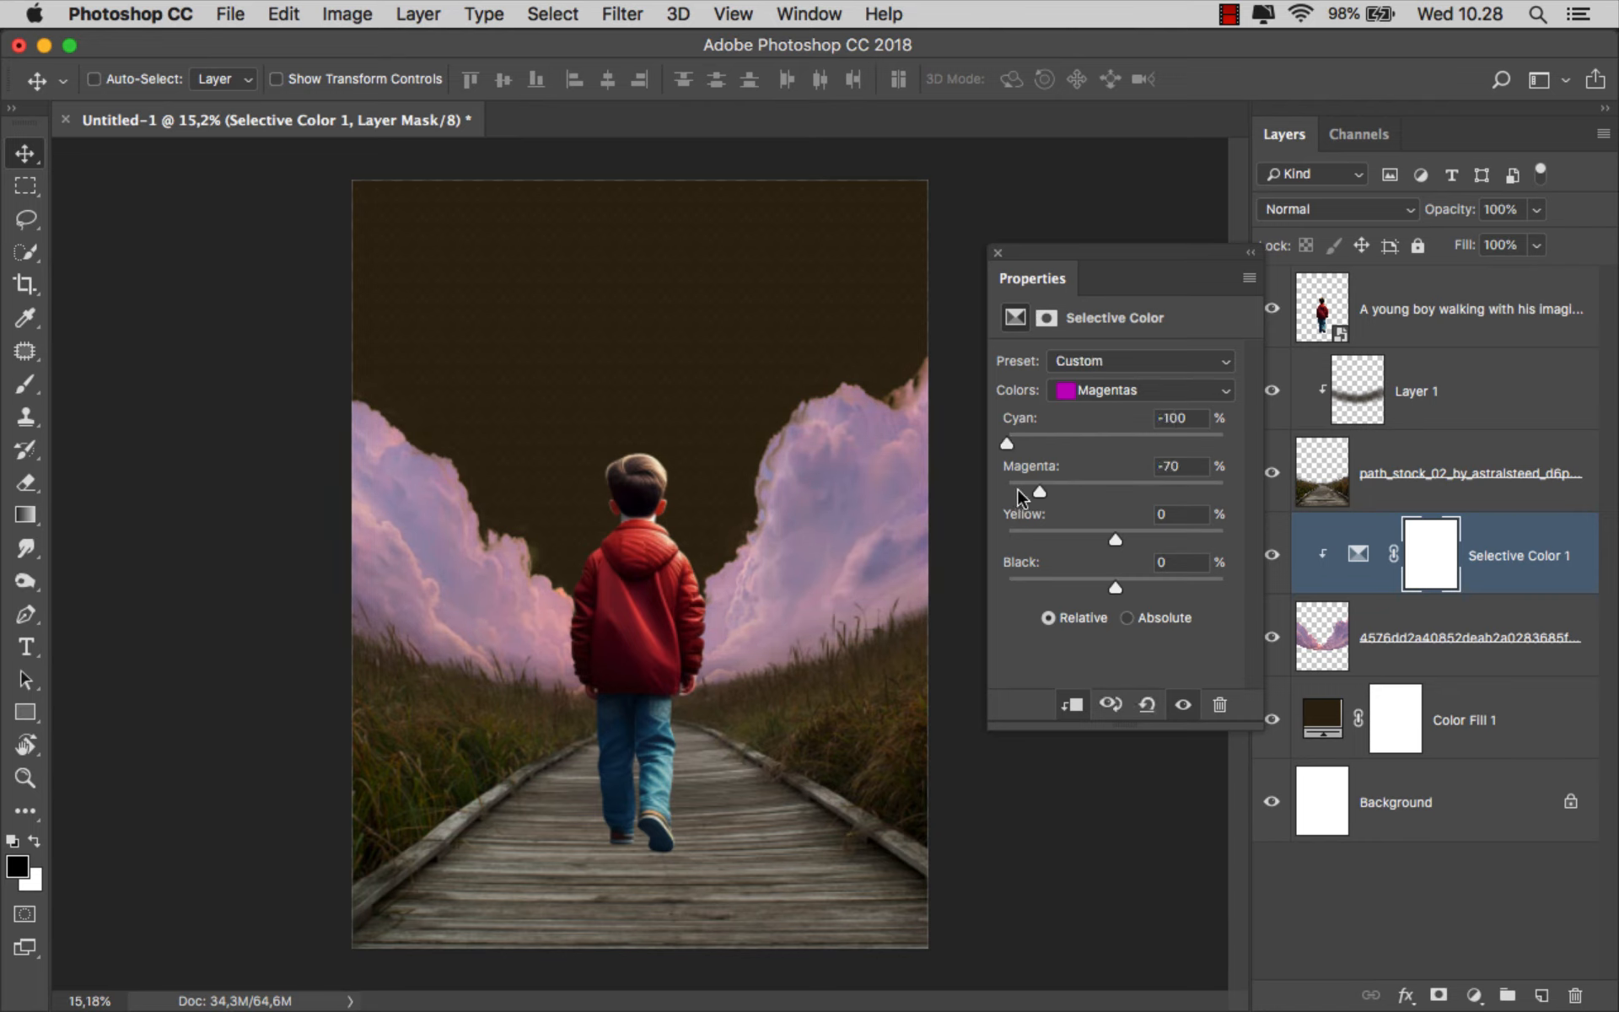
drag(1132, 540, 1244, 546)
Set the Selective Color Neutrals to Magenta +7, Yellow +100 and Black +34
click(1121, 391)
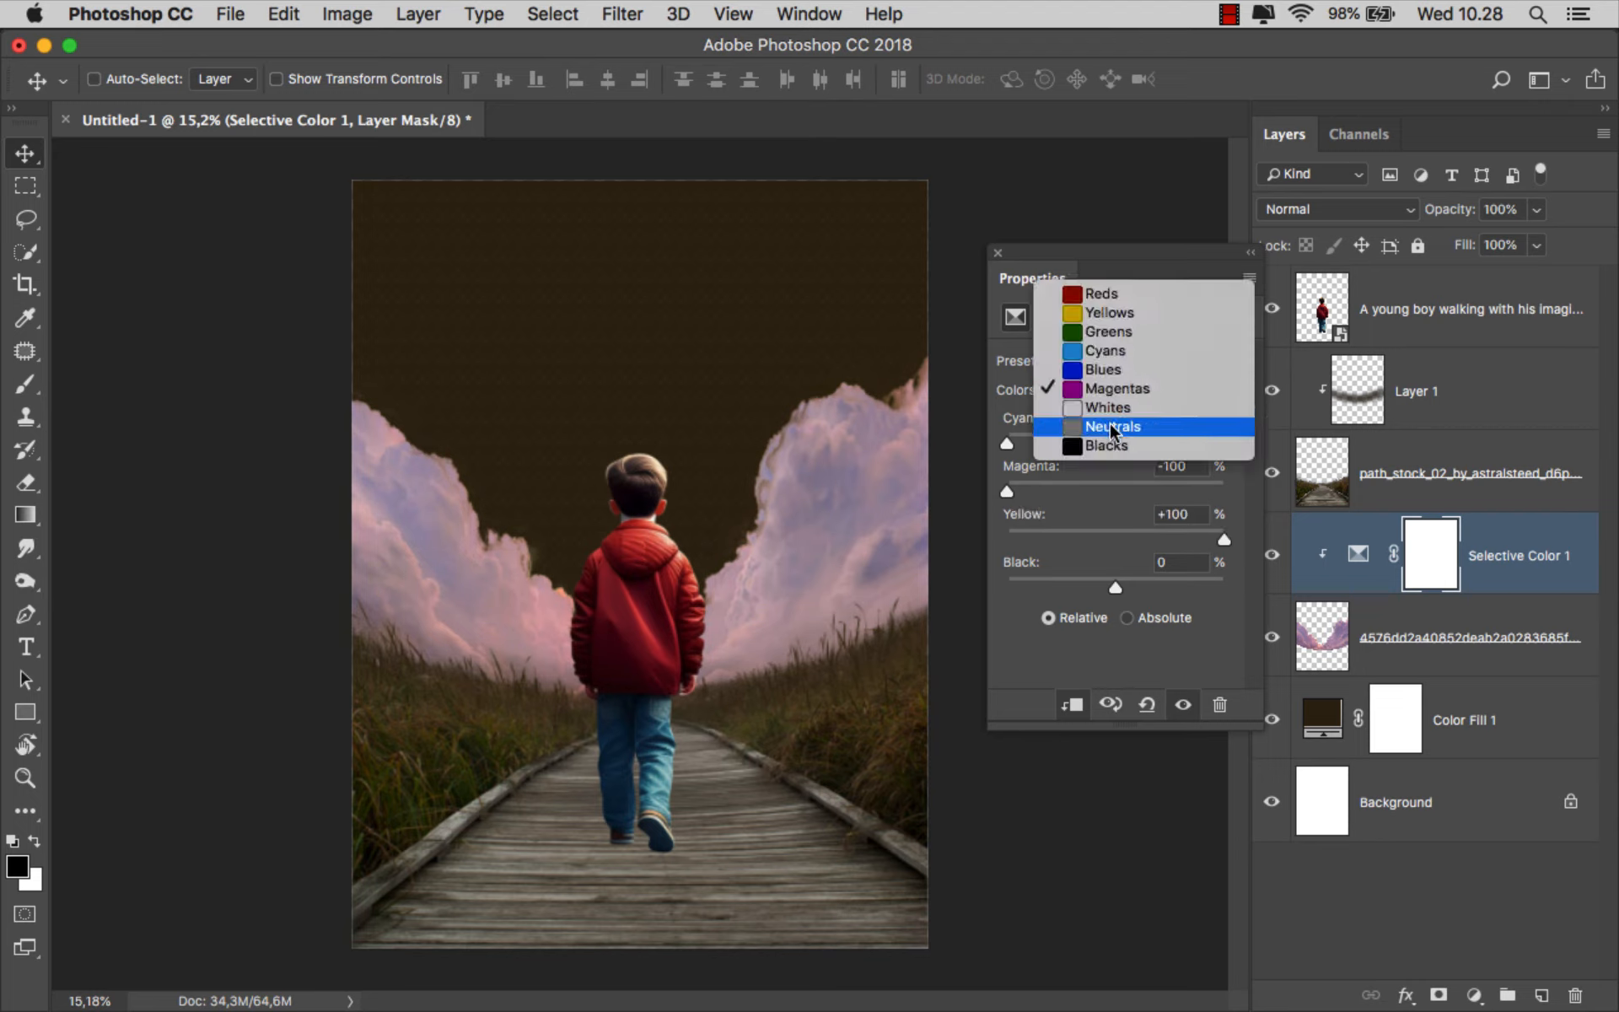
click(1109, 420)
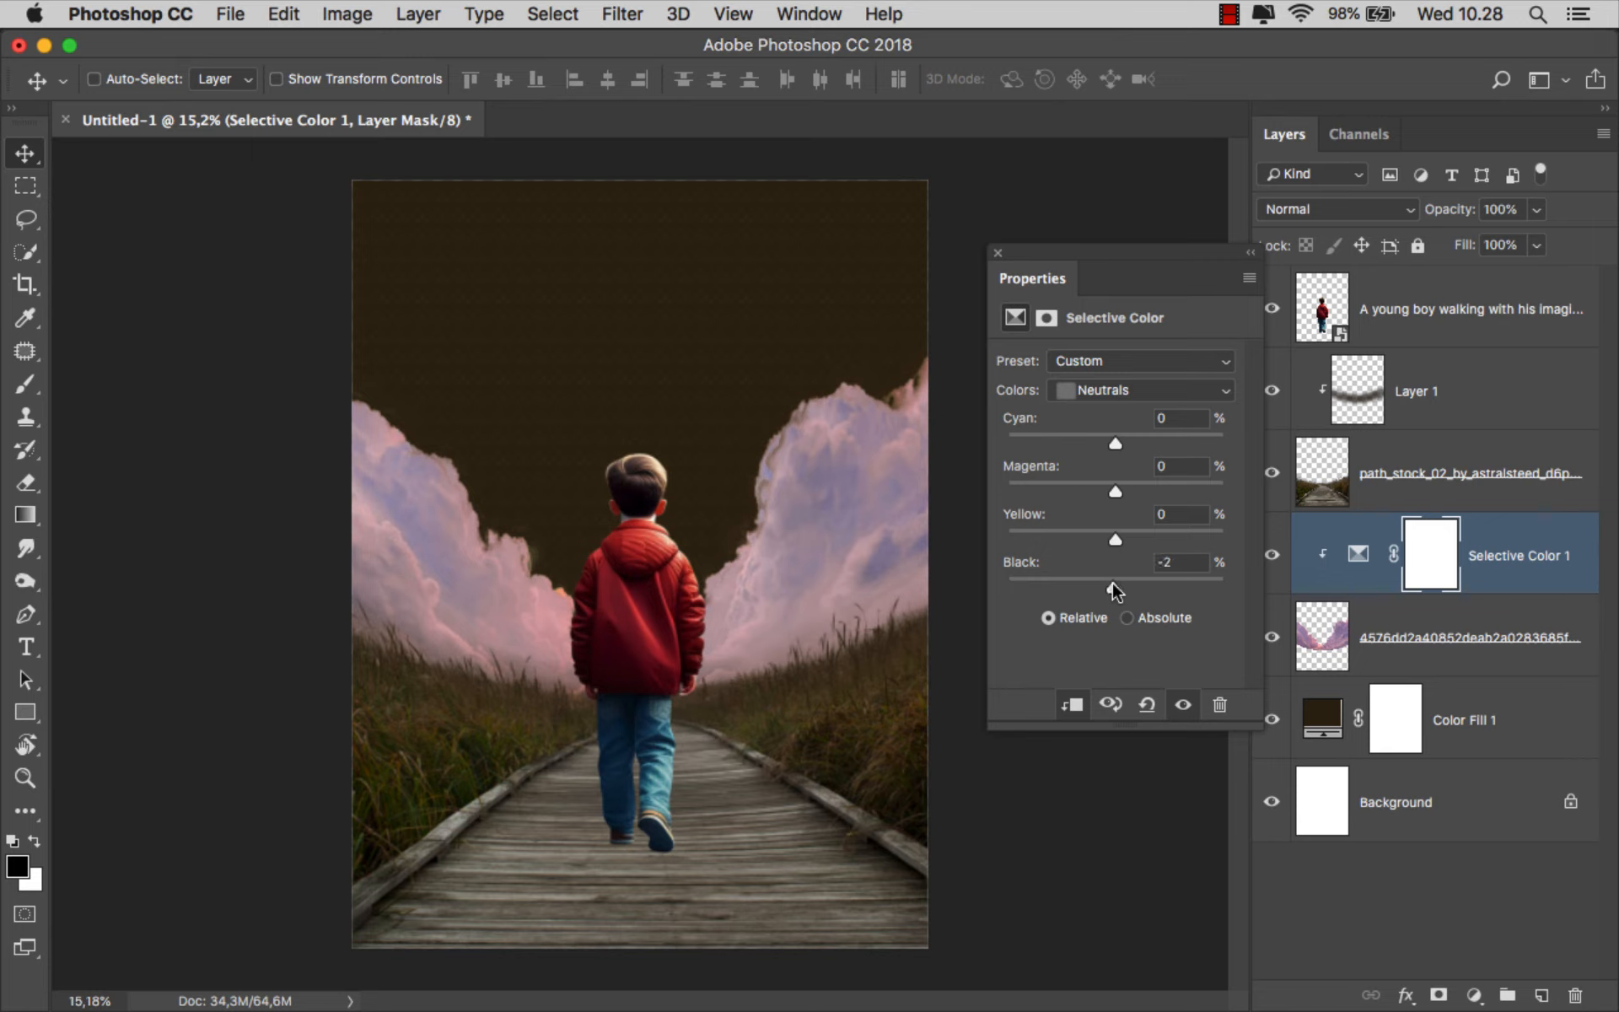
drag(1113, 588, 1140, 589)
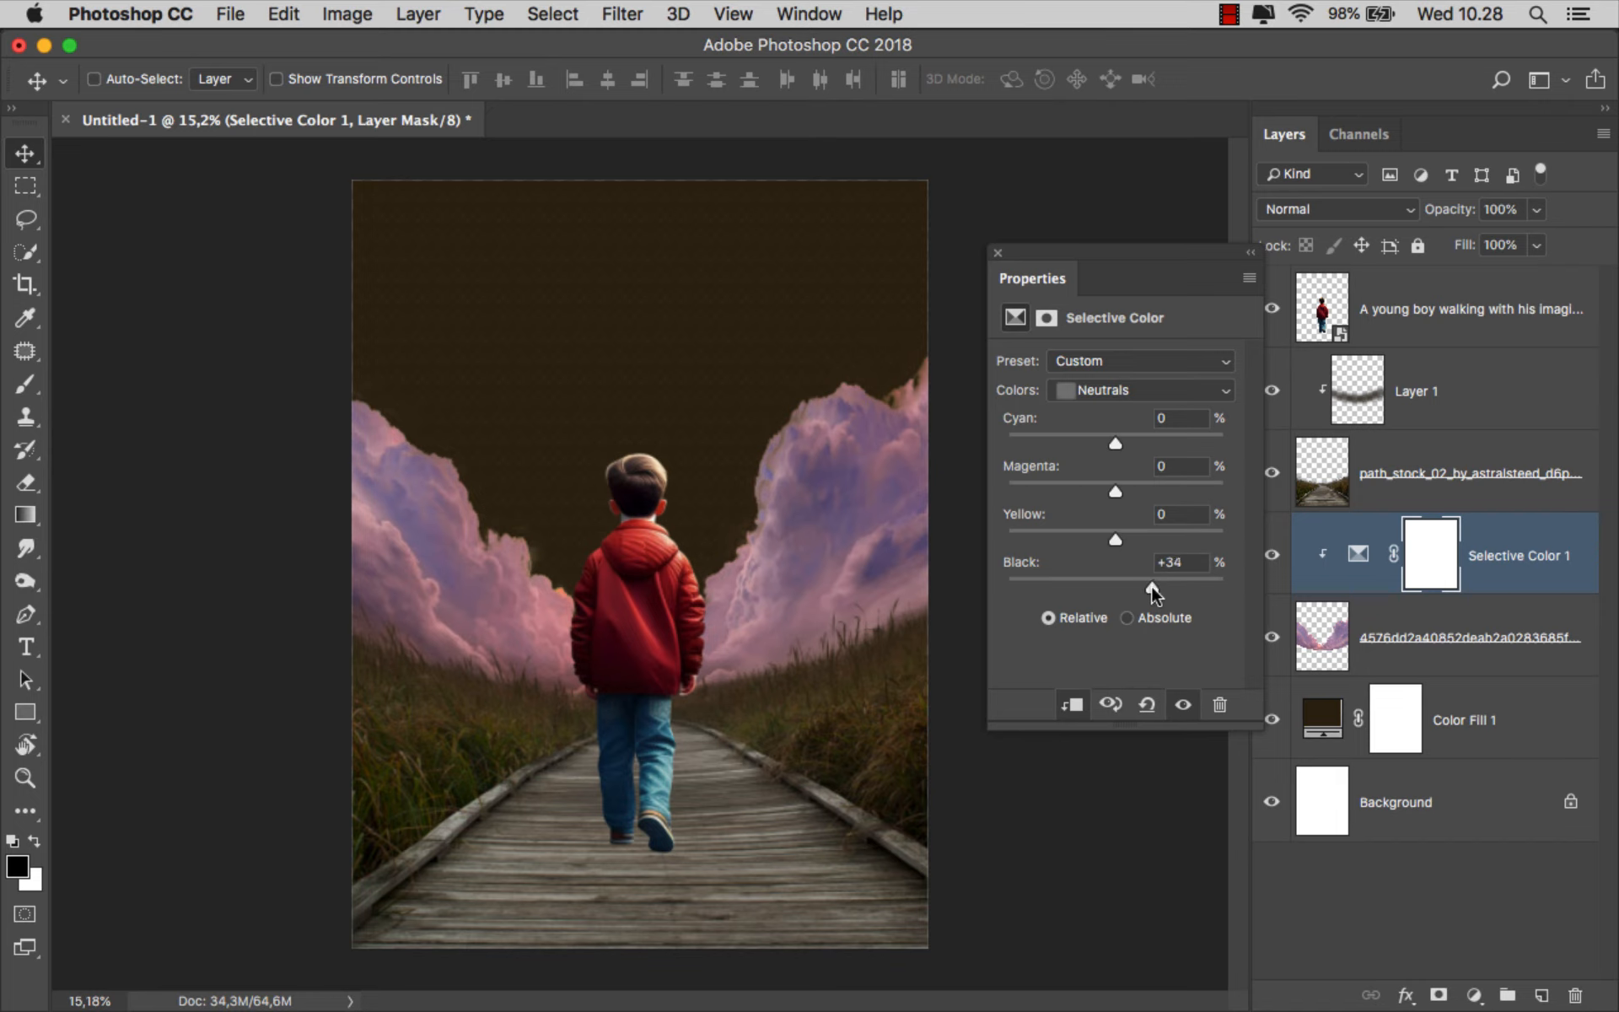
drag(1115, 539, 1224, 540)
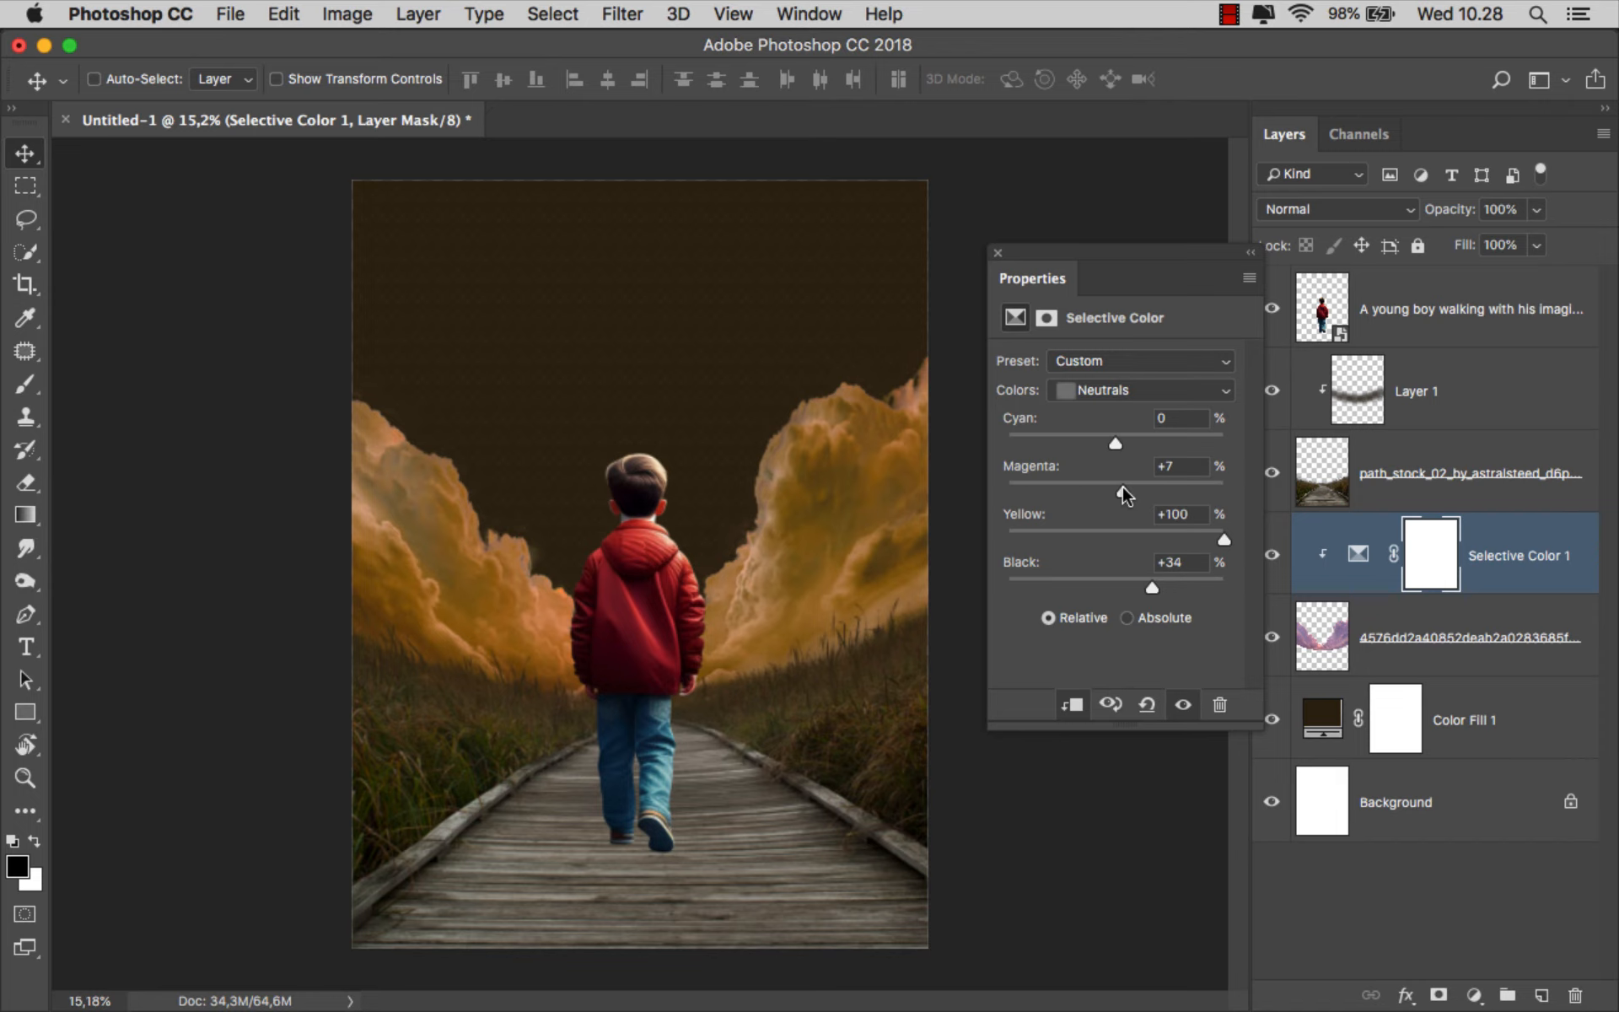
Set Black to -100 for the Selective Color Whites and close the adjustment's settings
click(1138, 389)
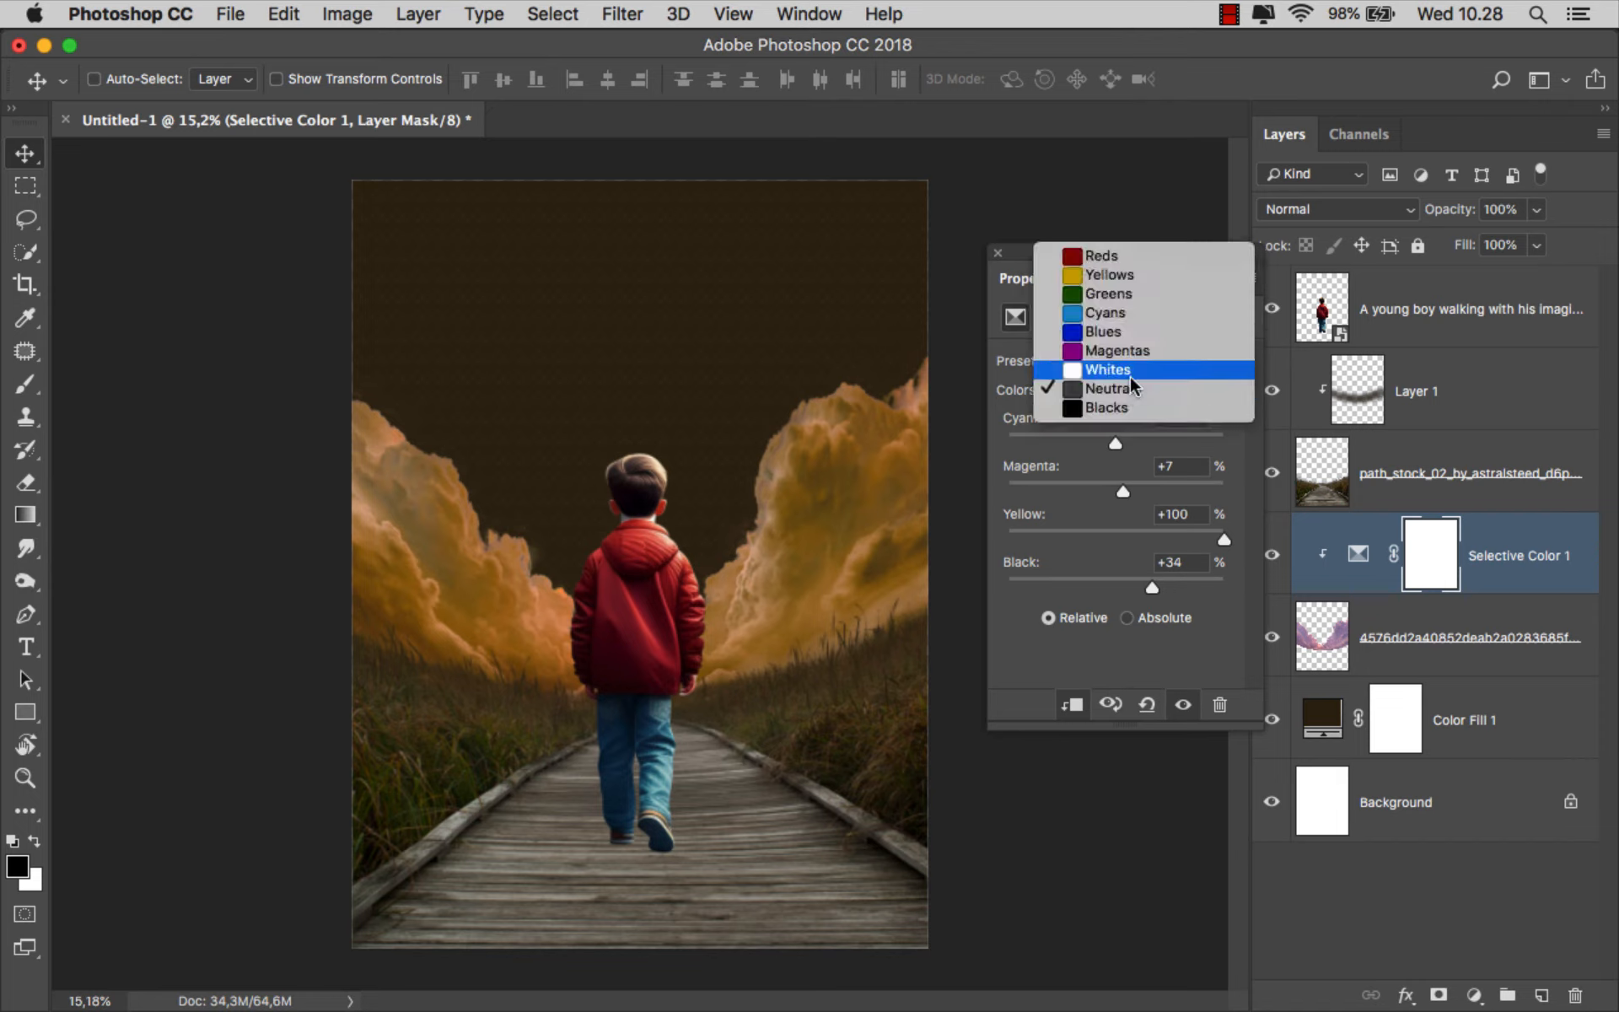
click(1121, 374)
drag(1115, 588, 982, 590)
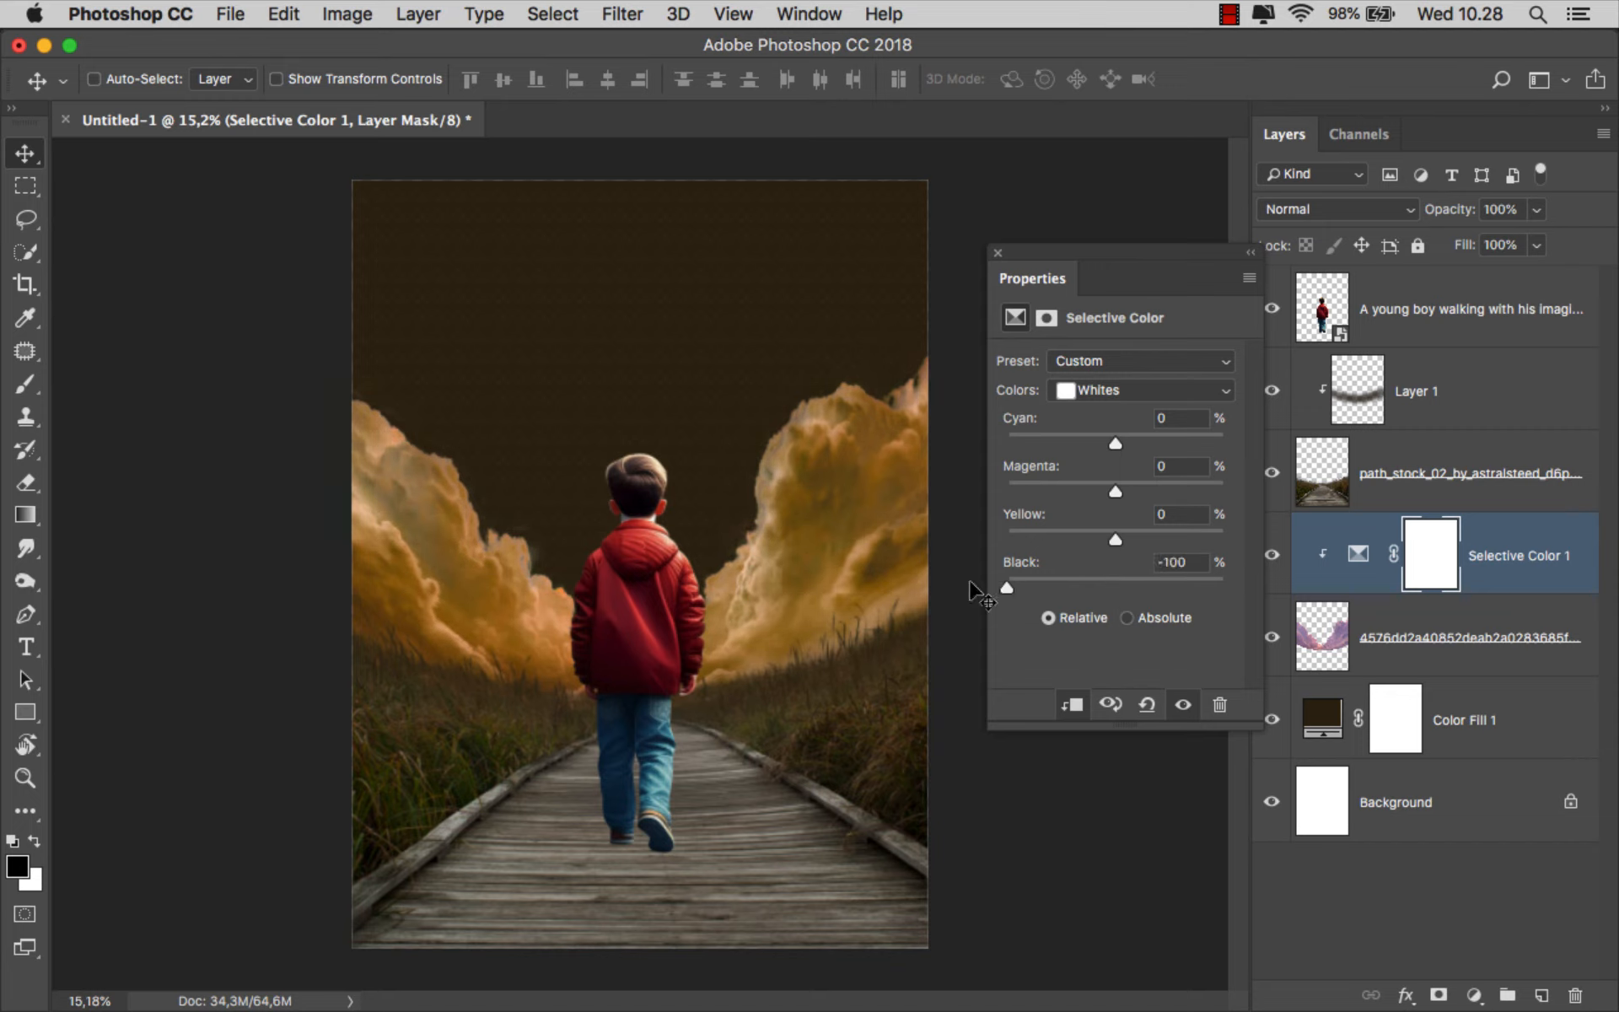
click(998, 253)
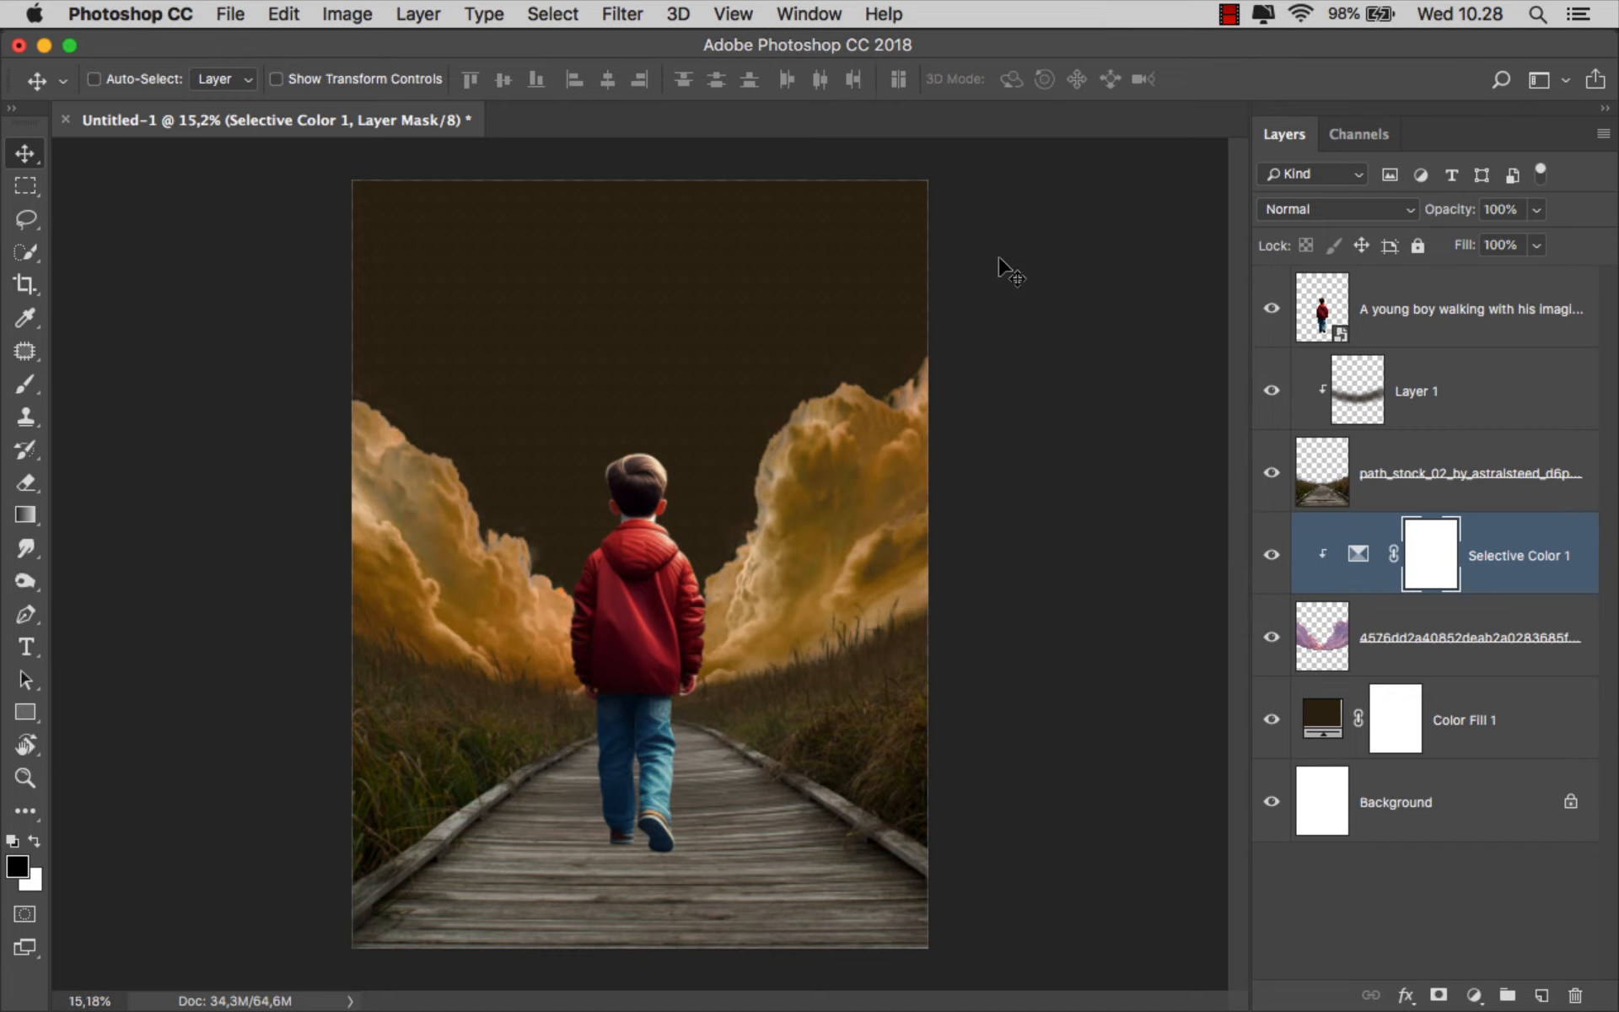
Add a Hue/Saturation adjustment above Selective Color 1 and clip it to the cloud layer
scroll(1003, 268, up, 1)
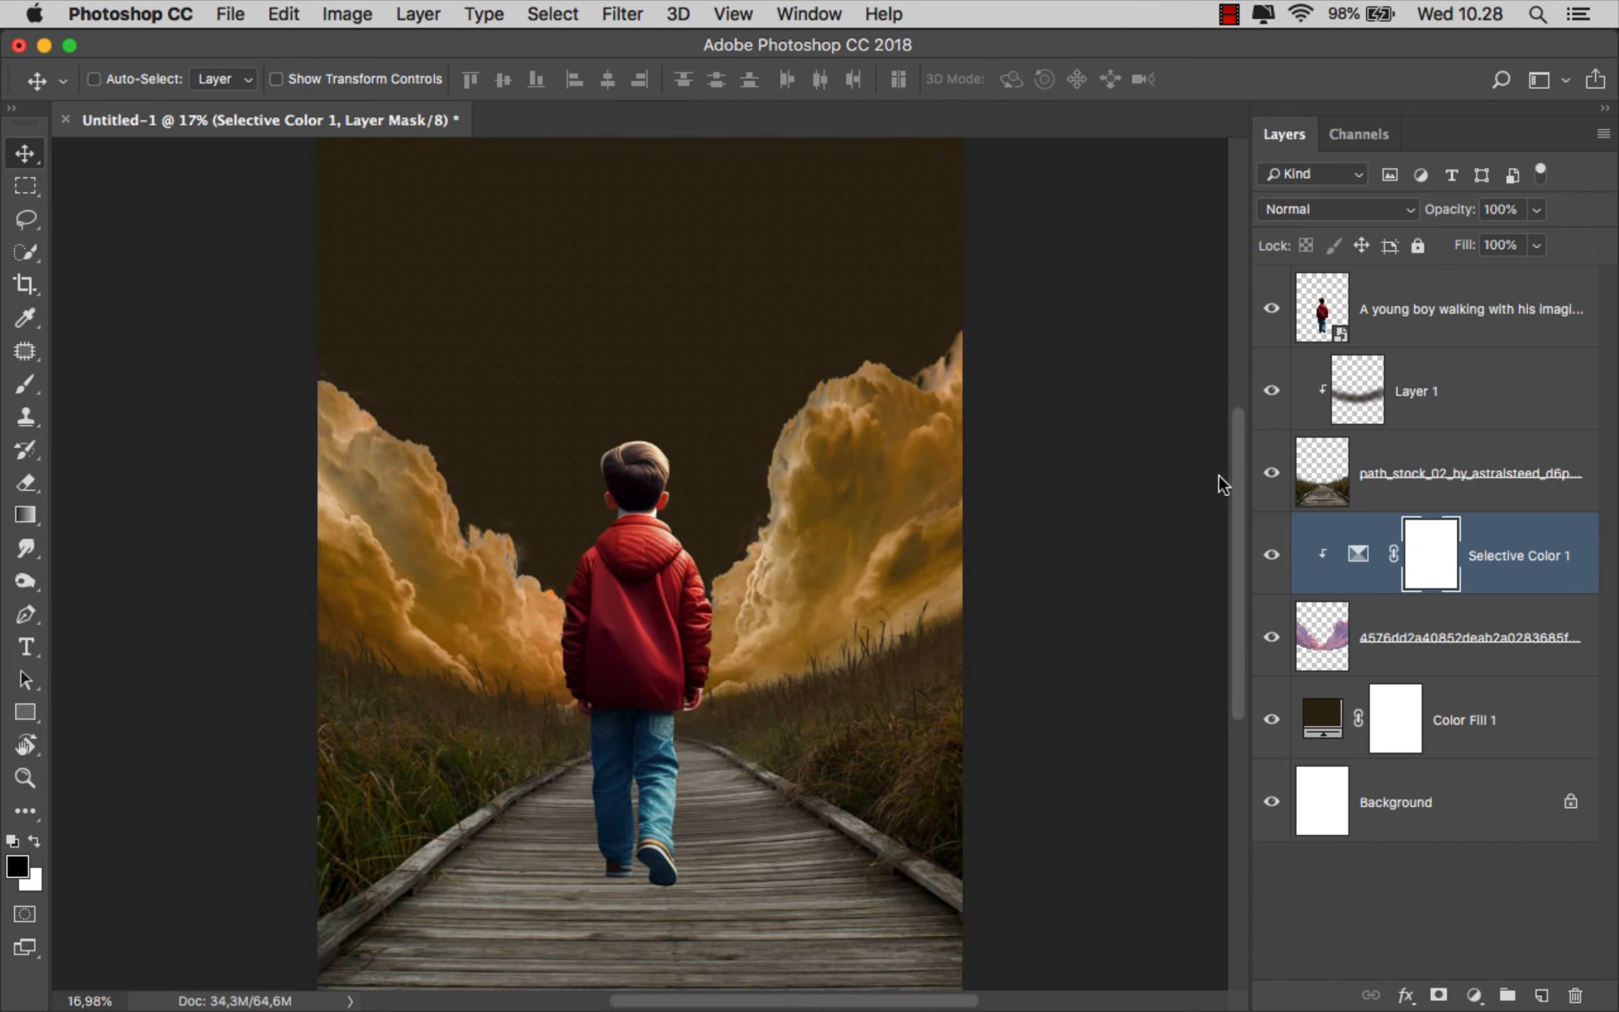
click(1506, 559)
click(1474, 996)
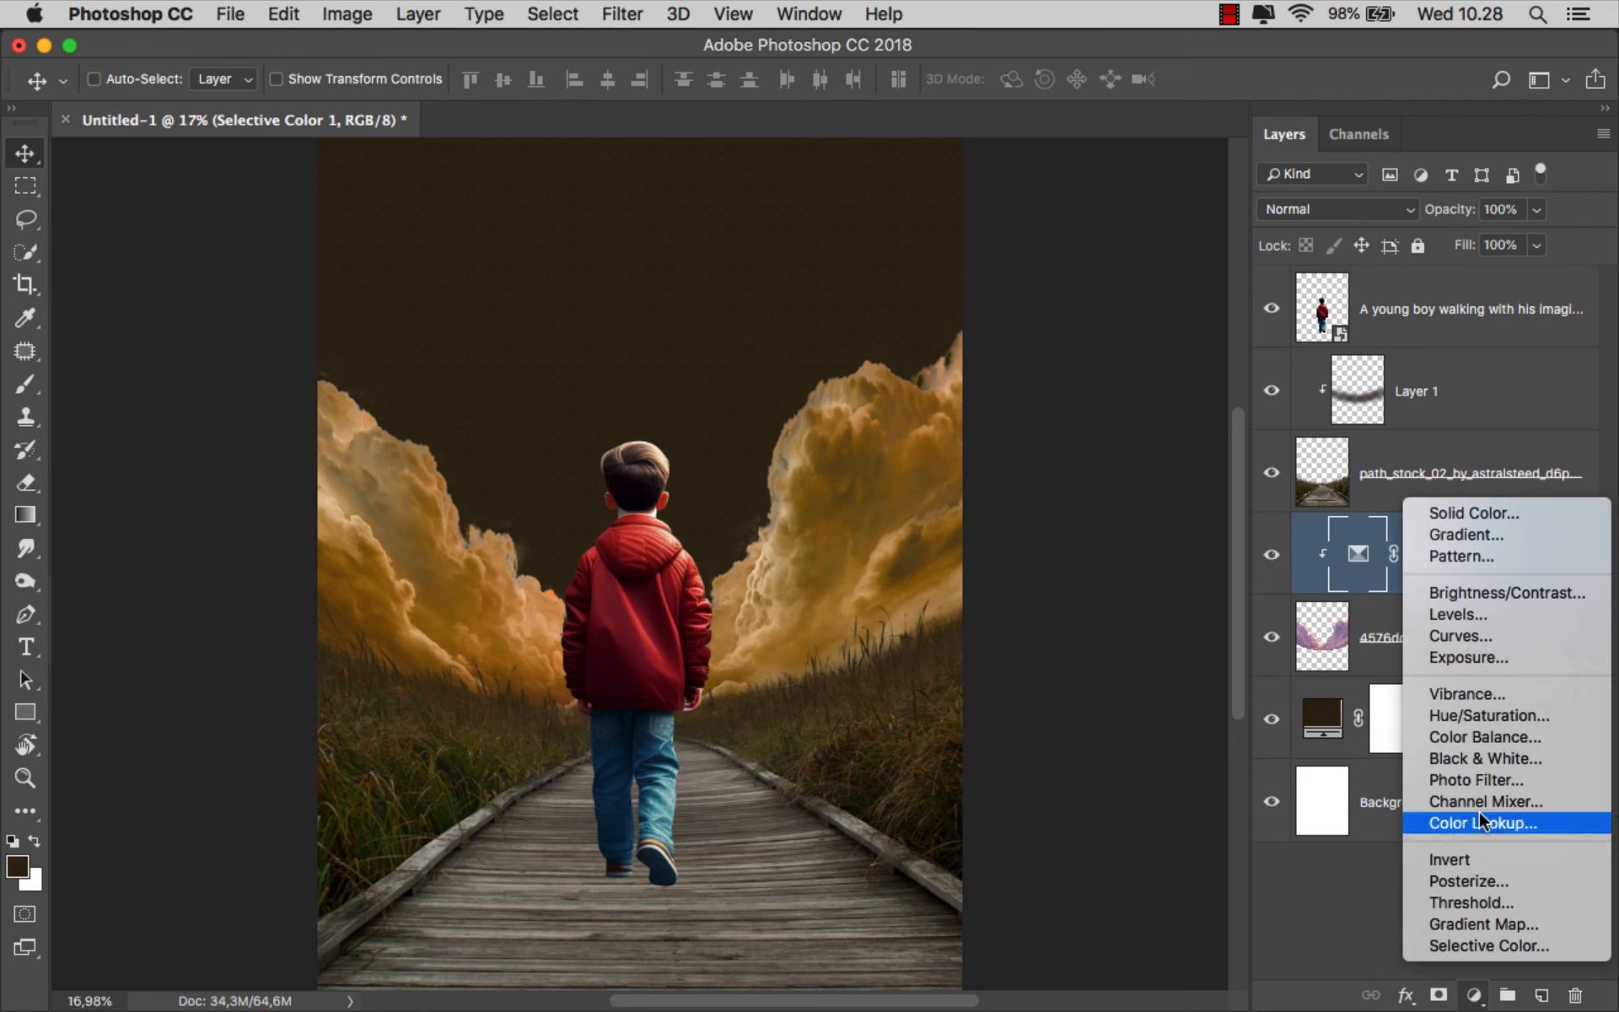
click(1471, 719)
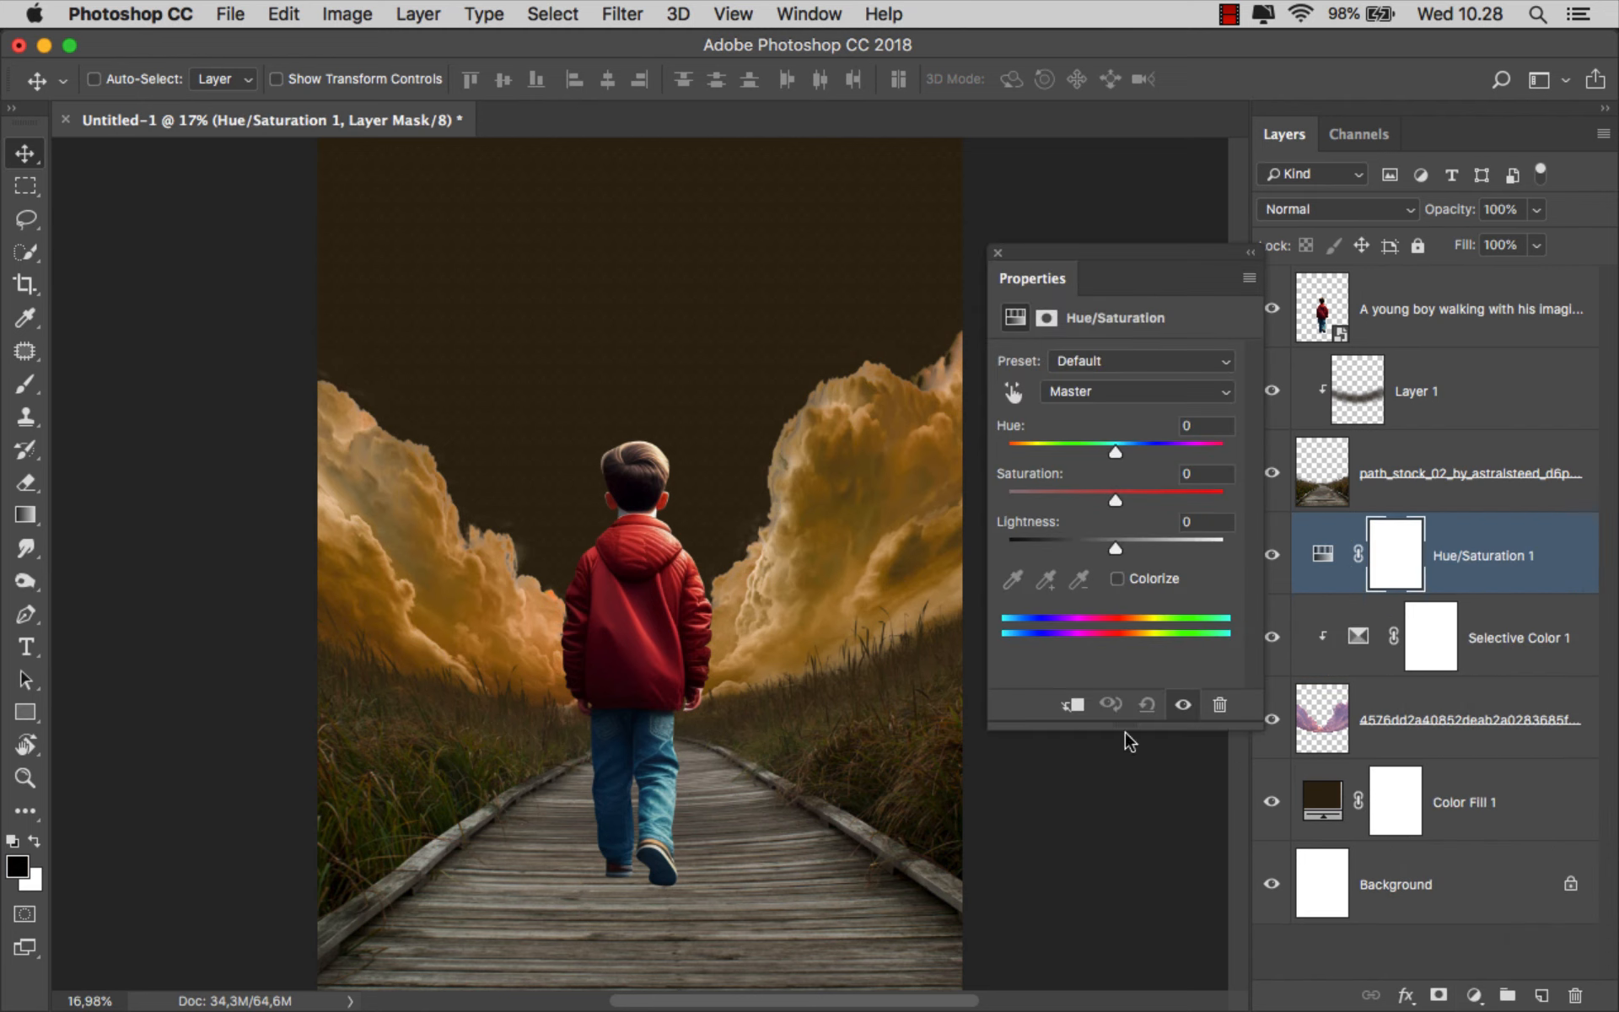
click(1072, 705)
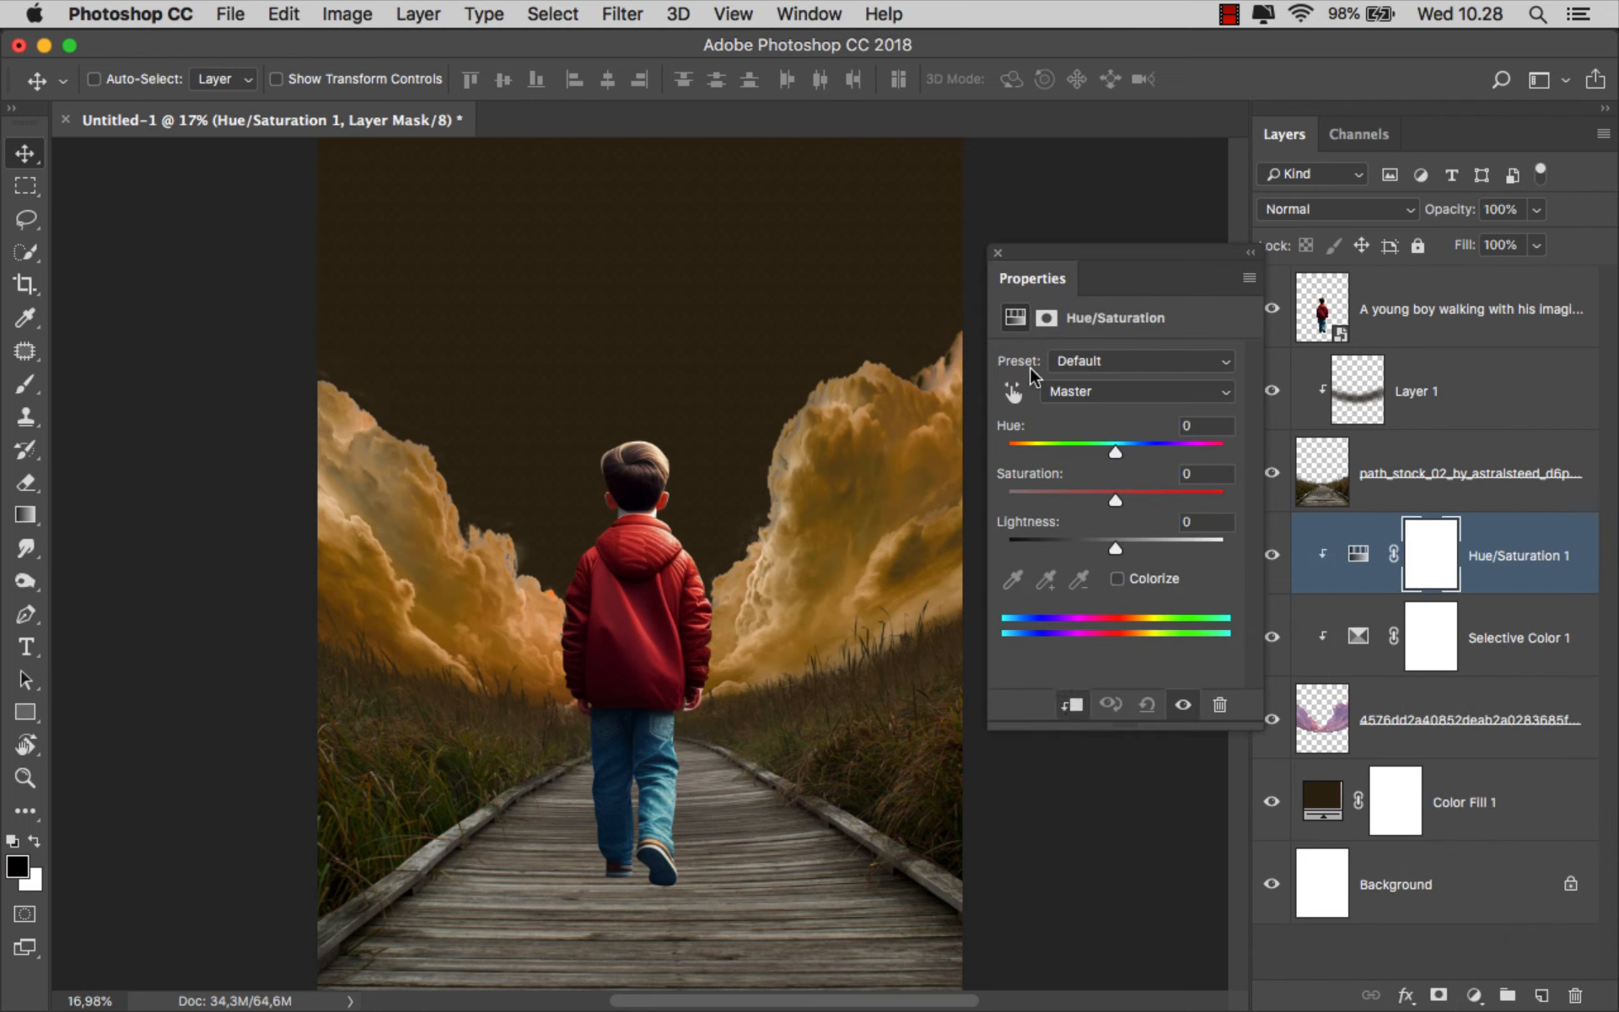
Set the Hue/Saturation layer's blend mode to Multiply and compare the clouds with and without it
click(1295, 212)
click(1298, 279)
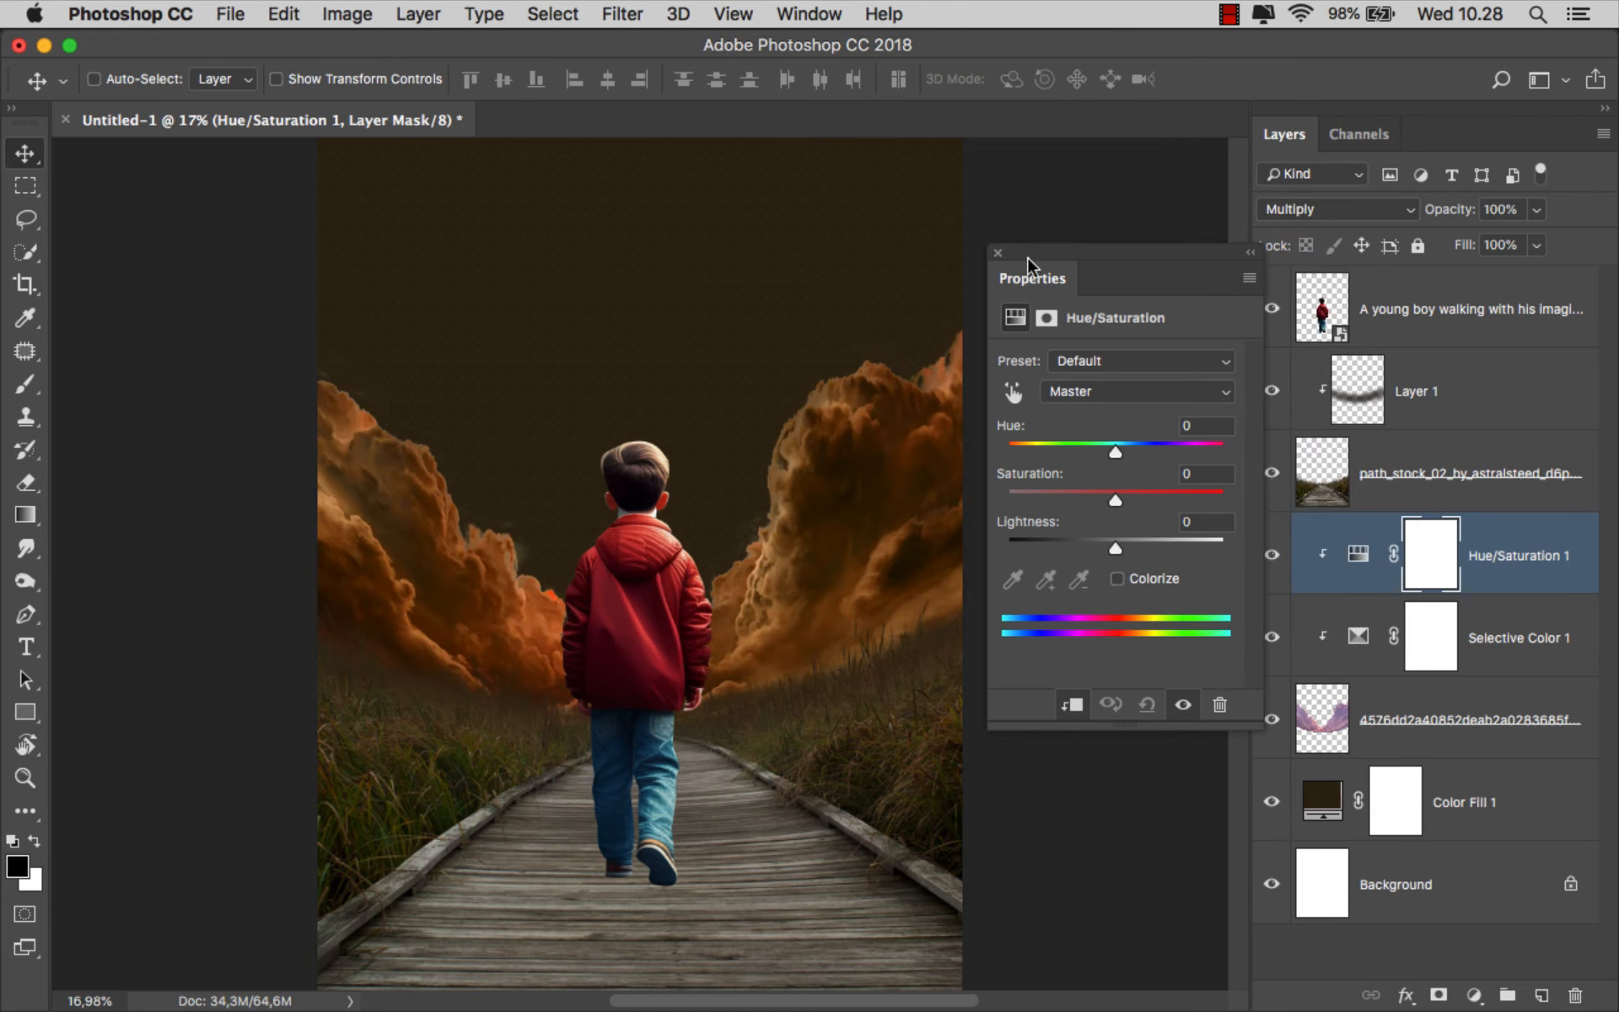
click(998, 253)
click(1270, 554)
click(1270, 554)
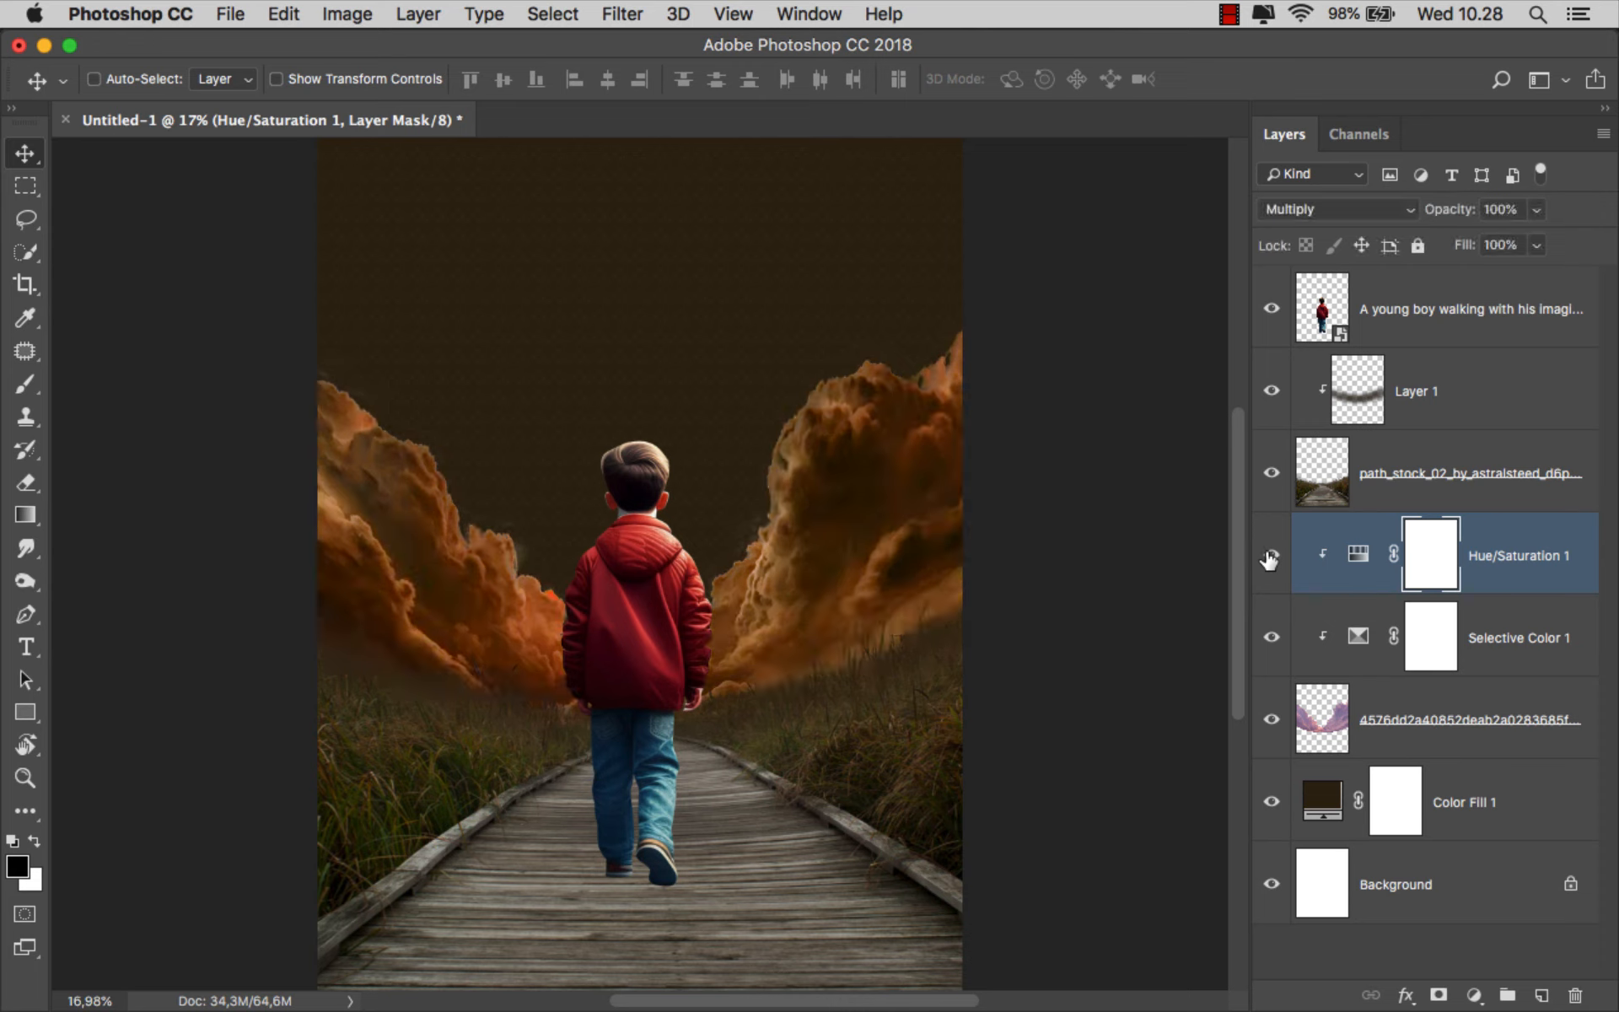
click(1494, 571)
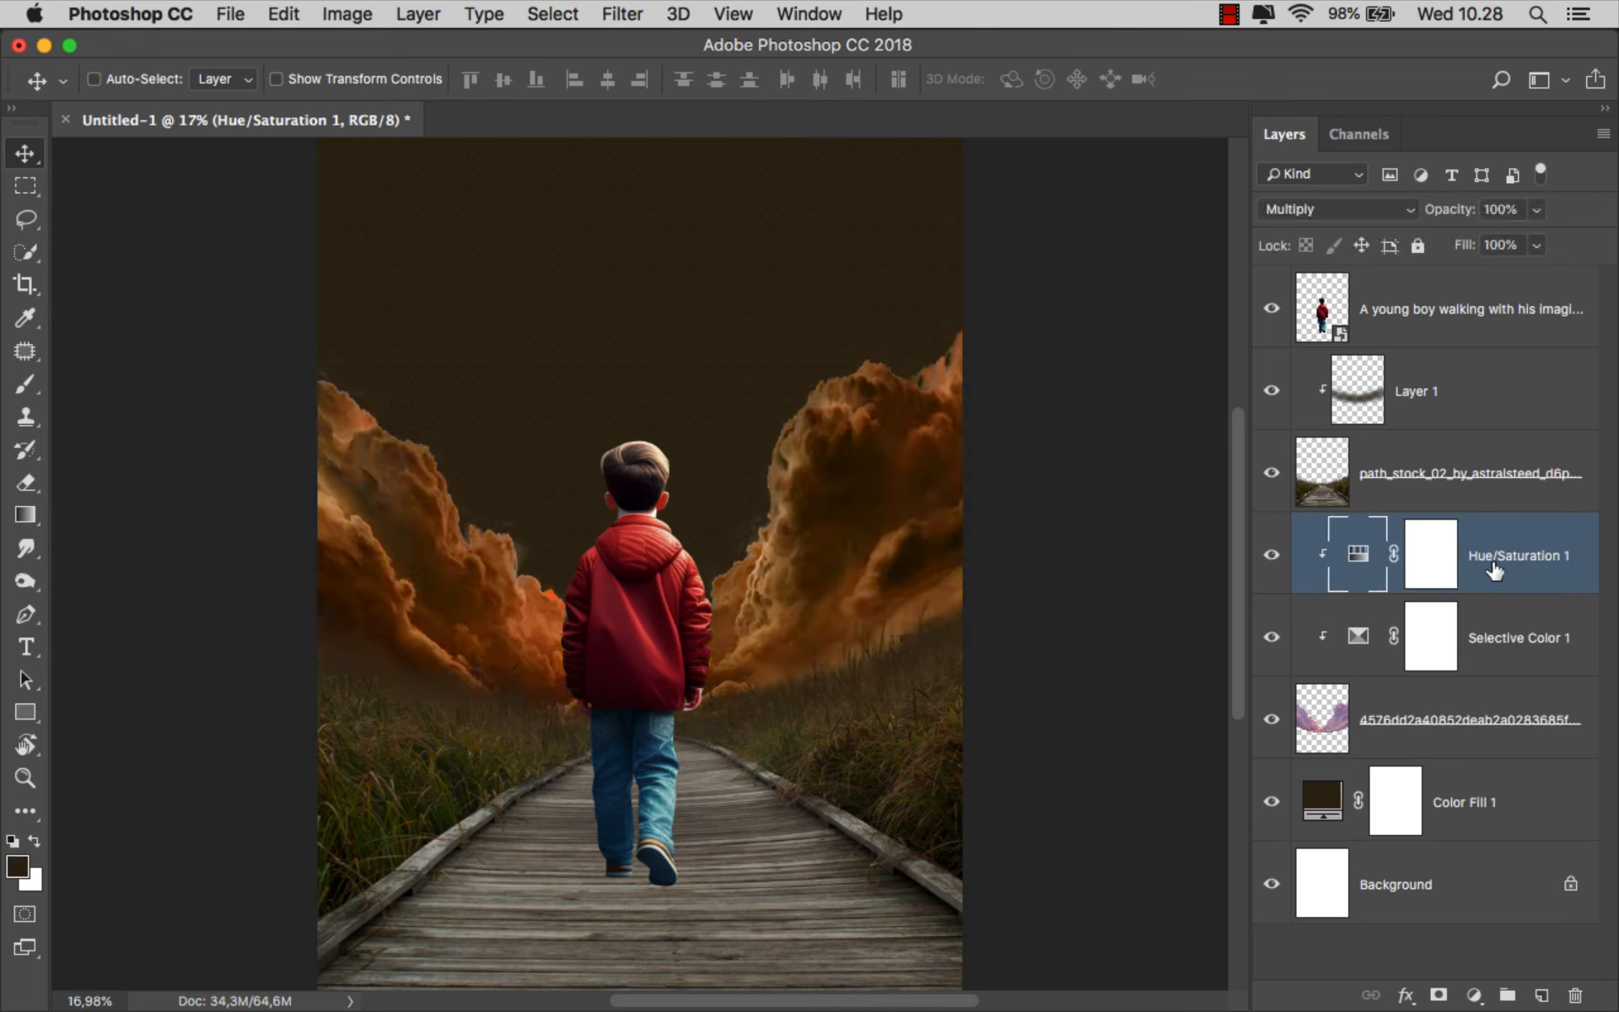
Place the moon PNG from Finder into the composite and move its layer between the cloud layer and Color Fill 1
click(1433, 317)
mouse_move(654, 1008)
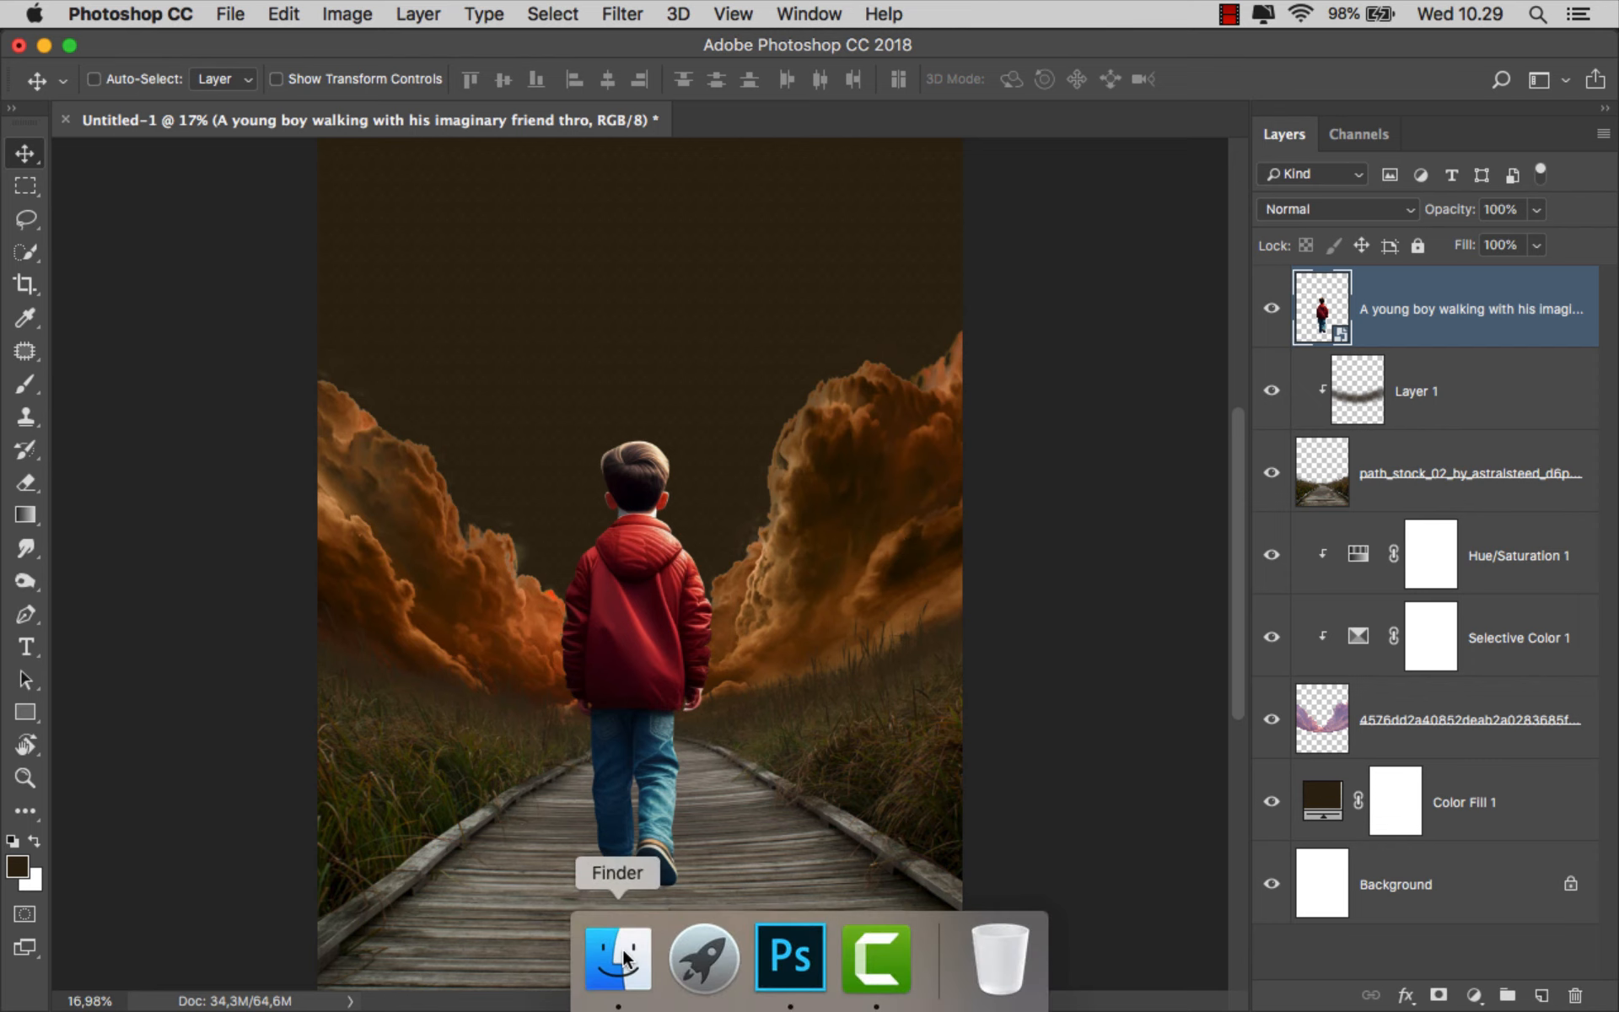
click(622, 958)
drag(681, 209, 634, 597)
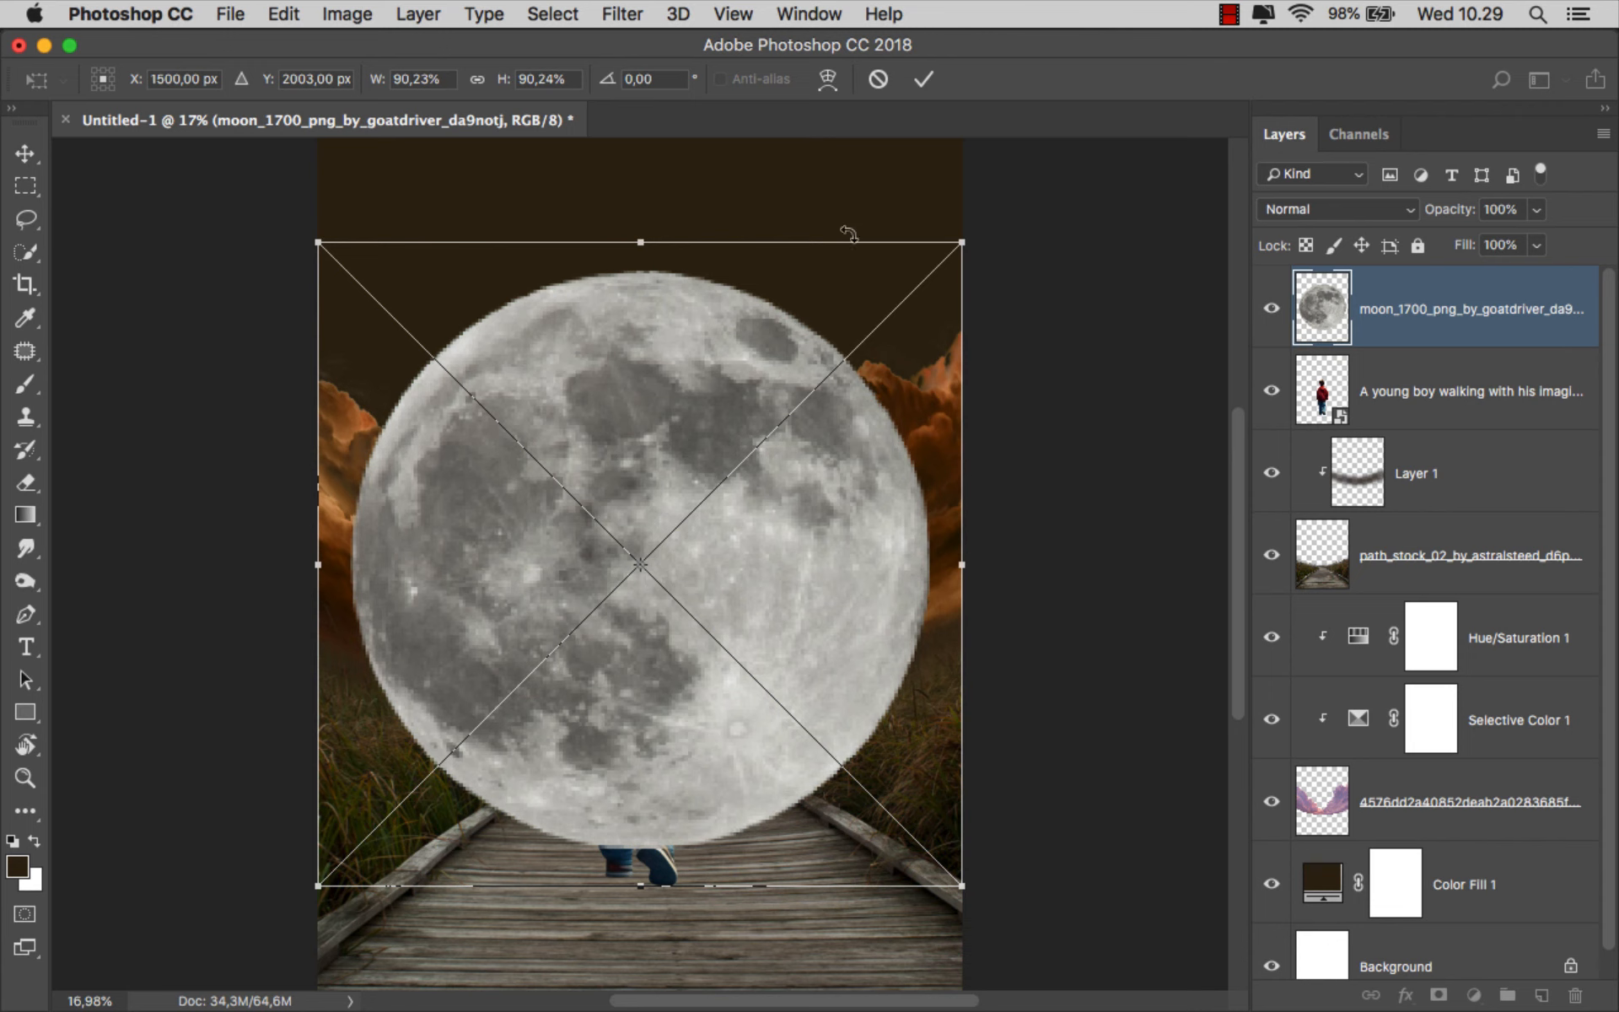
click(925, 78)
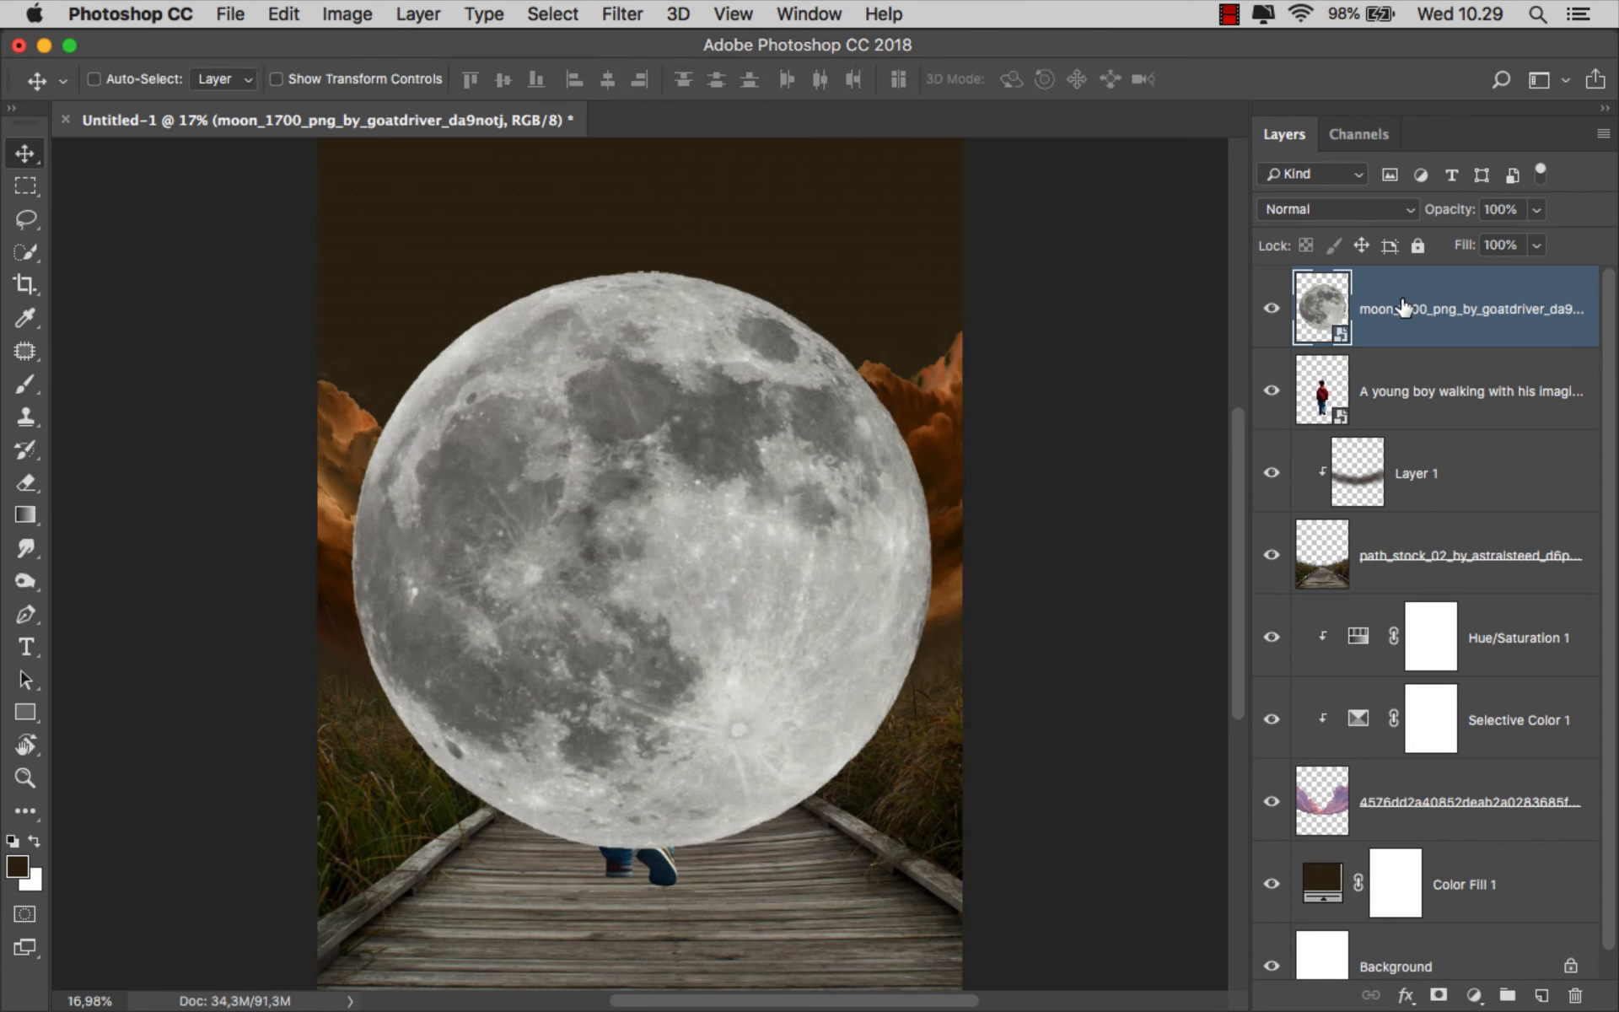
drag(1402, 305, 1404, 843)
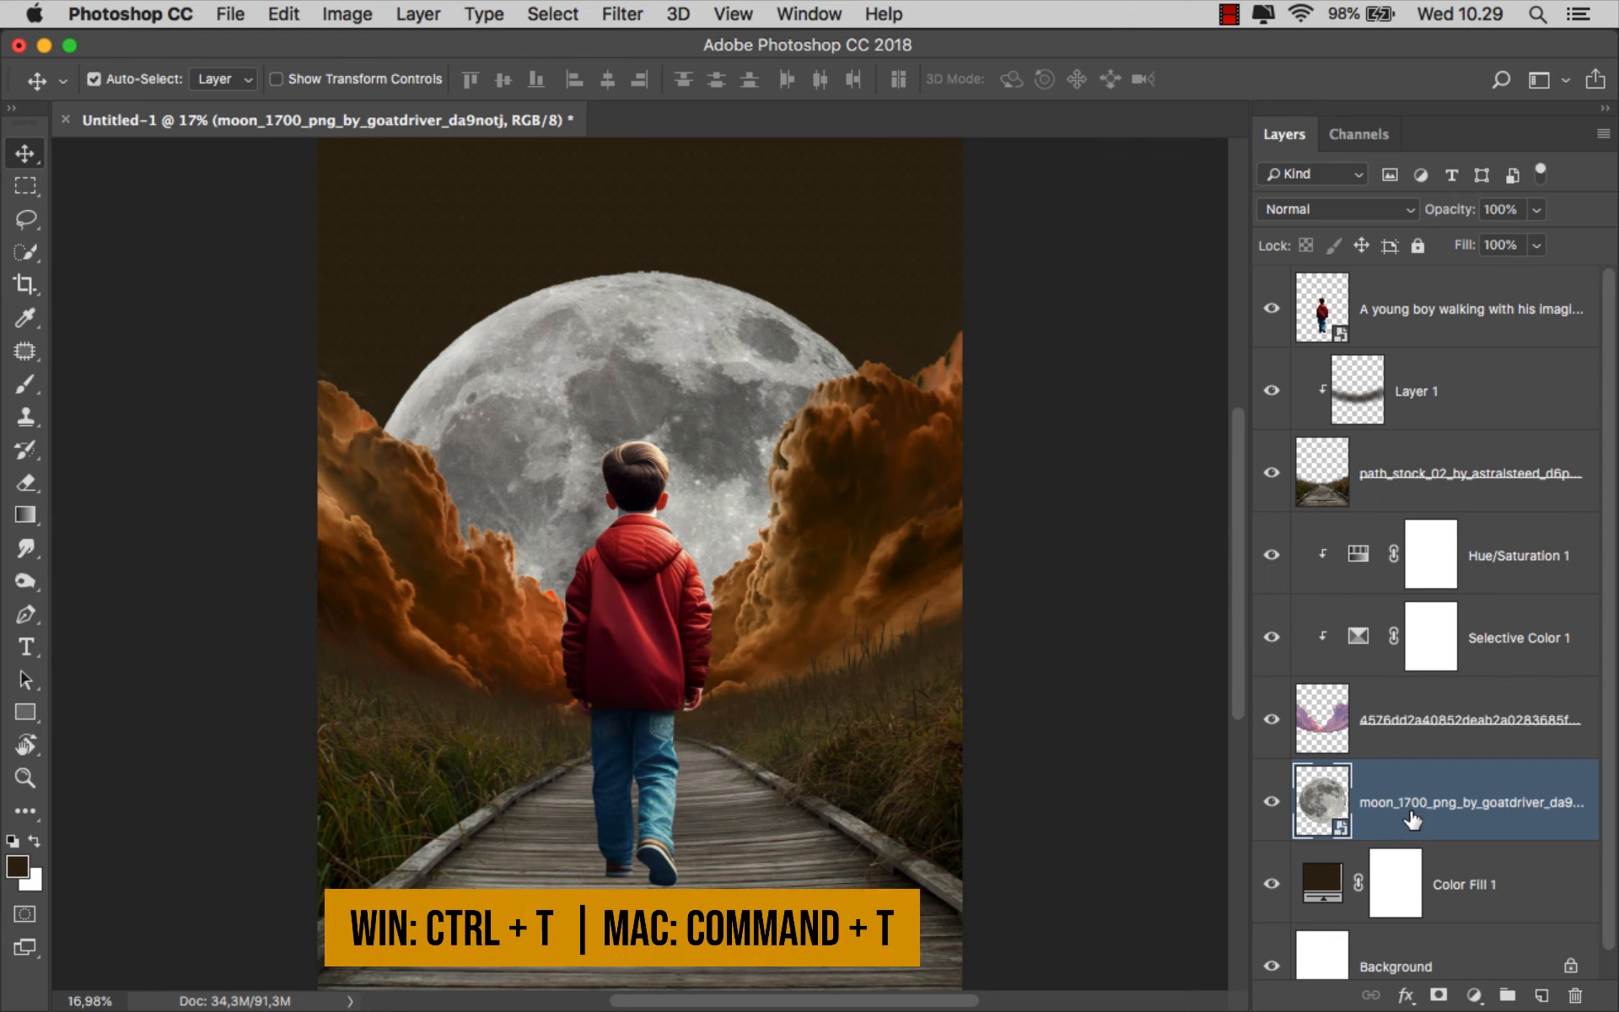
Scale the moon to 49.83%, rotate it about 143.35° and position it behind the boy's head, between the clouds
key(super+t)
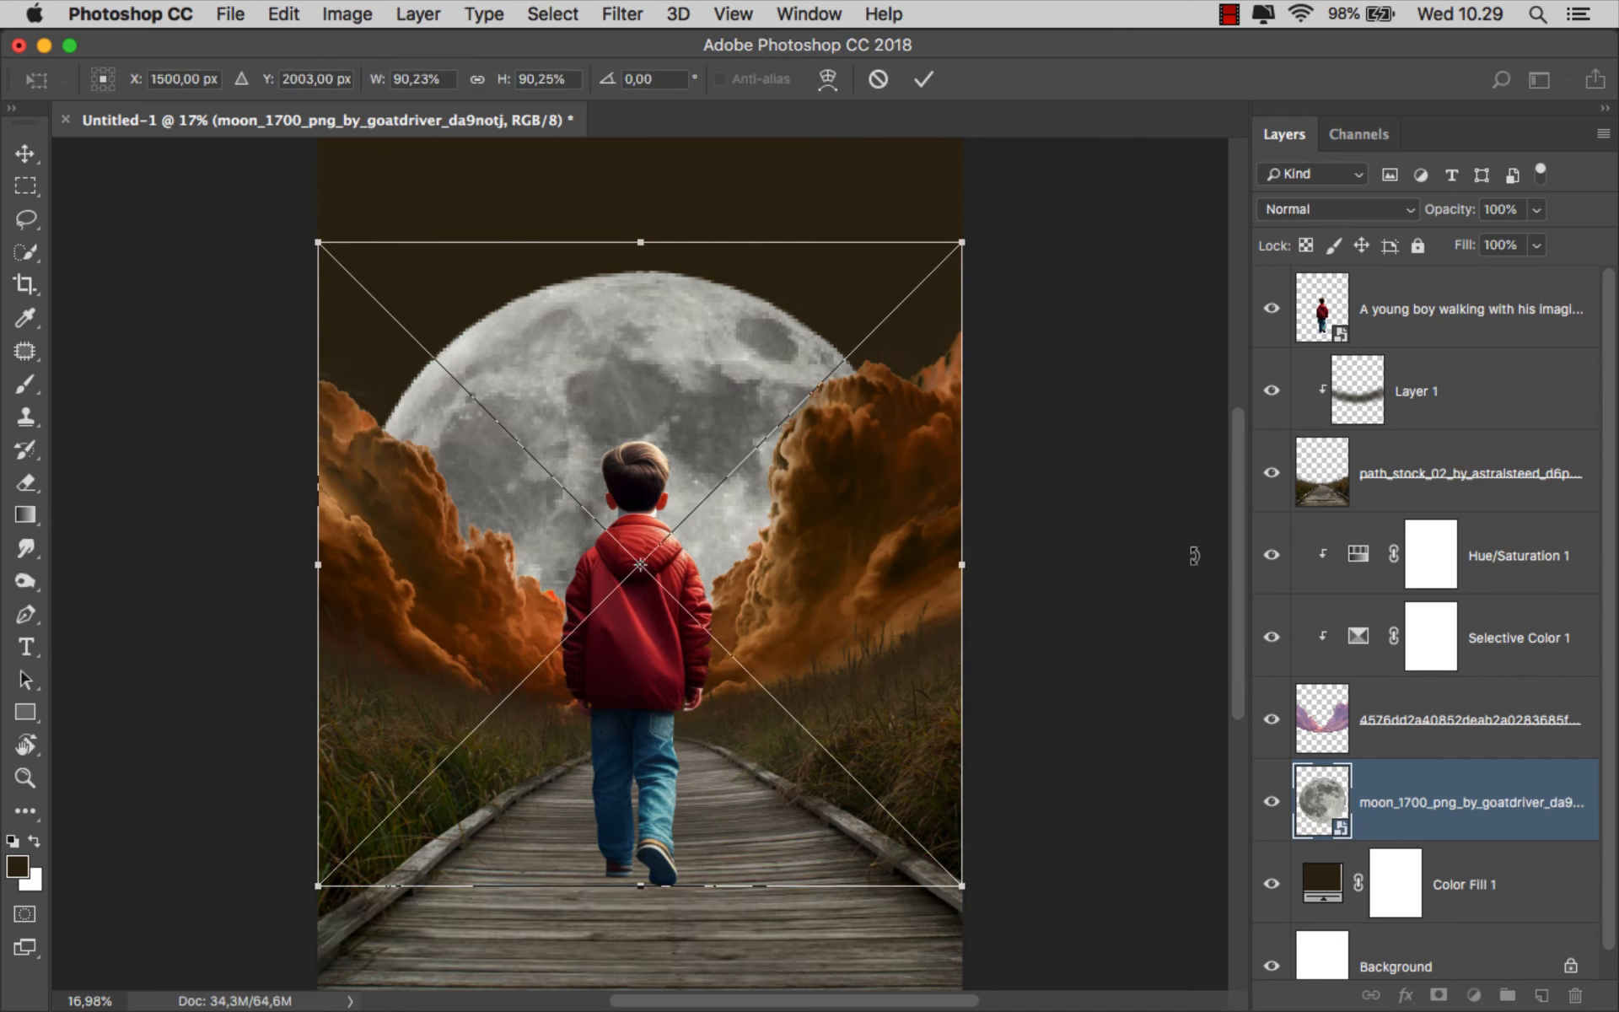
drag(962, 244, 817, 386)
drag(643, 542, 642, 460)
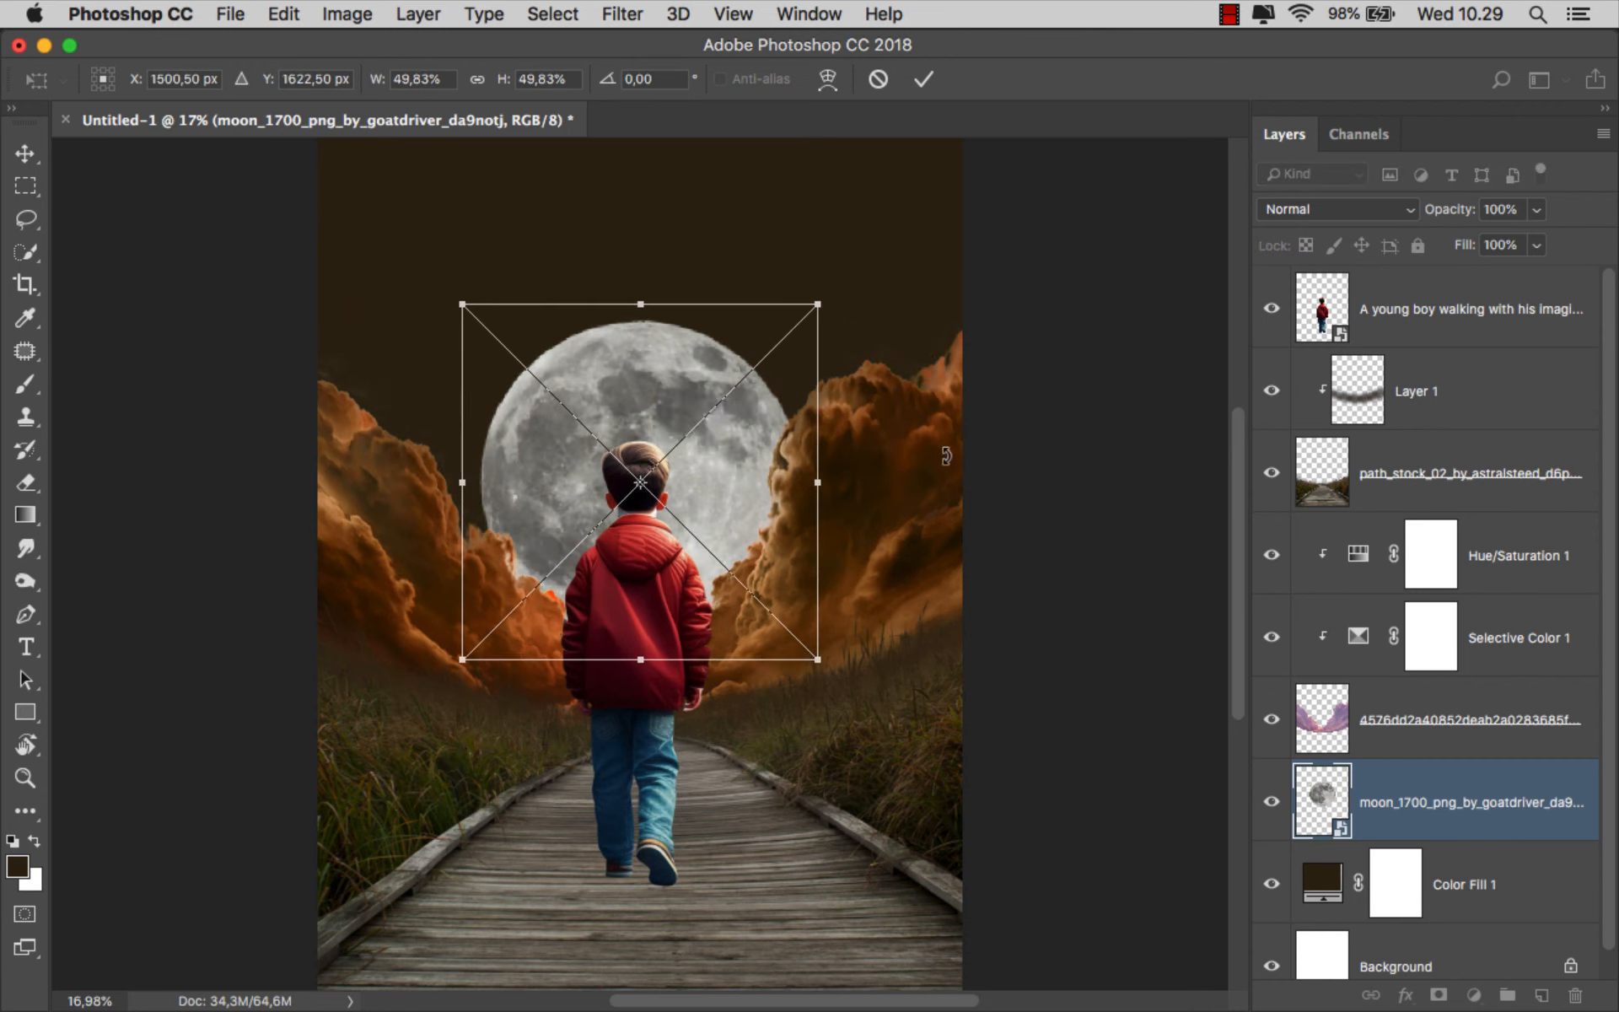
drag(946, 455, 514, 593)
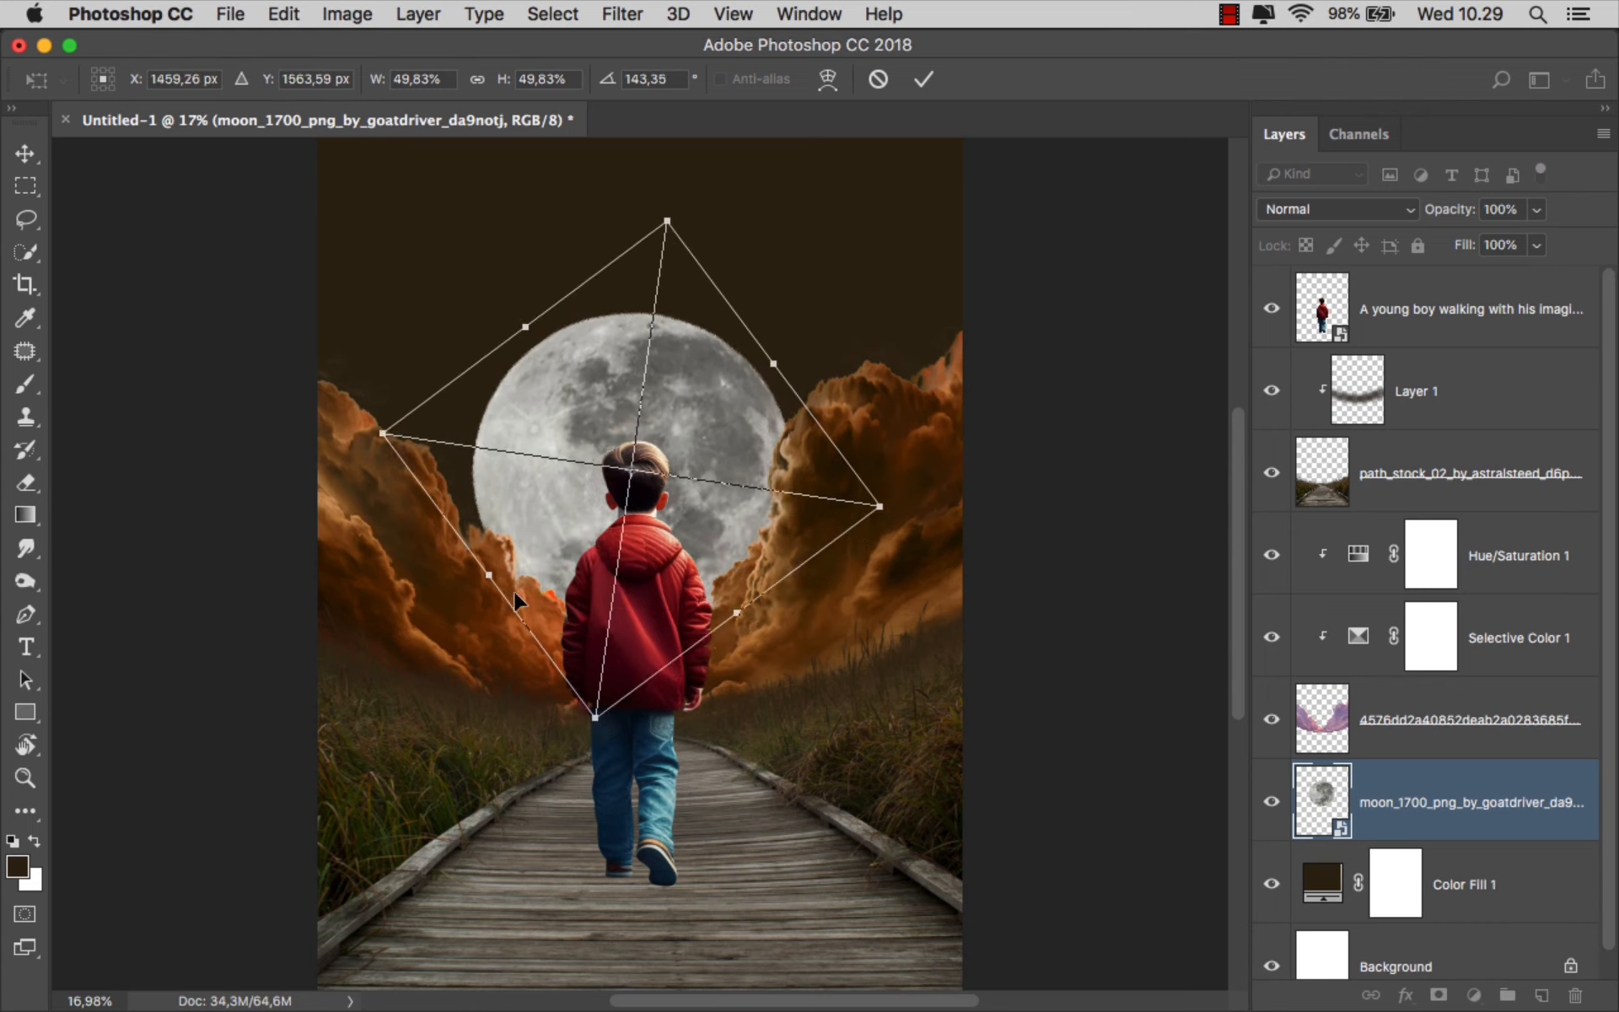
click(924, 79)
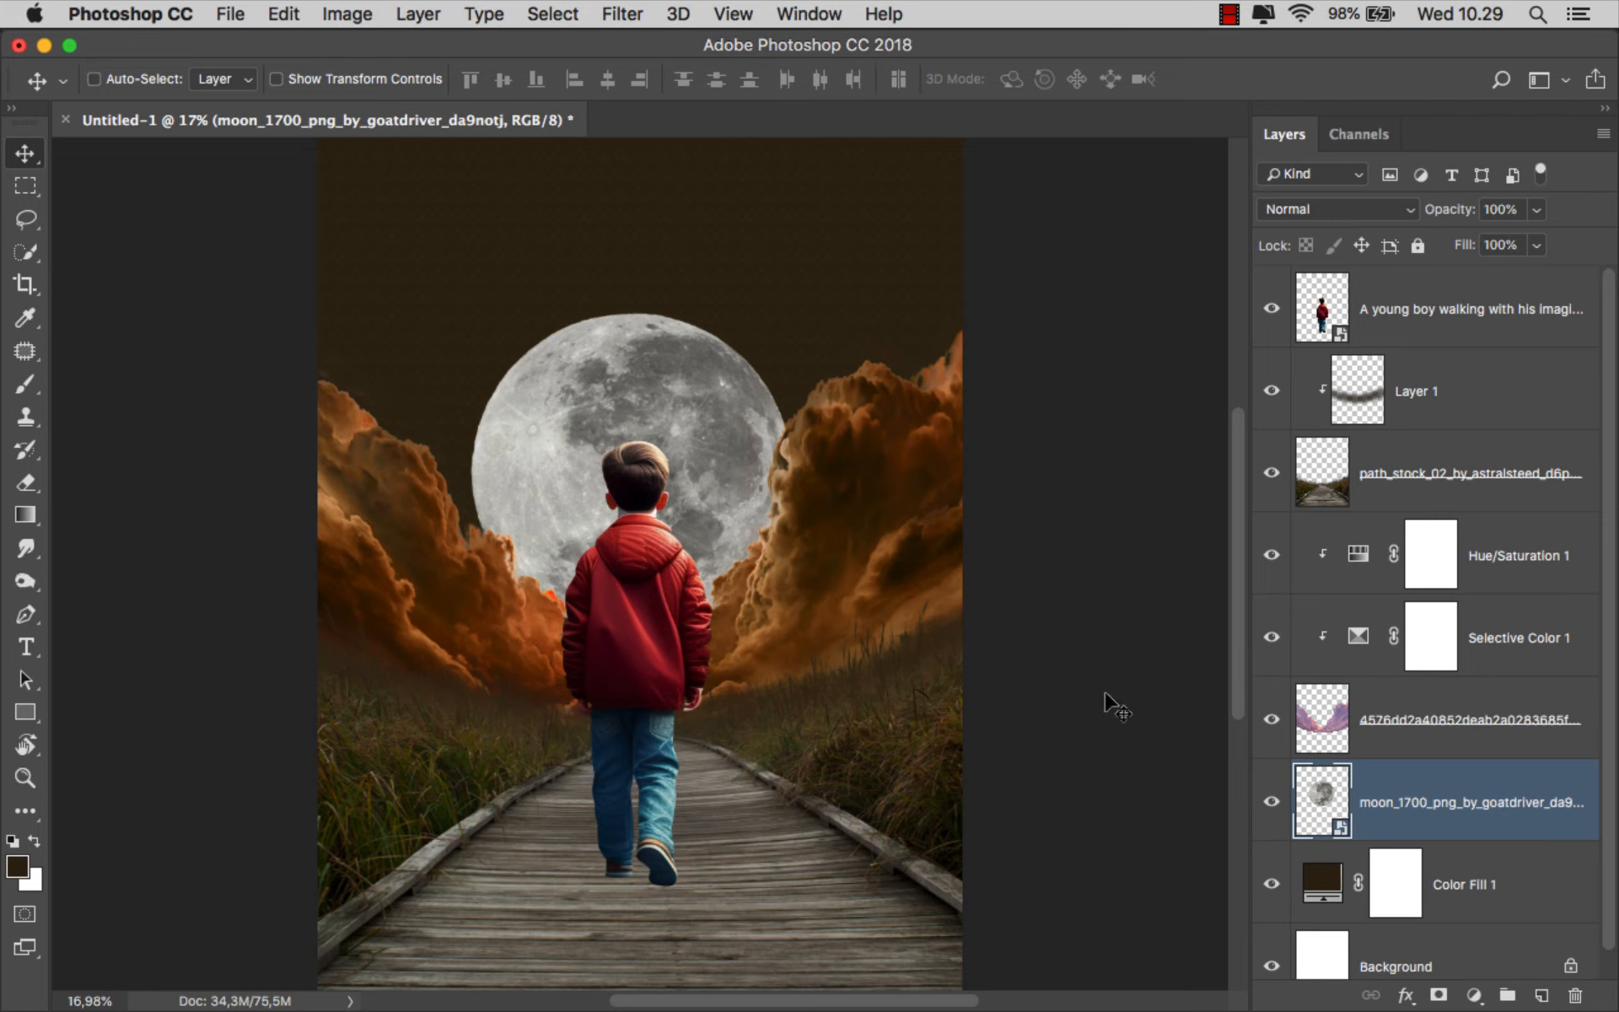
Add a Hue/Saturation adjustment clipped to the moon and colorize it with Hue 27 and Saturation 63
click(1478, 993)
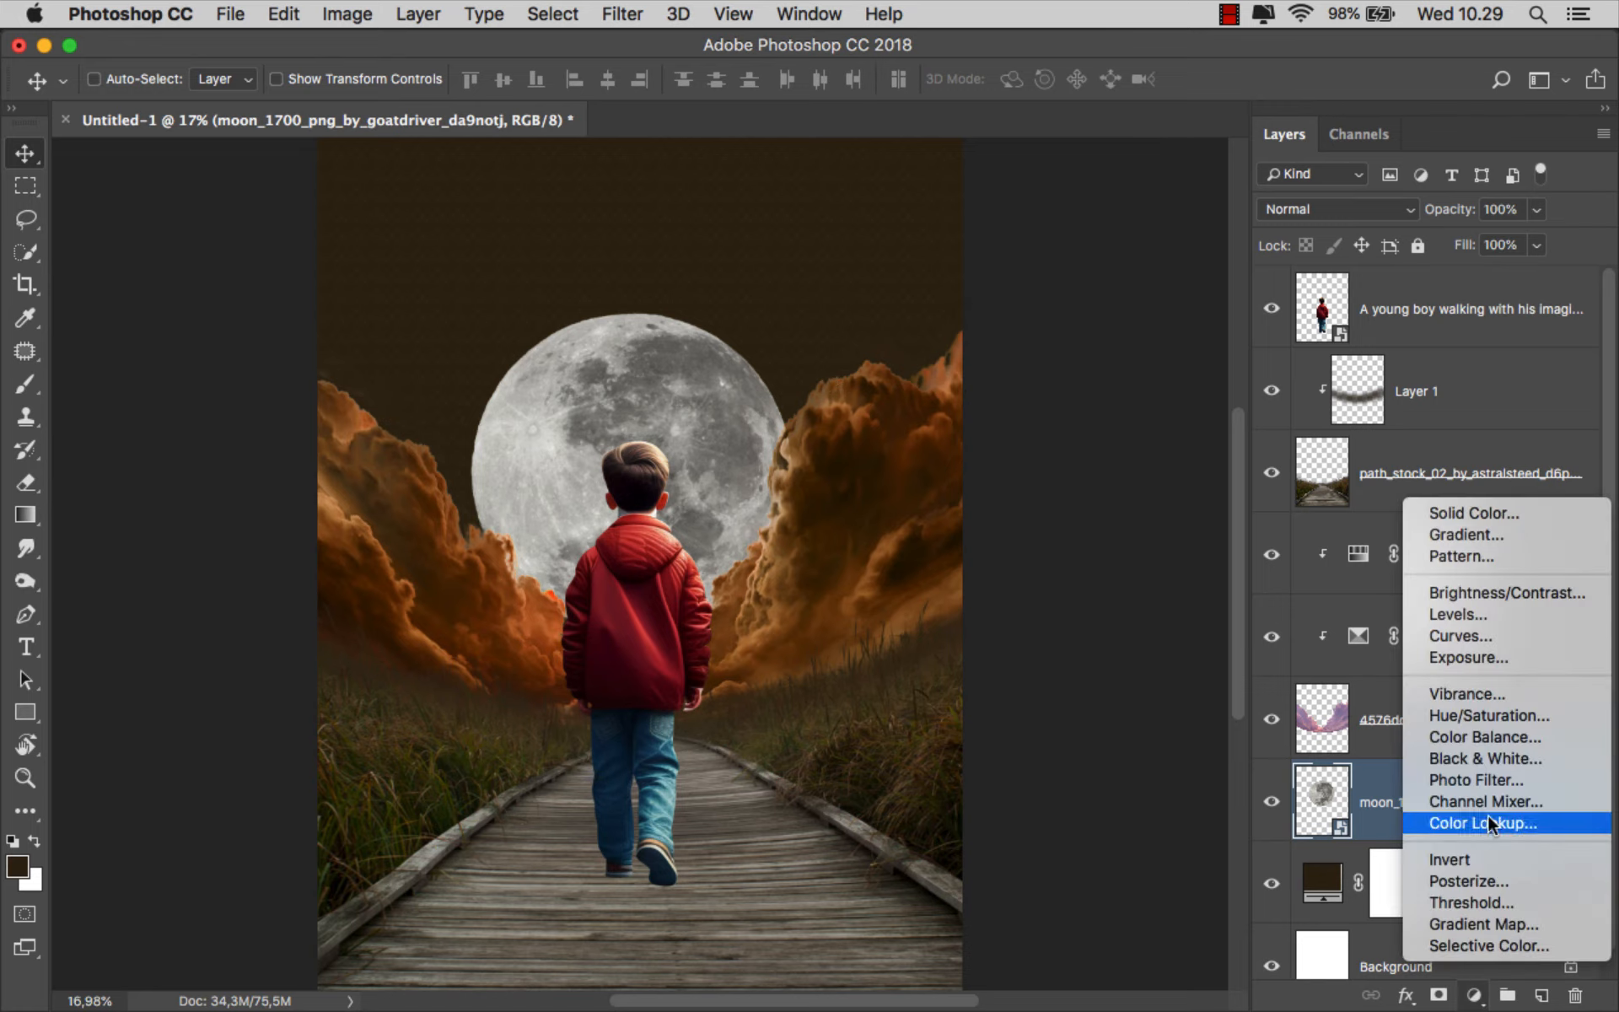
click(1497, 718)
click(1074, 704)
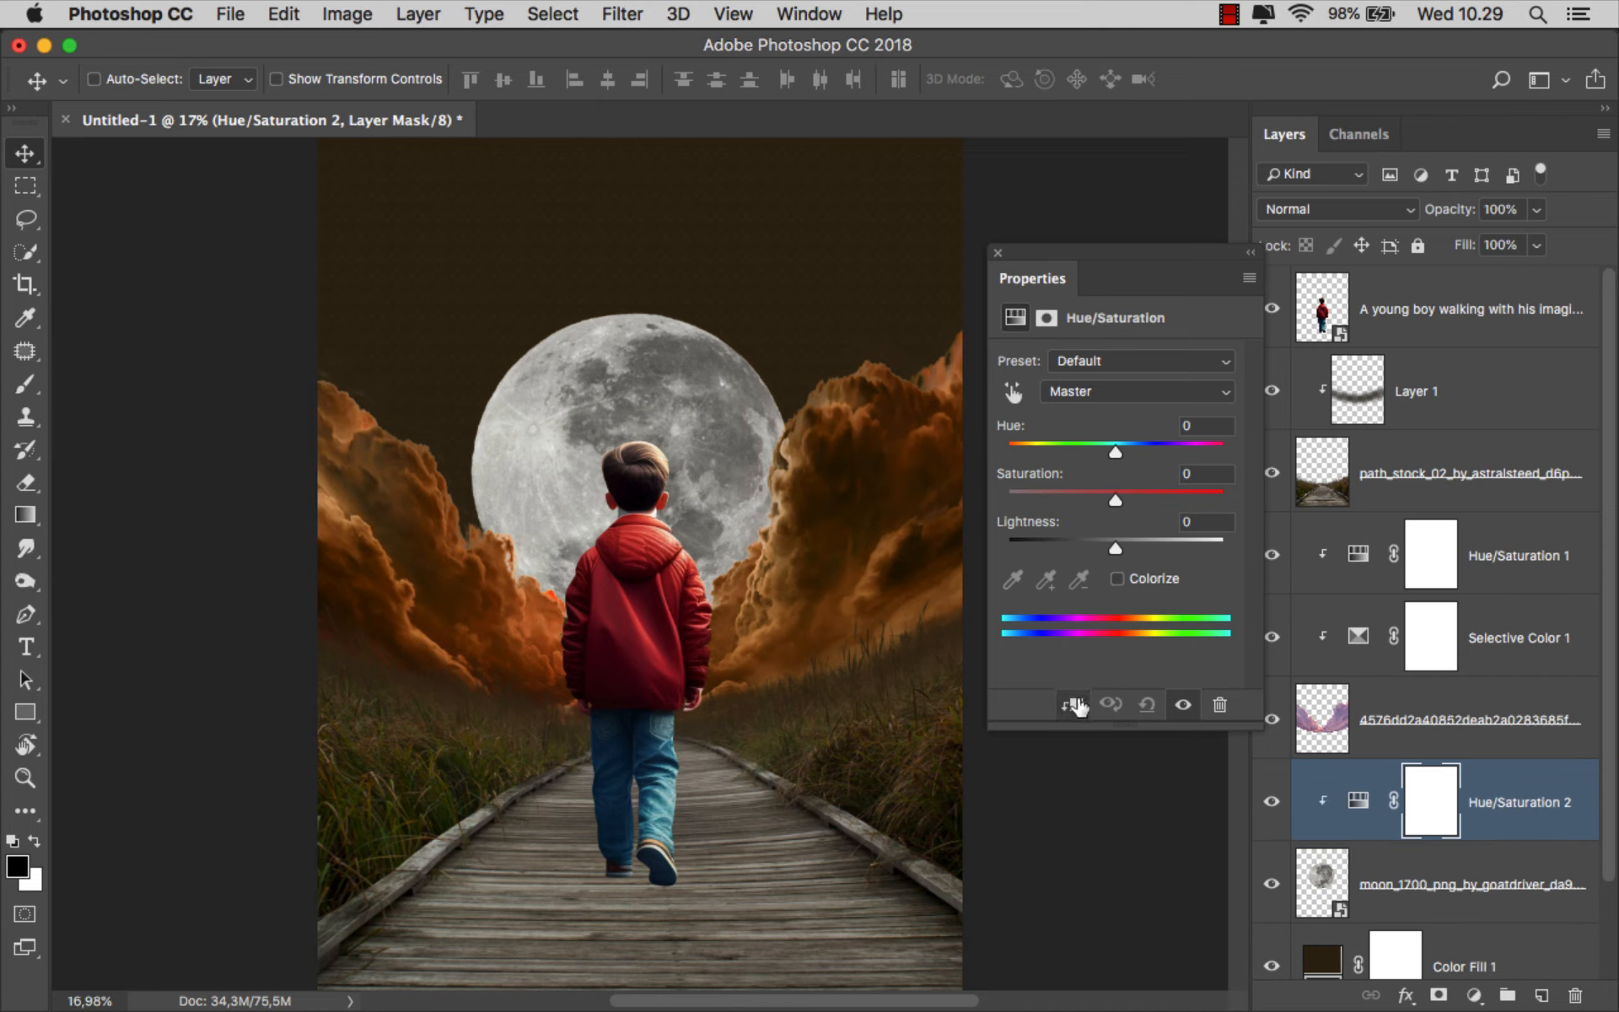
click(1116, 577)
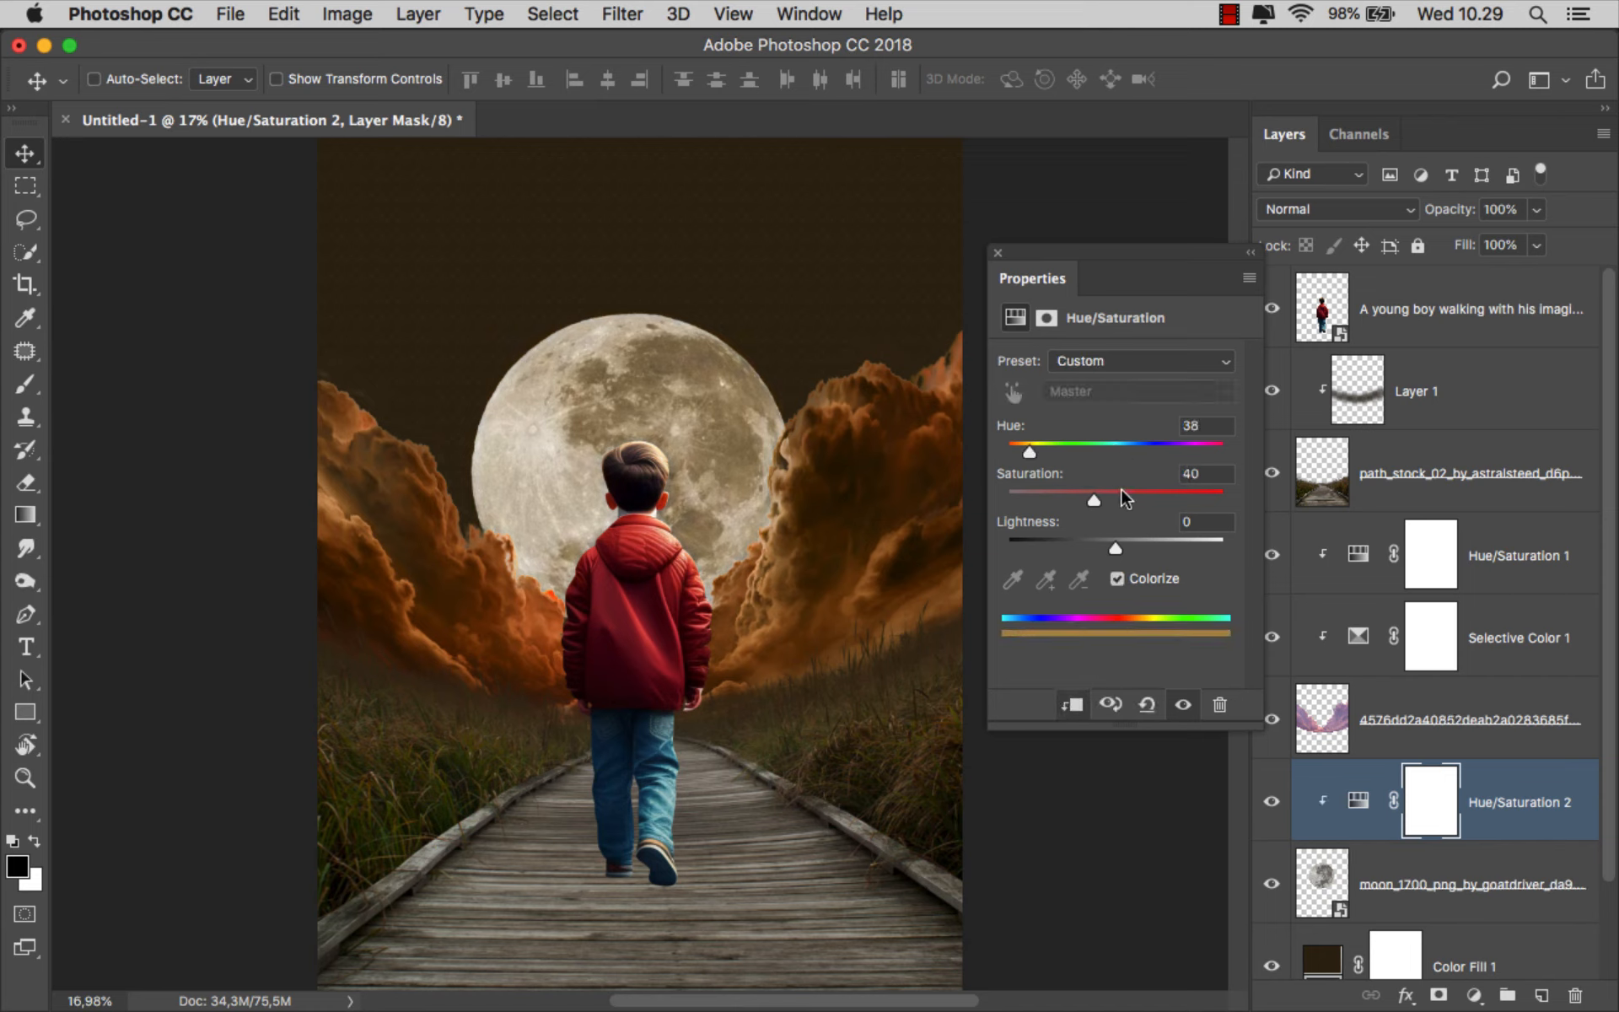
drag(1124, 497, 1145, 496)
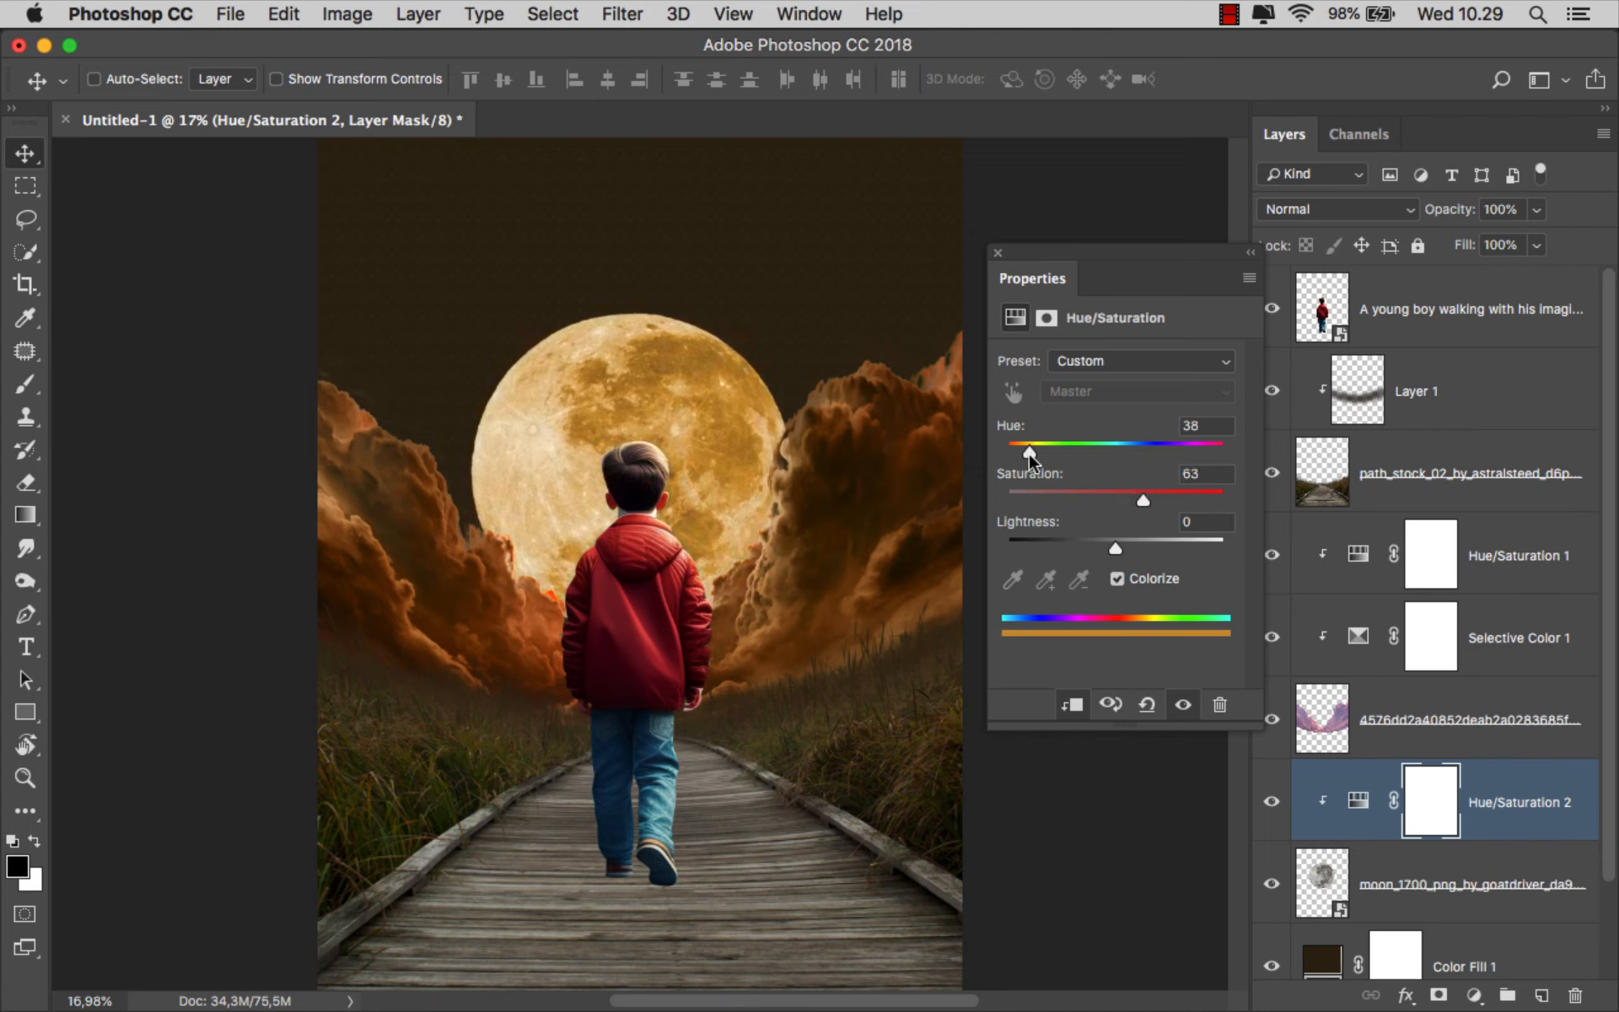
drag(1027, 452, 1022, 455)
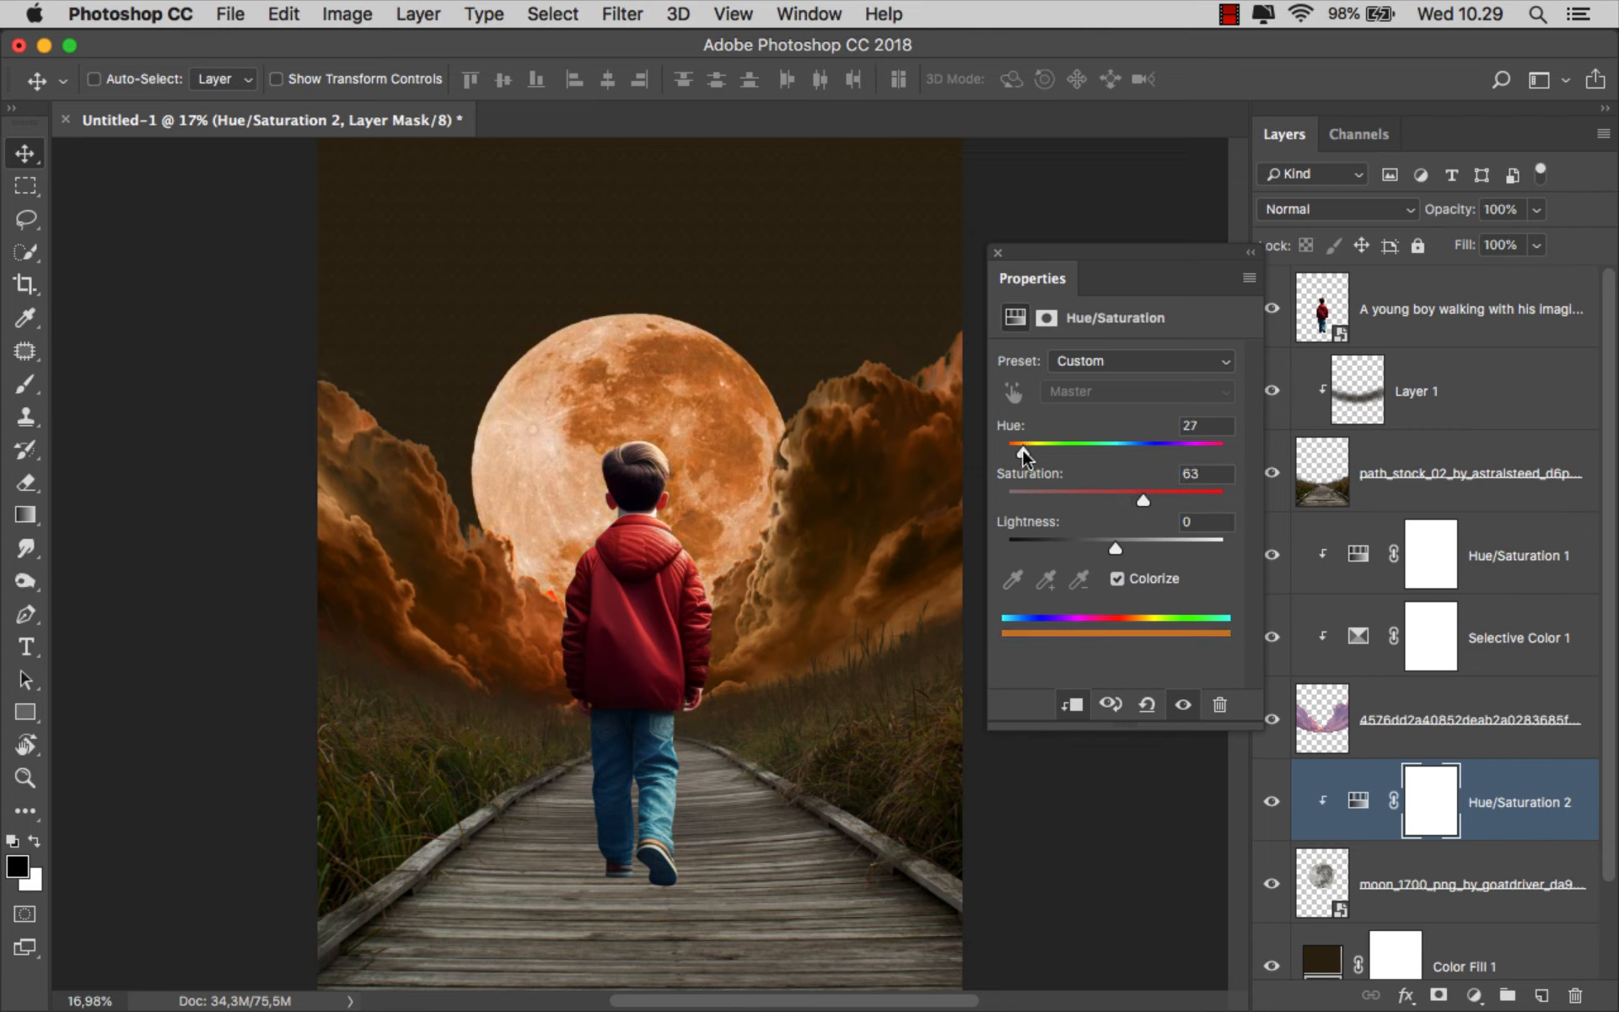
click(996, 252)
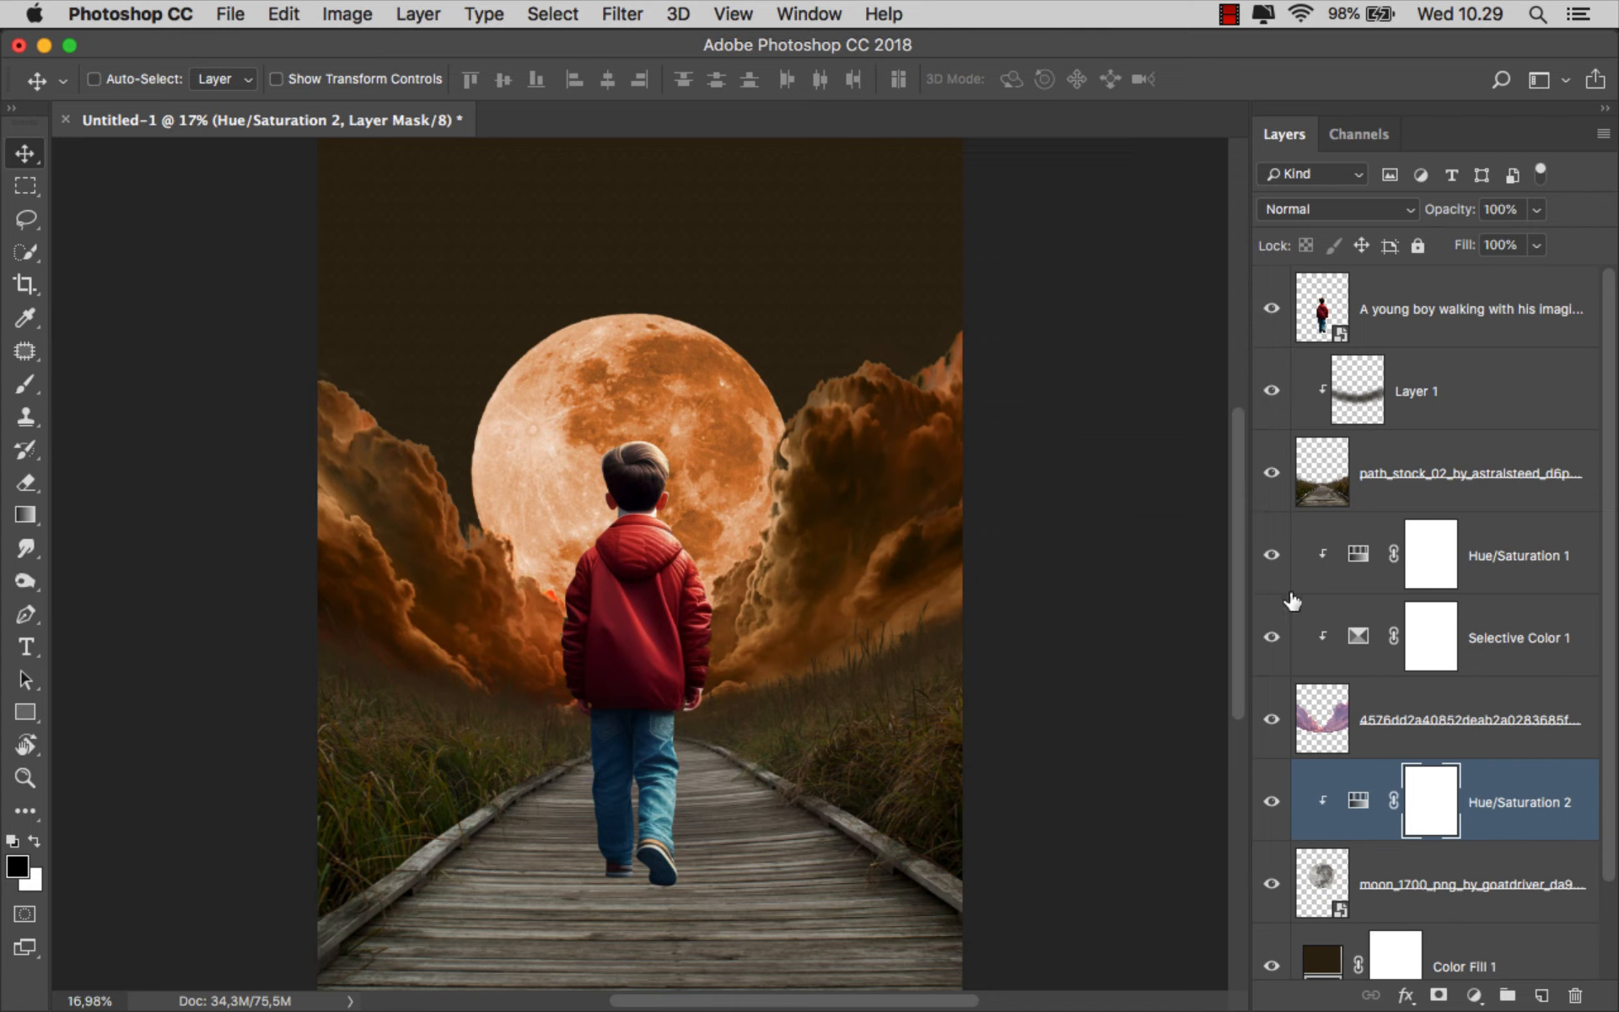
Add a second Hue/Saturation adjustment clipped to the moon, with Colorize on and Saturation at 100
click(1487, 777)
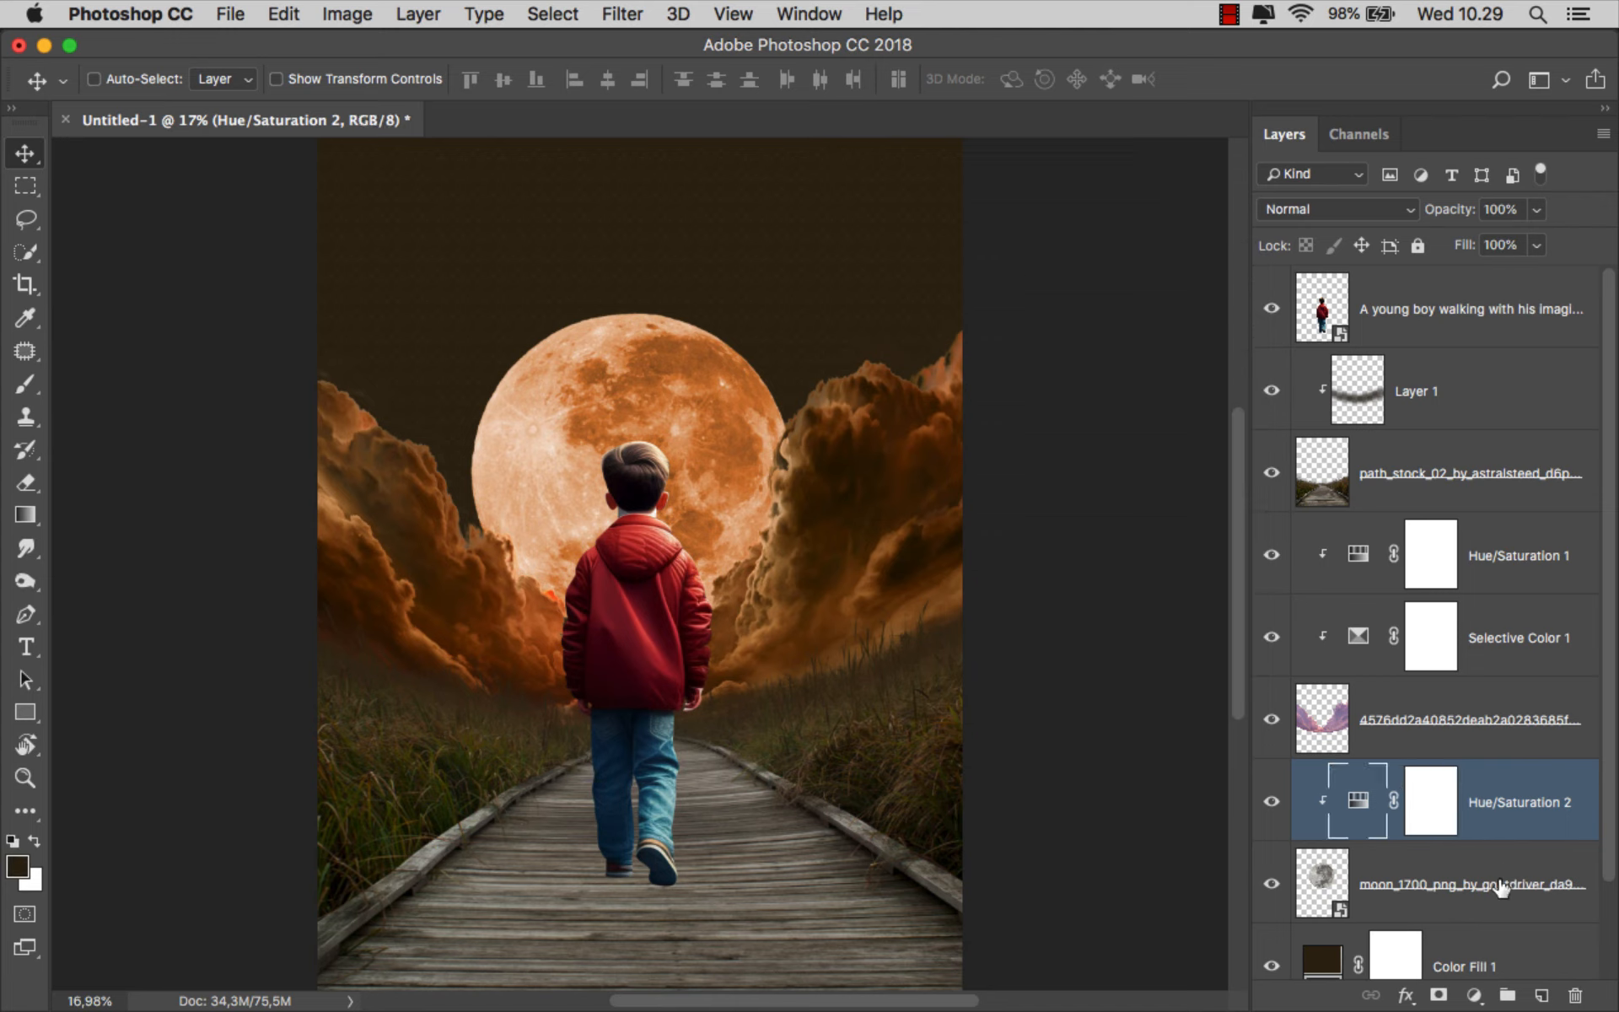
click(1474, 994)
click(1484, 715)
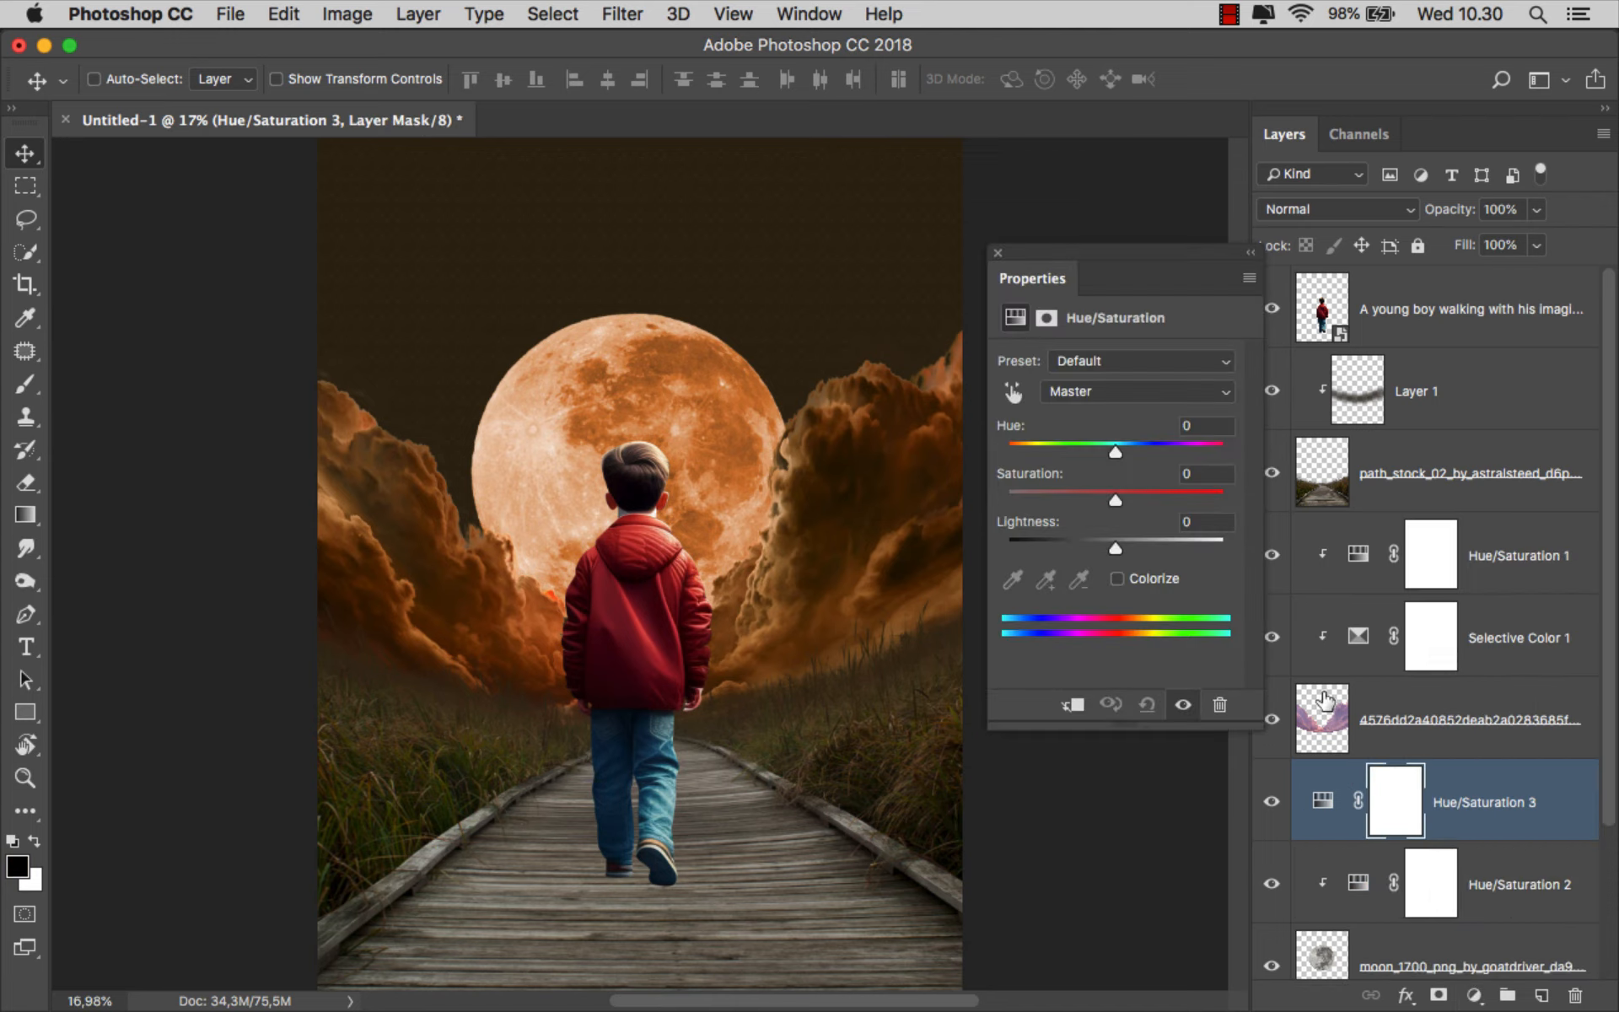
click(1071, 704)
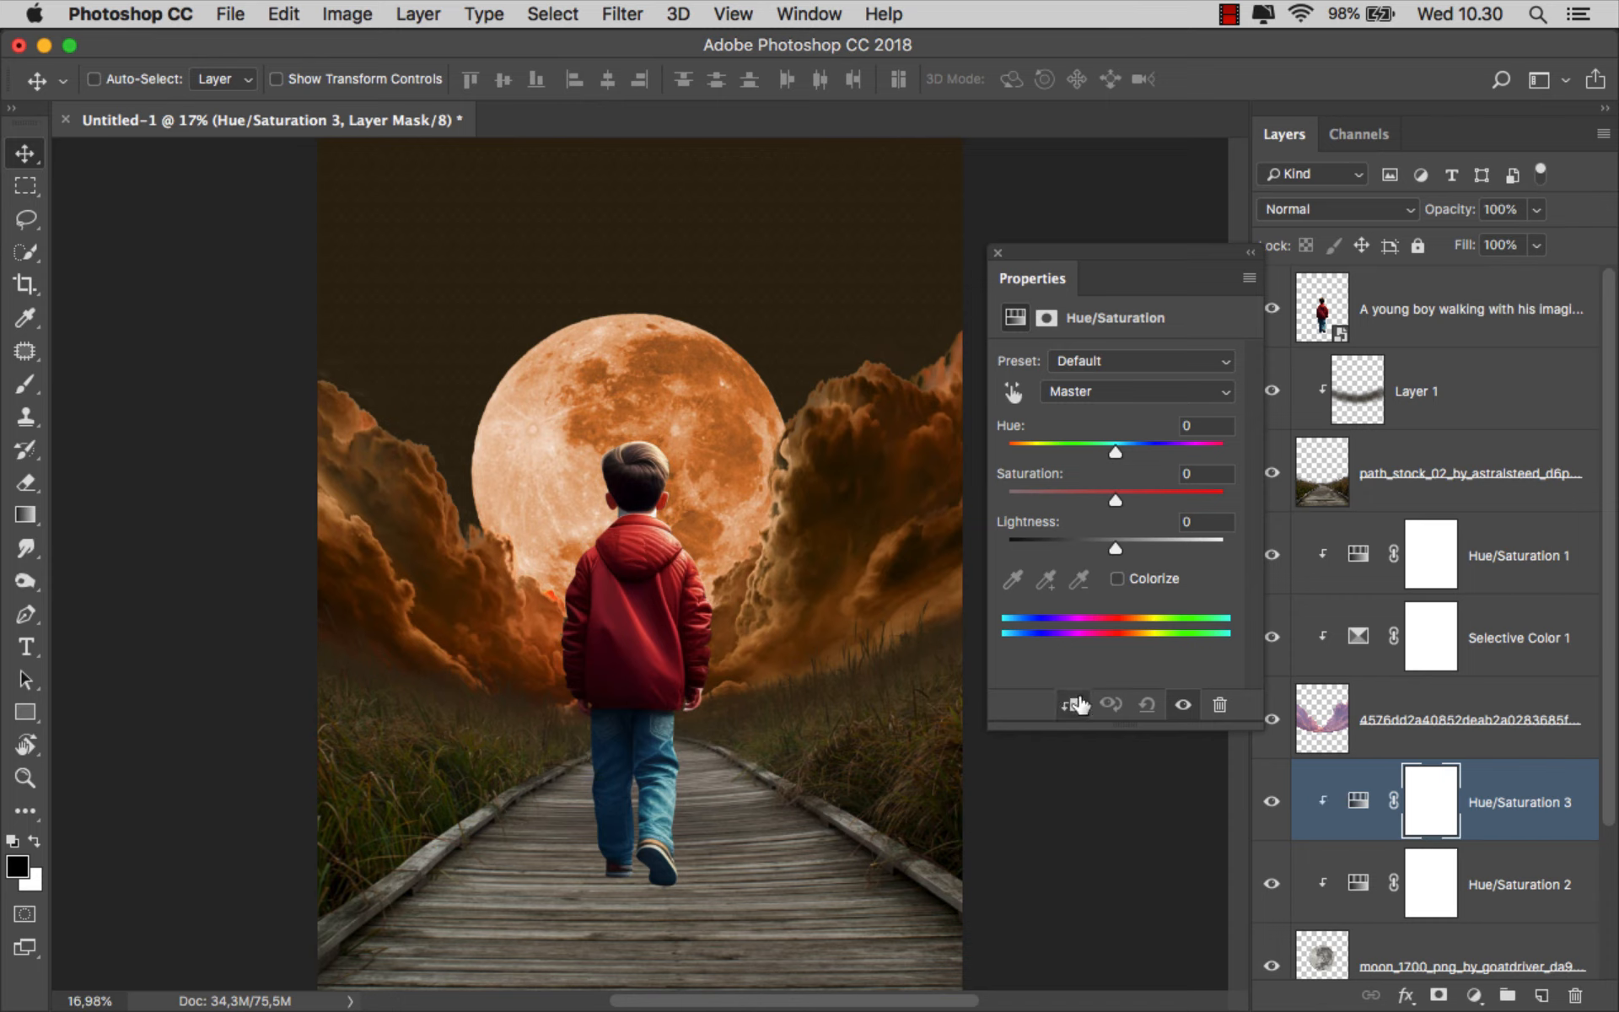
click(1118, 579)
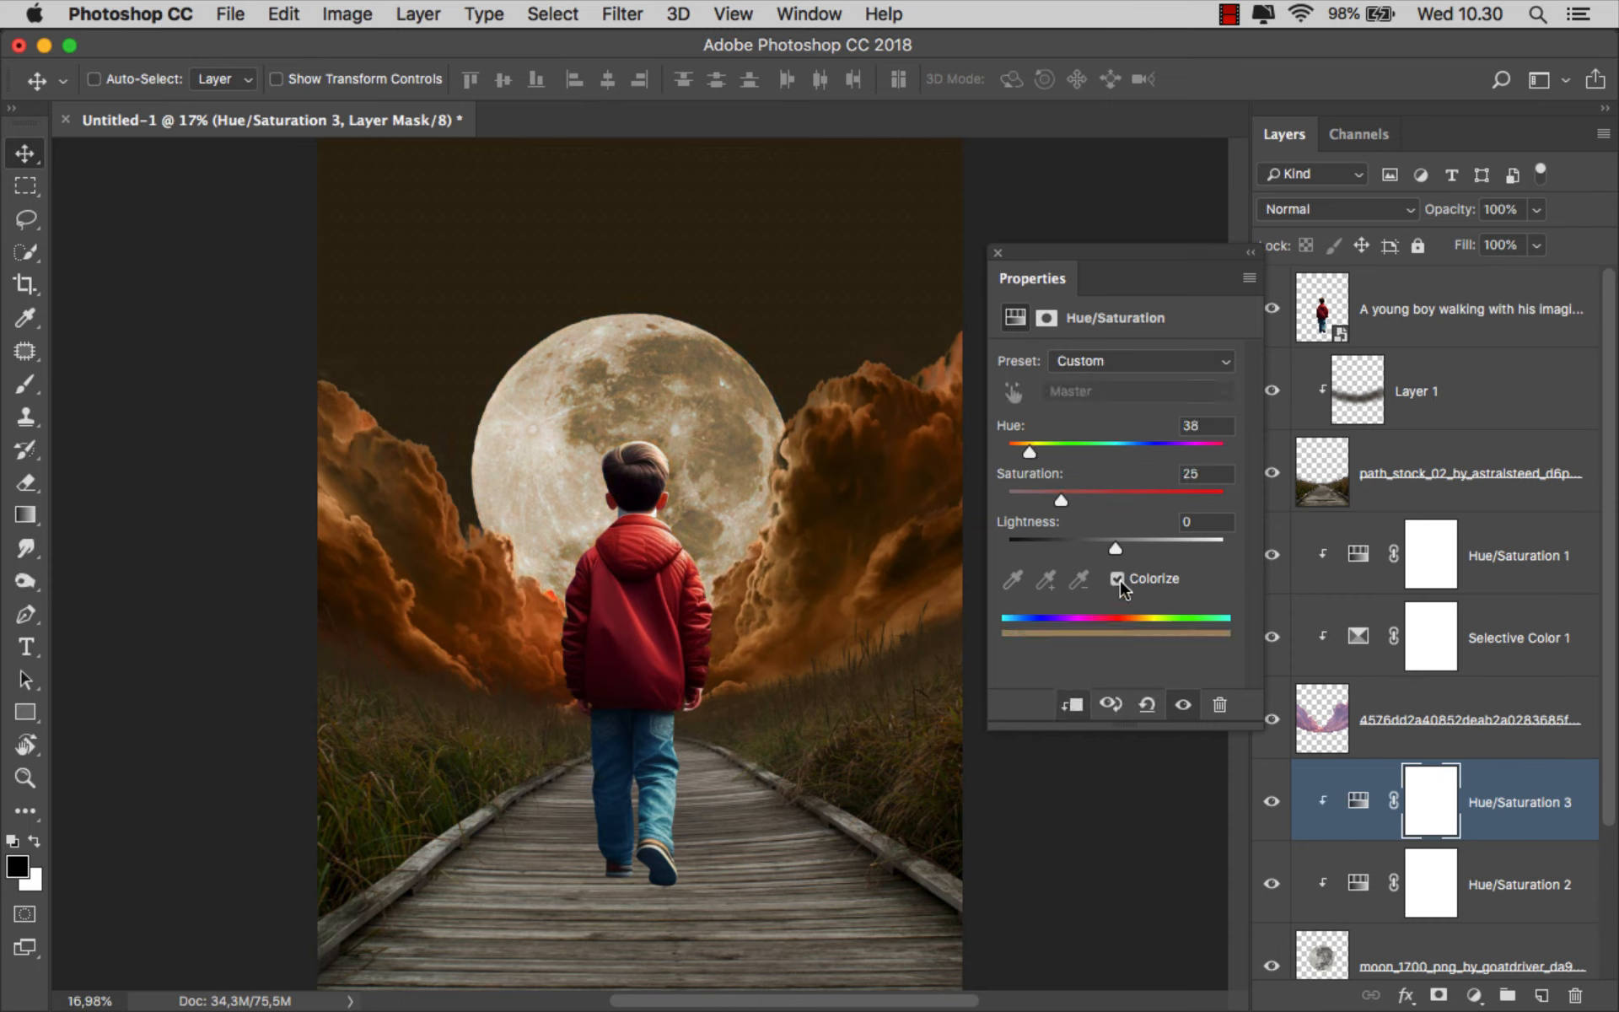
drag(1064, 506, 1252, 505)
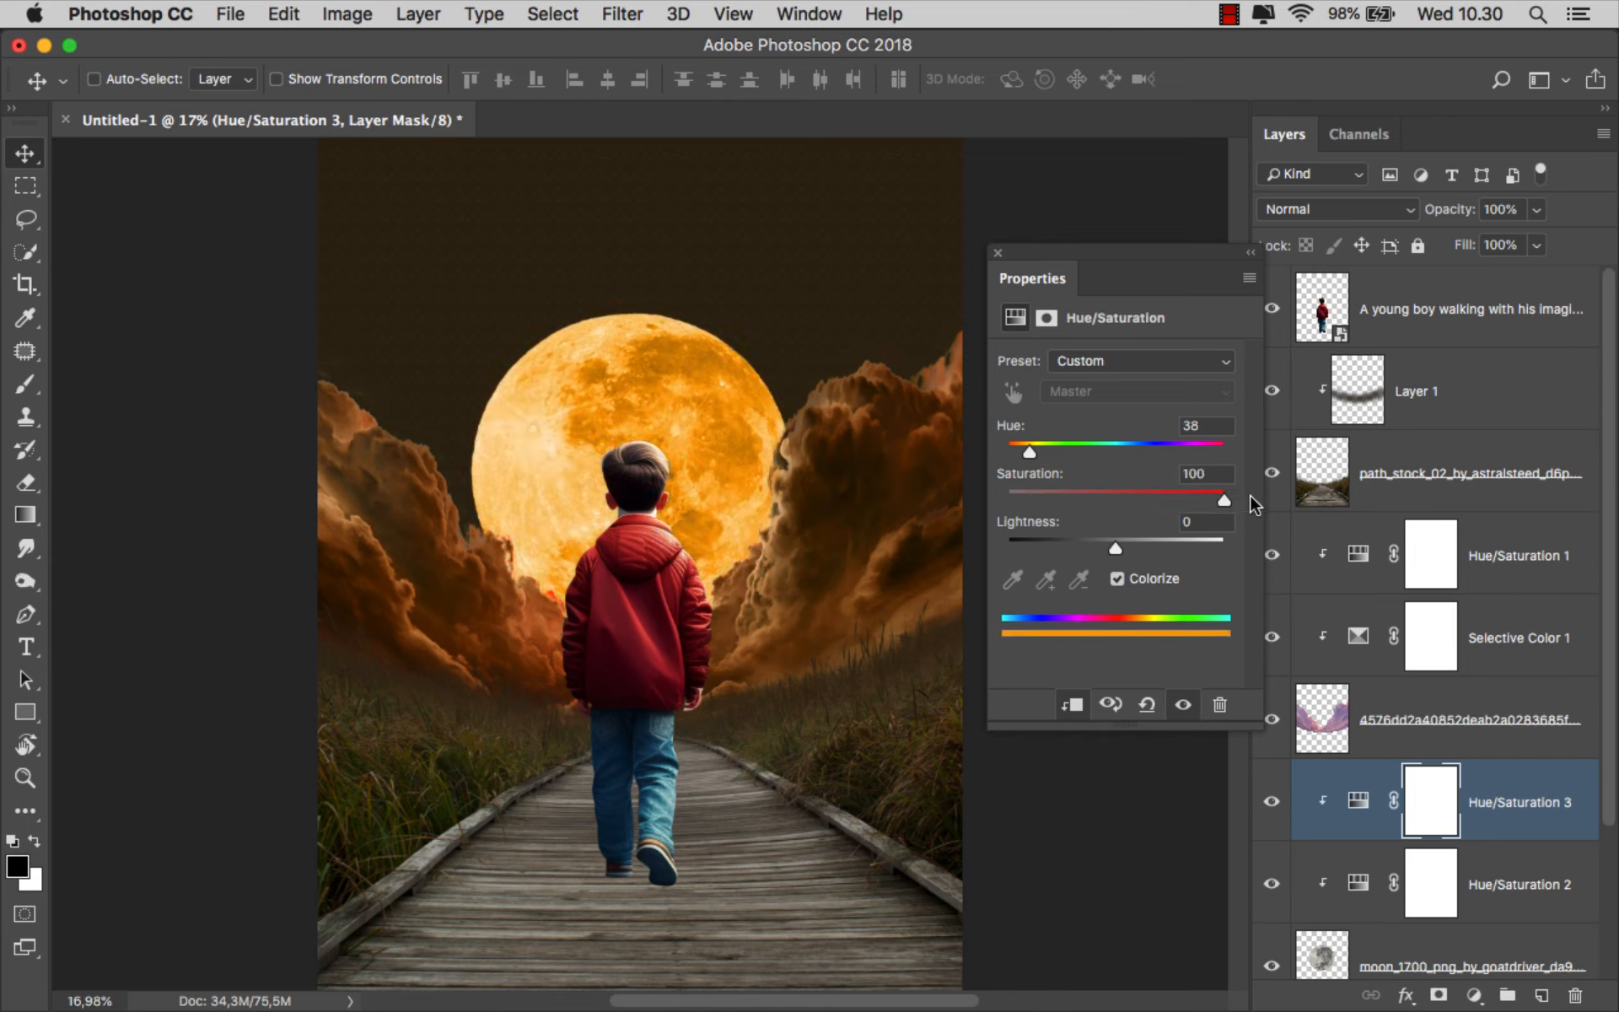
Set Hue/Saturation 3 to Screen blend mode with Hue 29 and compare the moon with and without it
click(1331, 220)
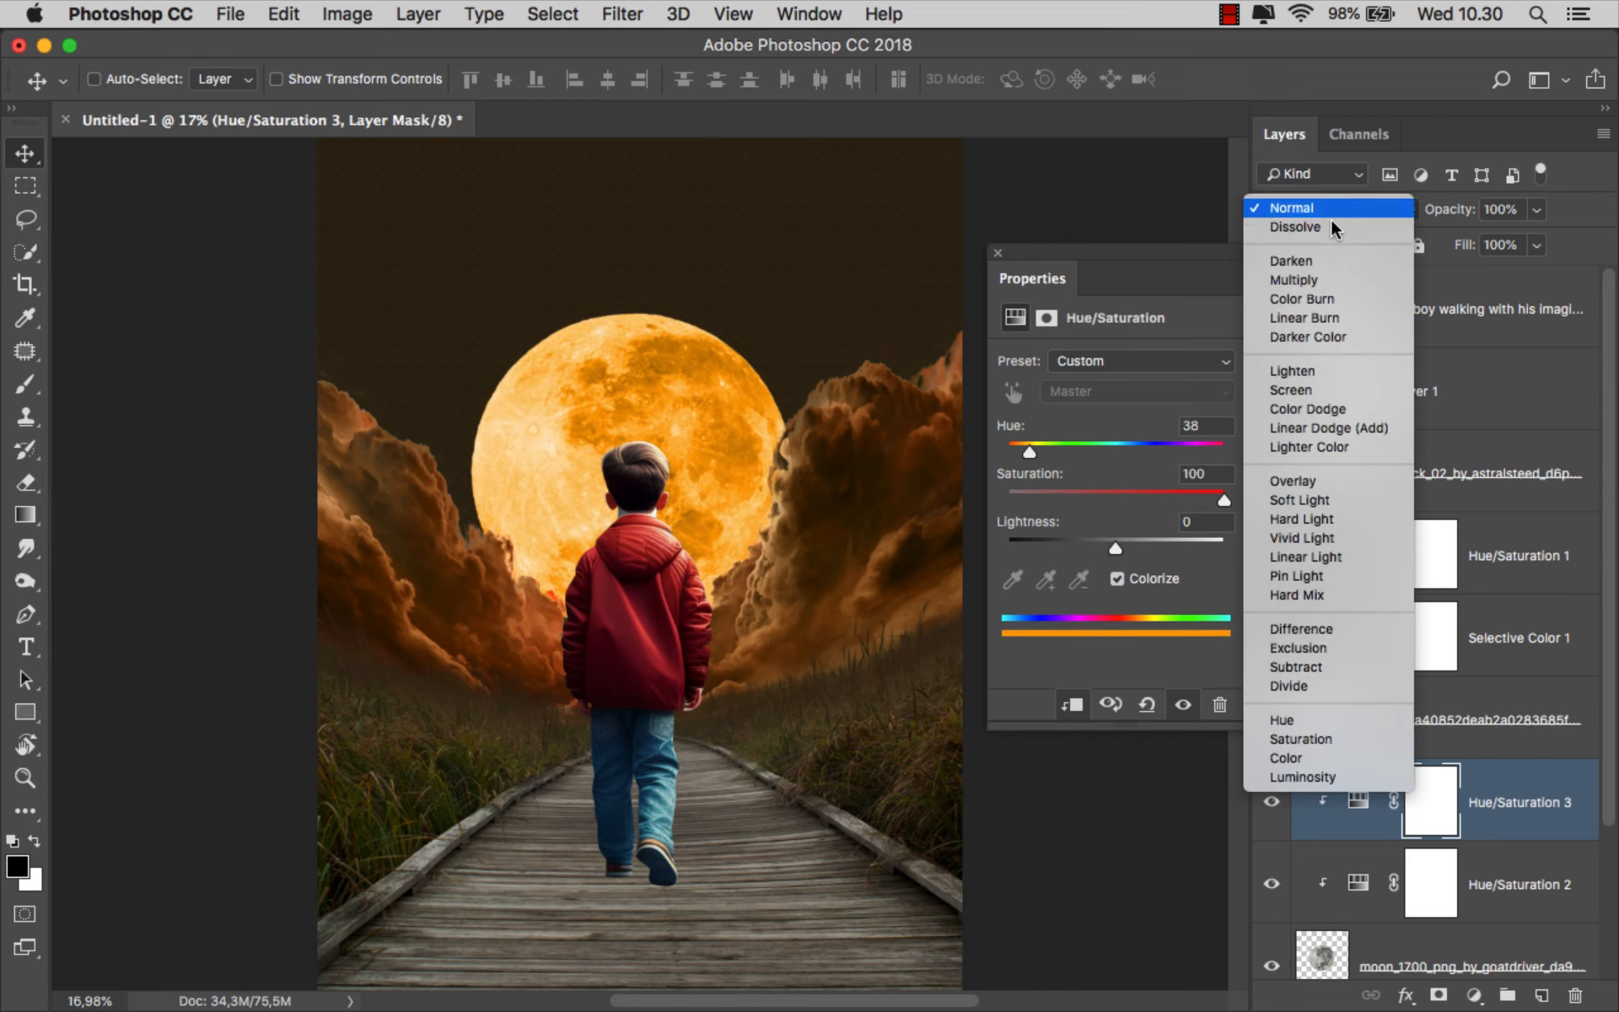
click(1324, 386)
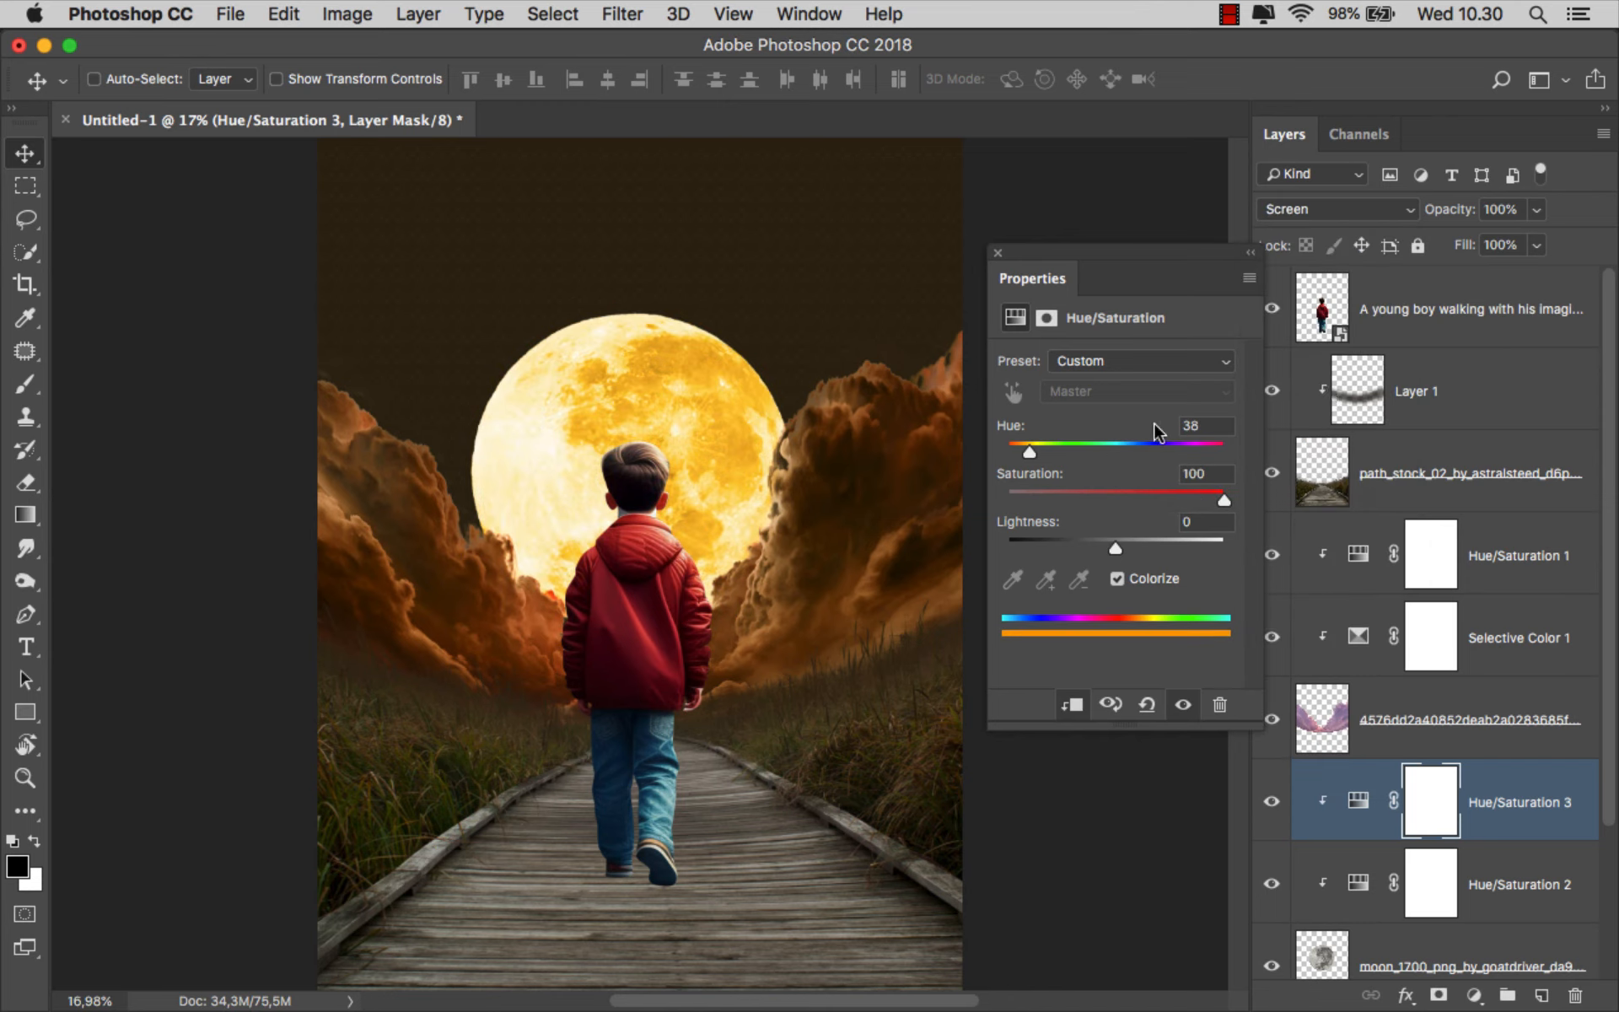
drag(1027, 452, 1023, 452)
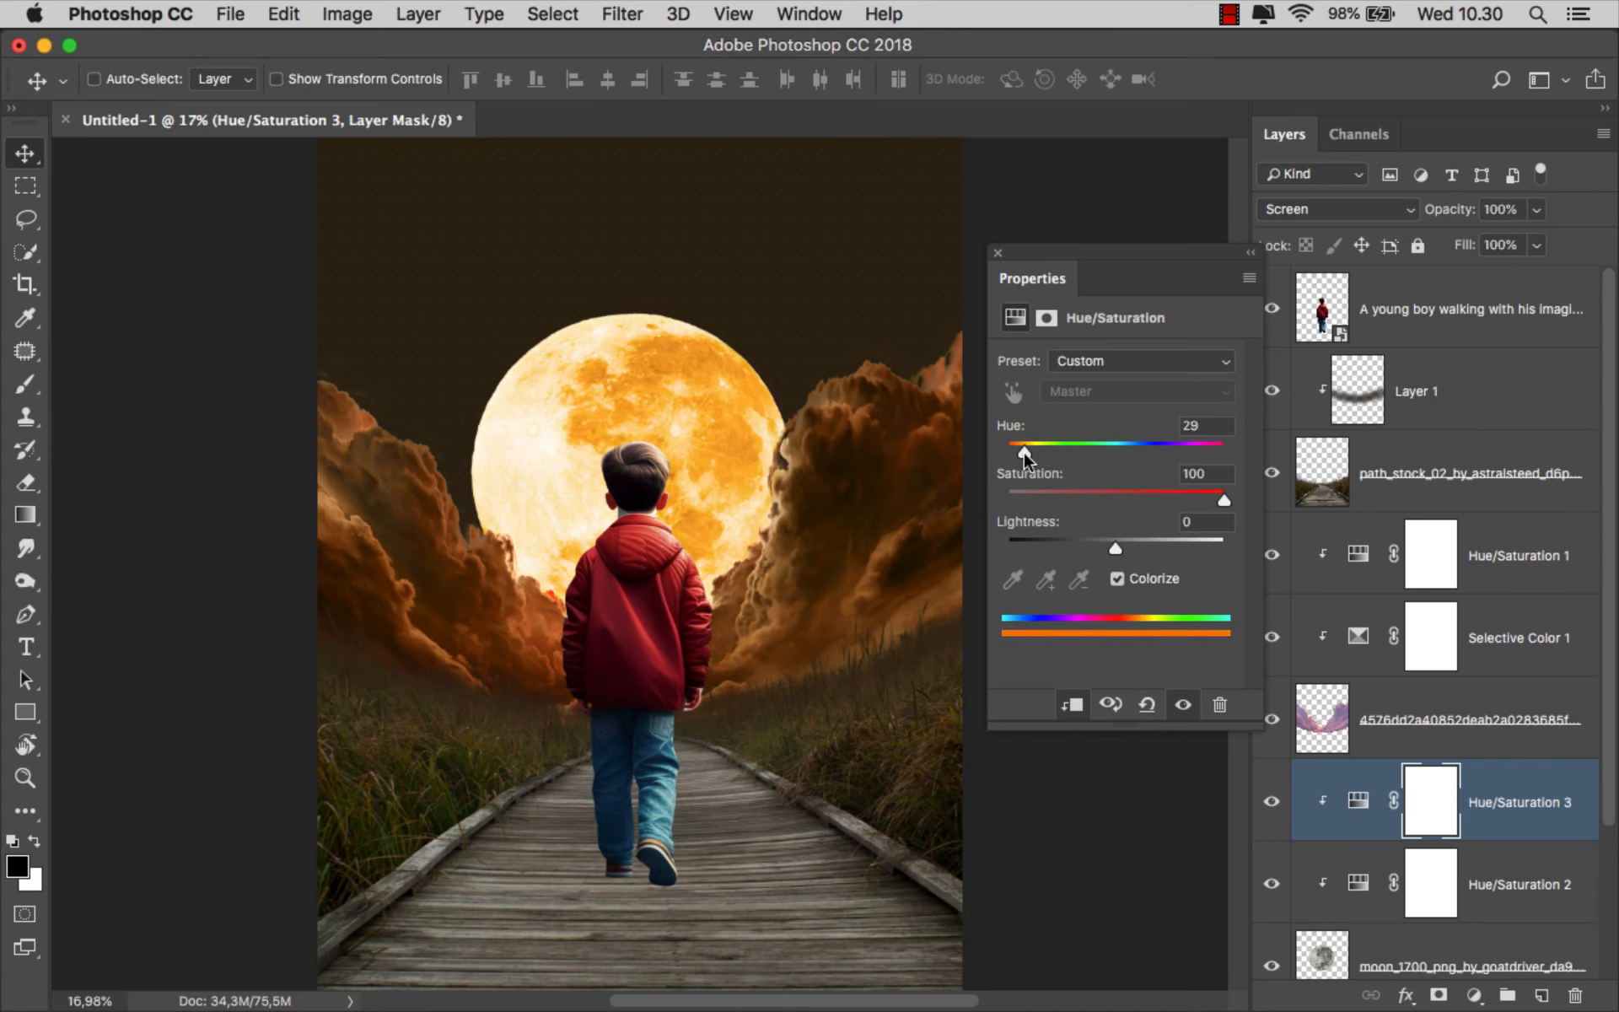
click(998, 252)
click(1270, 801)
click(1271, 801)
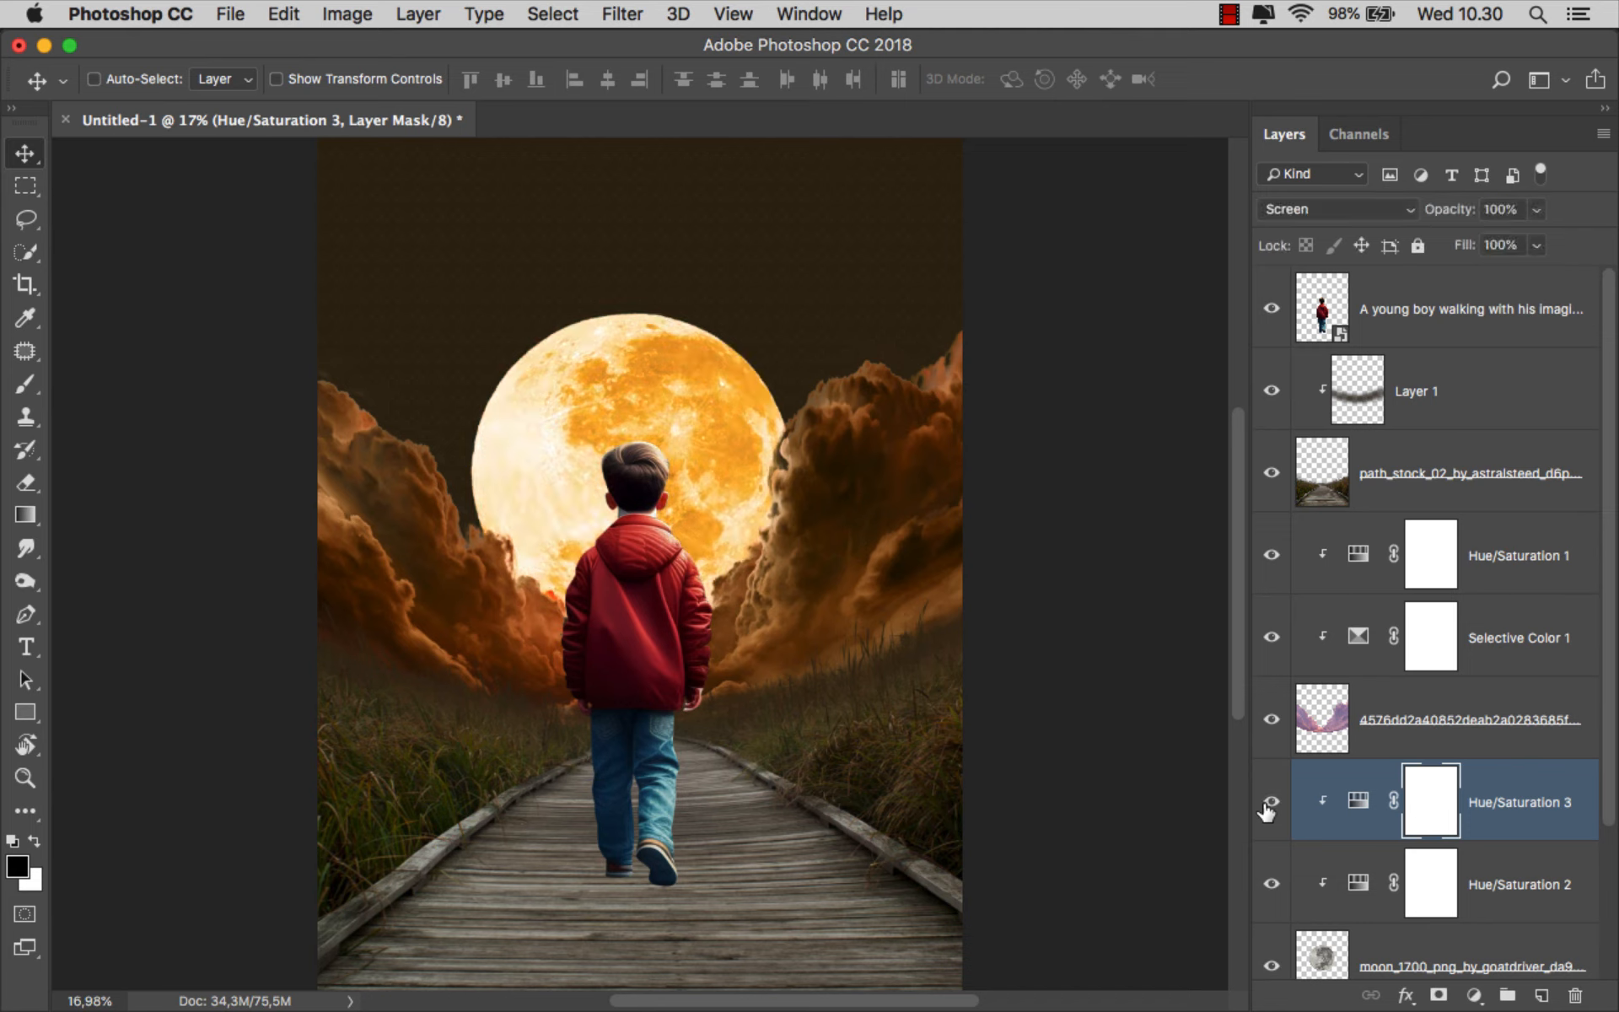
click(1483, 808)
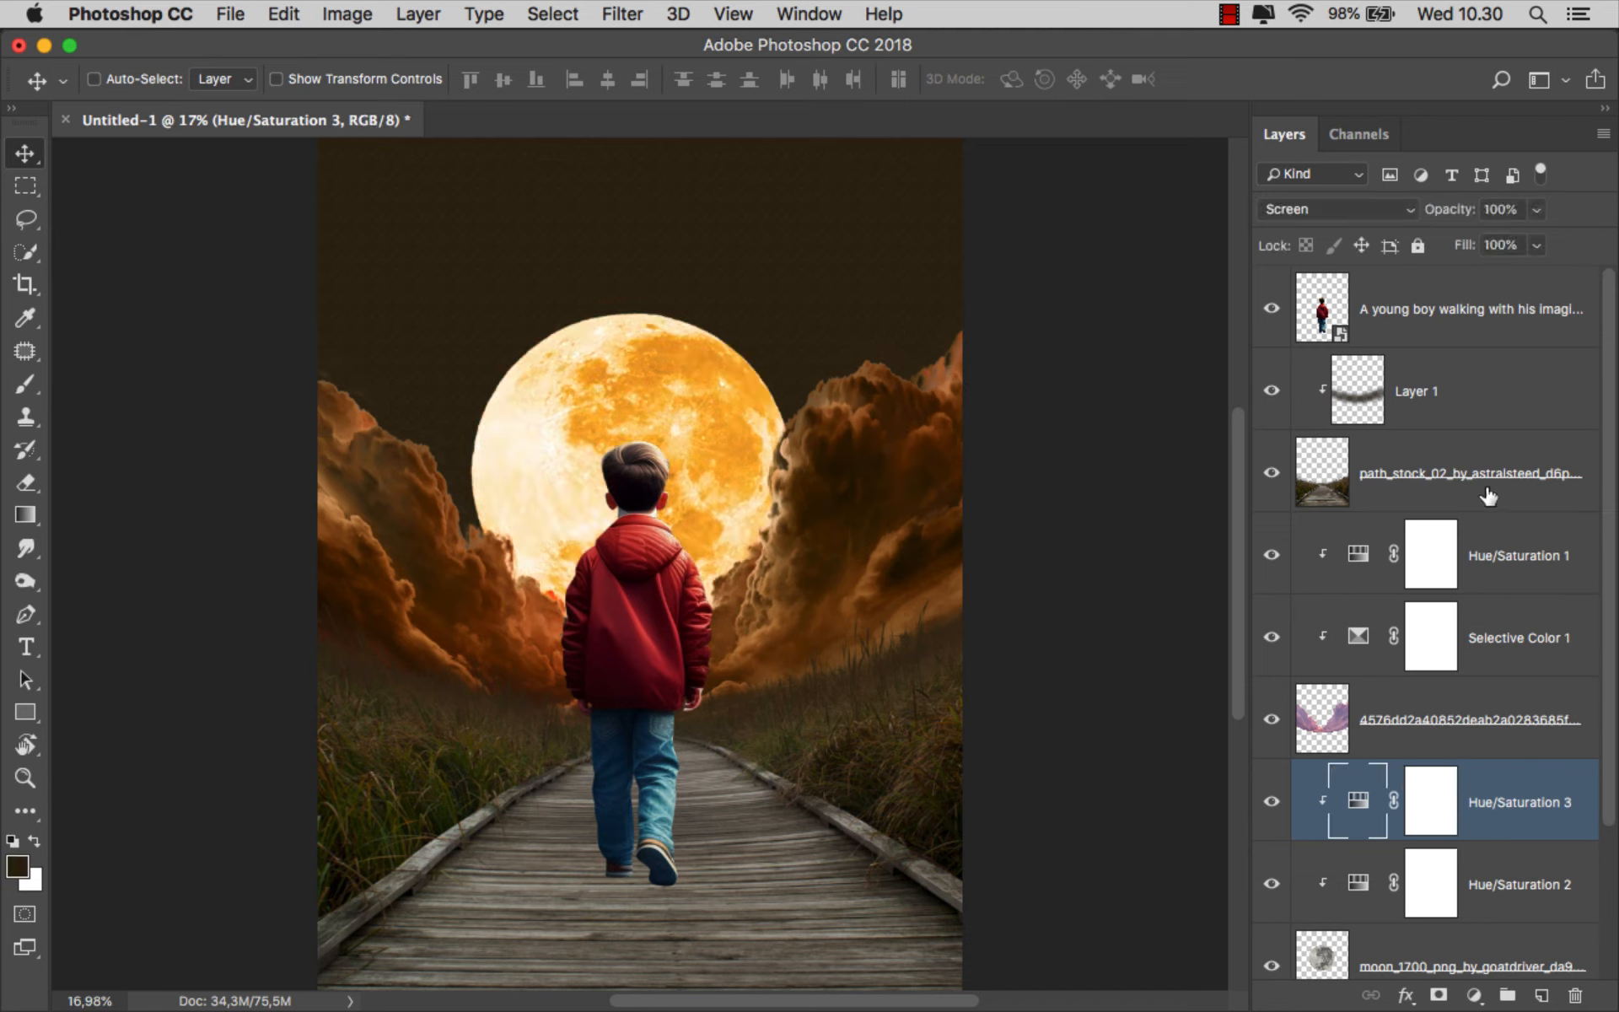
Place the stormy sky texture image from Finder and move its layer directly below the moon layer
click(1477, 327)
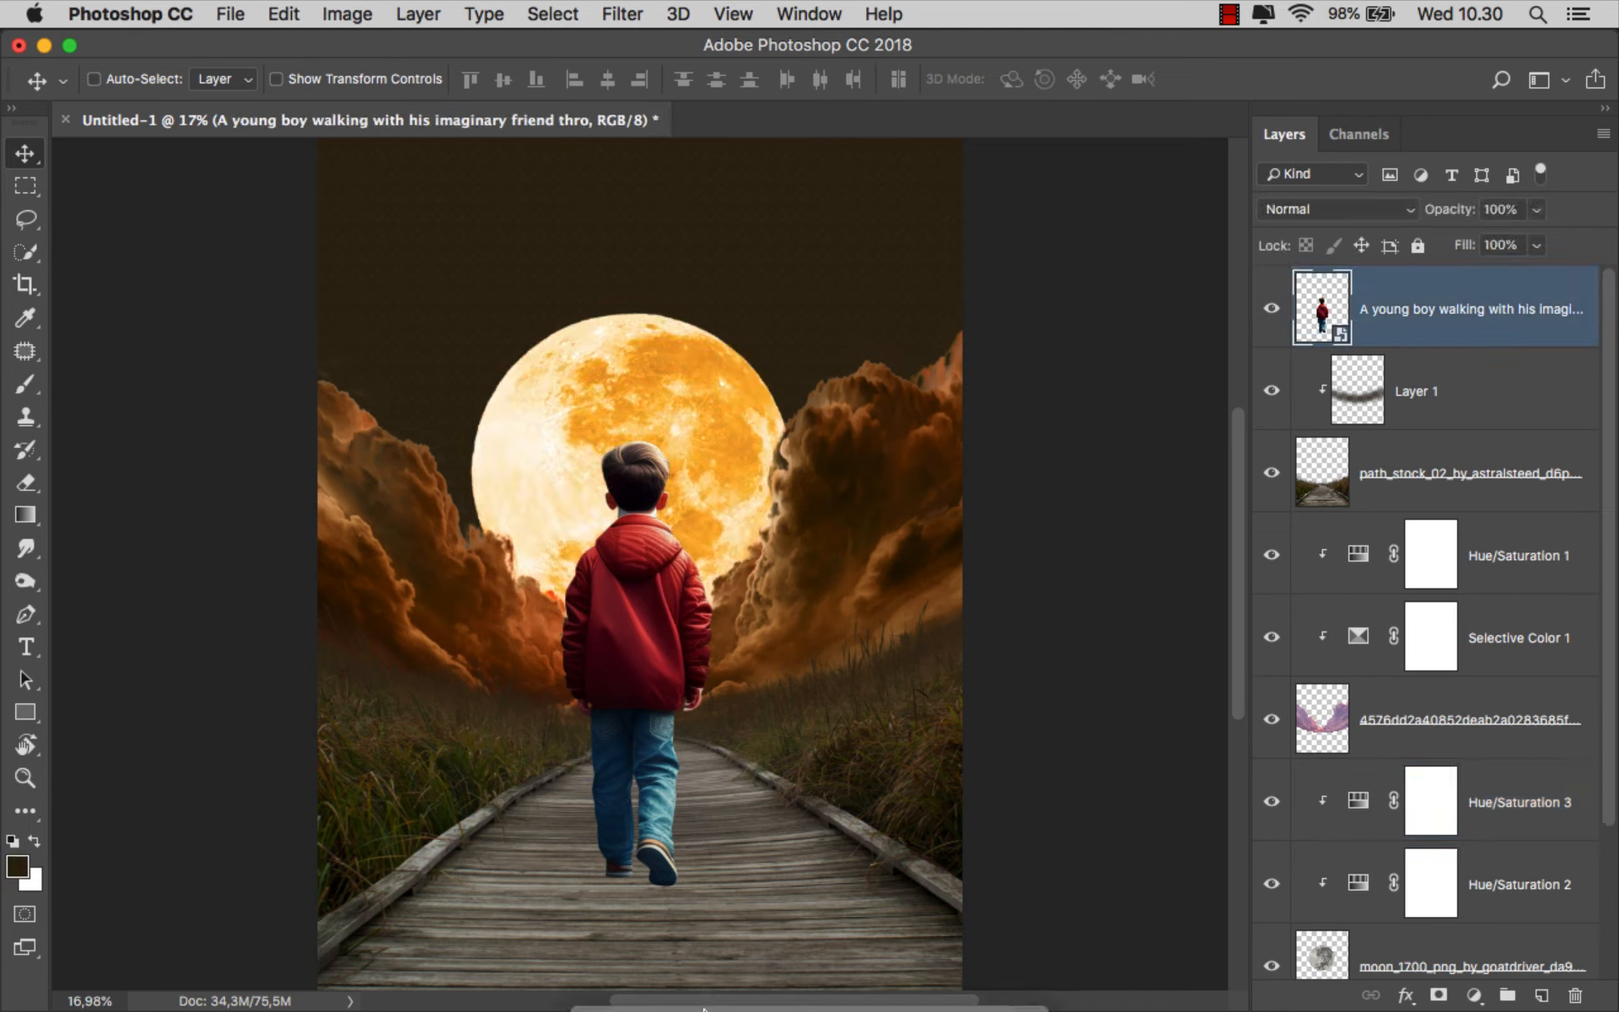
click(622, 957)
drag(997, 196, 810, 548)
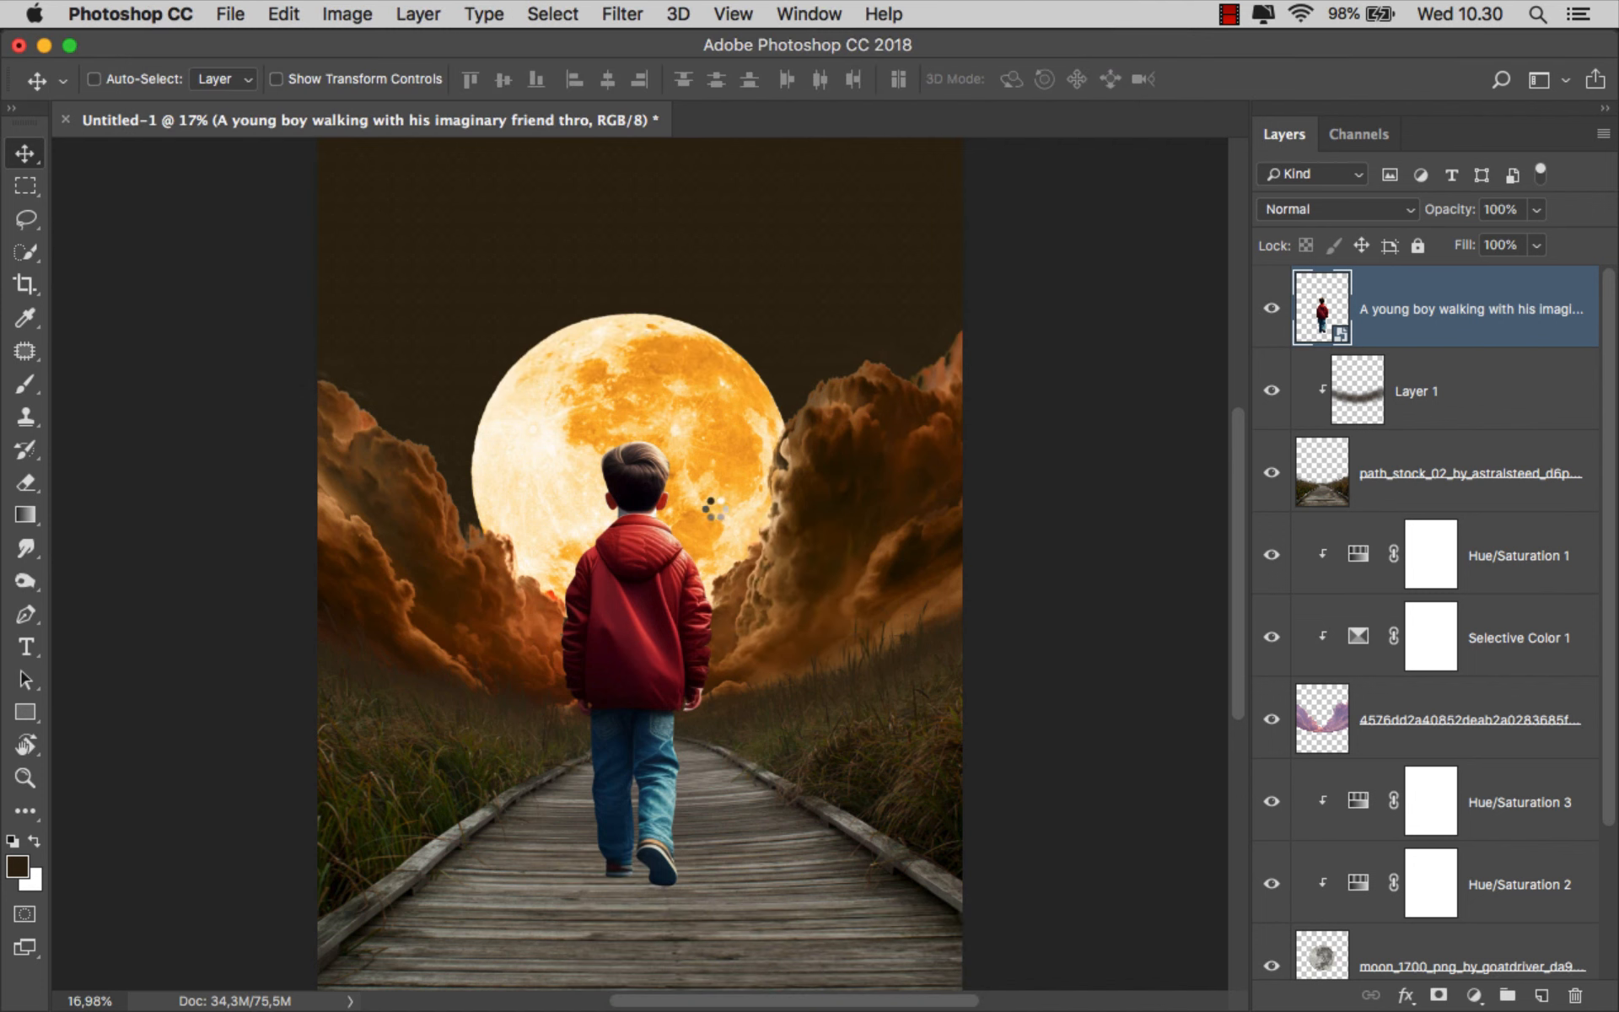
click(923, 79)
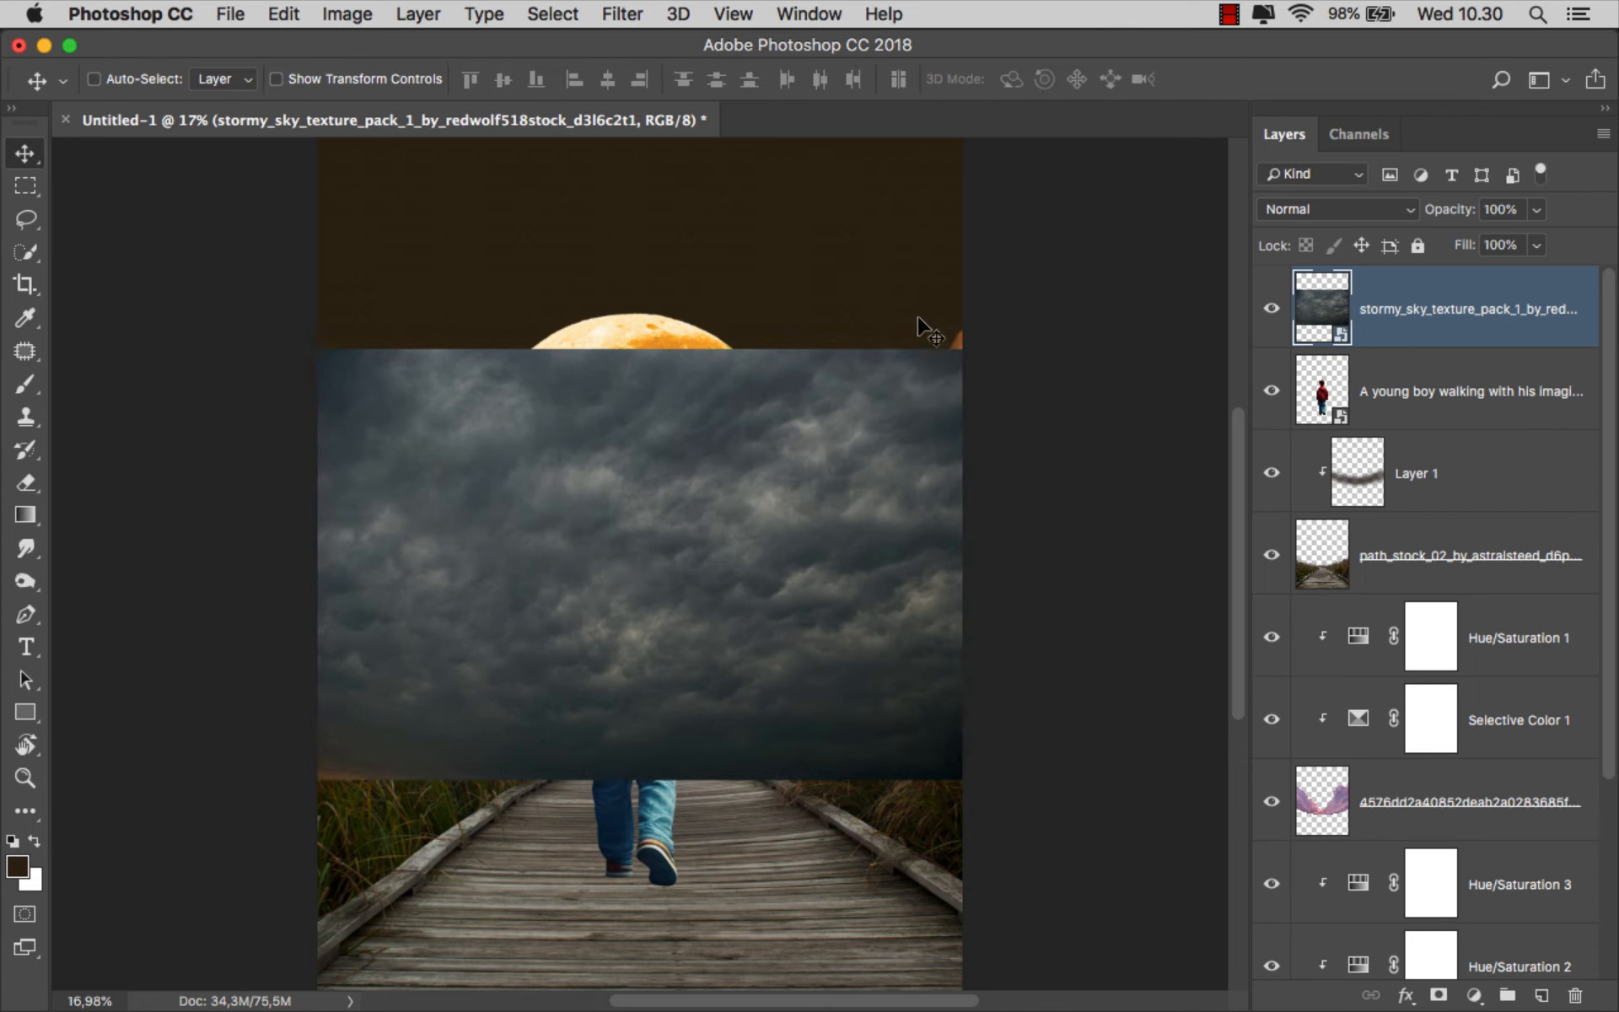
drag(1393, 314, 1392, 831)
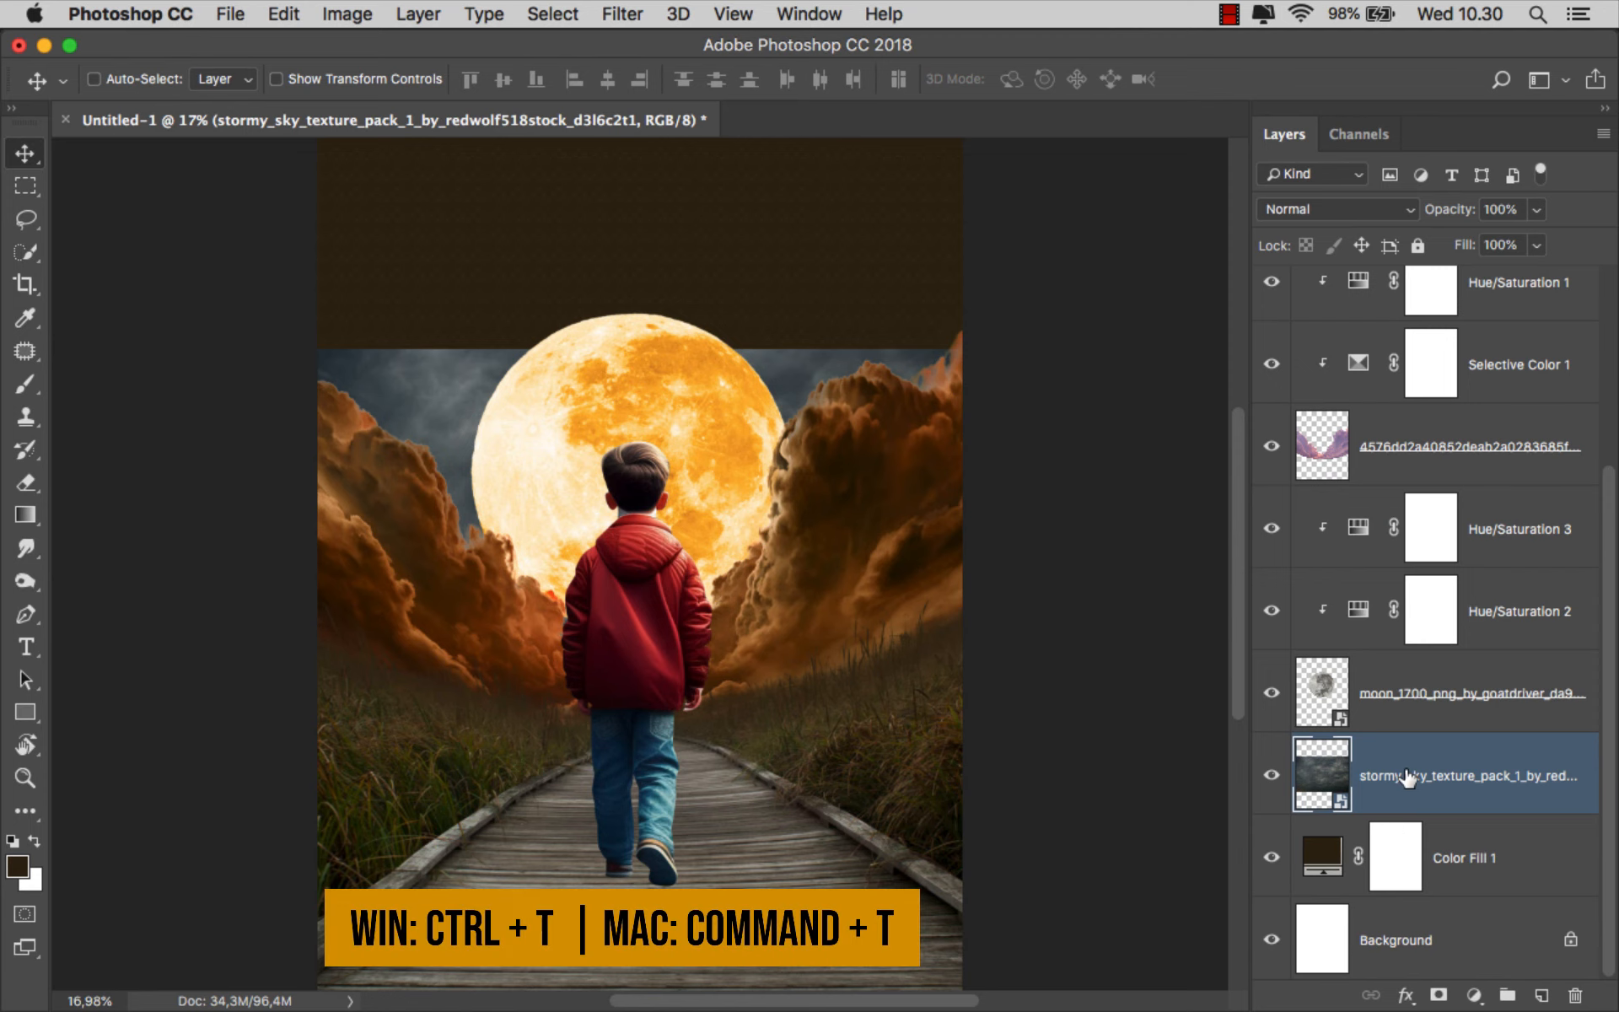
Move the stormy sky to the canvas's upper edge and stretch its height to 81.75% so it fills the area behind the moon
key(super+t)
key(super+0)
drag(661, 527, 661, 263)
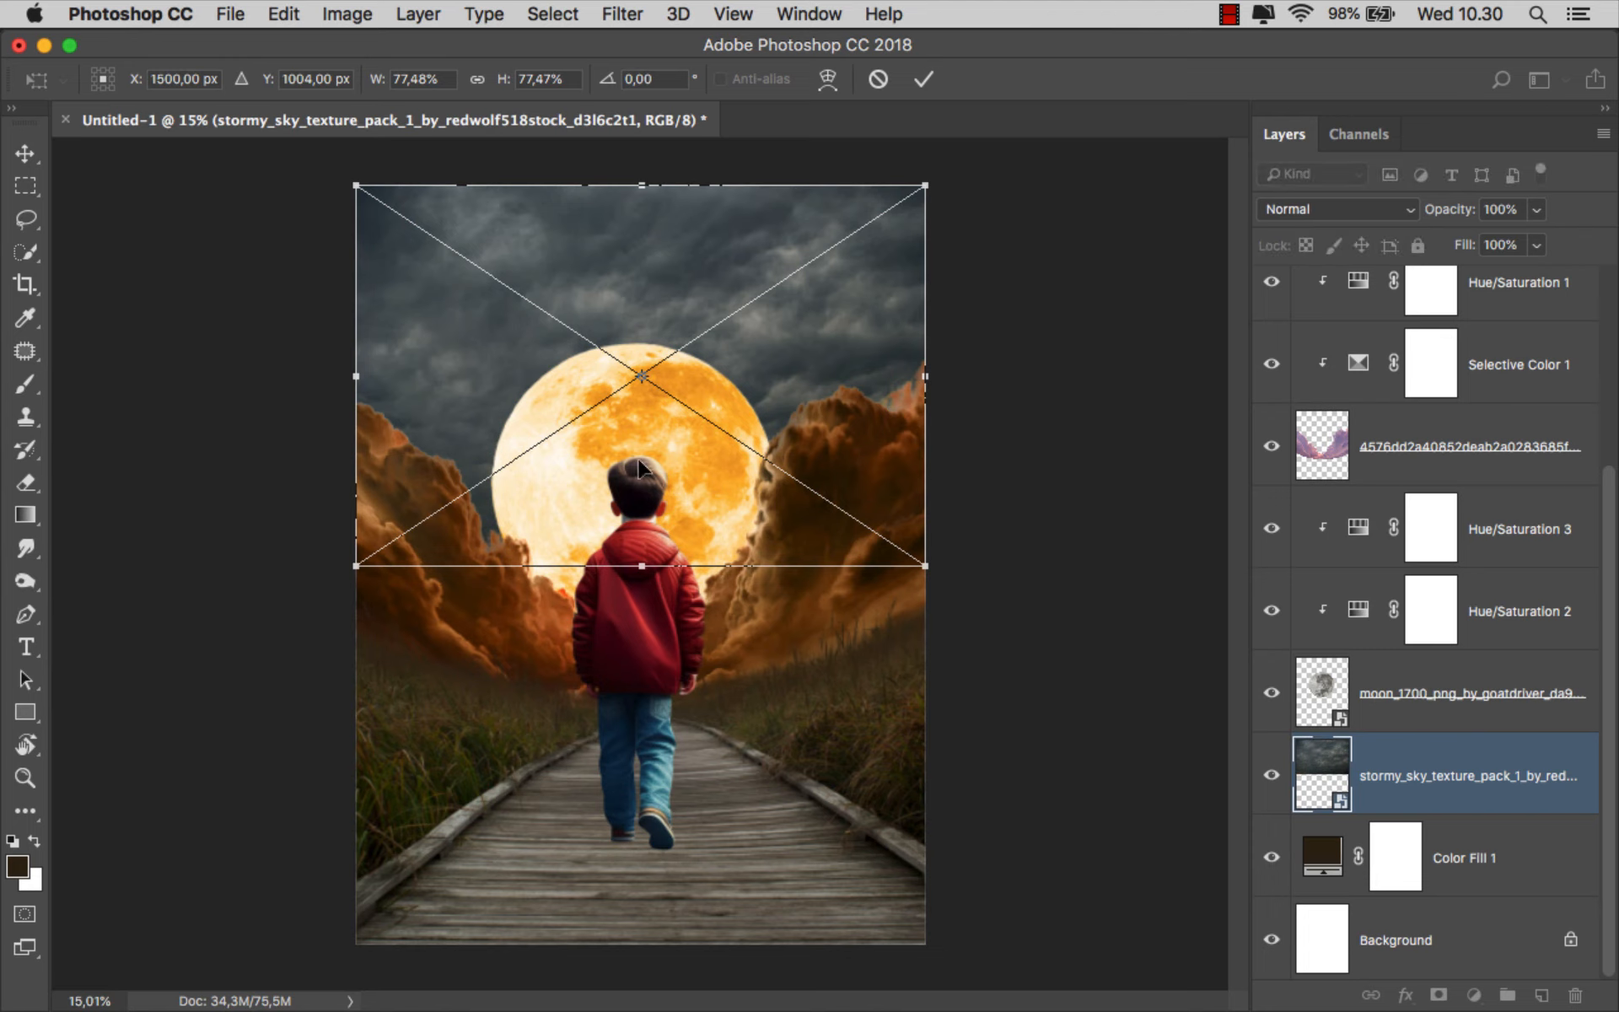
drag(642, 567, 643, 590)
scroll(675, 590, up, 1)
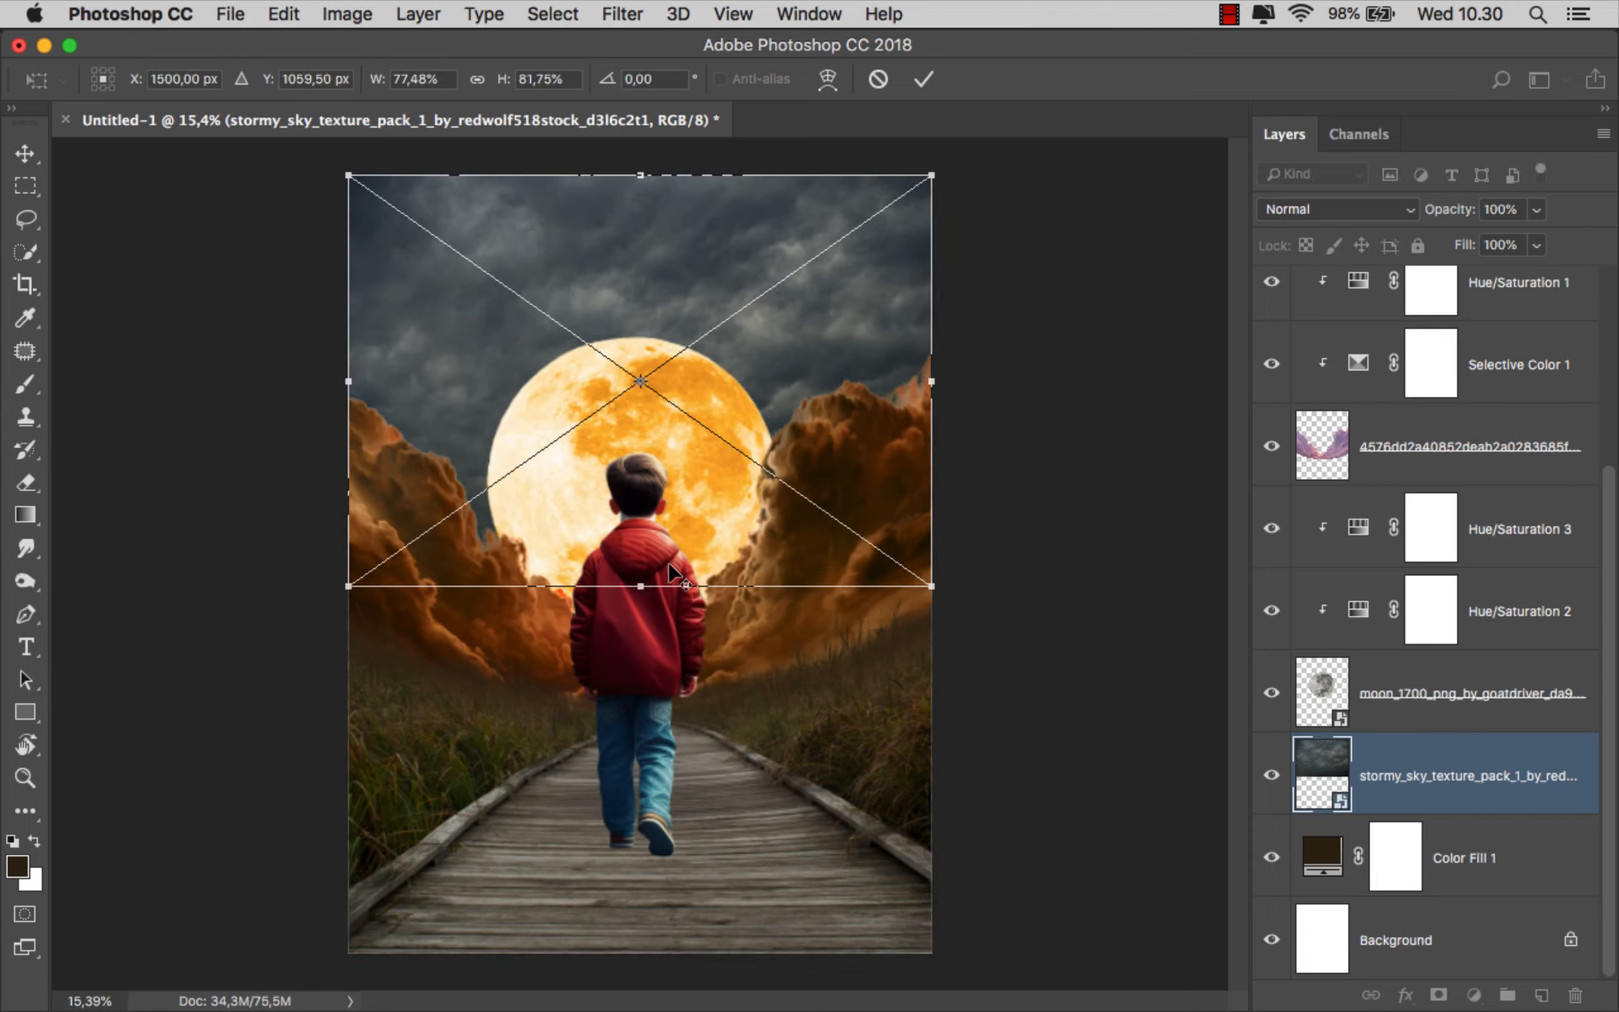
drag(738, 465, 739, 465)
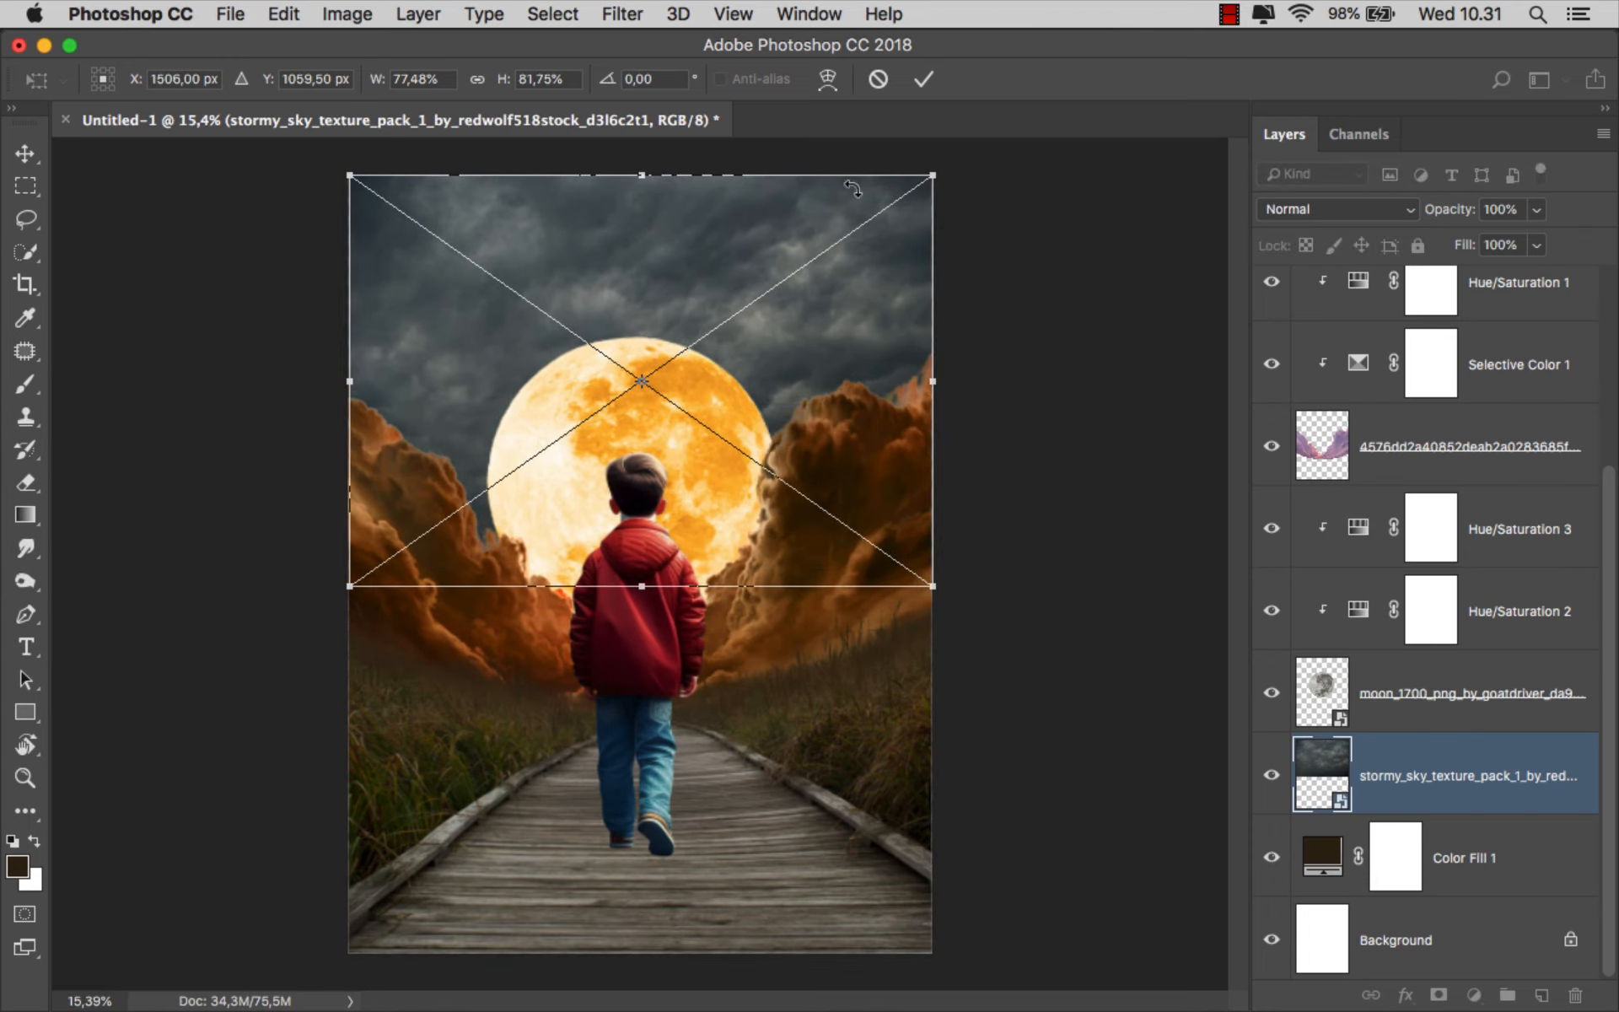
click(924, 78)
Set the stormy sky layer's blend mode to Soft Light
scroll(709, 299, up, 1)
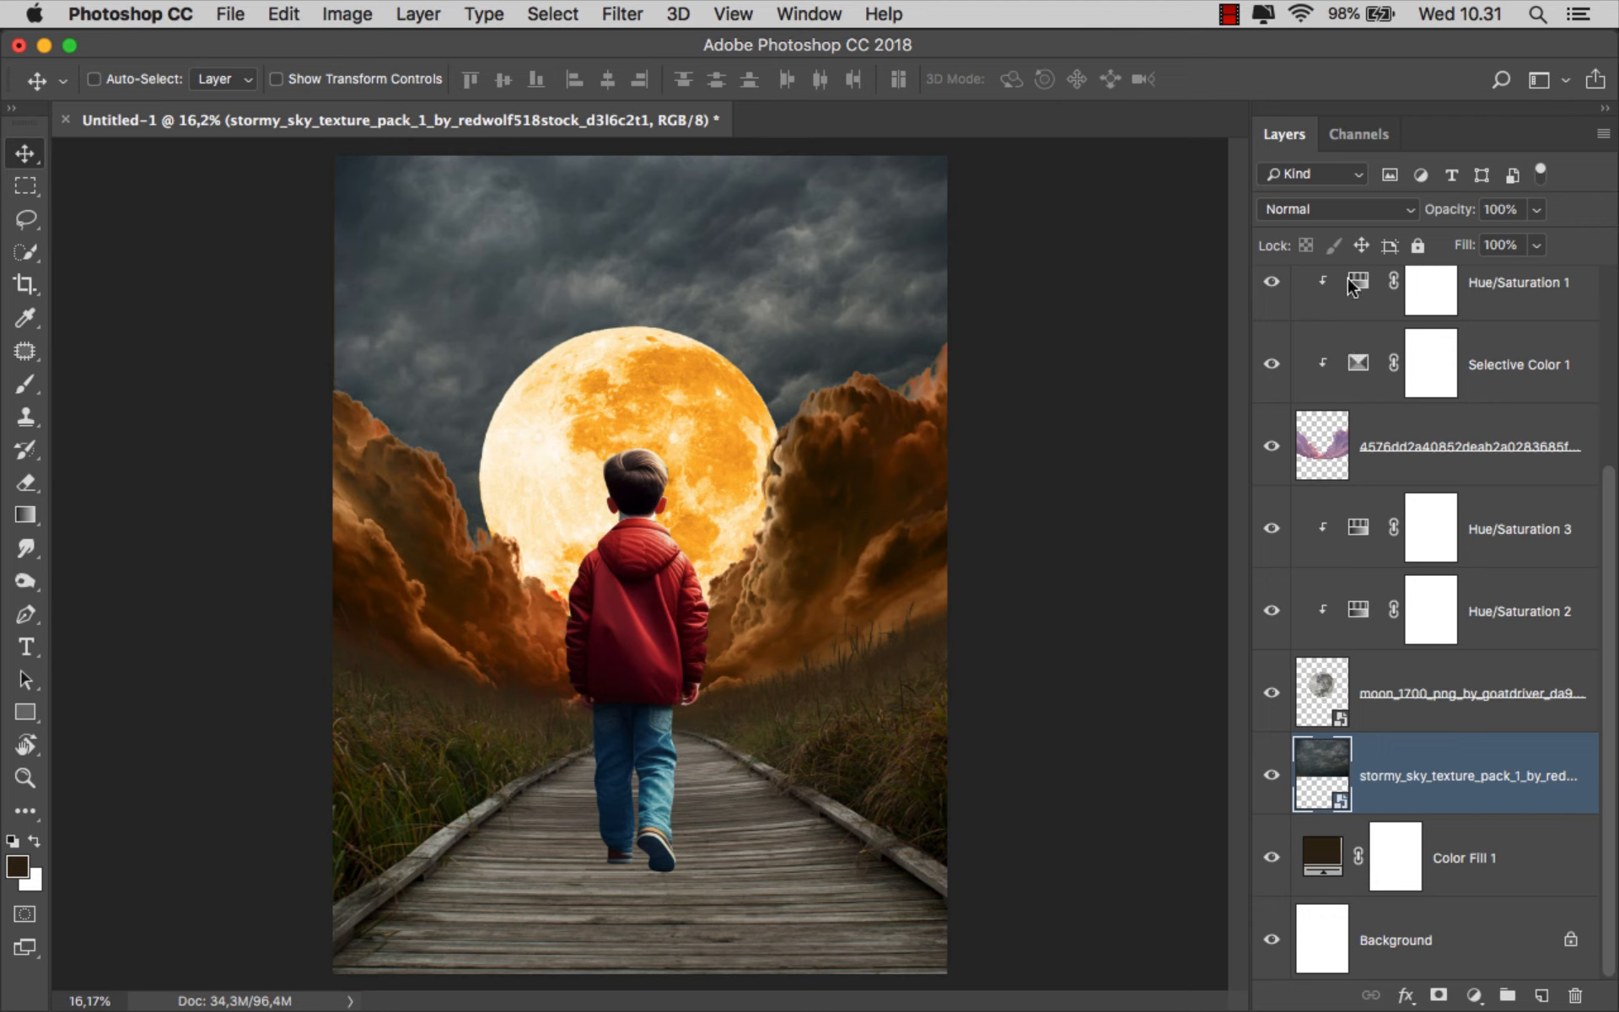
click(1332, 211)
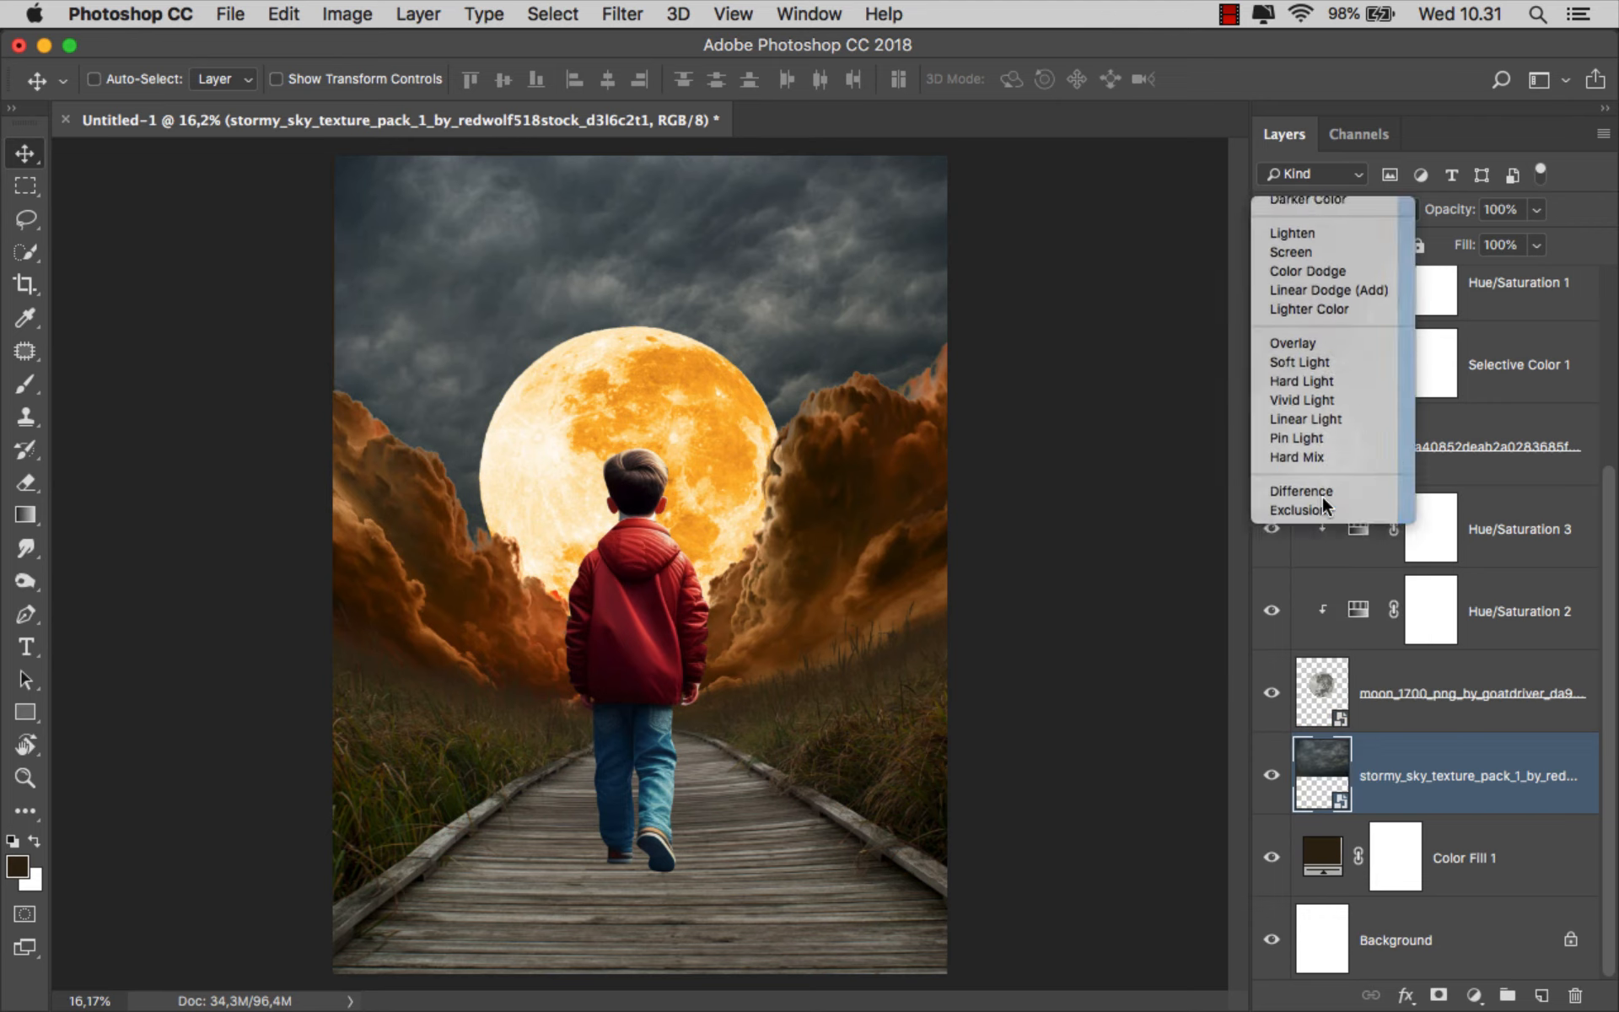
click(1322, 498)
In the stormy sky layer's Blending Options, lower the highlight limits of This Layer and Underlying Layer under Blend If
right_click(1383, 756)
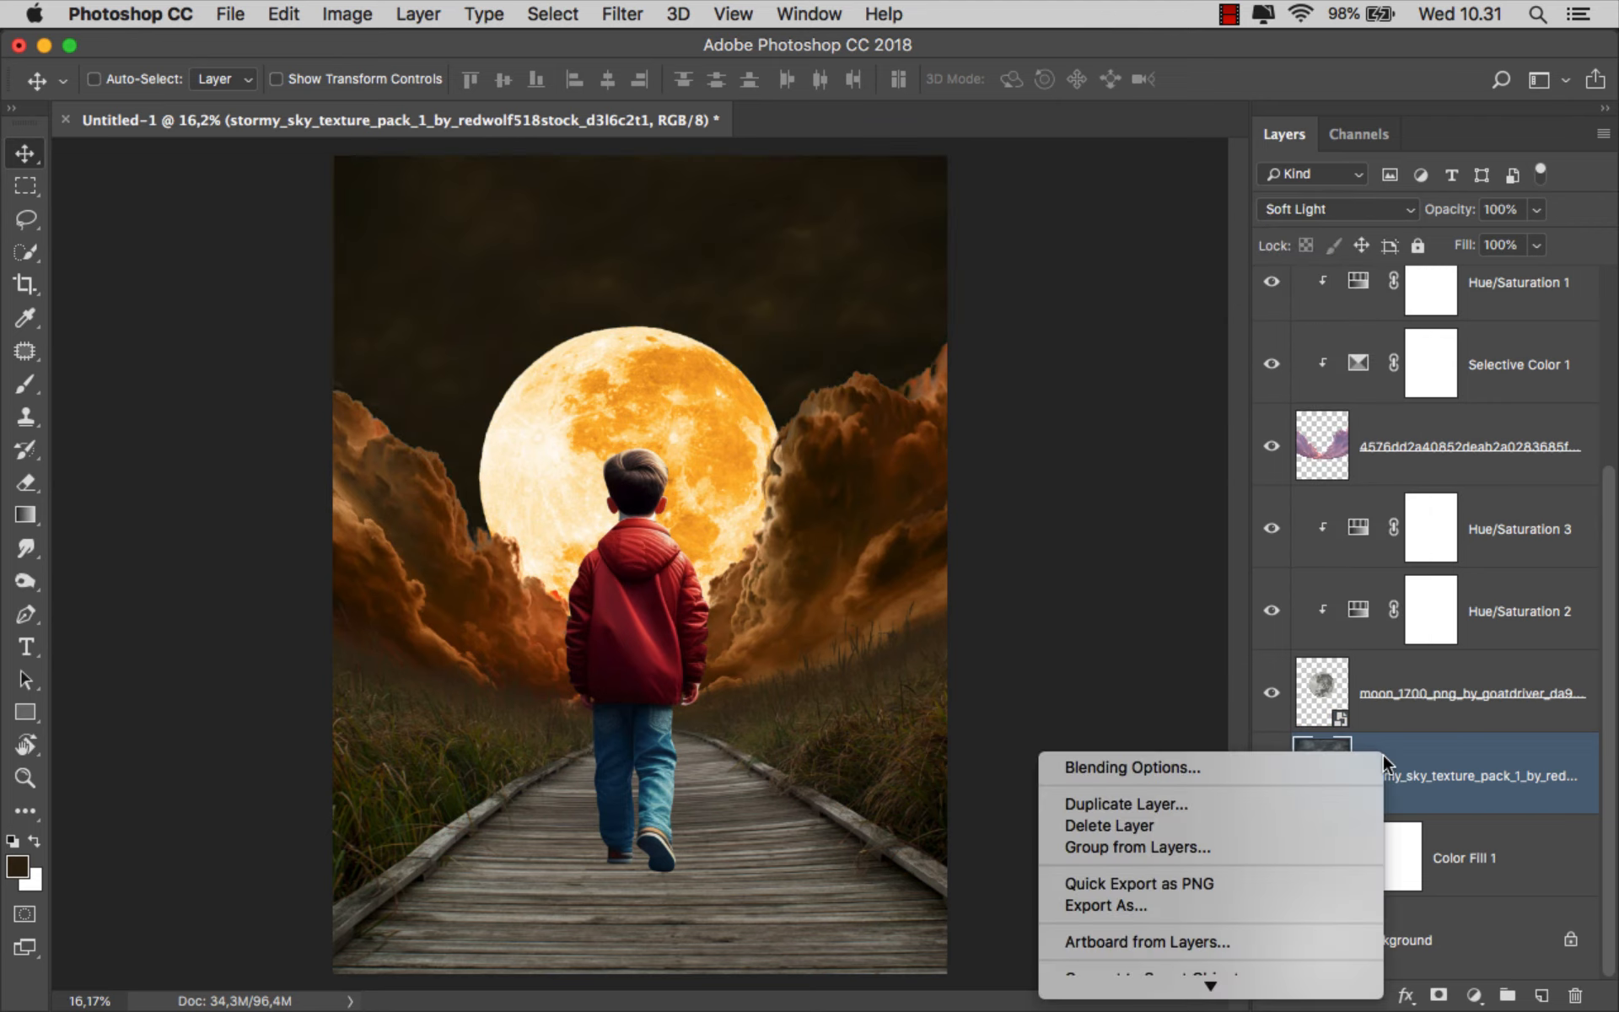
click(1324, 766)
drag(842, 283, 1014, 242)
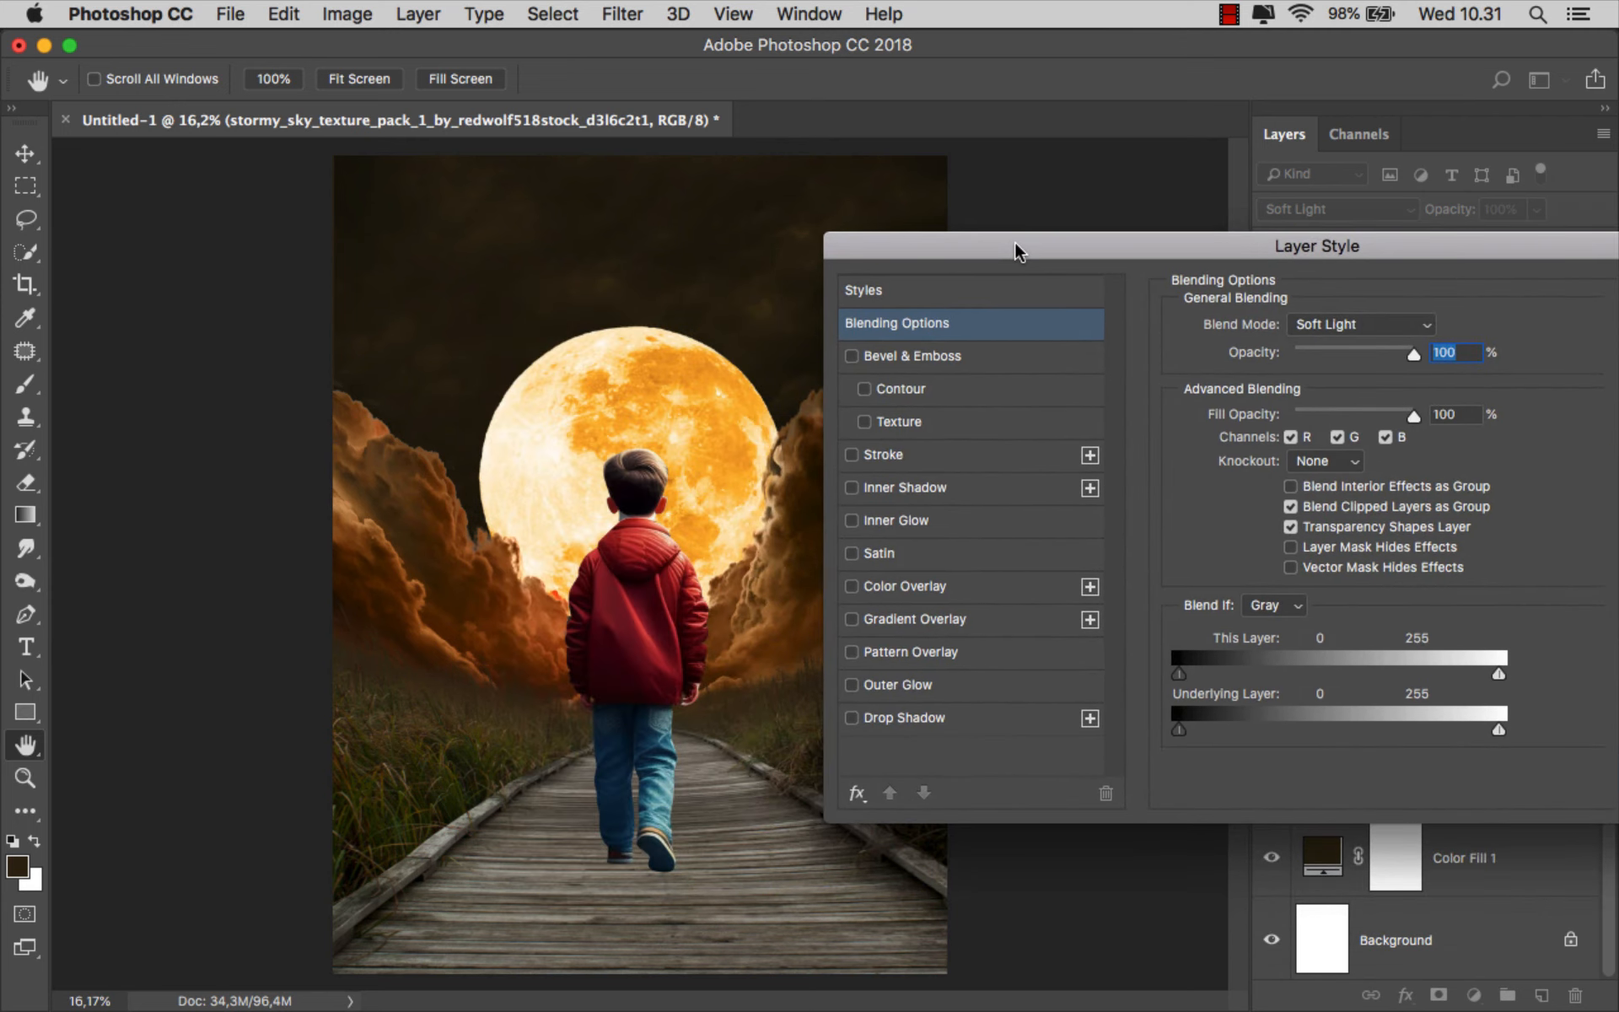
drag(1497, 677, 1178, 675)
drag(1500, 731, 1178, 730)
drag(1359, 273, 978, 274)
click(1241, 339)
Reduce the stormy sky layer's Fill to 74% and compare the image with and without it
click(1536, 246)
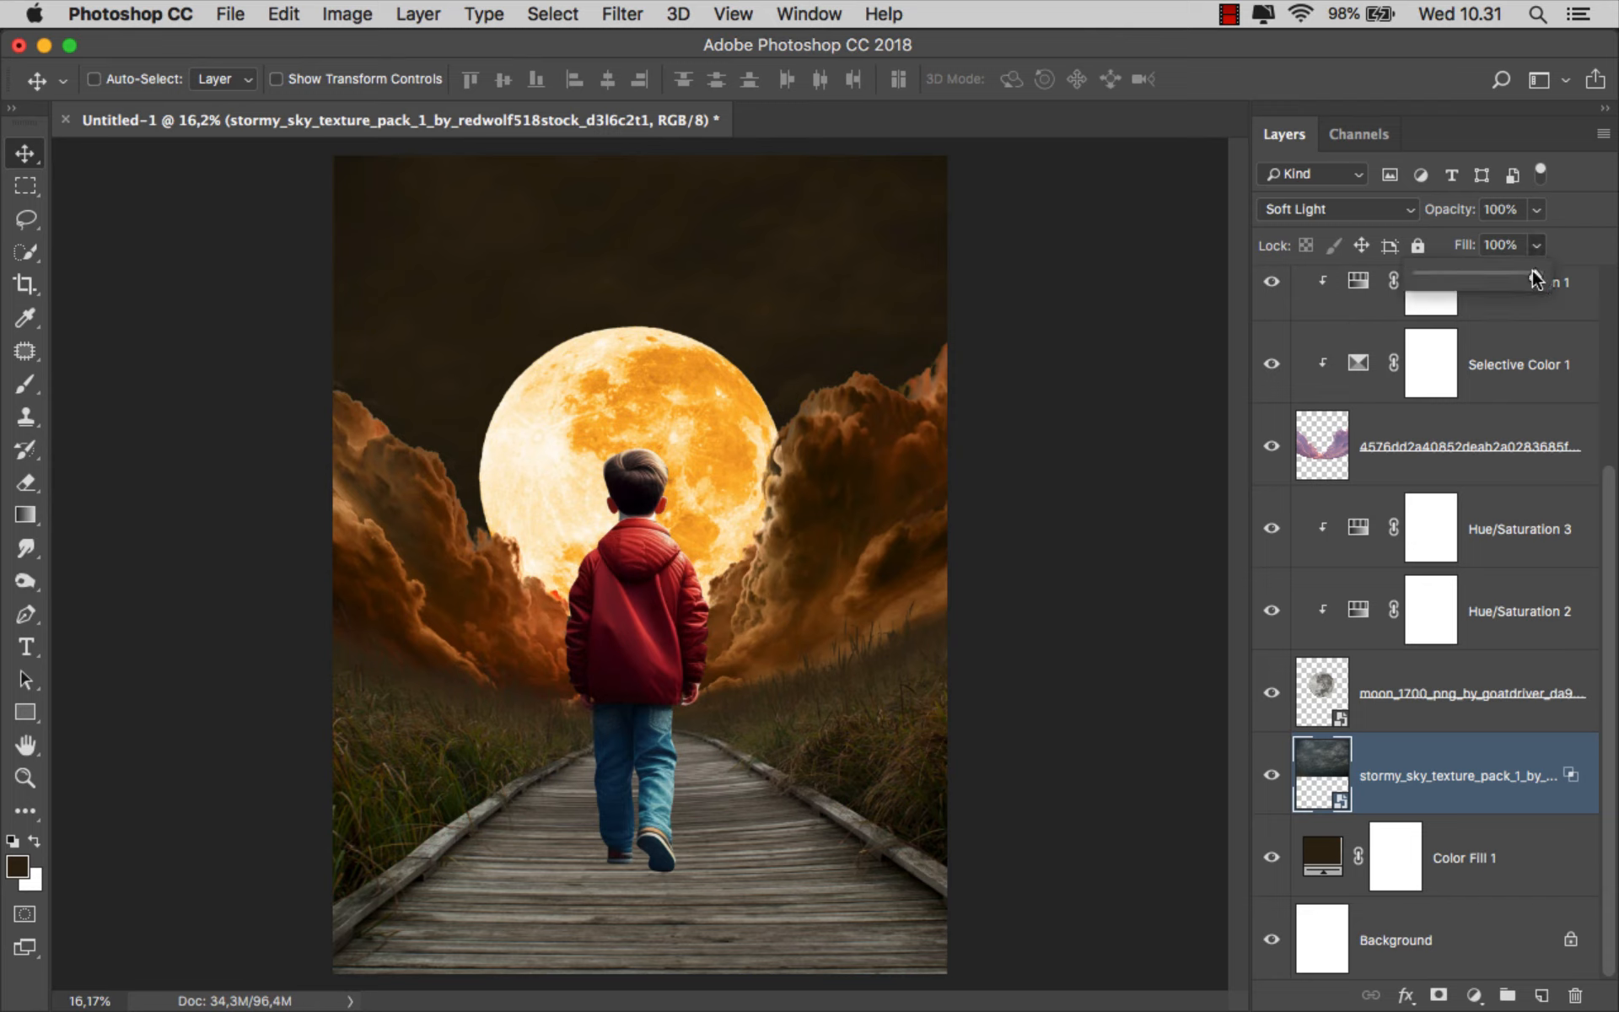
drag(1540, 274, 1506, 278)
click(1285, 772)
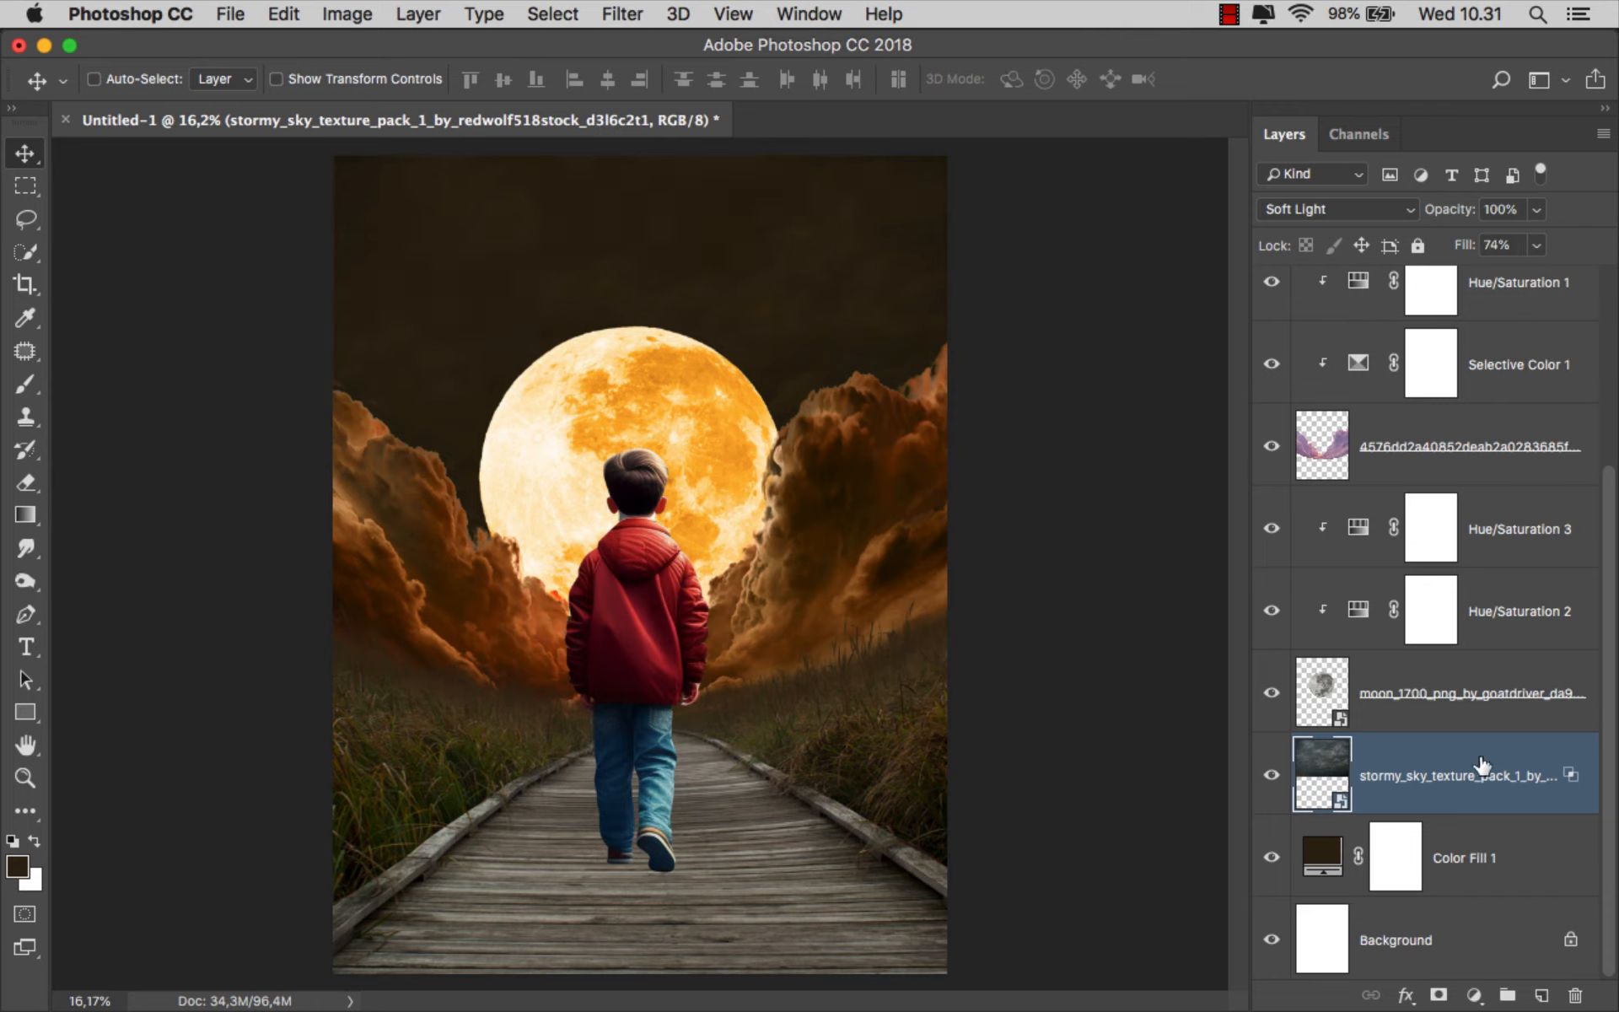
Create a new layer above the stormy sky and set the foreground color to orange ffa030 for a glow
click(1541, 995)
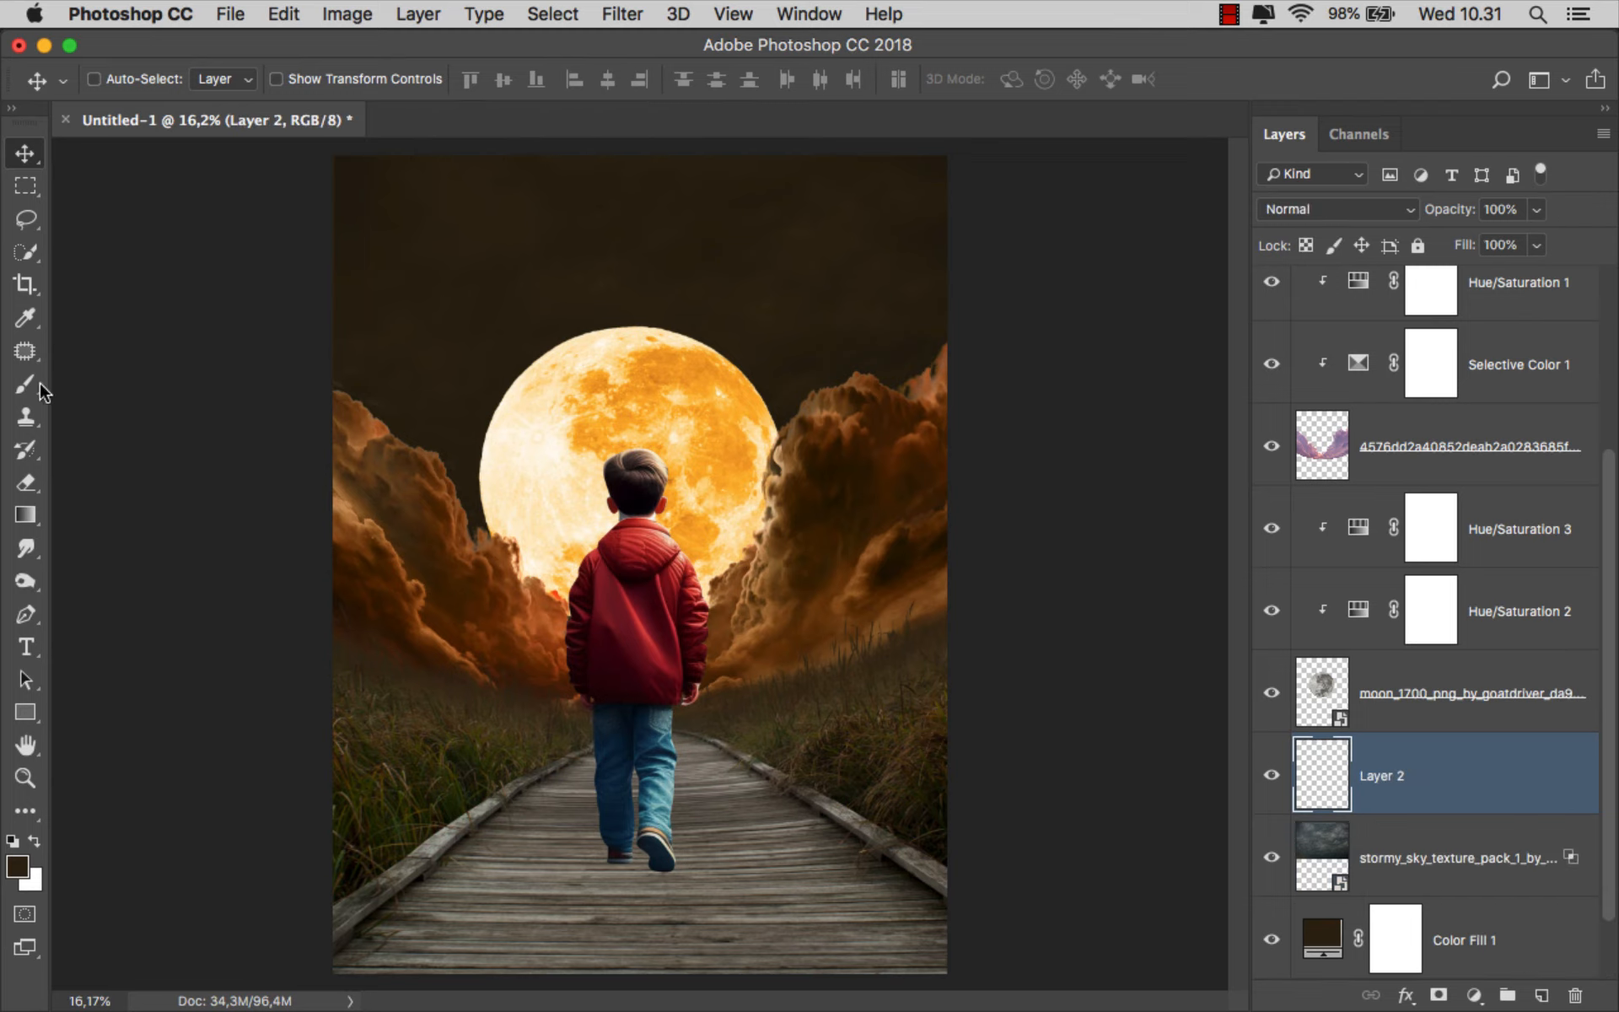
drag(25, 383, 109, 382)
click(17, 866)
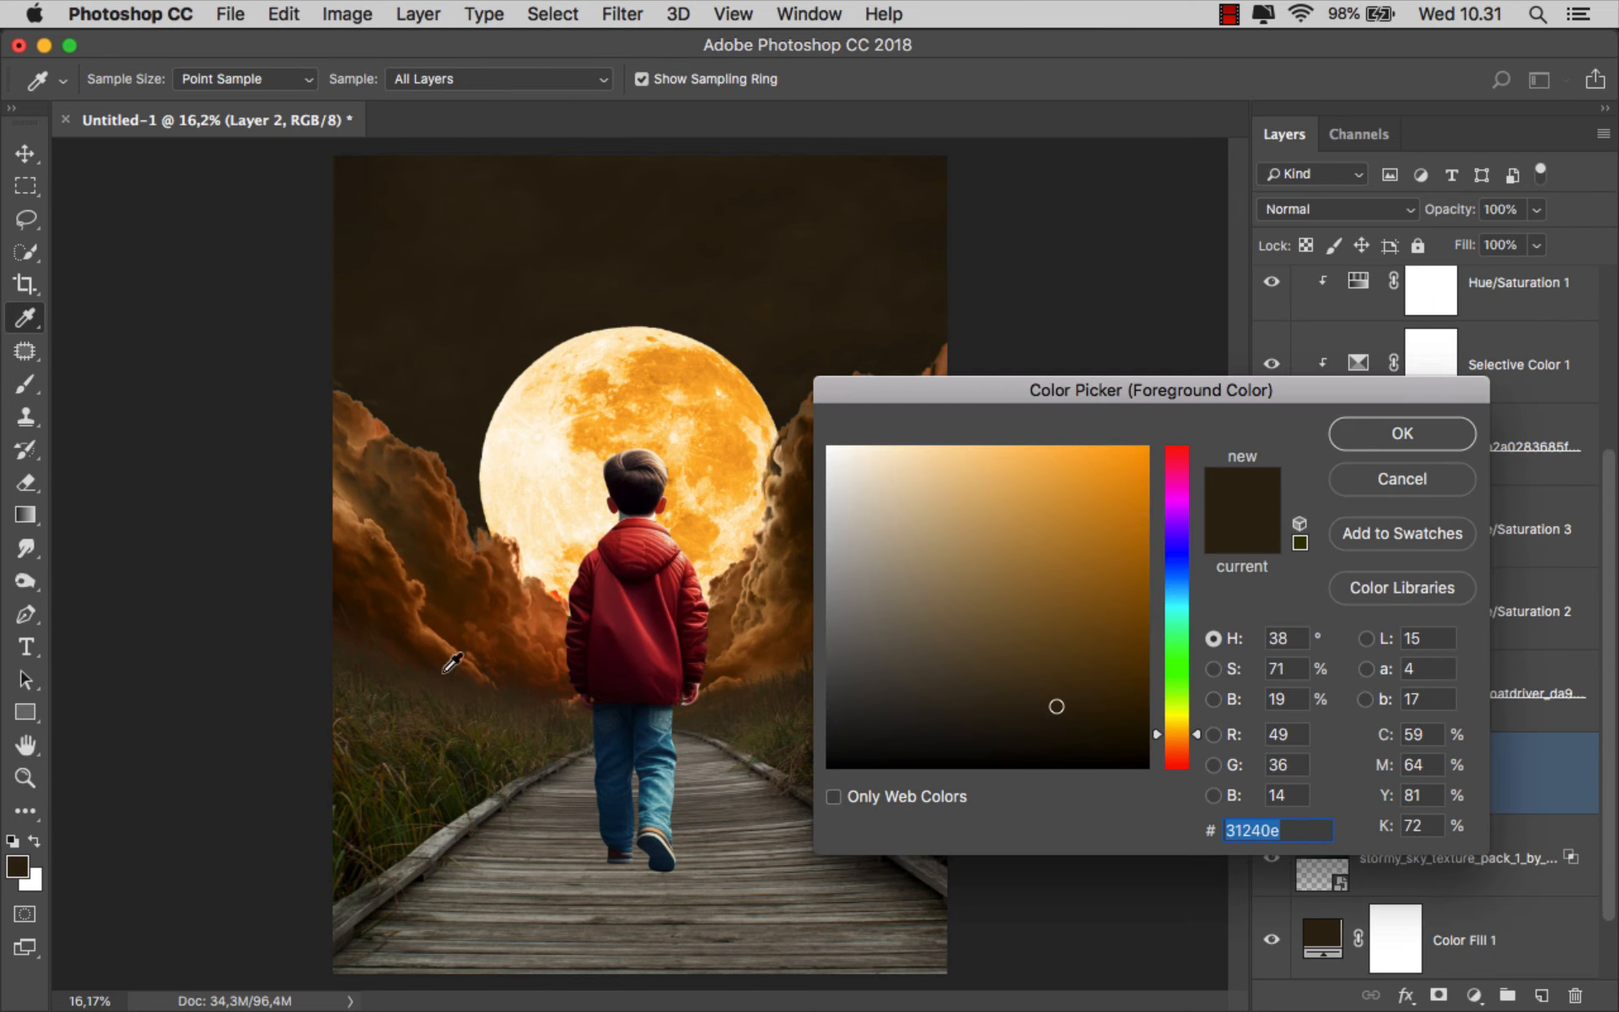
click(707, 445)
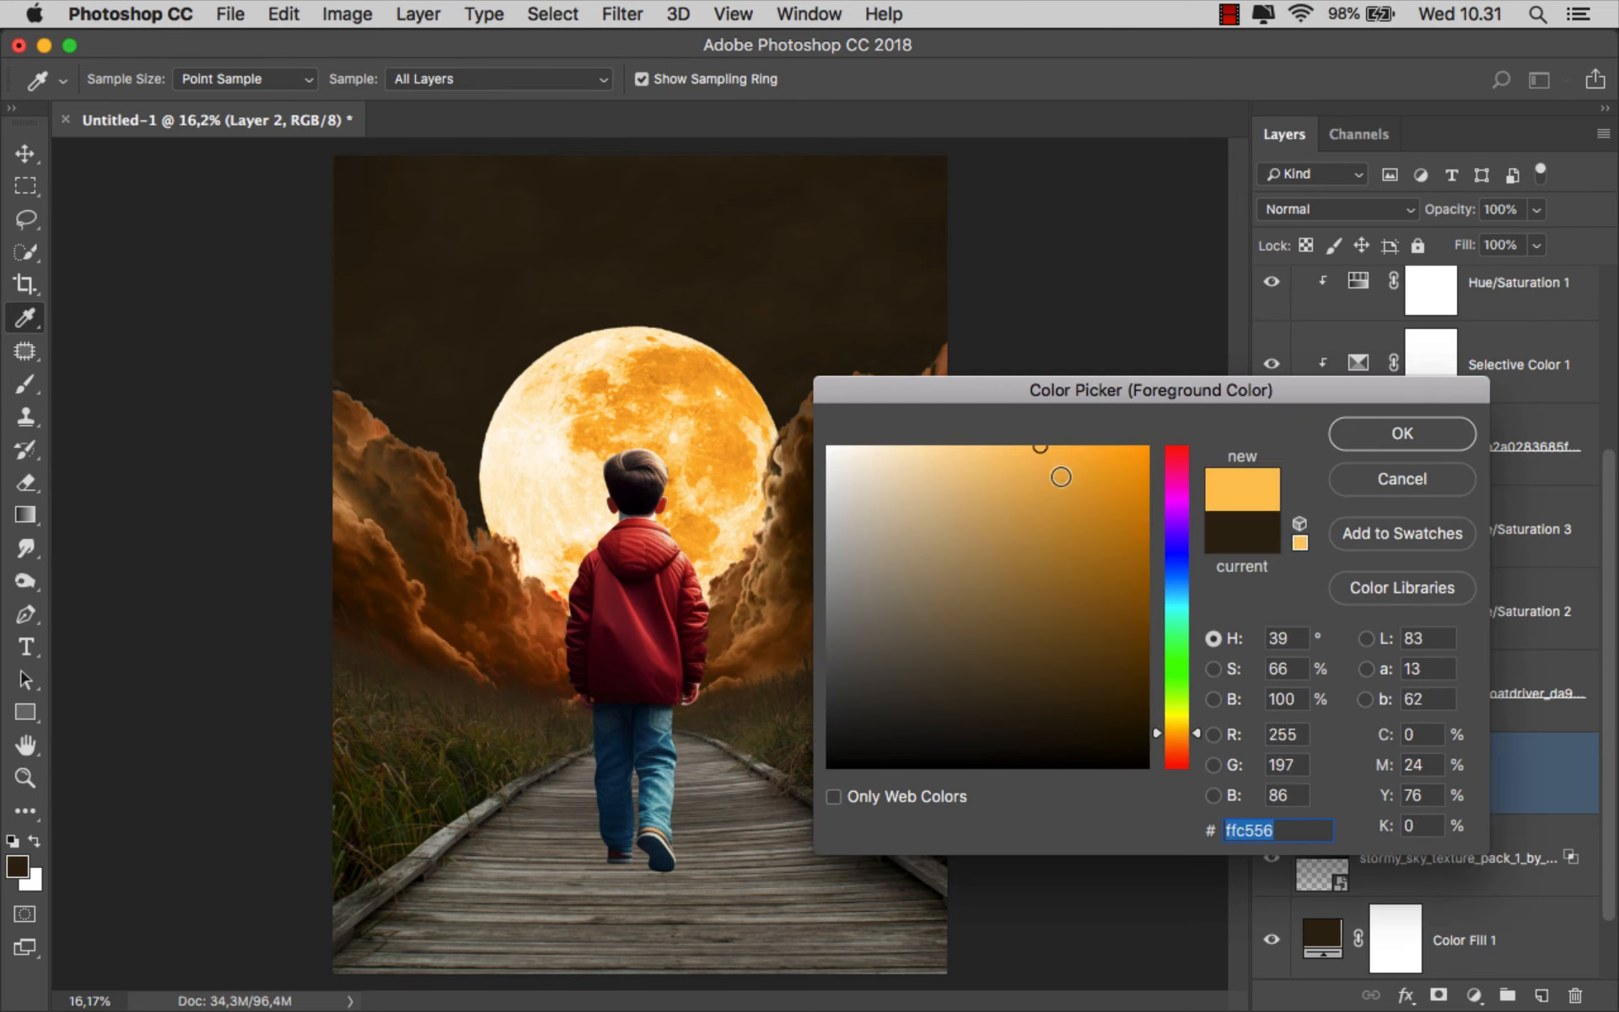
drag(1040, 445, 1088, 441)
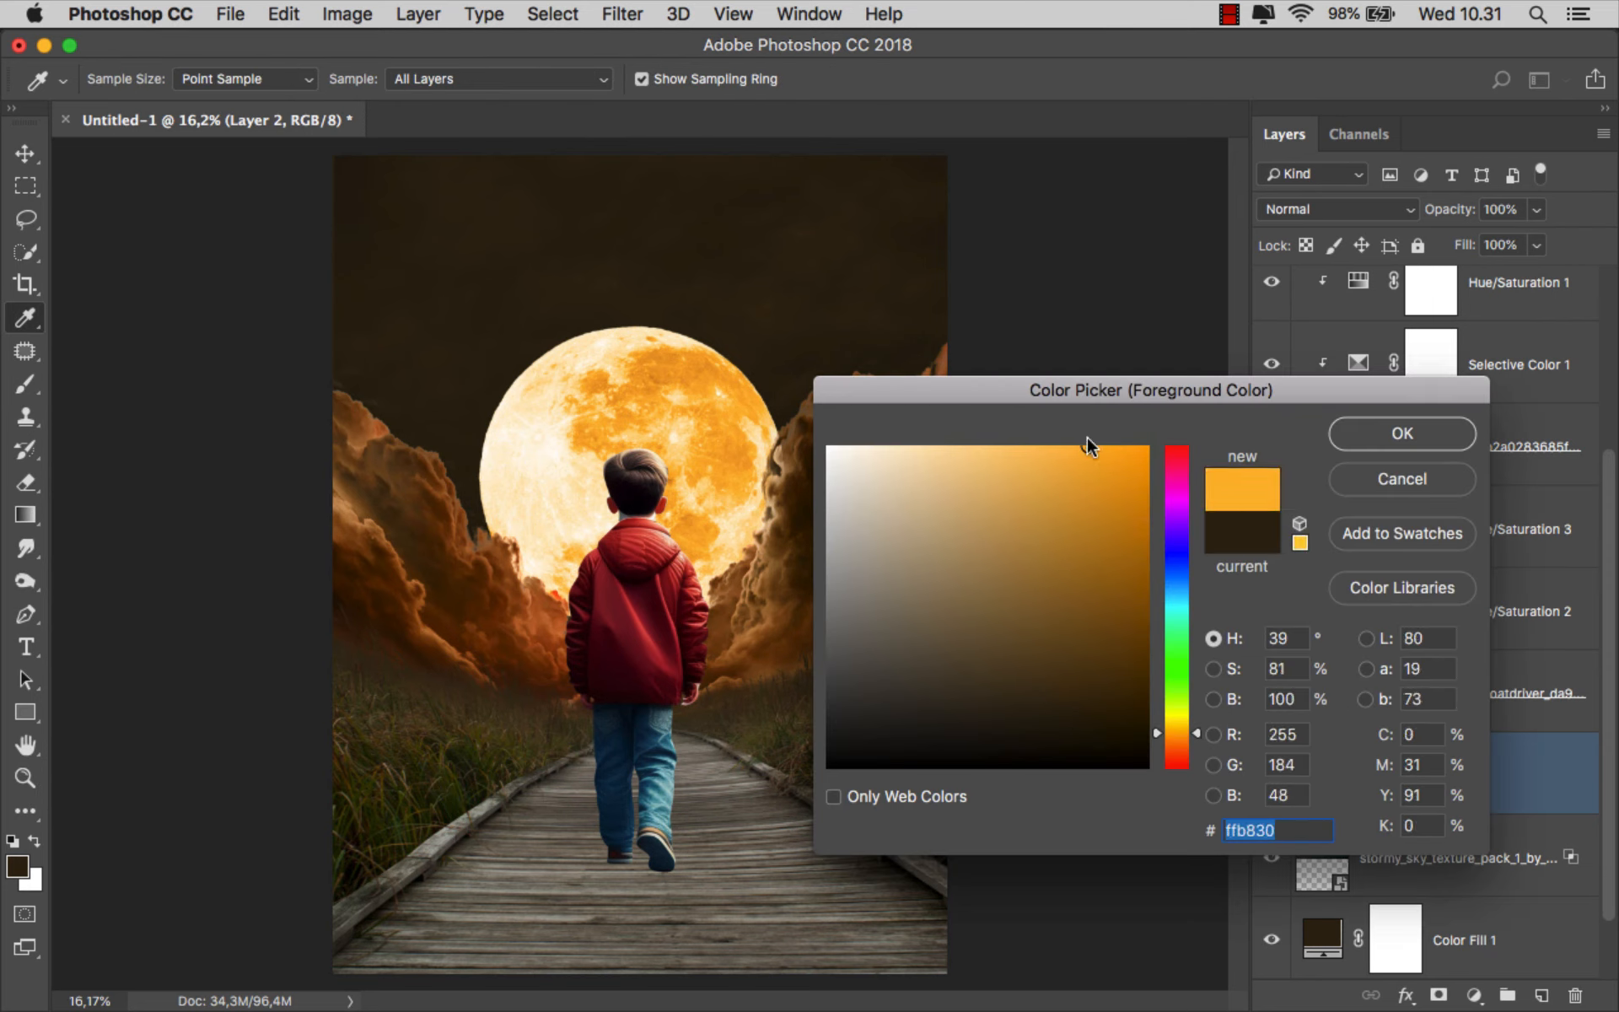
click(1186, 735)
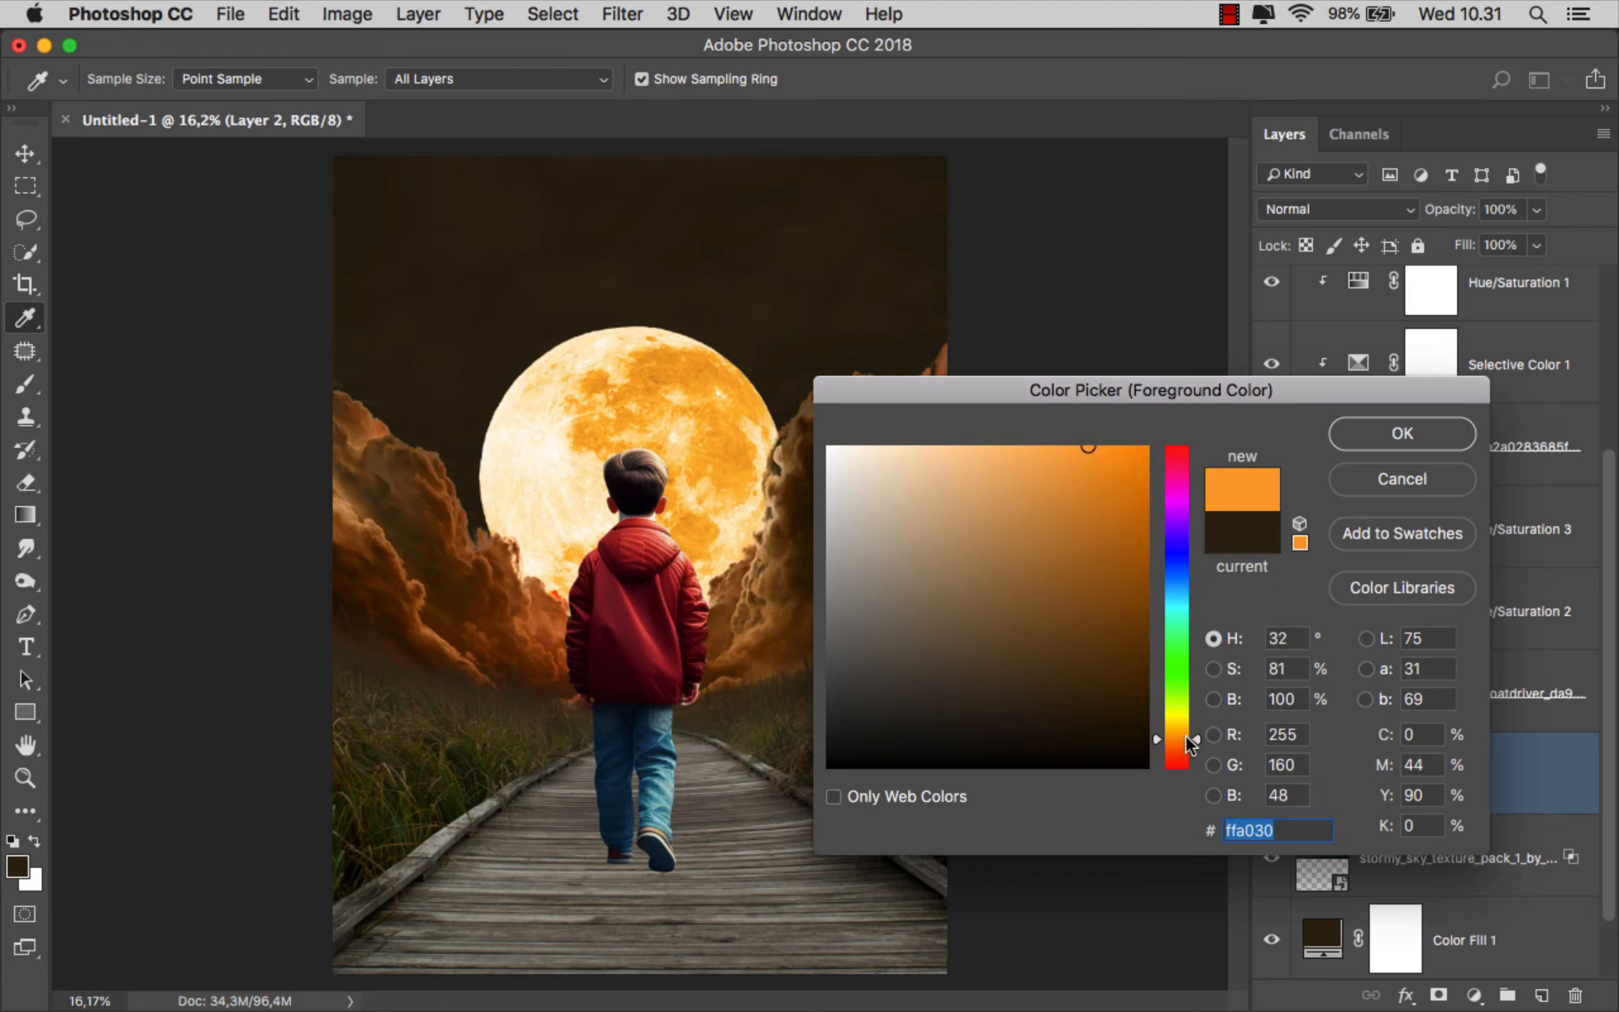
click(1403, 433)
With a soft 2000 px brush at 100% opacity, paint an orange glow behind the moon's center and compare it on and off
key(b)
click(529, 78)
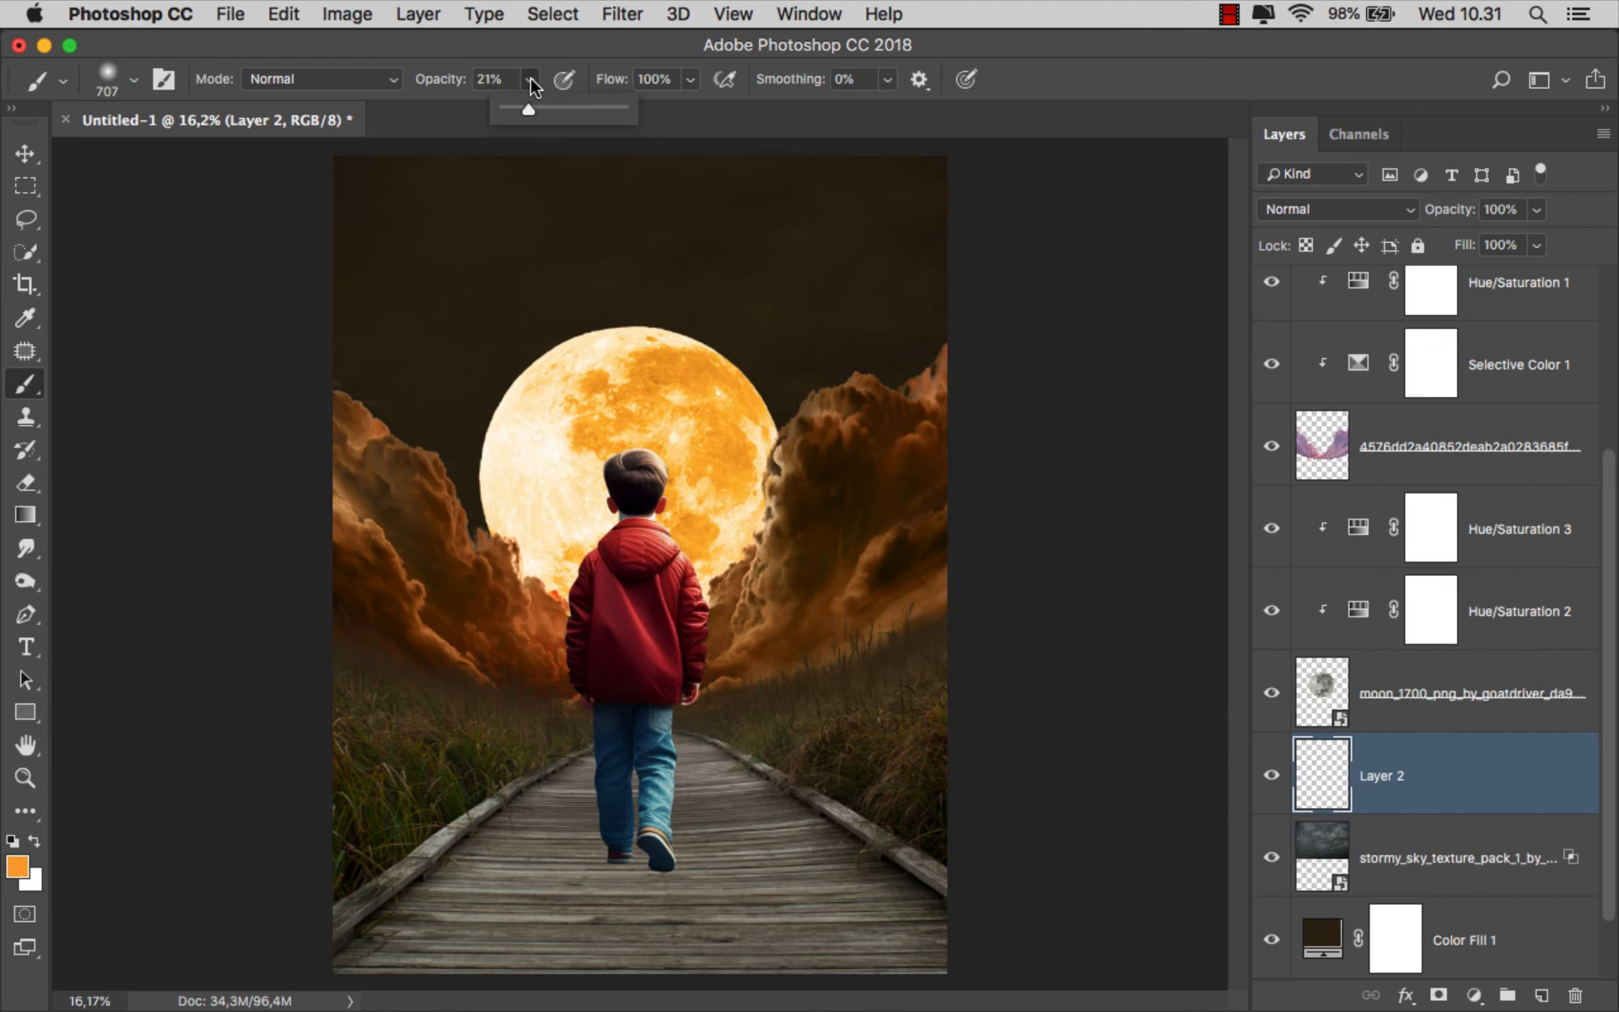
mouse_move(527, 109)
mouse_down()
mouse_move(578, 112)
mouse_move(641, 57)
mouse_up()
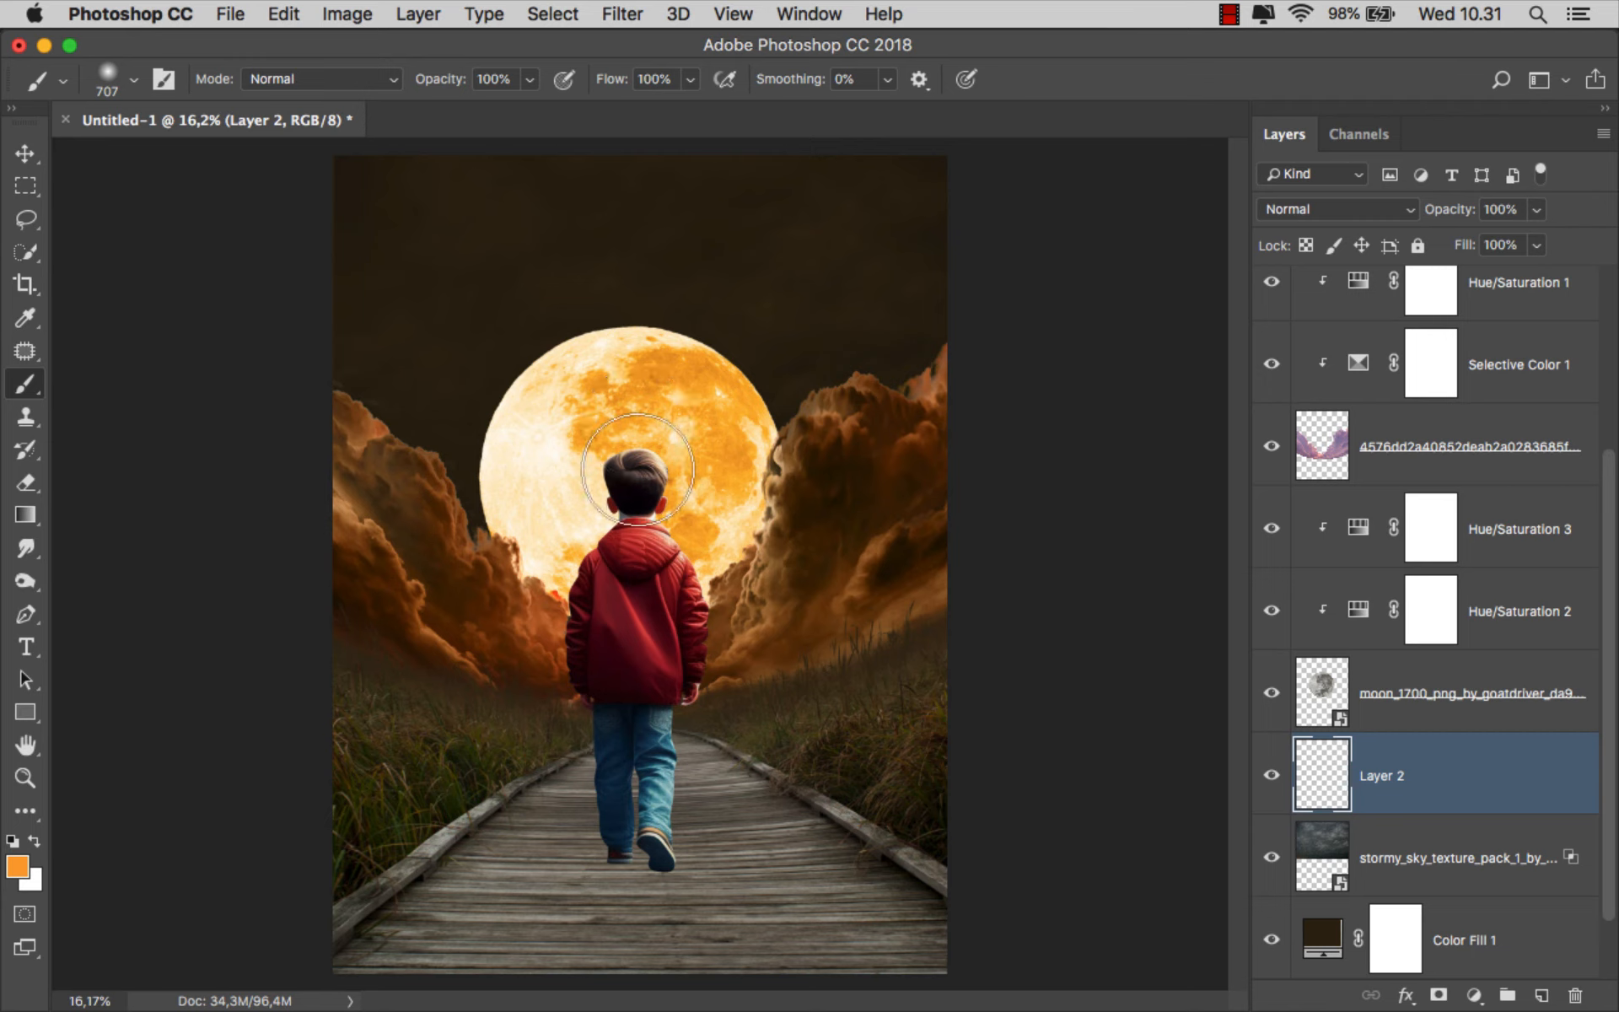
key(bracketright)
key(bracketright)
key(bracketright)
key(bracketright)
key(bracketright)
key(bracketright)
key(bracketright)
key(bracketright)
key(bracketright)
key(bracketright)
key(bracketright)
key(bracketright)
key(bracketright)
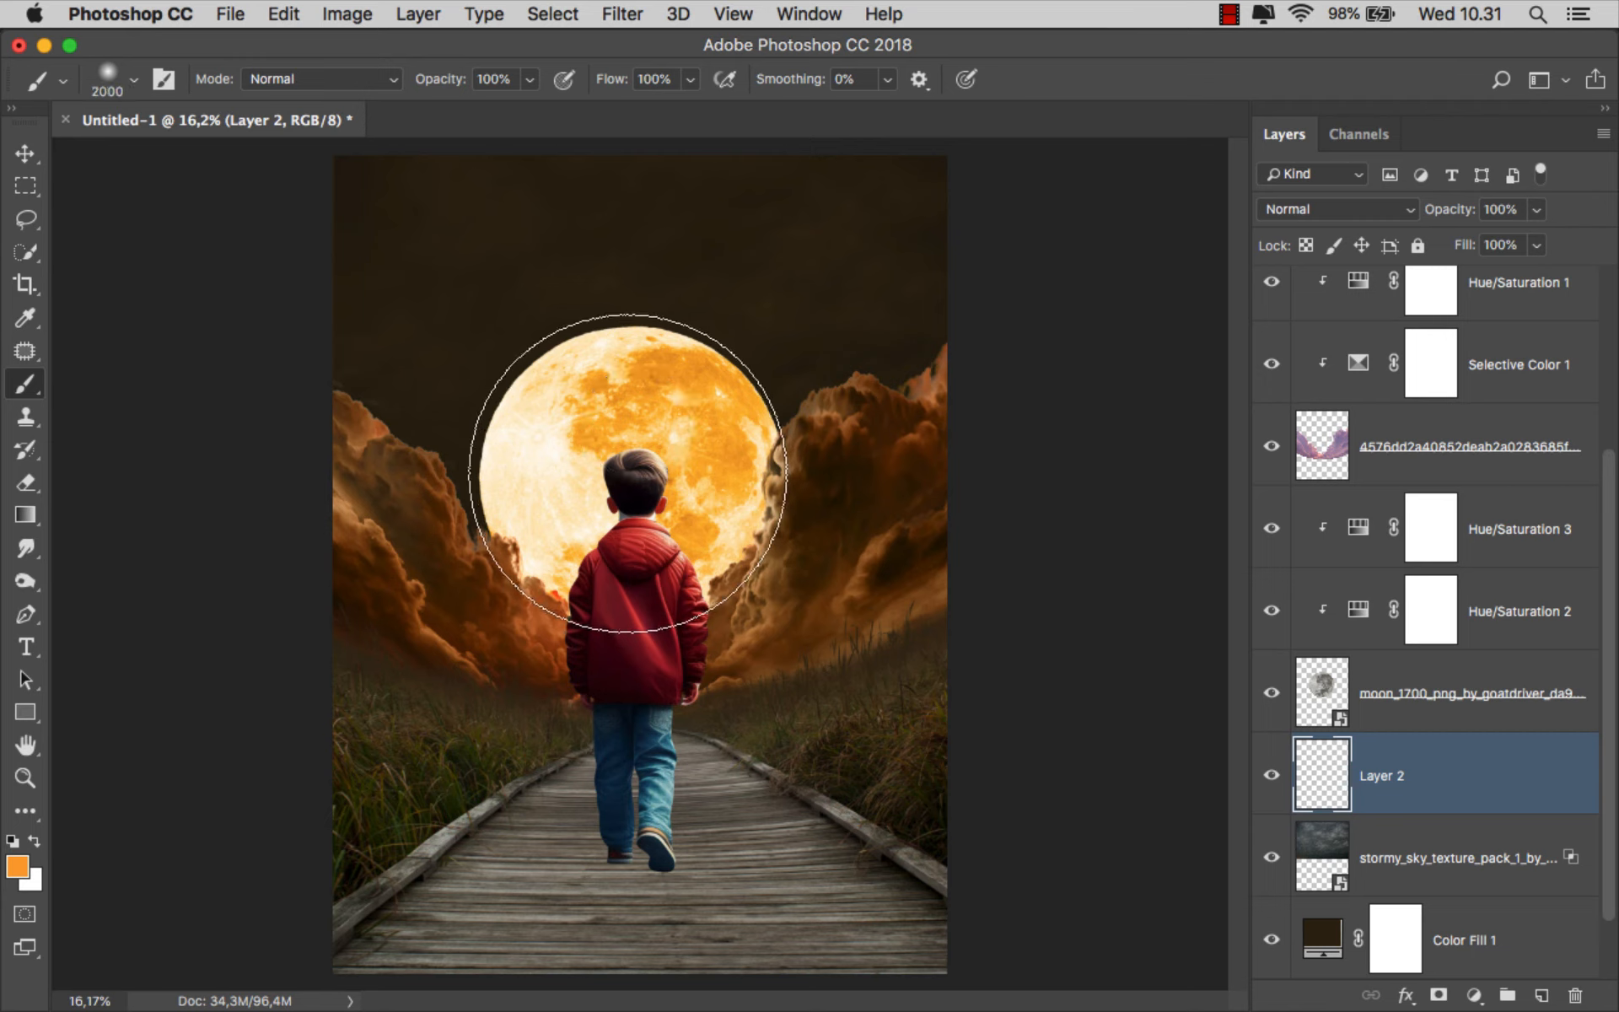
click(627, 473)
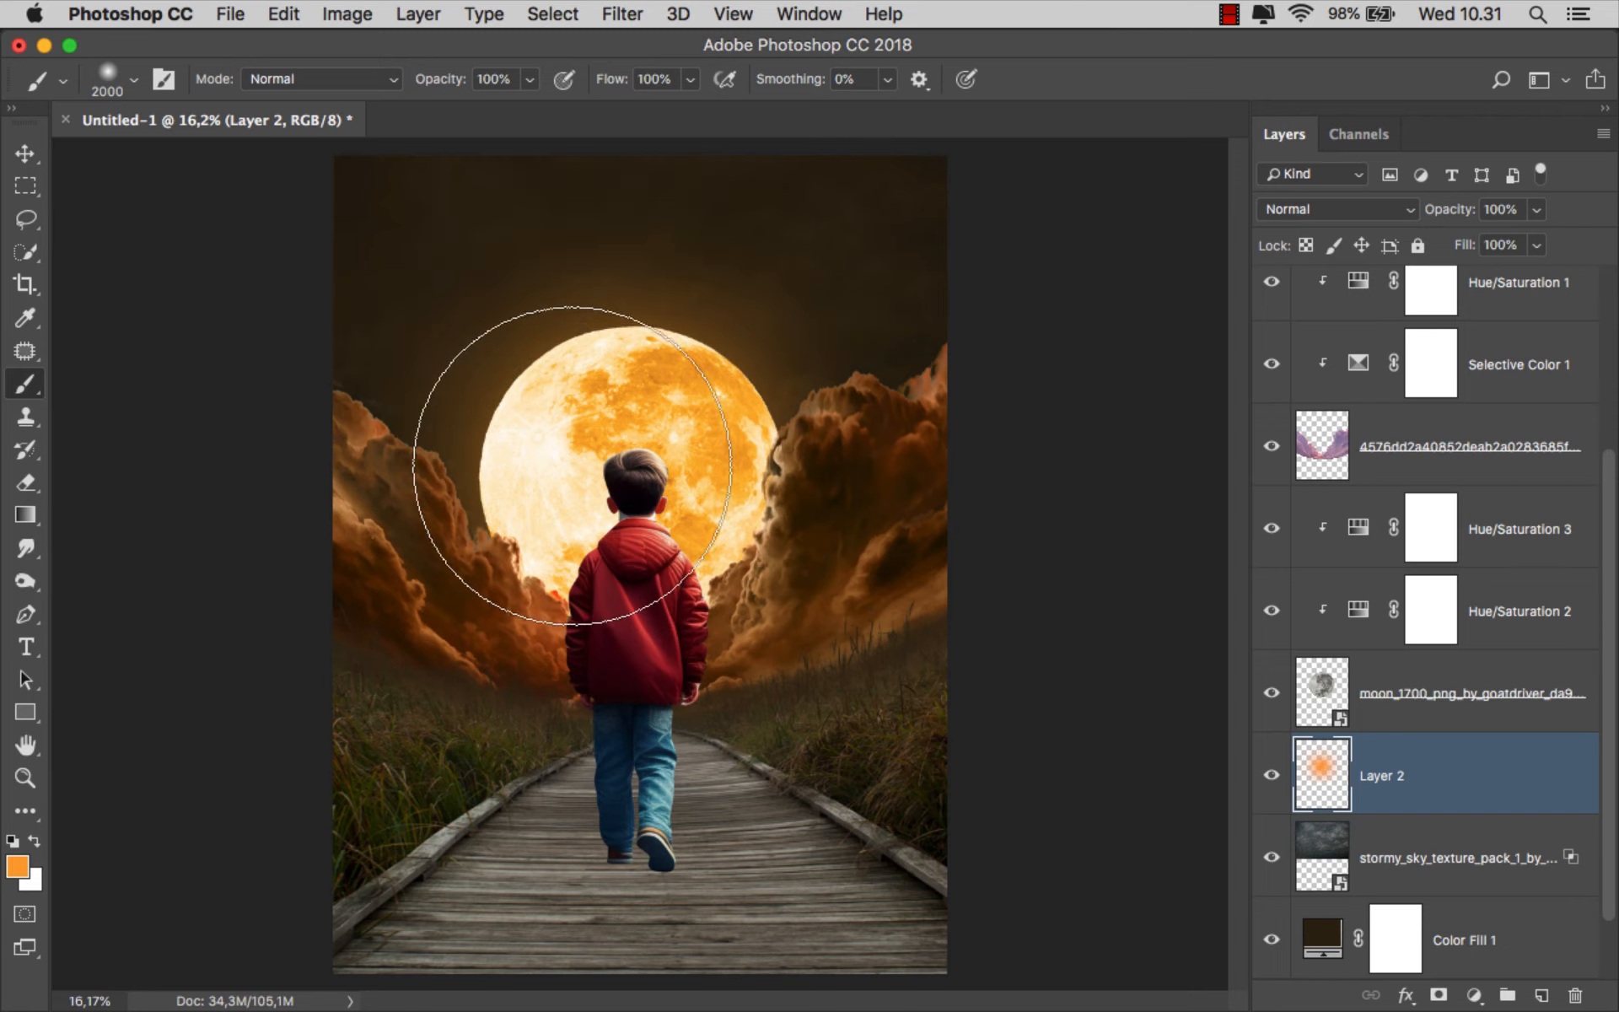
click(25, 153)
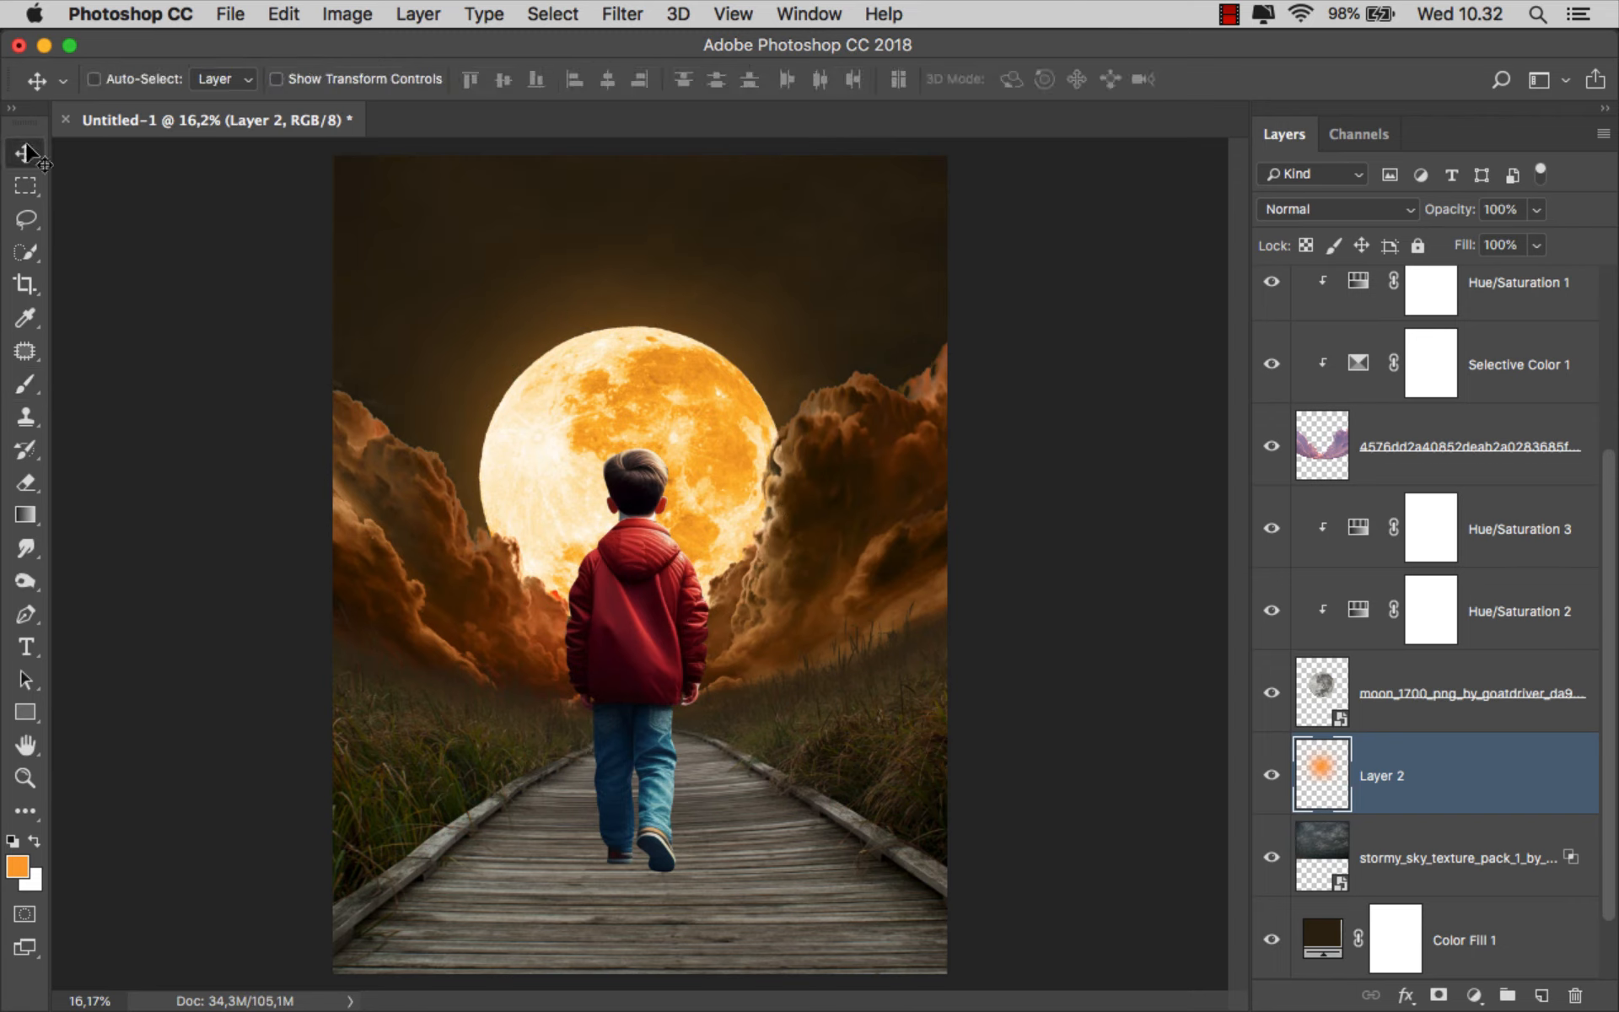
click(1271, 773)
Duplicate the boy's layer and rename the lower copy "shadow"
drag(1610, 742, 1609, 527)
click(1487, 331)
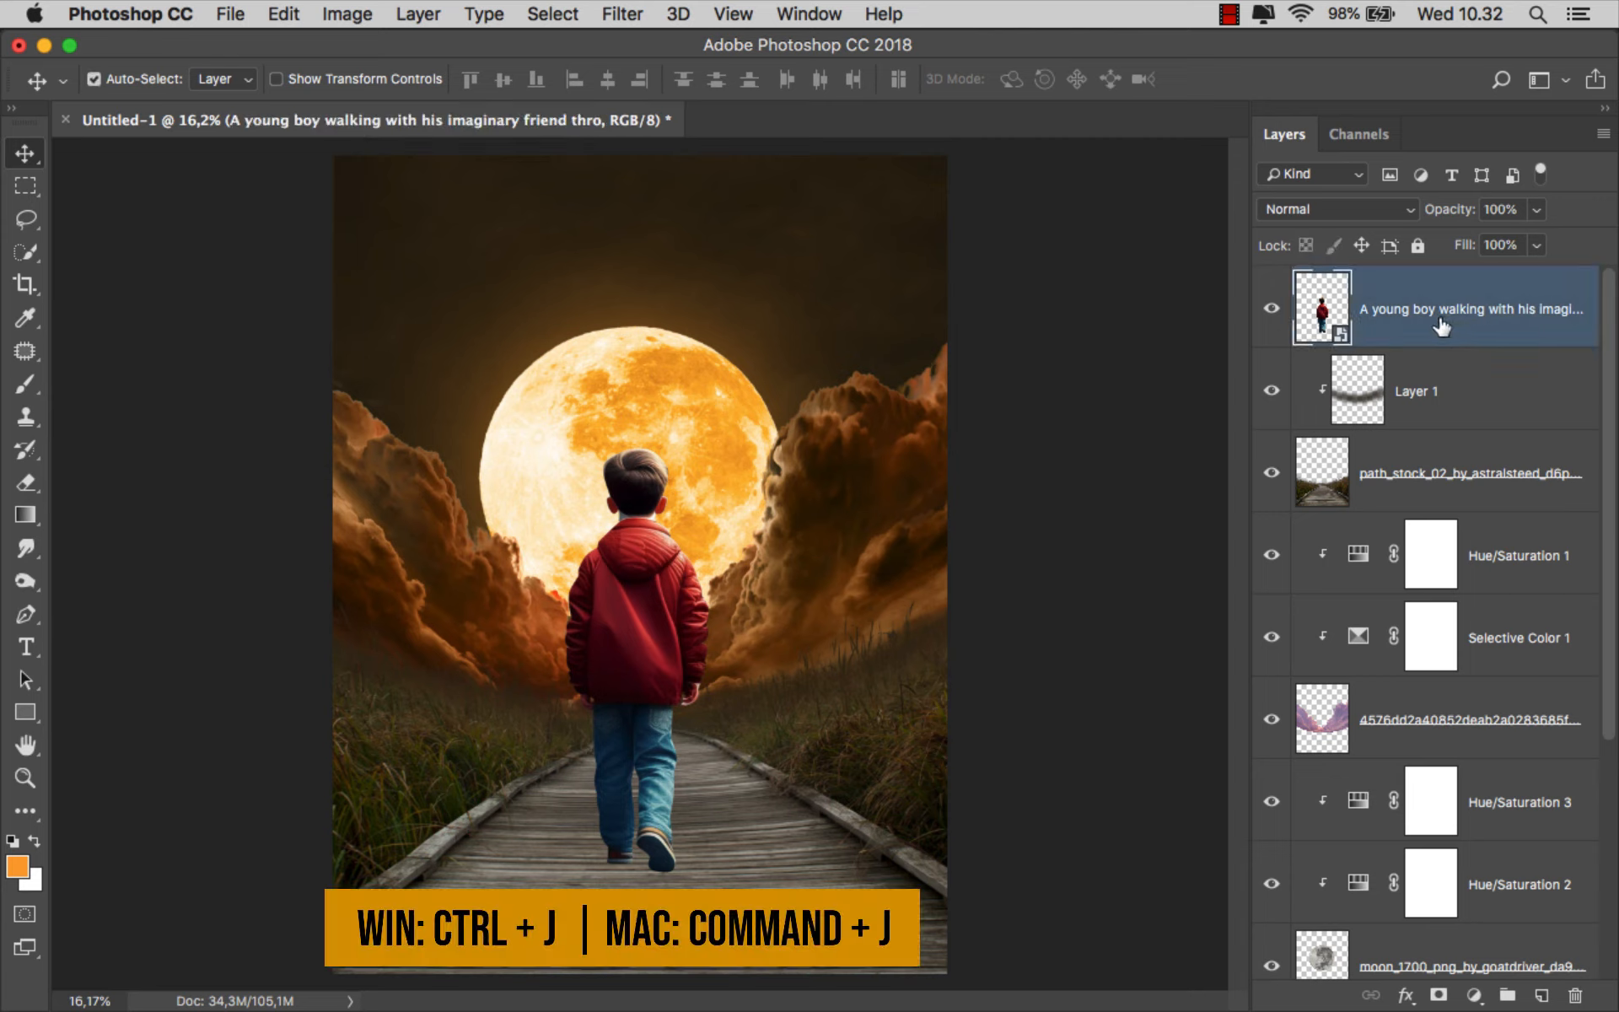
key(super+j)
click(1399, 395)
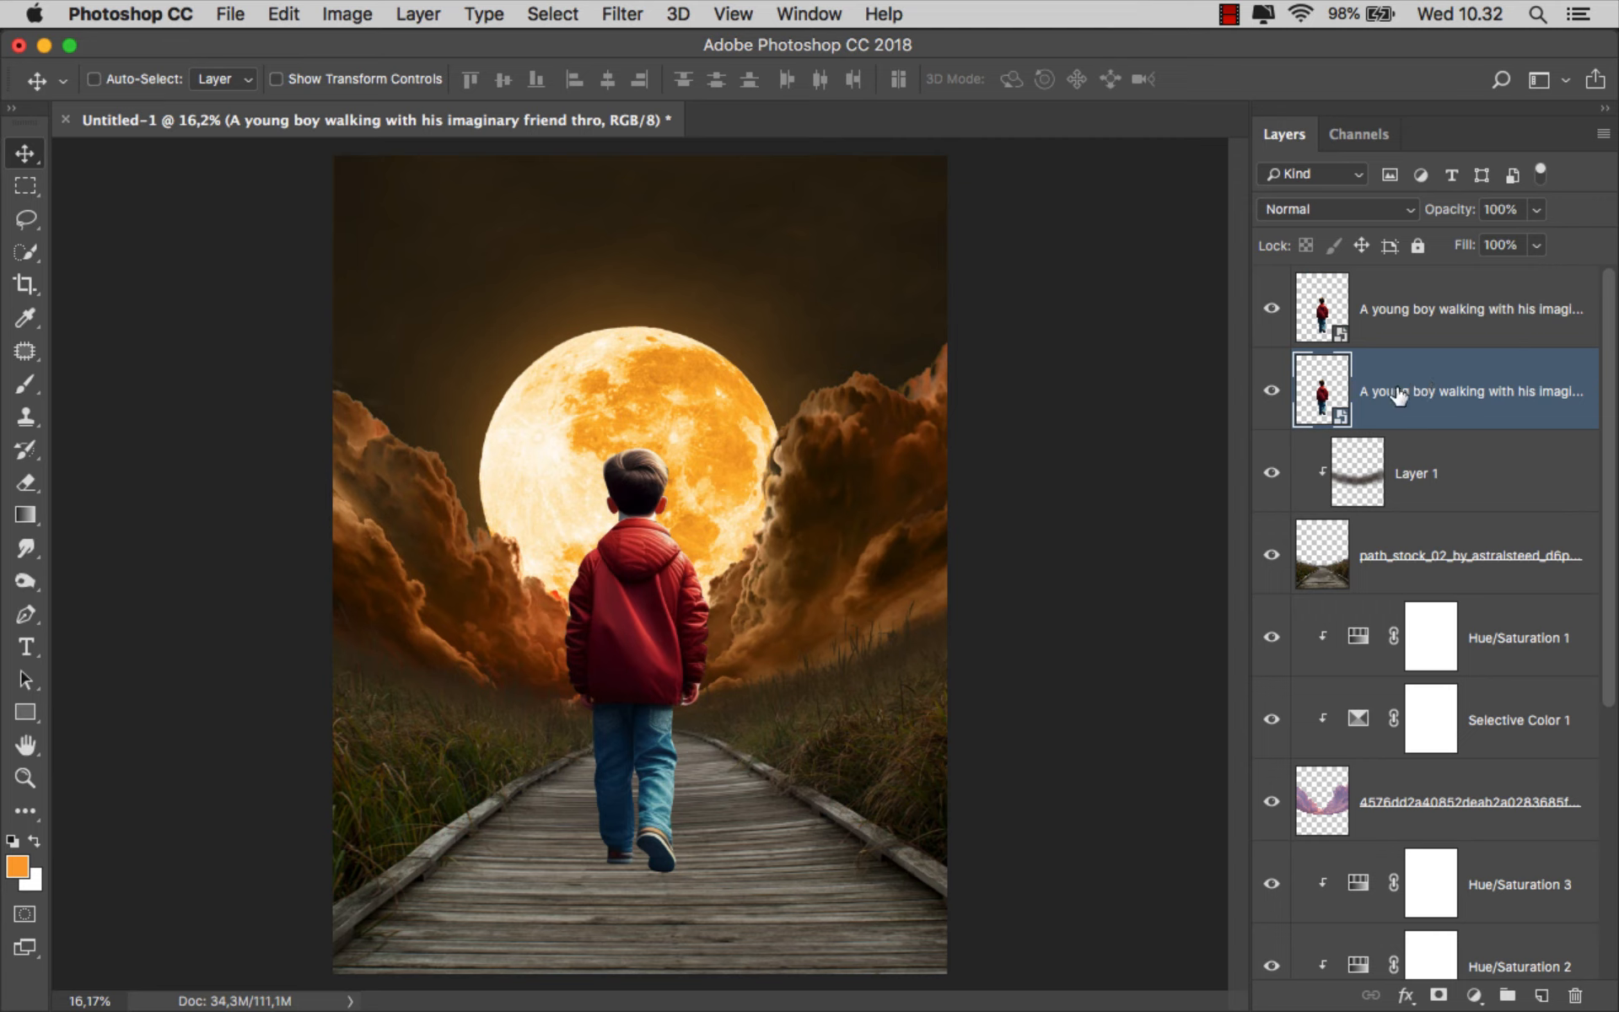
double_click(1400, 392)
text(shadow)
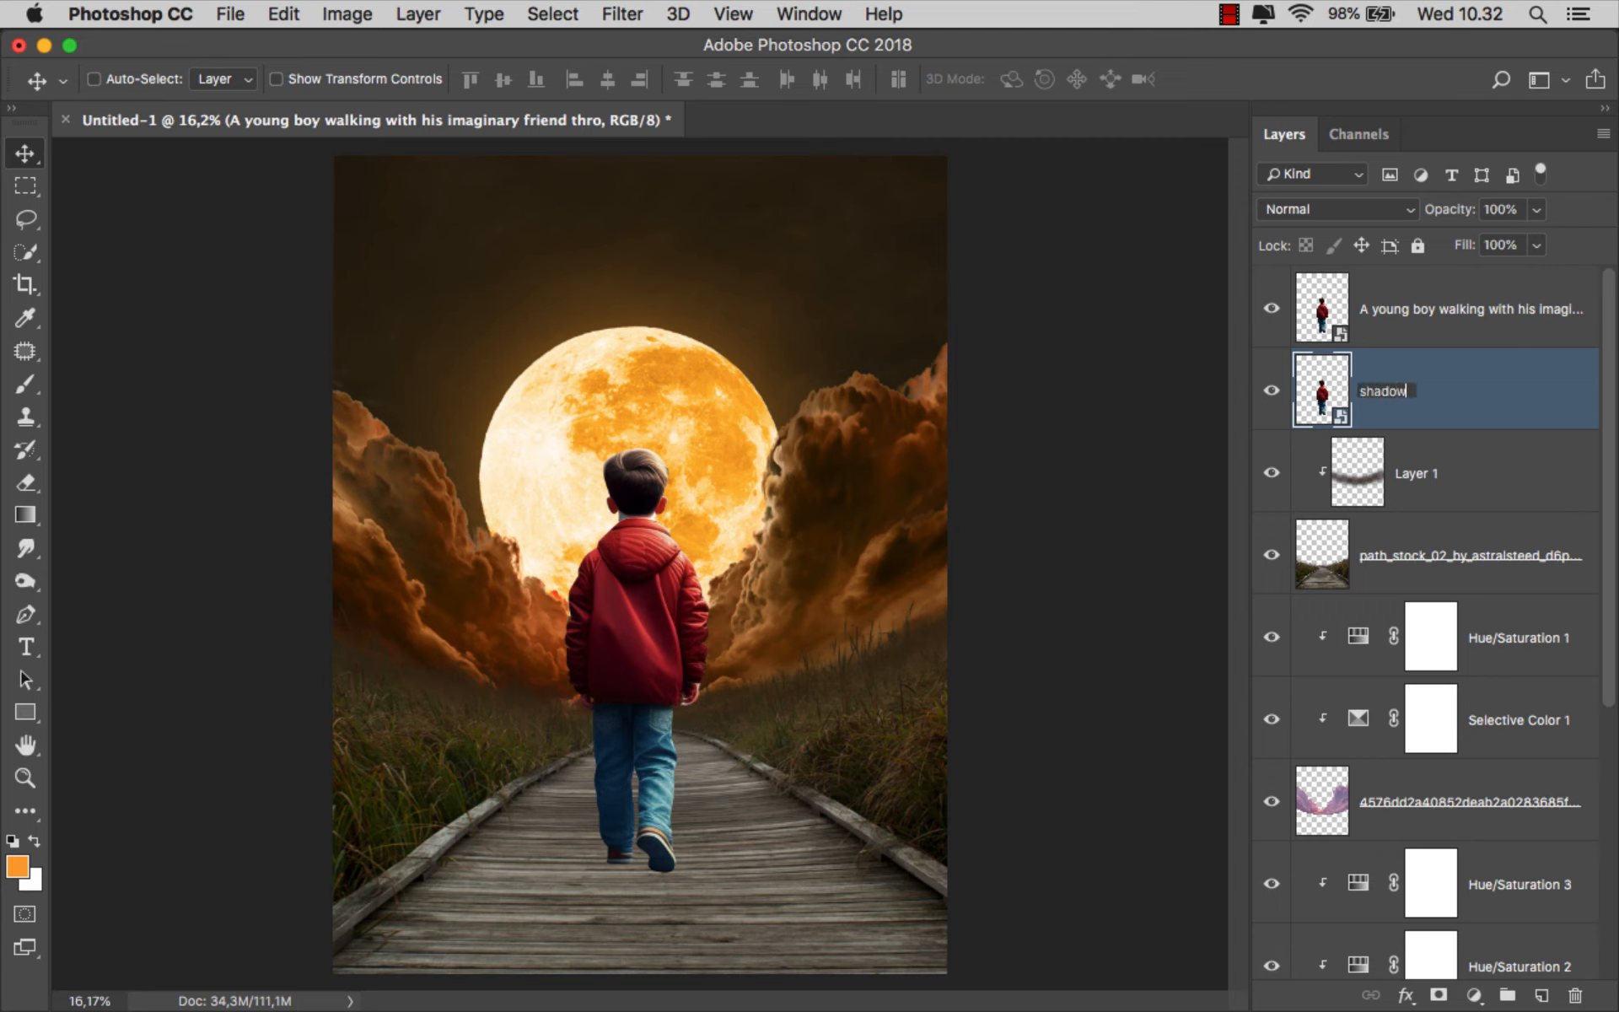
key(Return)
Rasterize the shadow layer and turn it solid black with Hue/Saturation at Lightness -100
right_click(1418, 390)
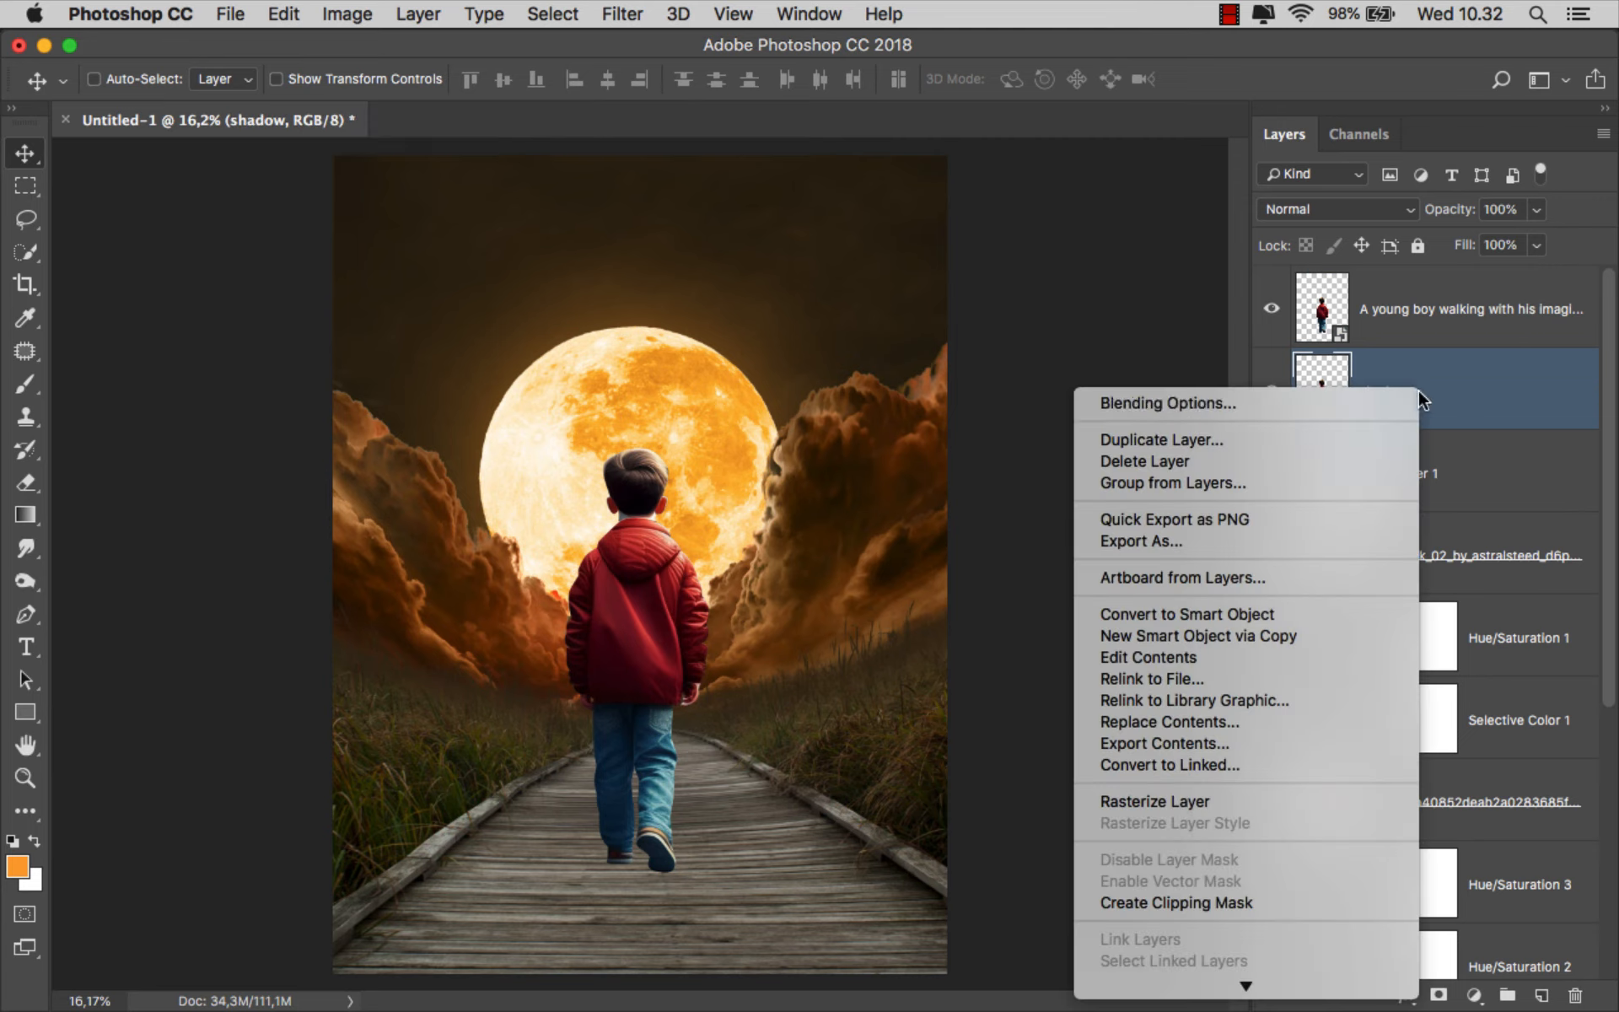
click(1254, 810)
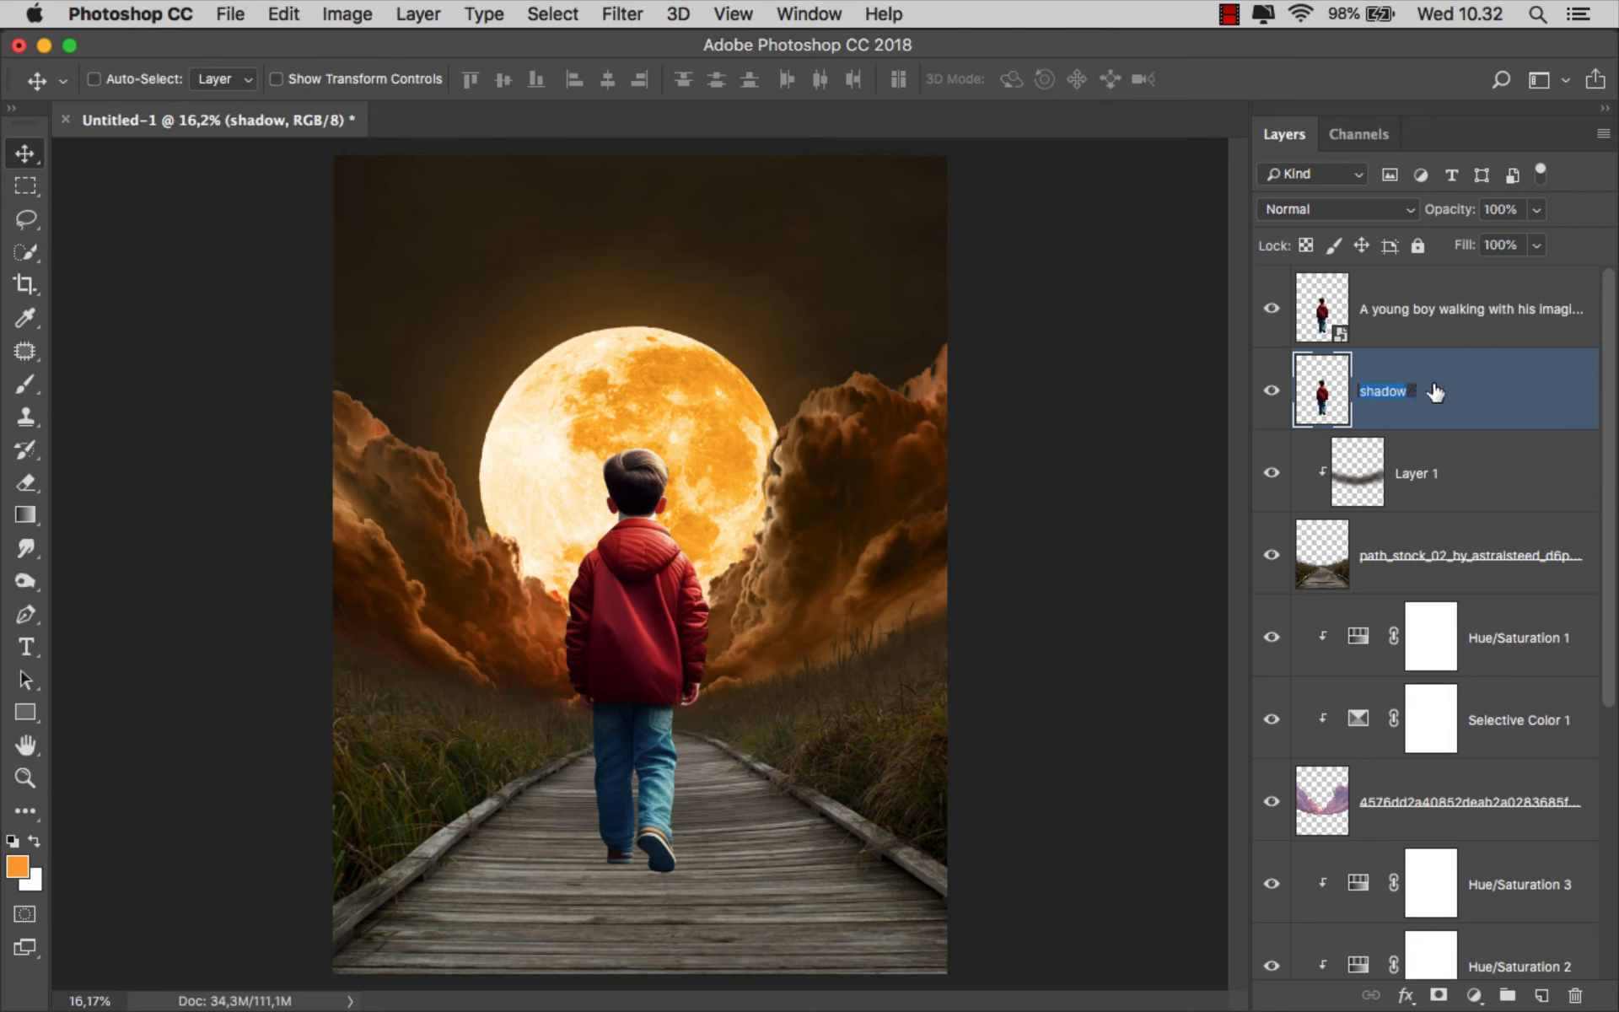
key(super+u)
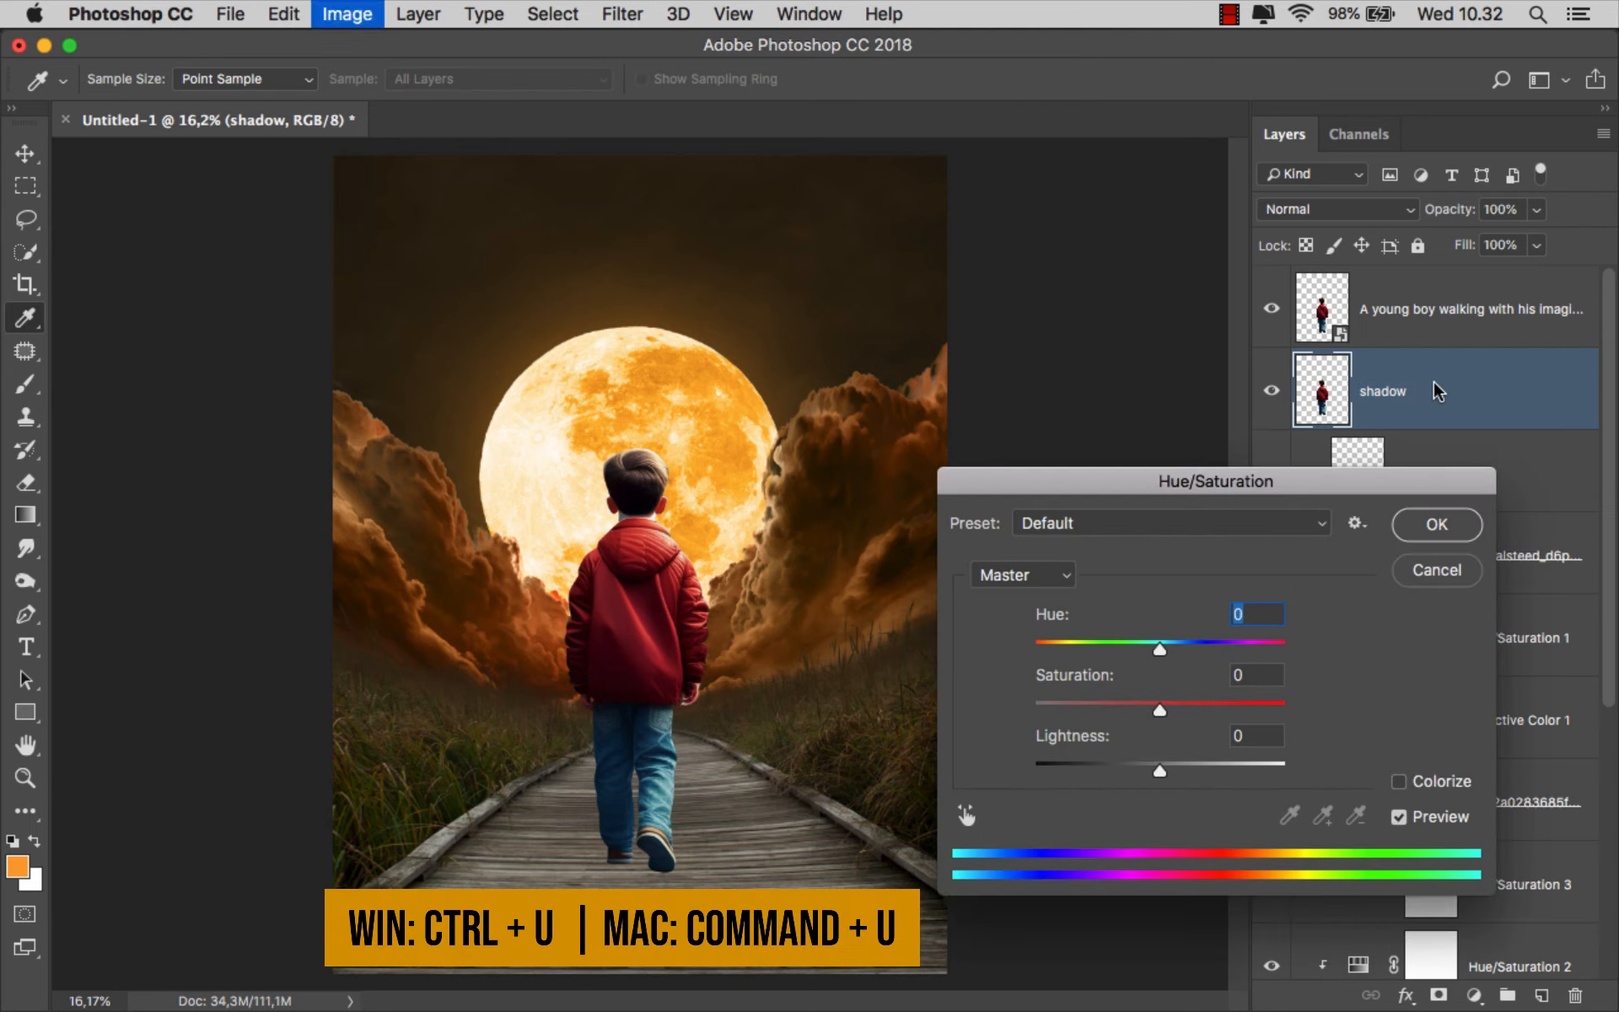
drag(1159, 766, 1002, 772)
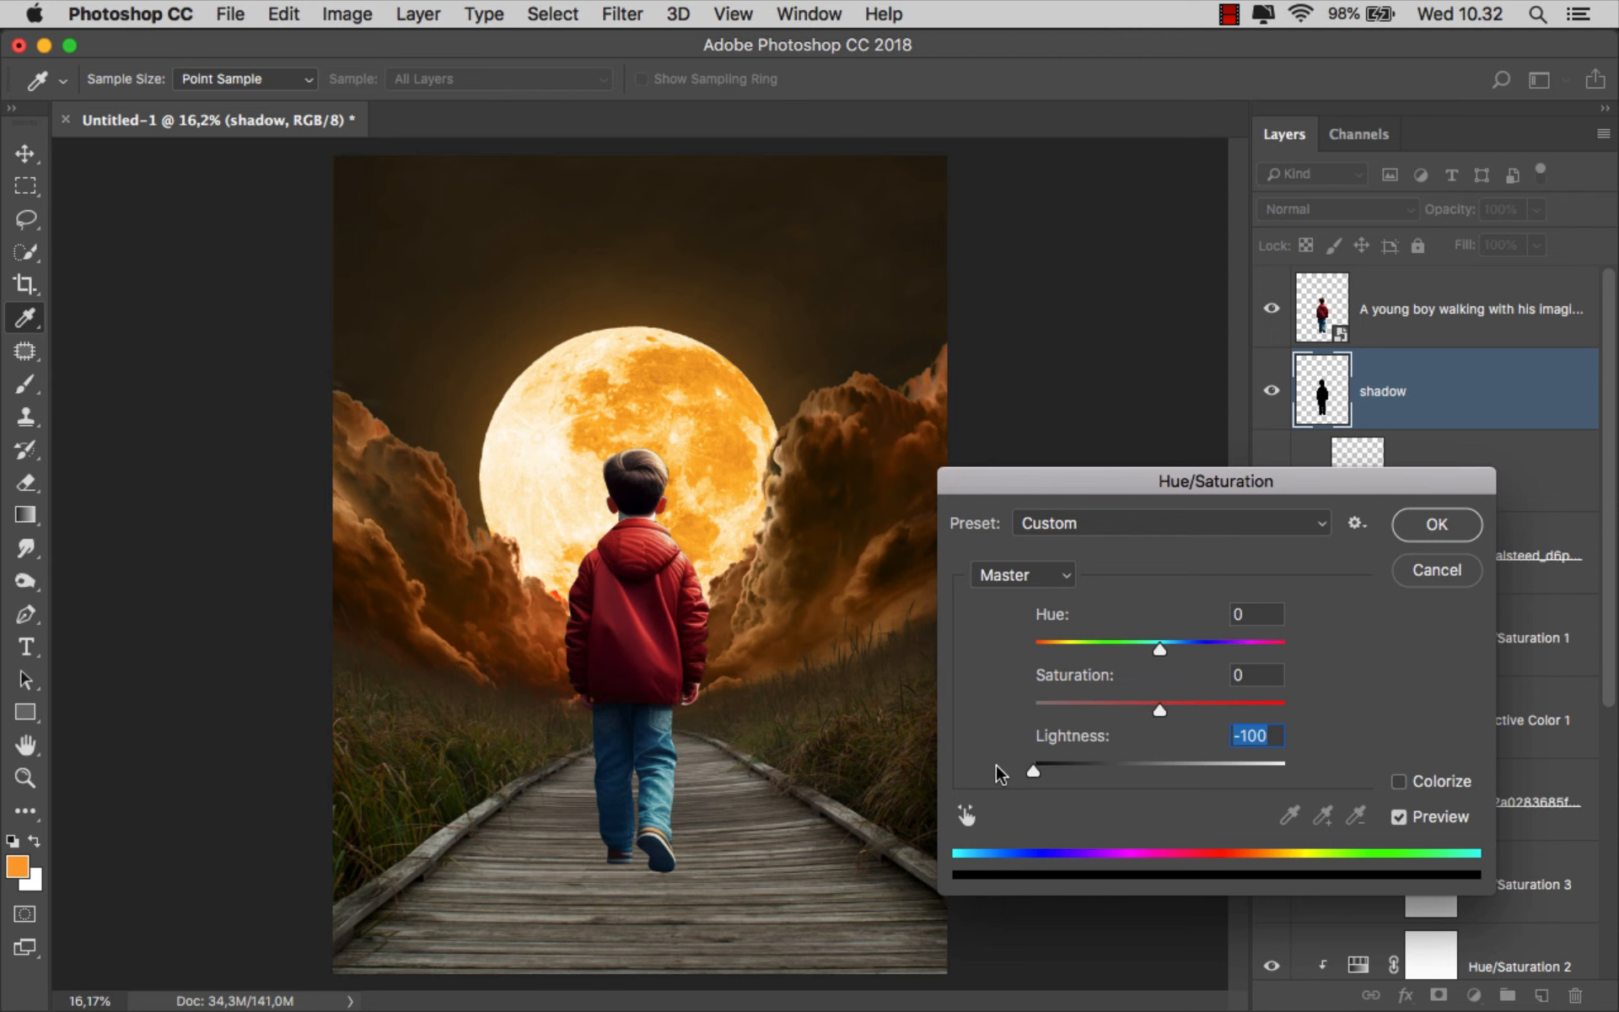
click(1434, 526)
drag(710, 611, 729, 609)
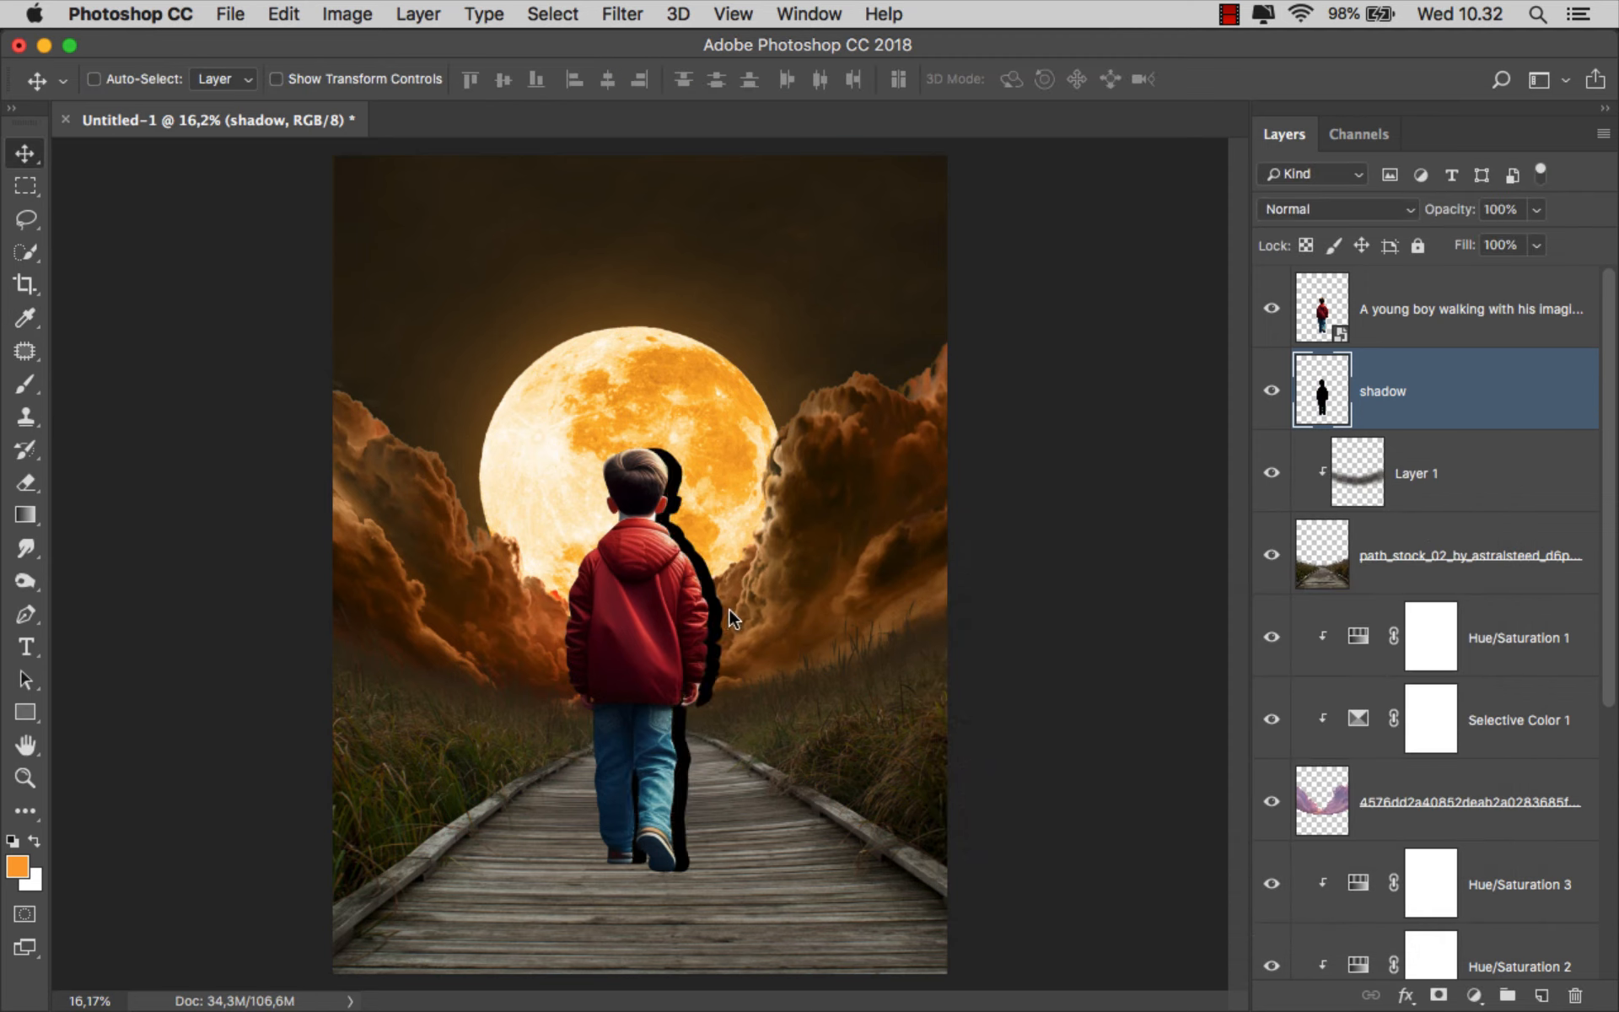
key(super+z)
Transform the shadow so it flips downward from the boy's feet onto the boardwalk, with a height of -38.12%
key(super+t)
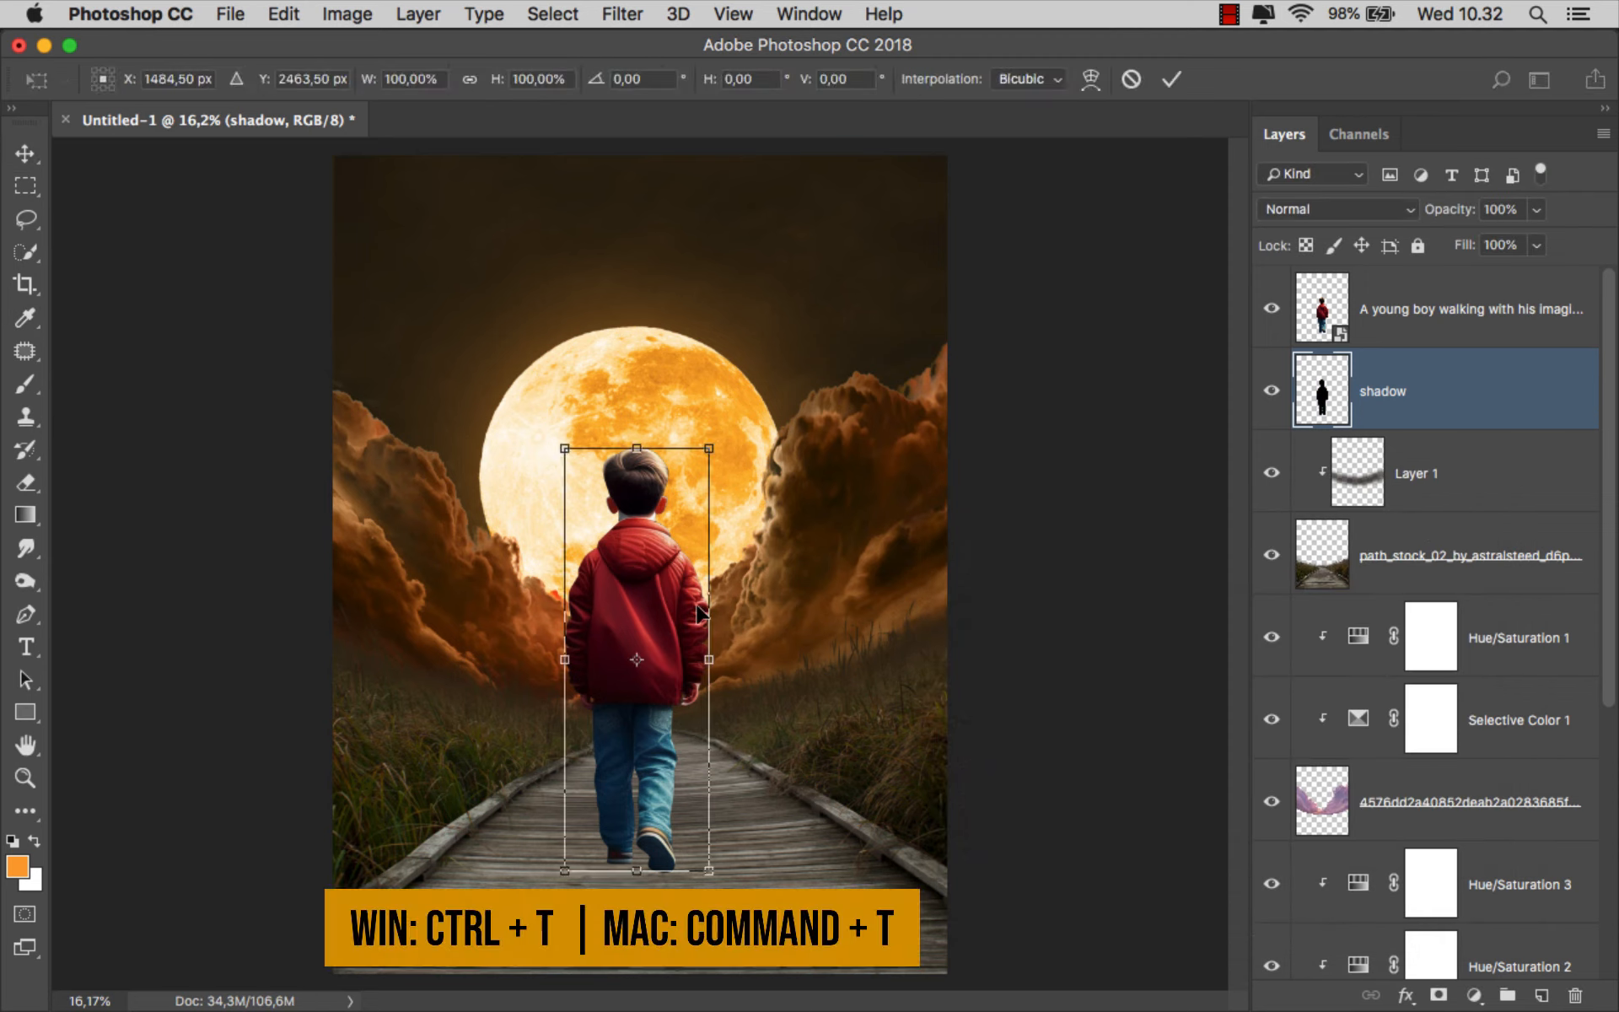
right_click(661, 565)
click(718, 683)
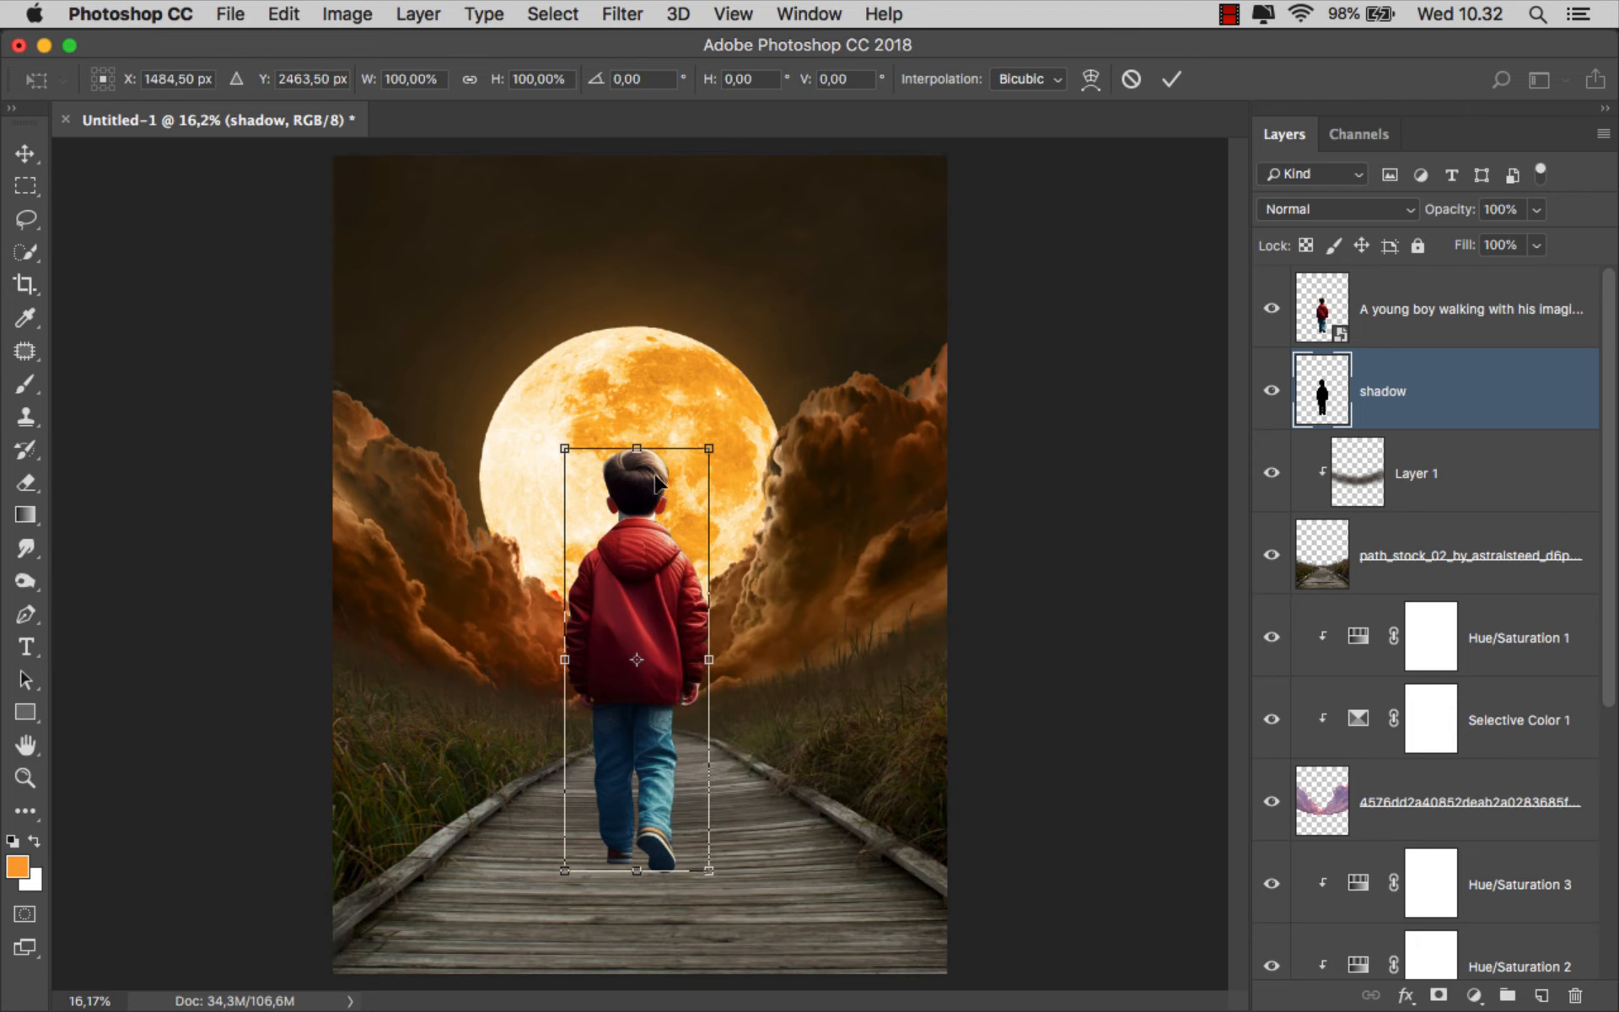
drag(637, 449, 634, 983)
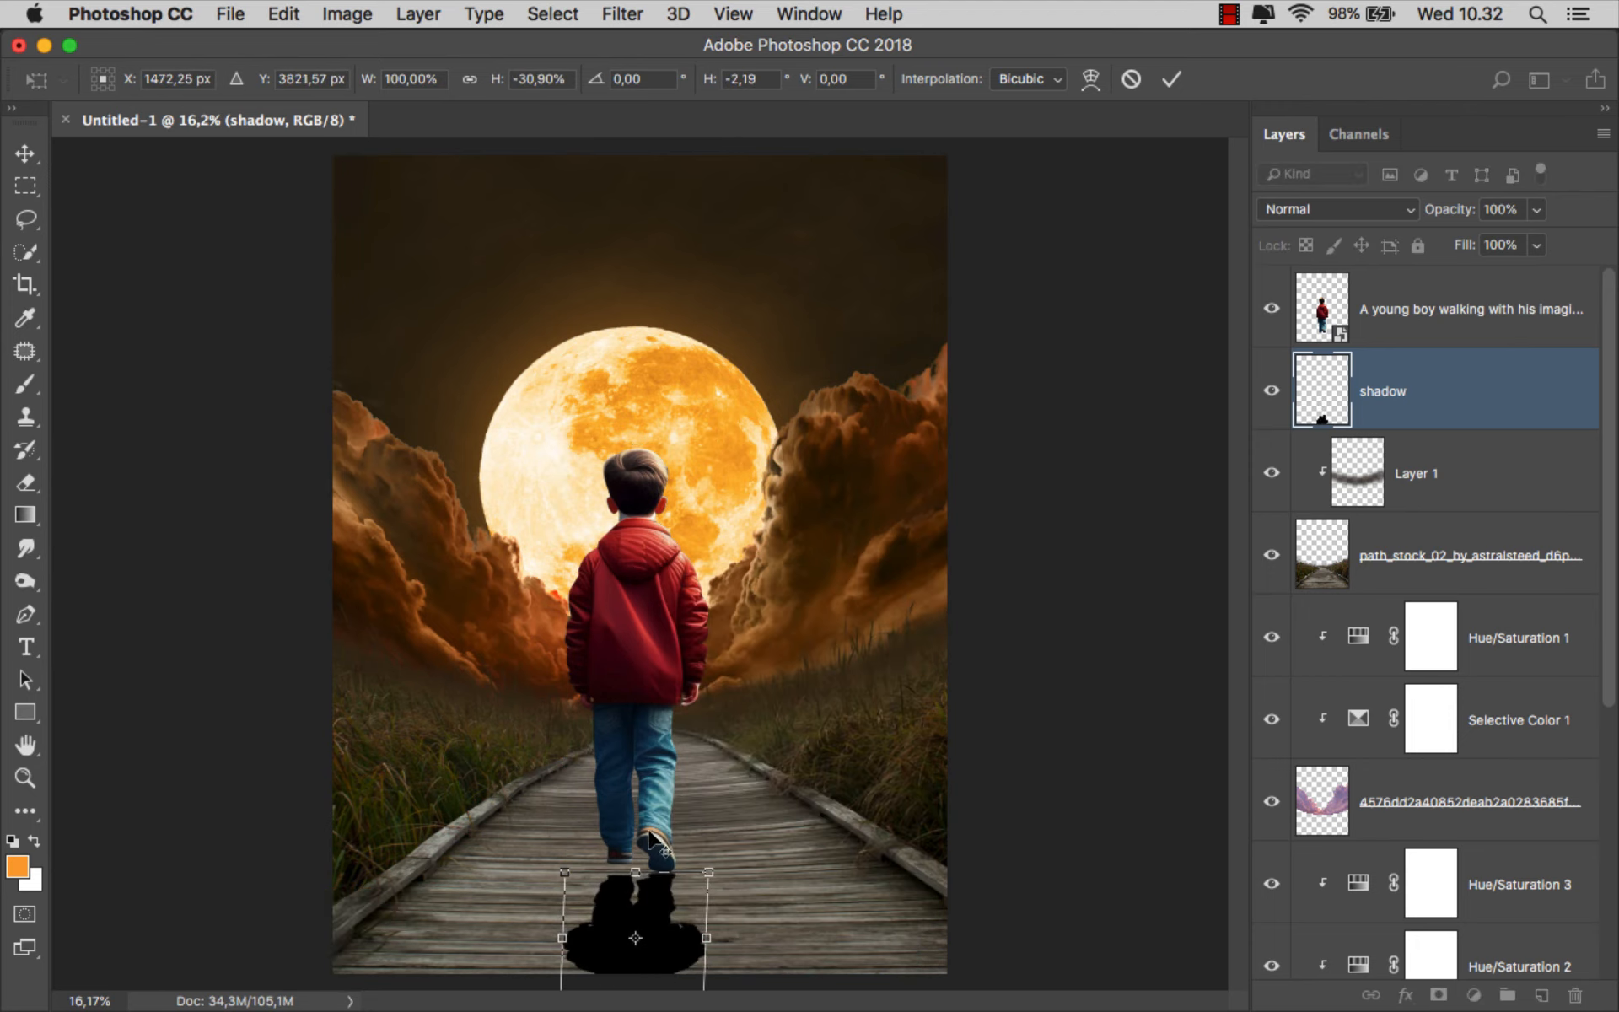
scroll(637, 970, down, 4)
drag(636, 858, 634, 882)
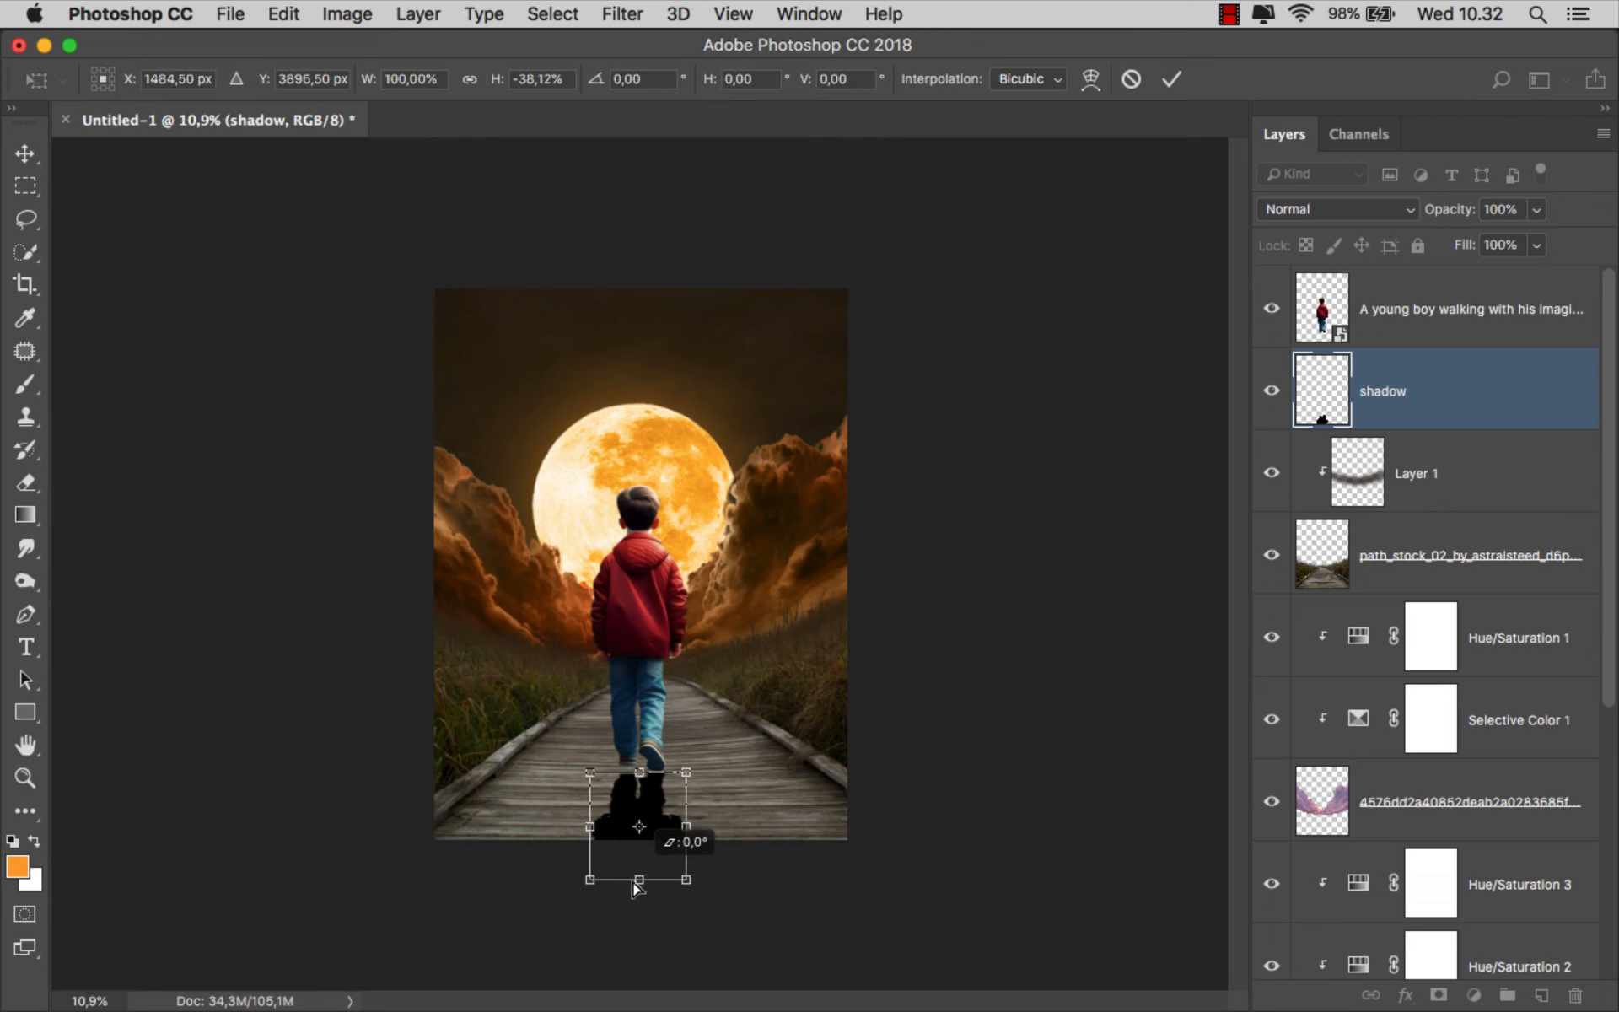
Warp the shadow so its upper edge rises to the boy's left shoe and its far end spreads slightly wider, and apply the transform
scroll(636, 890, up, 6)
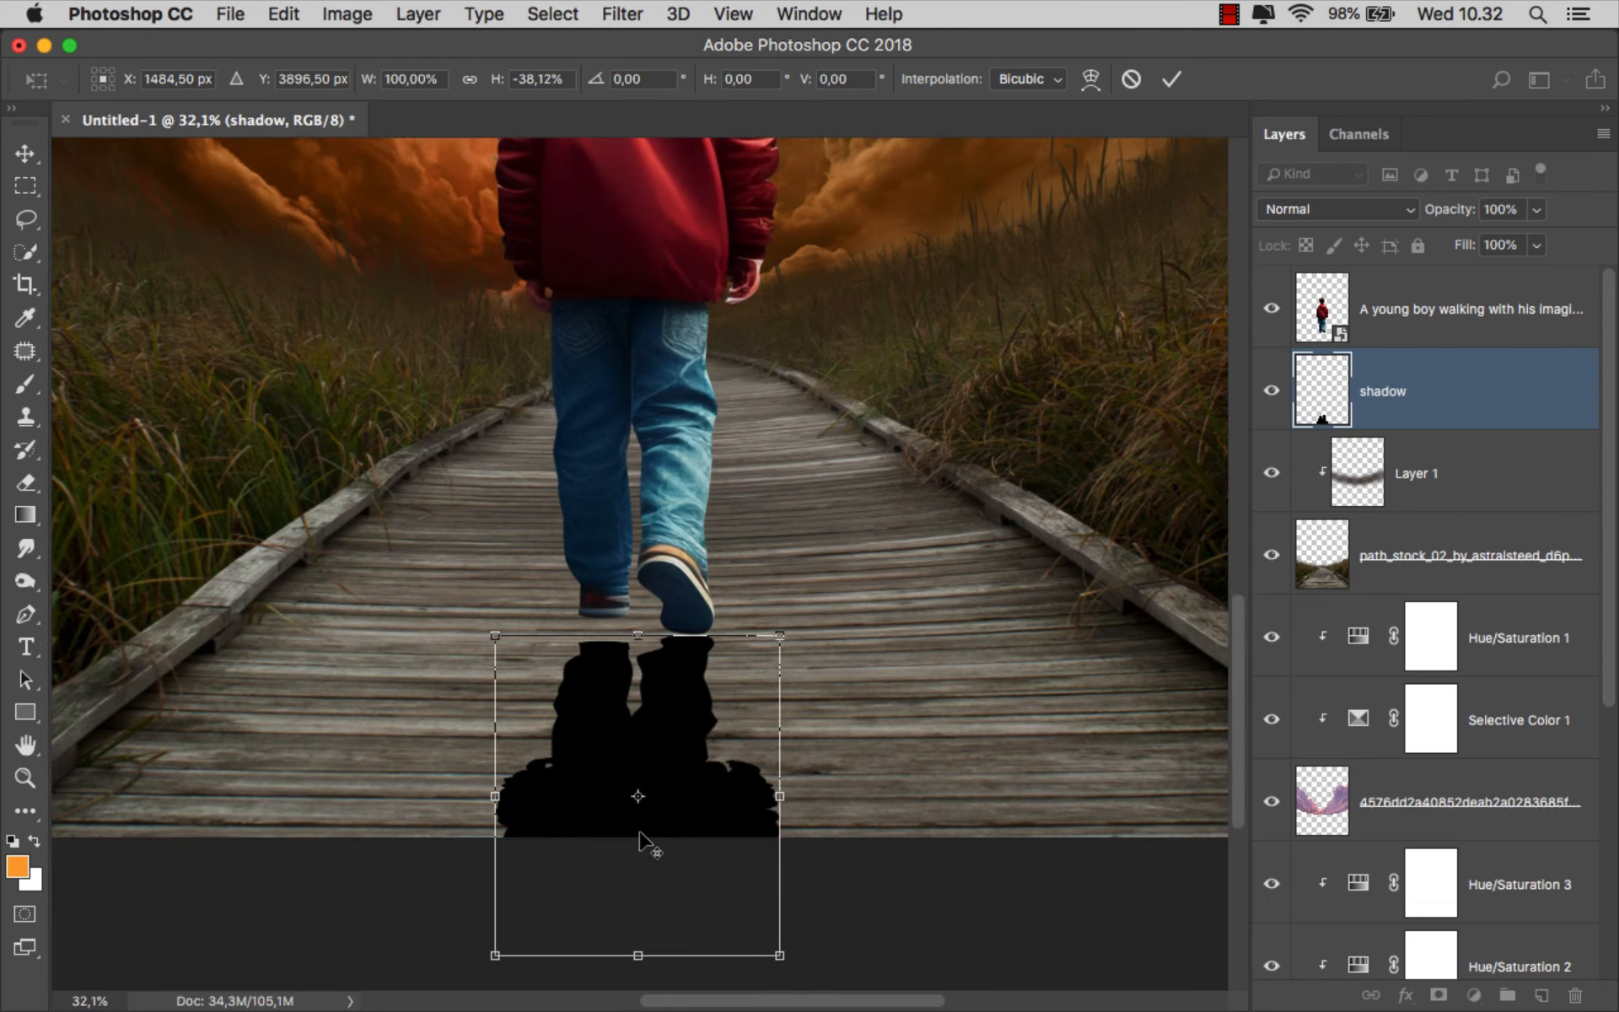
scroll(640, 834, down, 3)
right_click(644, 589)
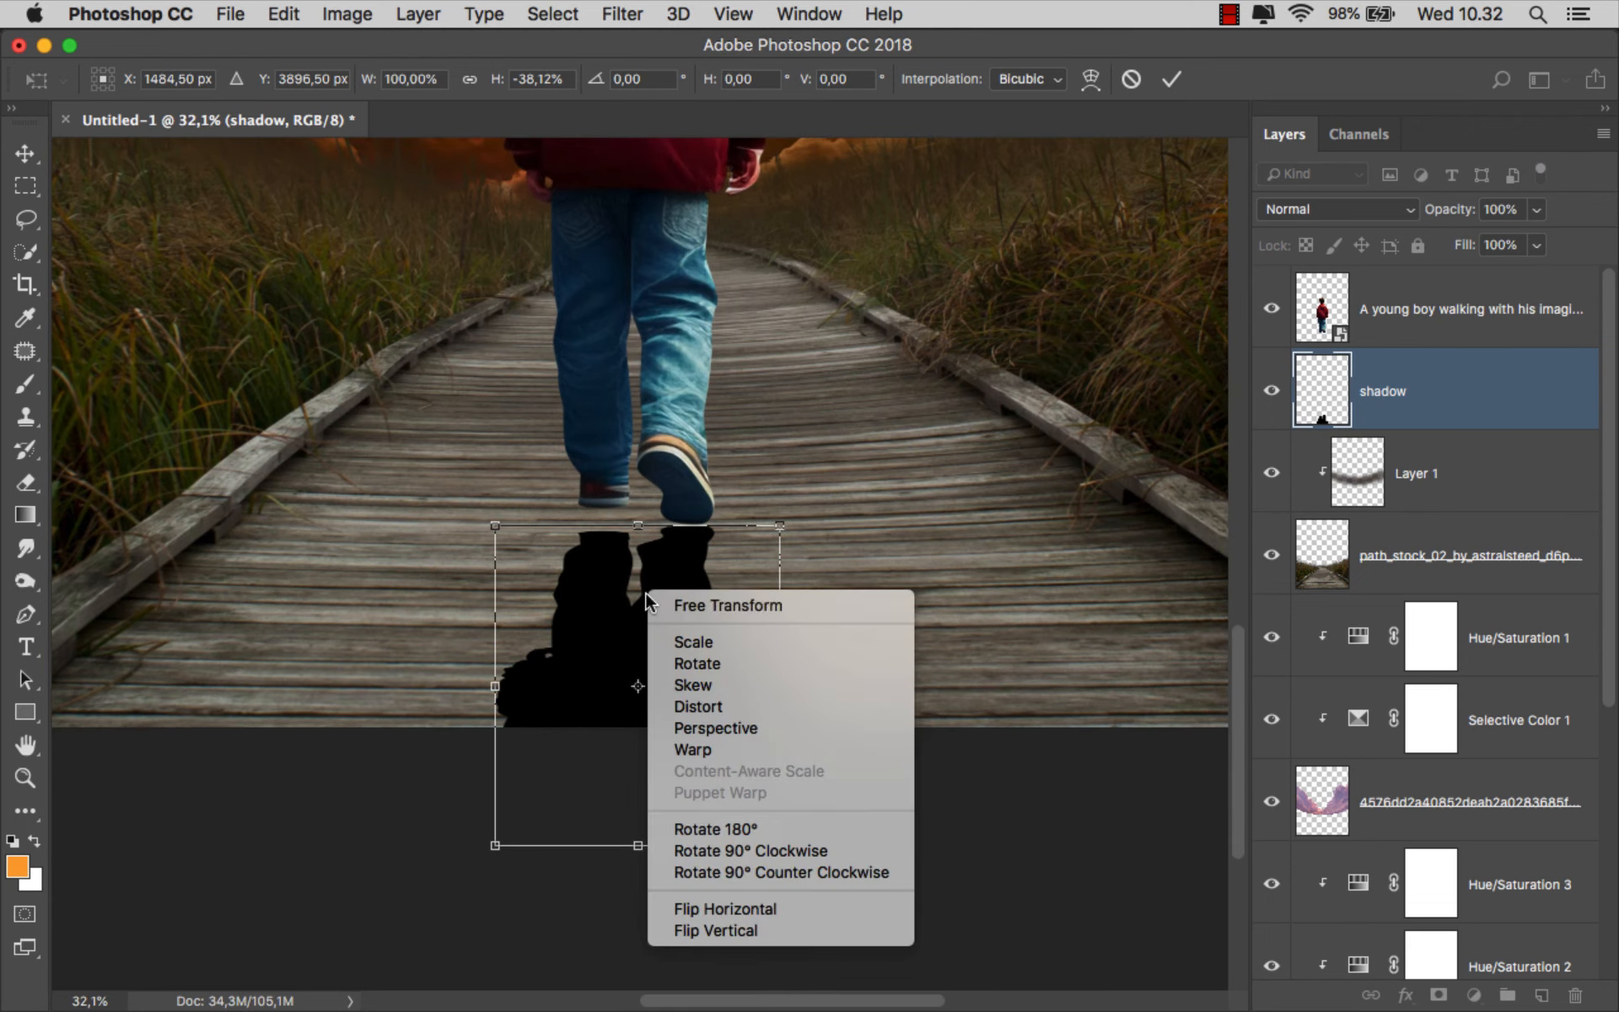
click(675, 751)
scroll(625, 526, up, 3)
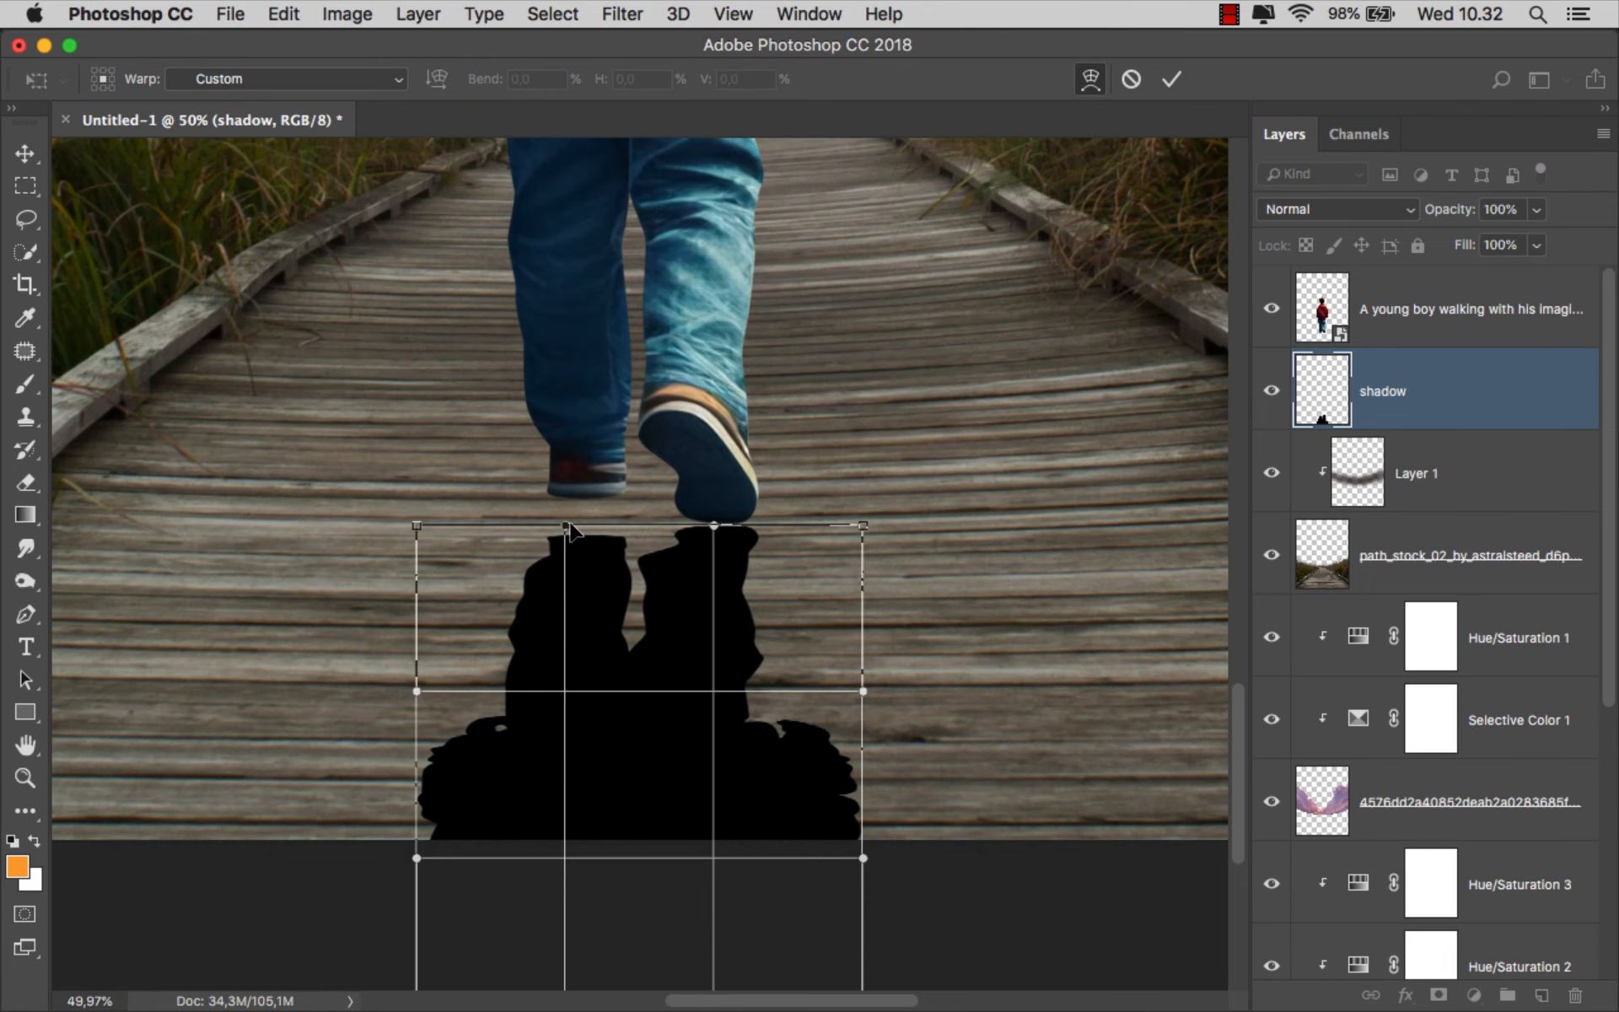
drag(570, 528, 569, 421)
scroll(591, 493, down, 1)
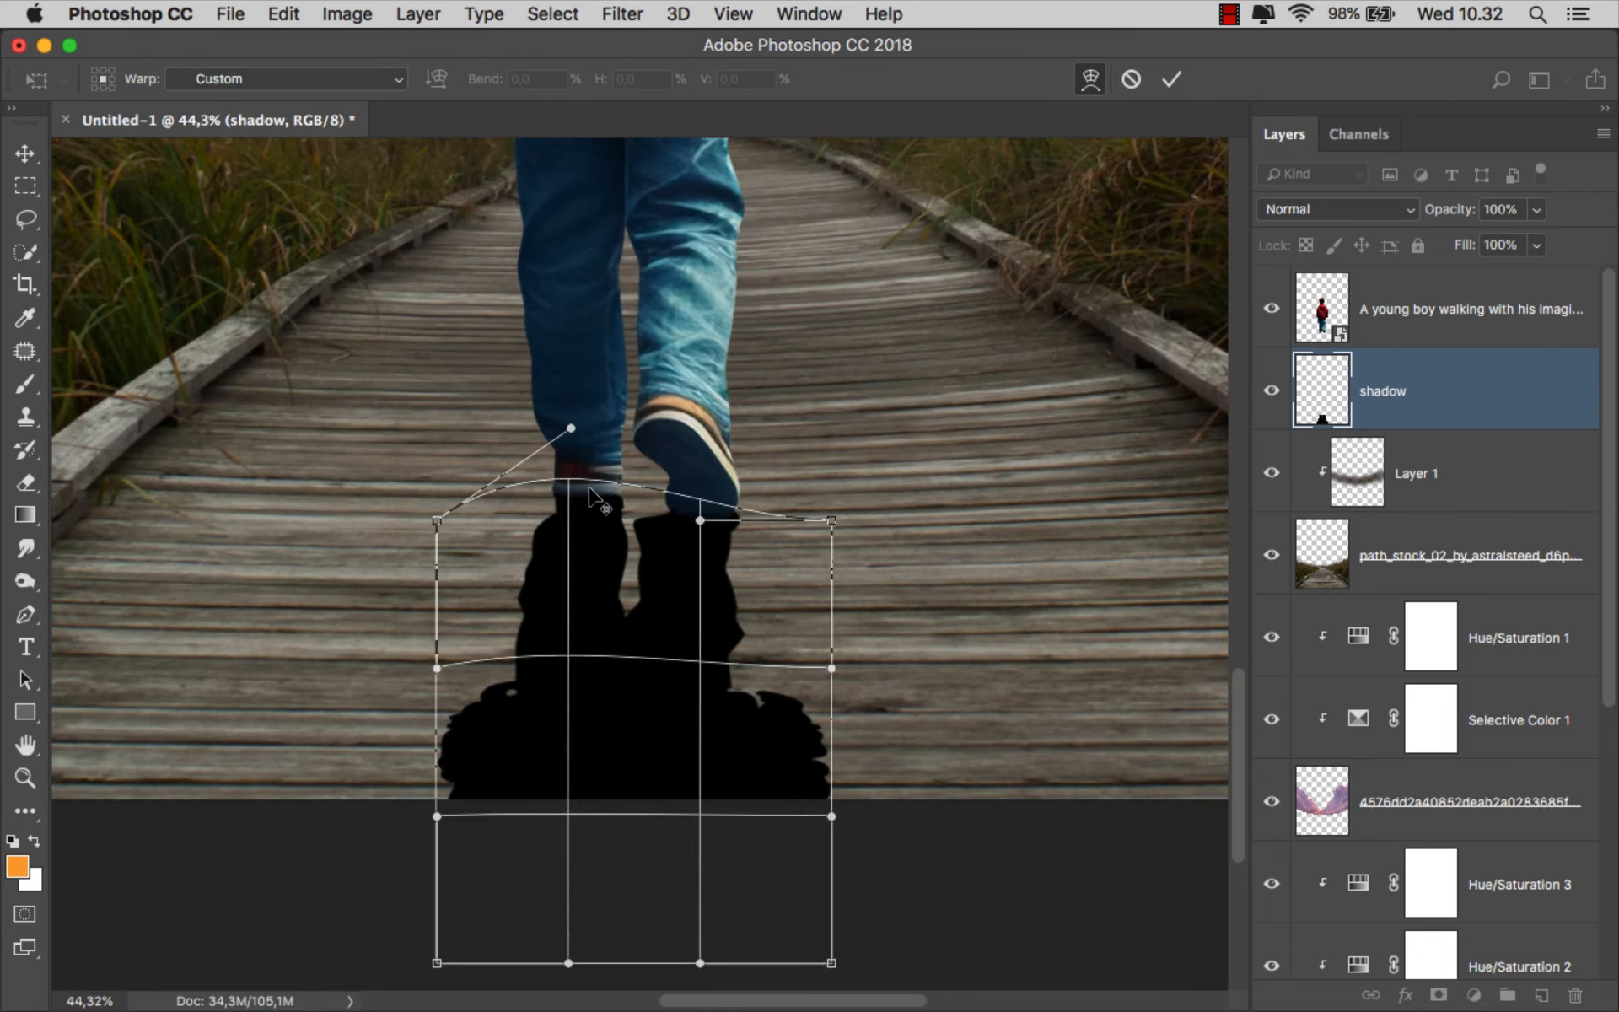
scroll(595, 499, down, 3)
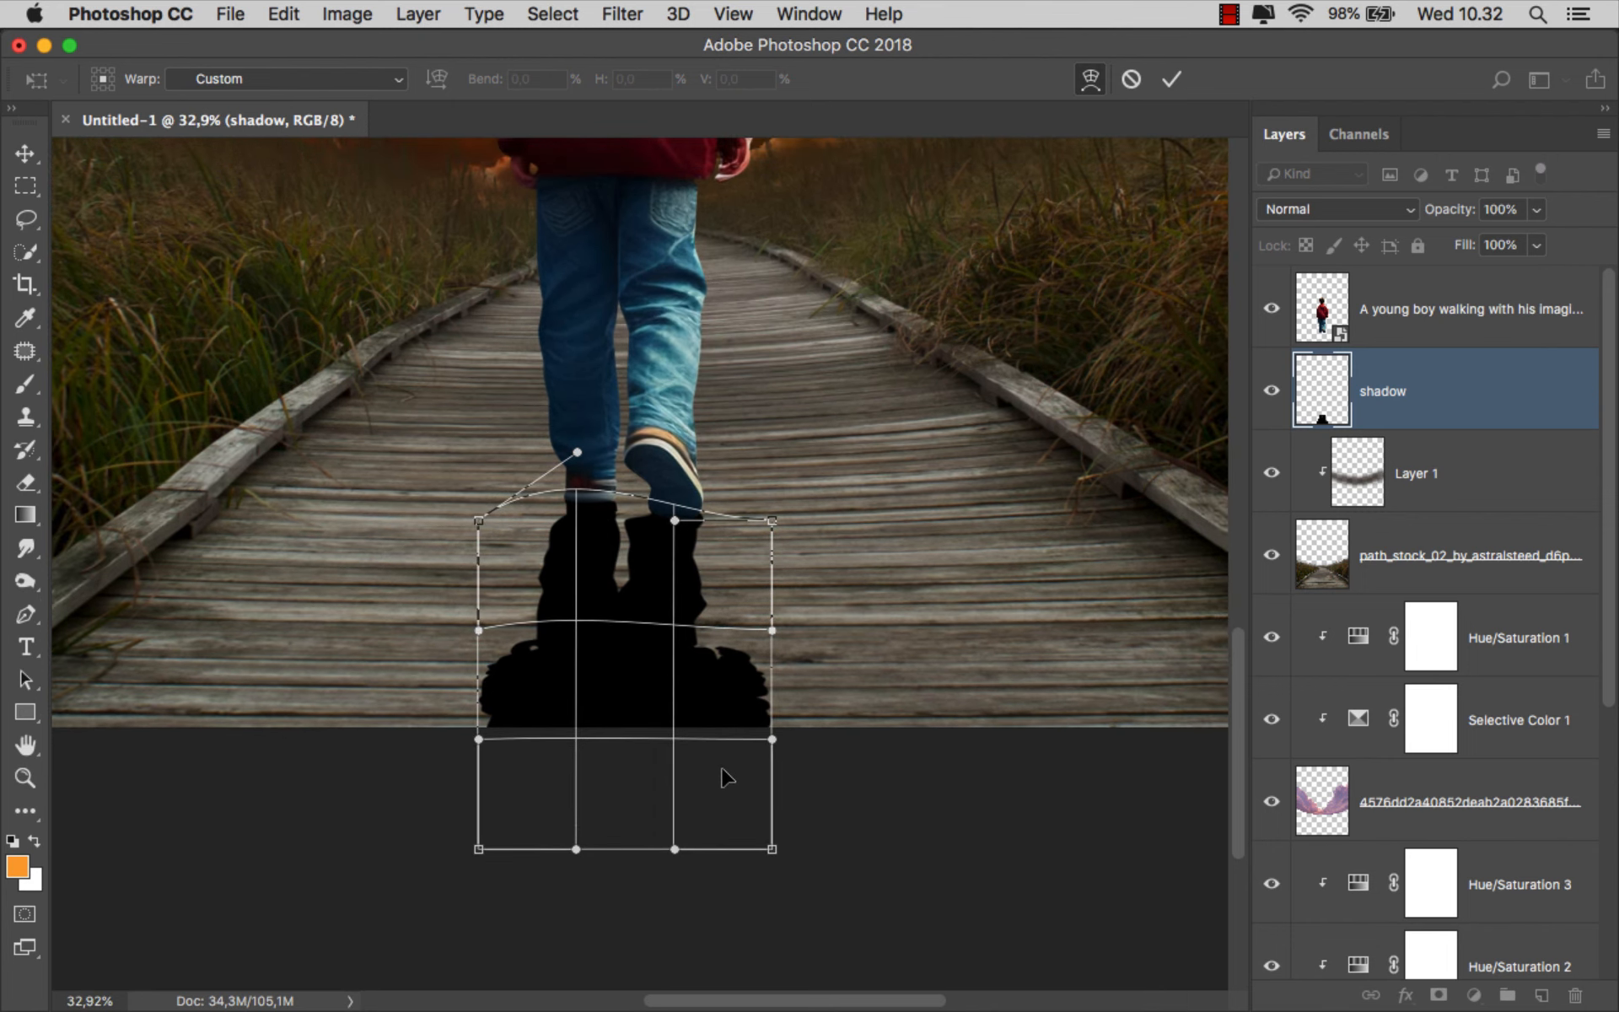
drag(771, 847, 790, 852)
drag(478, 849, 496, 811)
drag(742, 811, 751, 810)
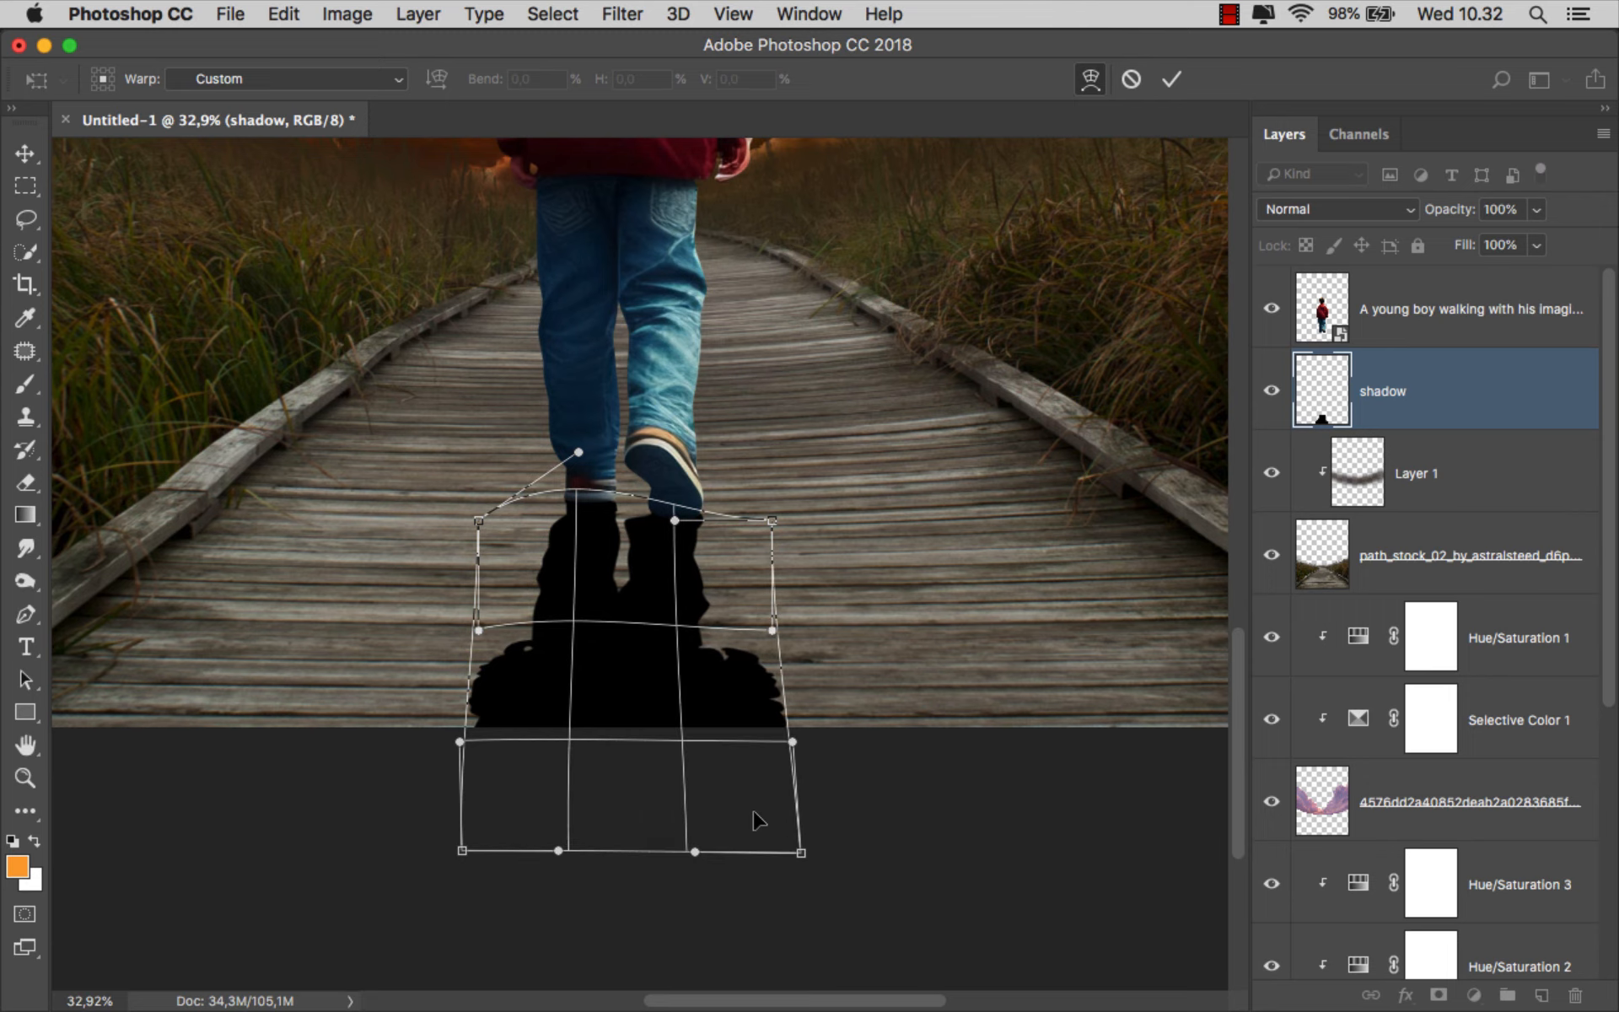
drag(478, 520, 483, 518)
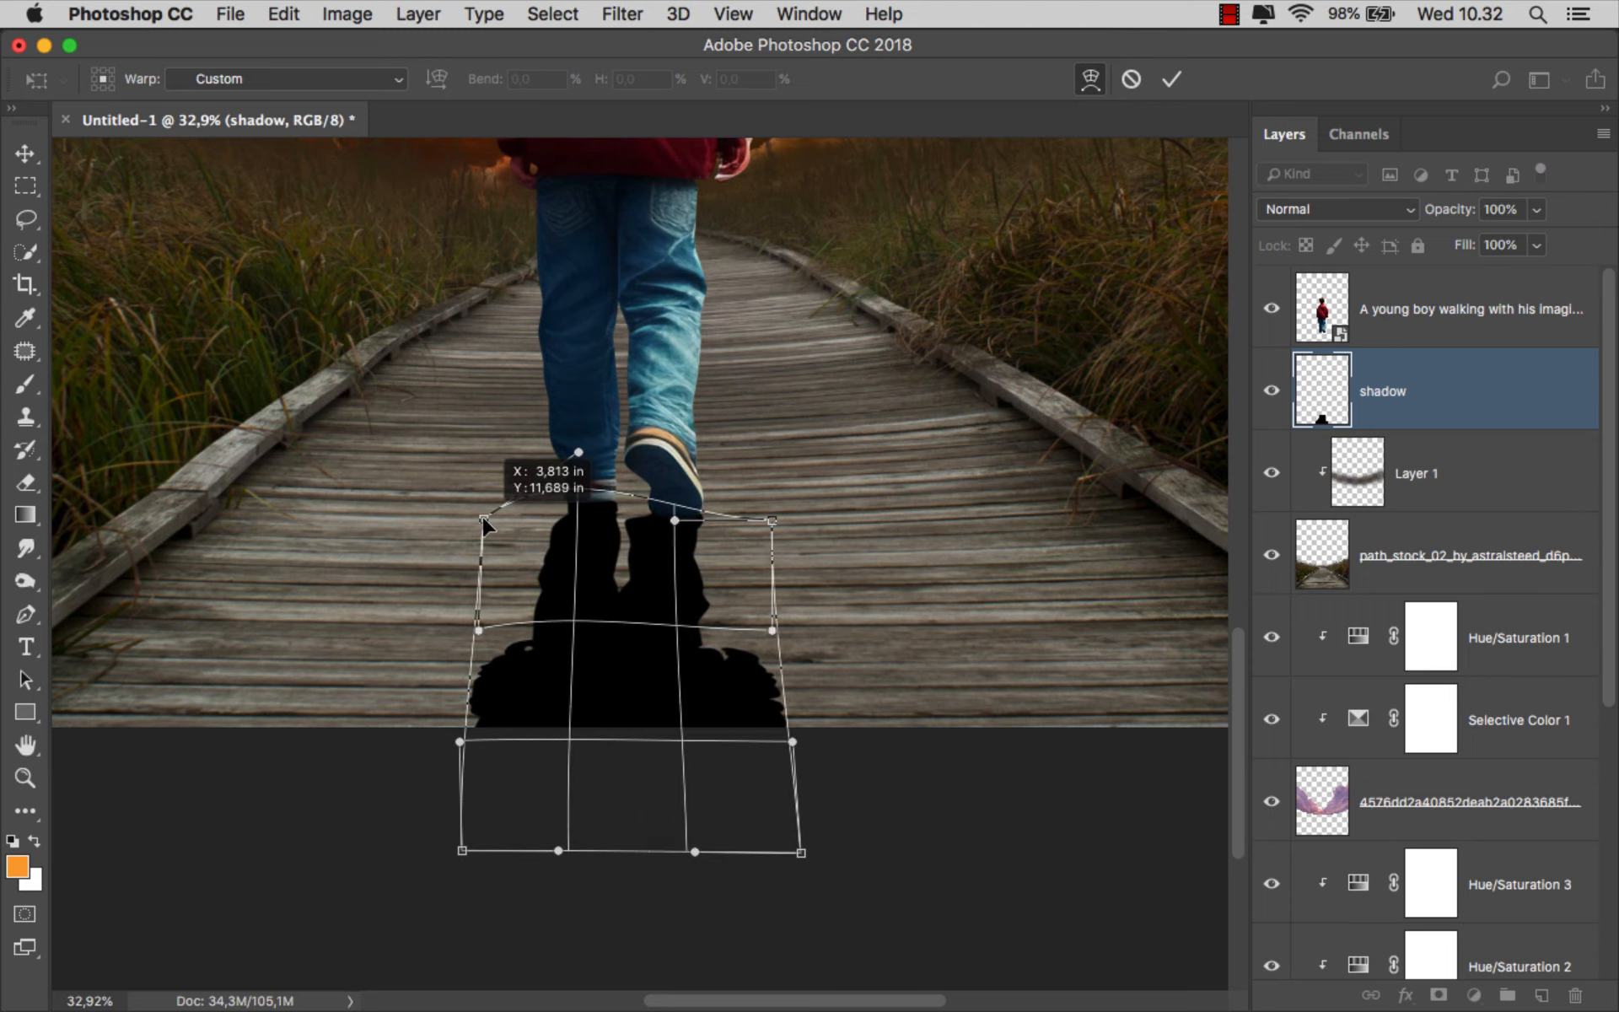
click(1171, 78)
scroll(771, 597, down, 2)
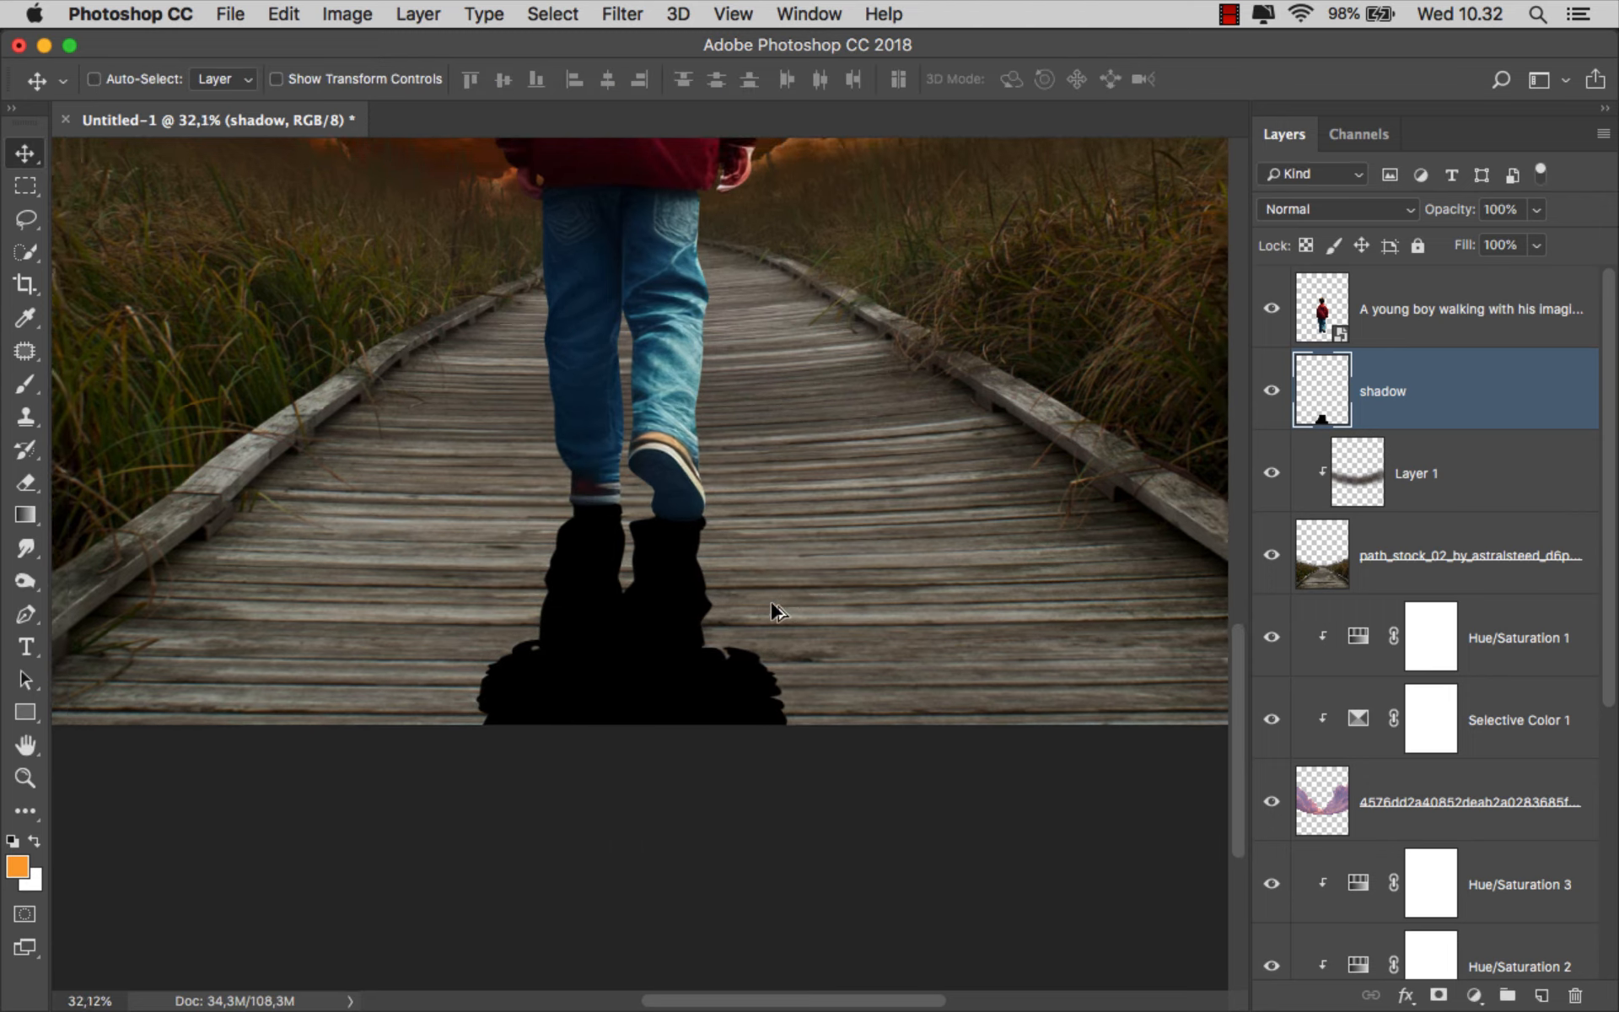
scroll(772, 616, up, 1)
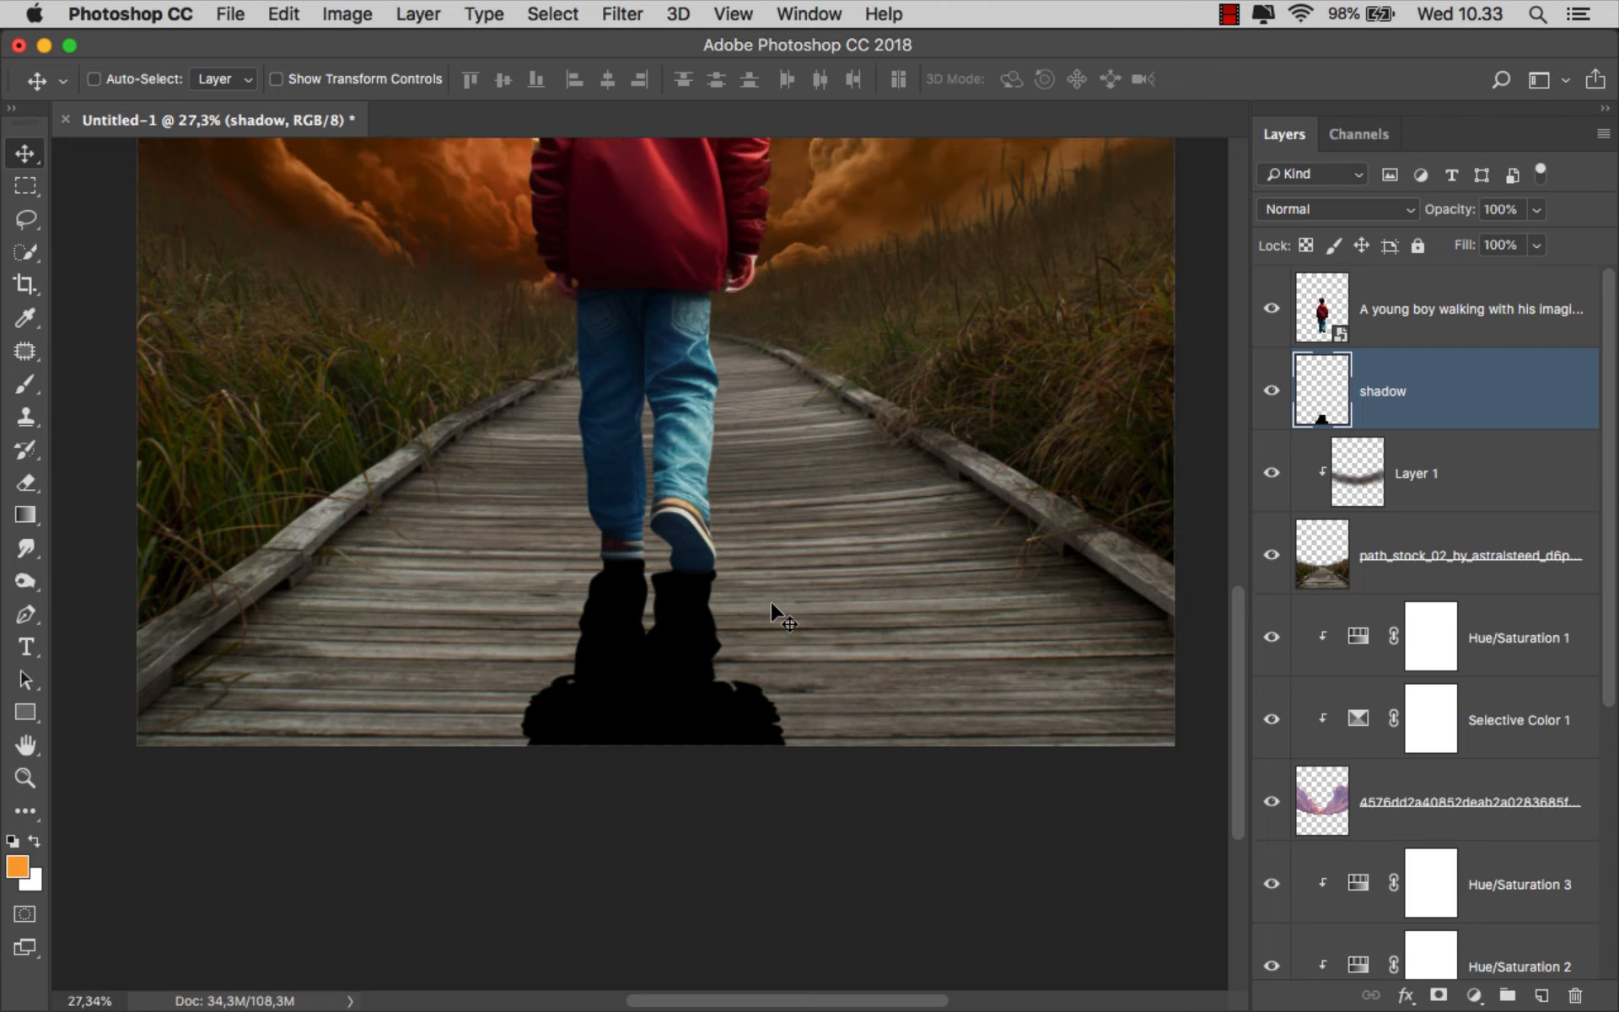
Blend the shadow into the boardwalk using Blend If, splitting the Underlying Layer sliders to 0 / 133 and 58 / 255
right_click(1444, 387)
click(1422, 398)
drag(640, 306, 1106, 250)
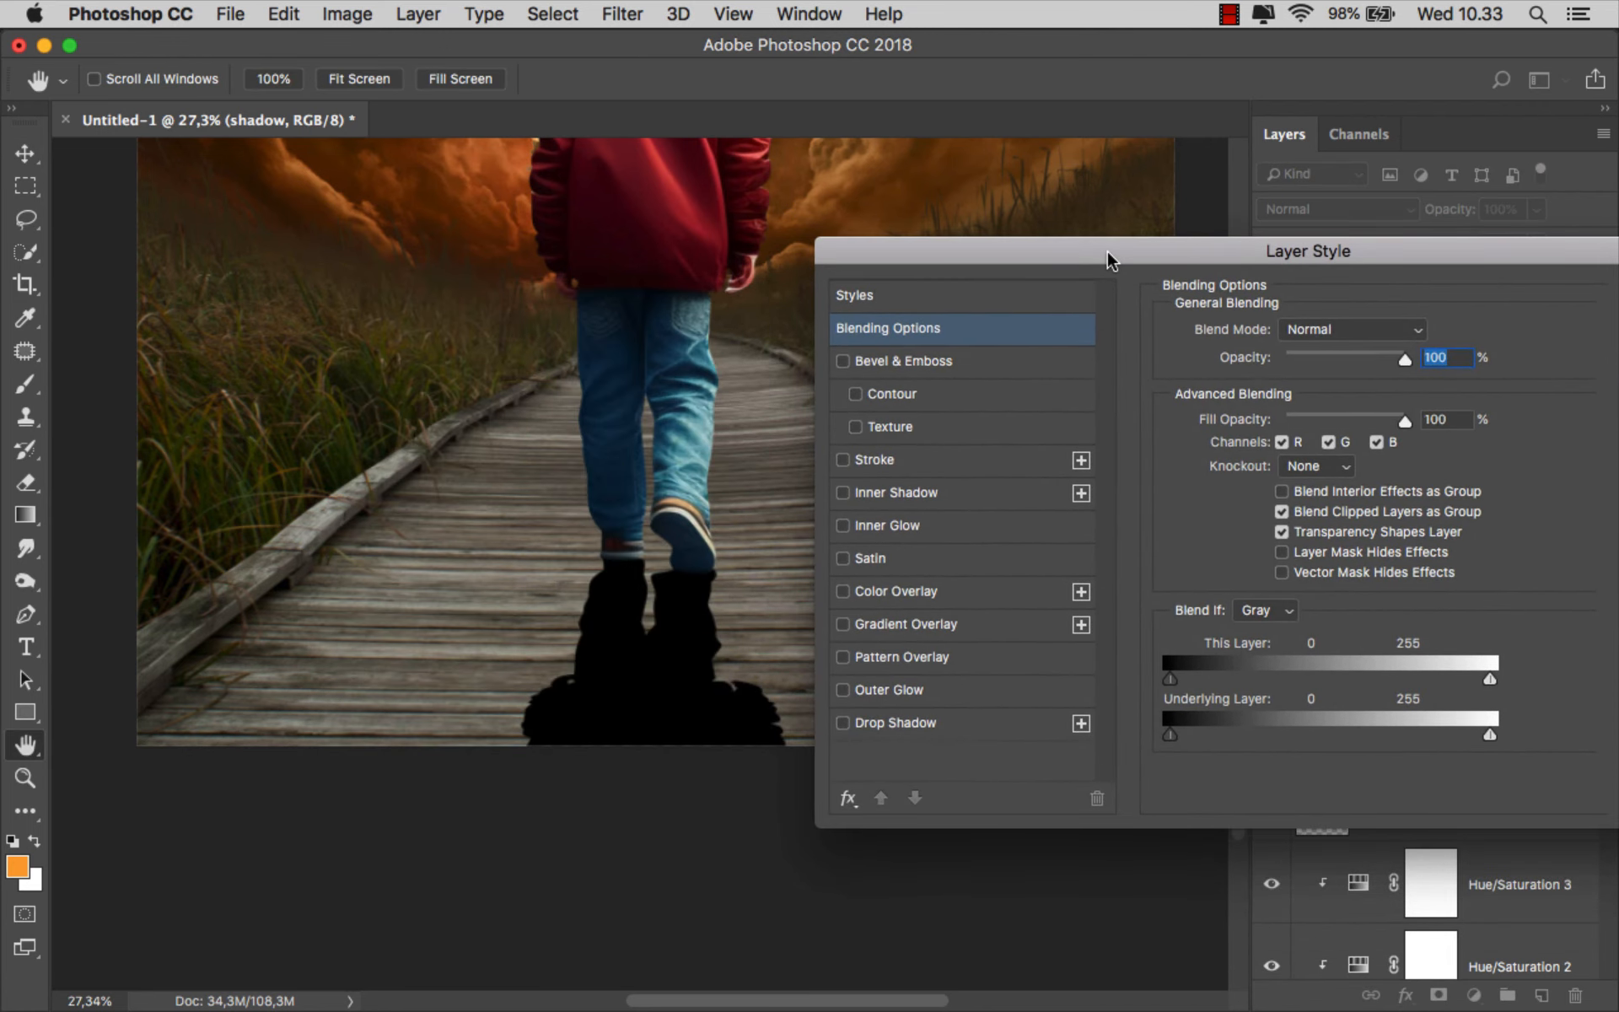
drag(1171, 735, 1359, 732)
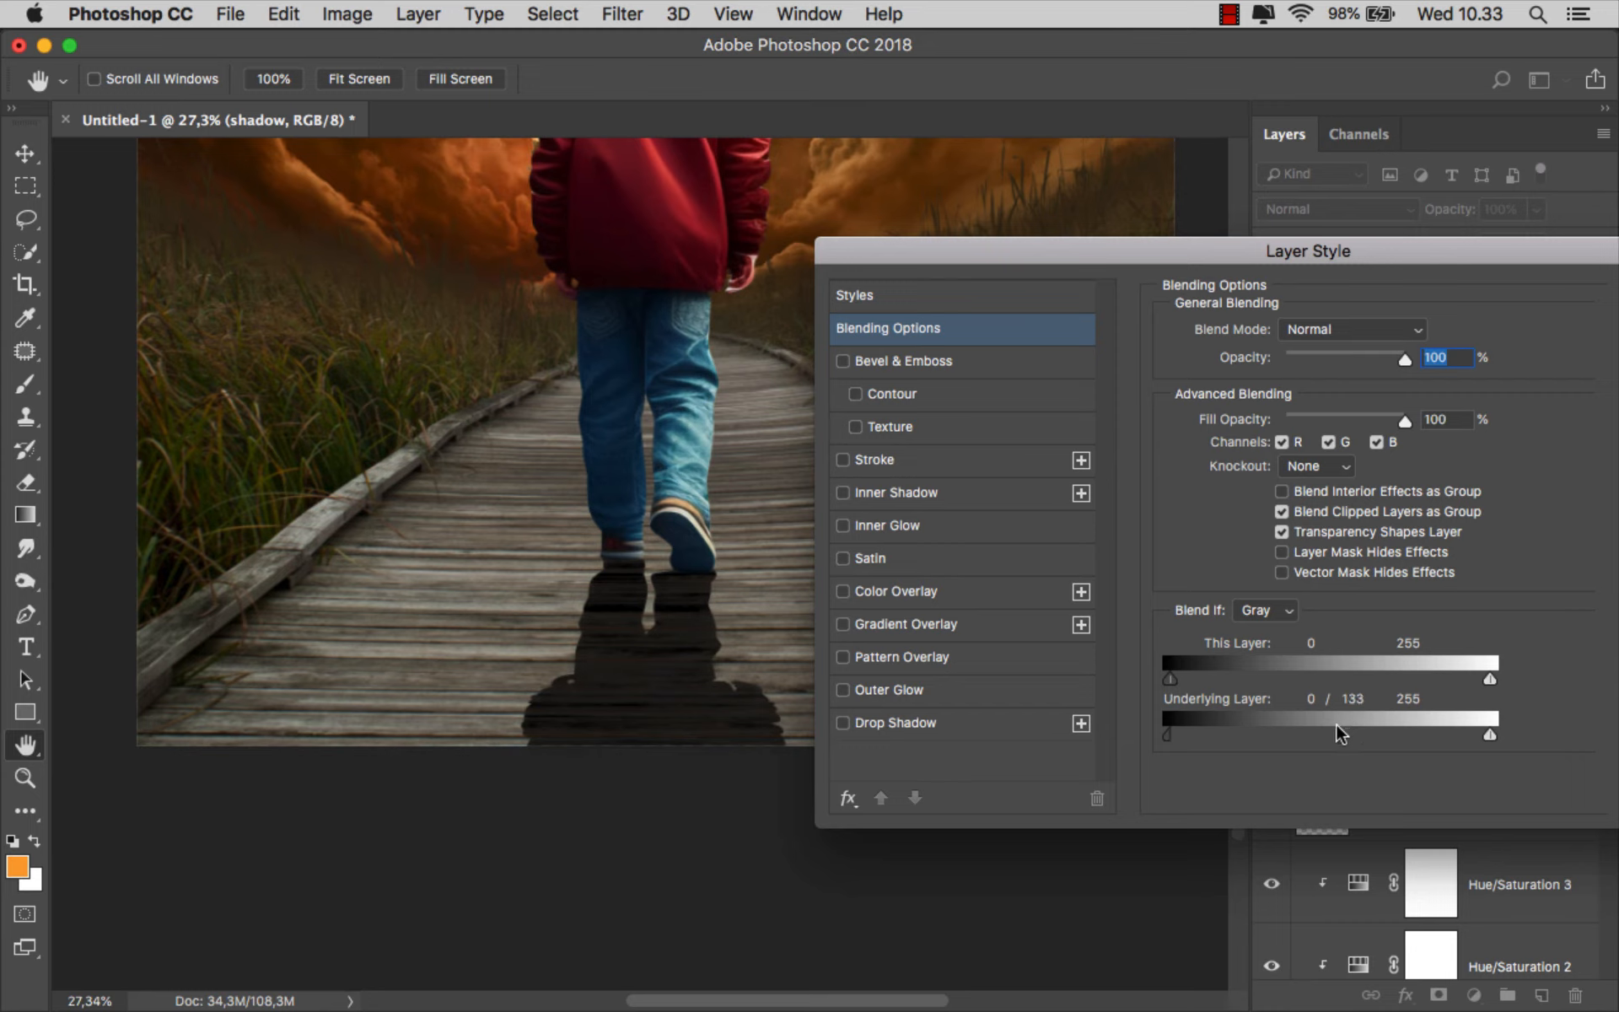
drag(1485, 739, 1243, 738)
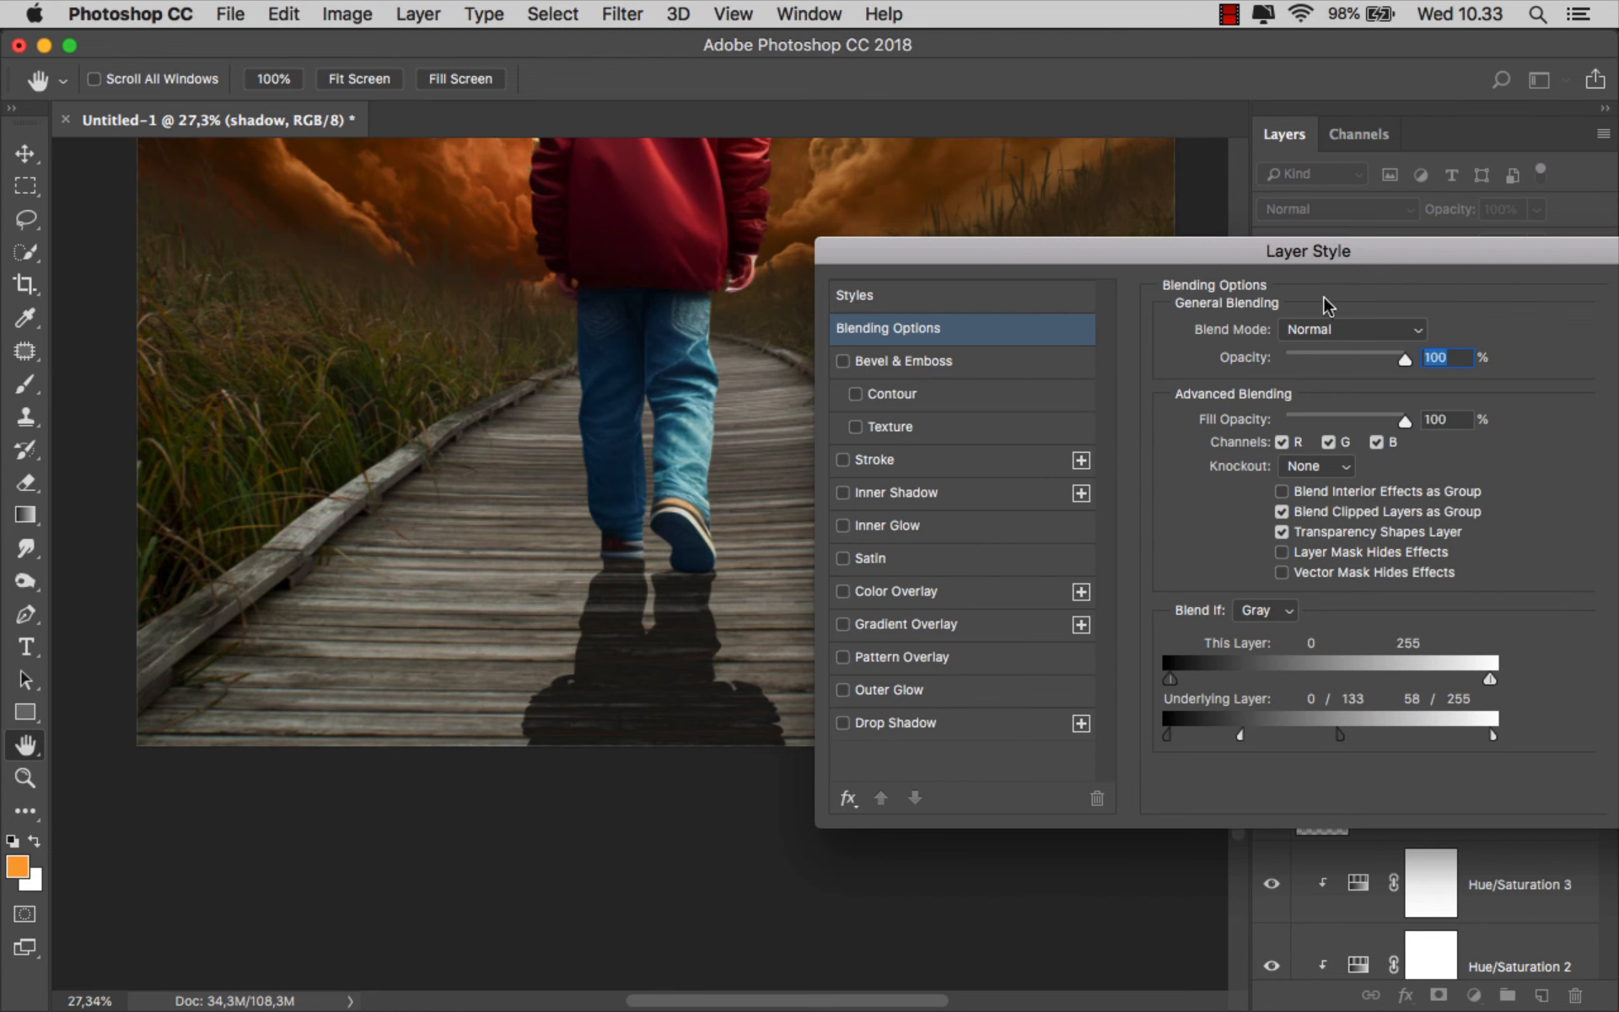
drag(1349, 258, 1005, 365)
click(1357, 407)
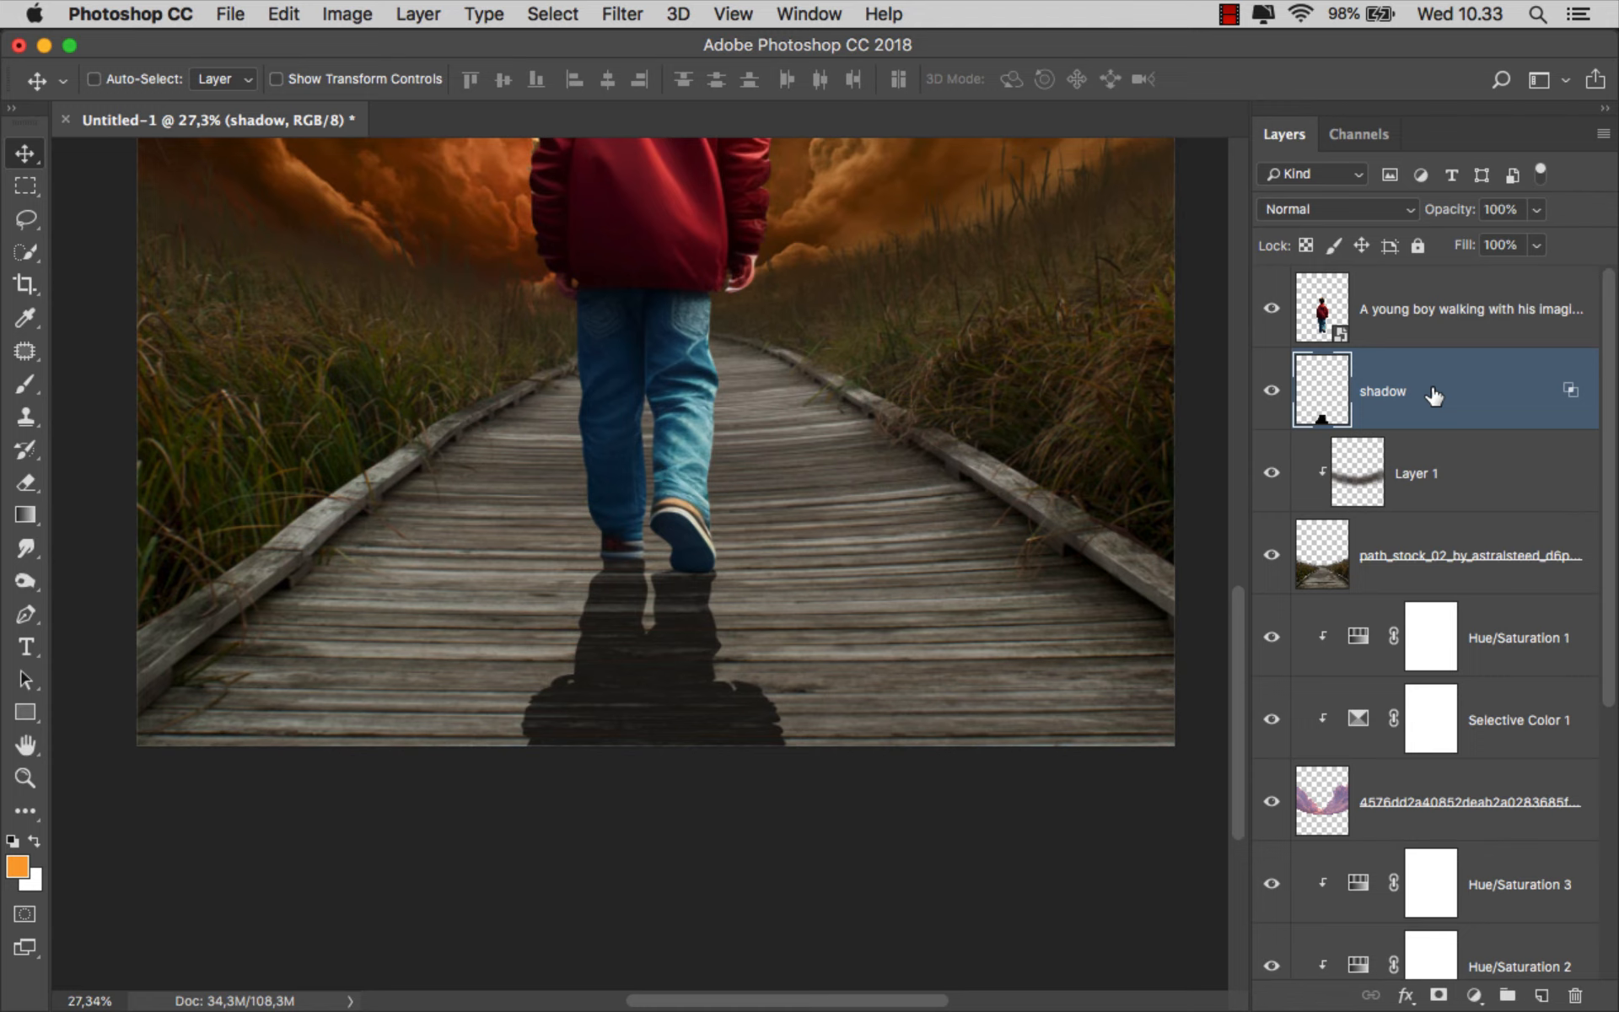
Add a layer mask to the shadow and fade its far end with a soft black brush at 14% opacity, size 635
click(1438, 995)
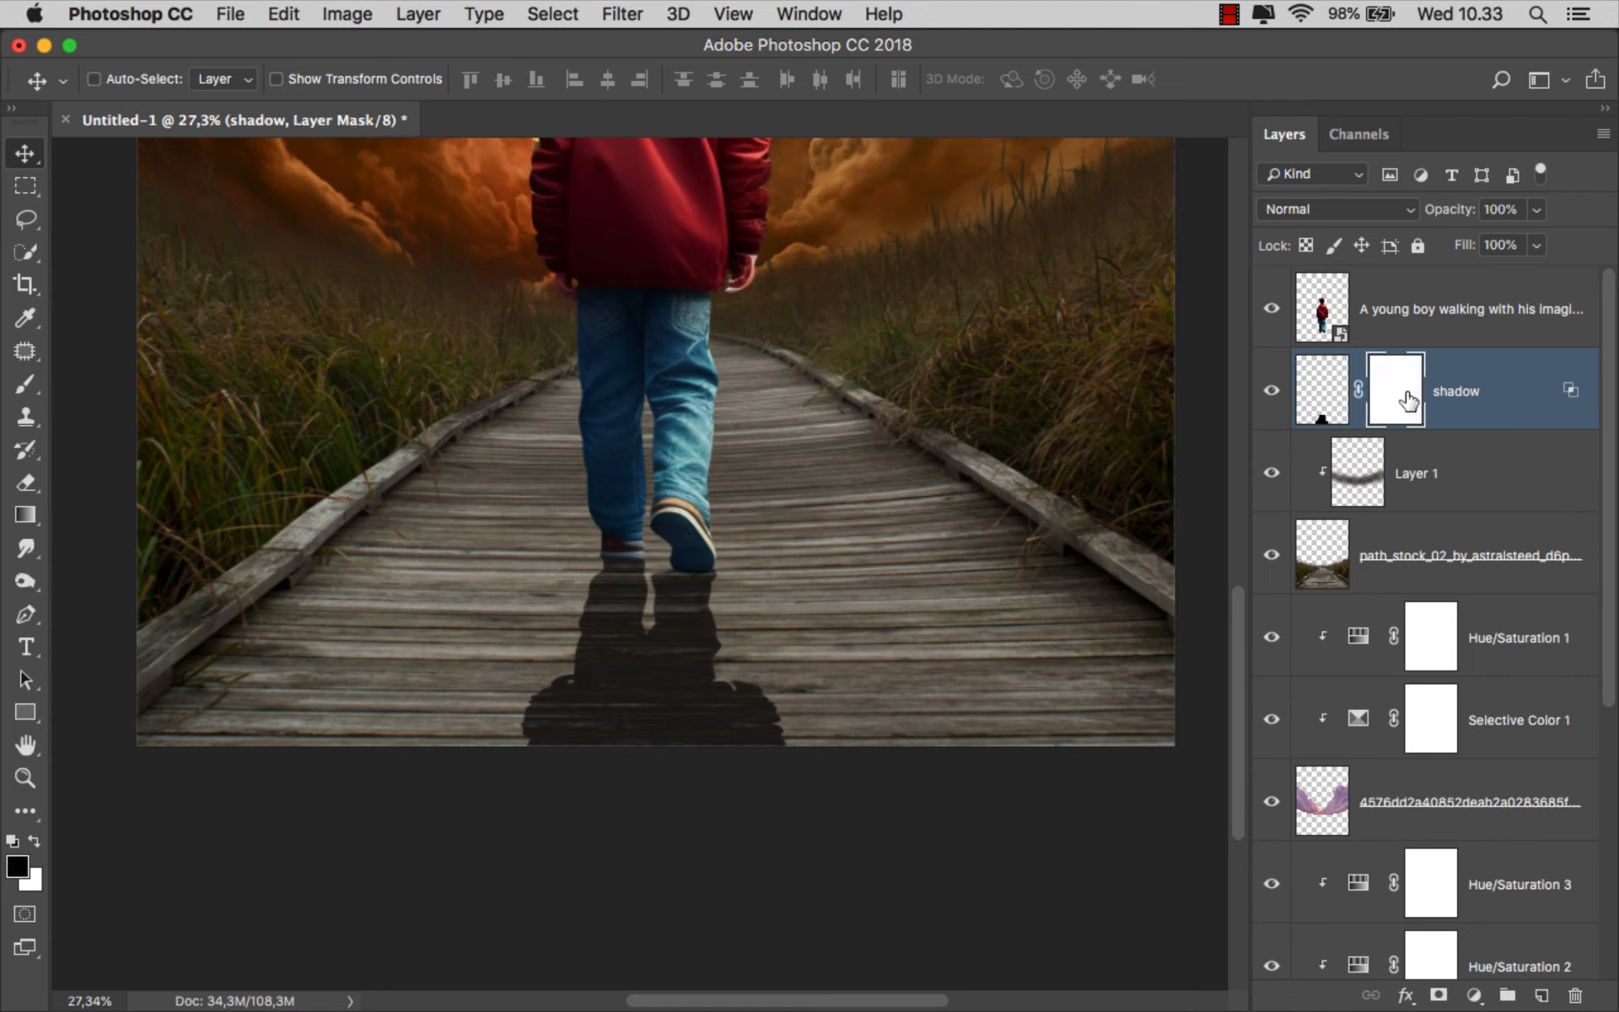
click(25, 384)
click(118, 381)
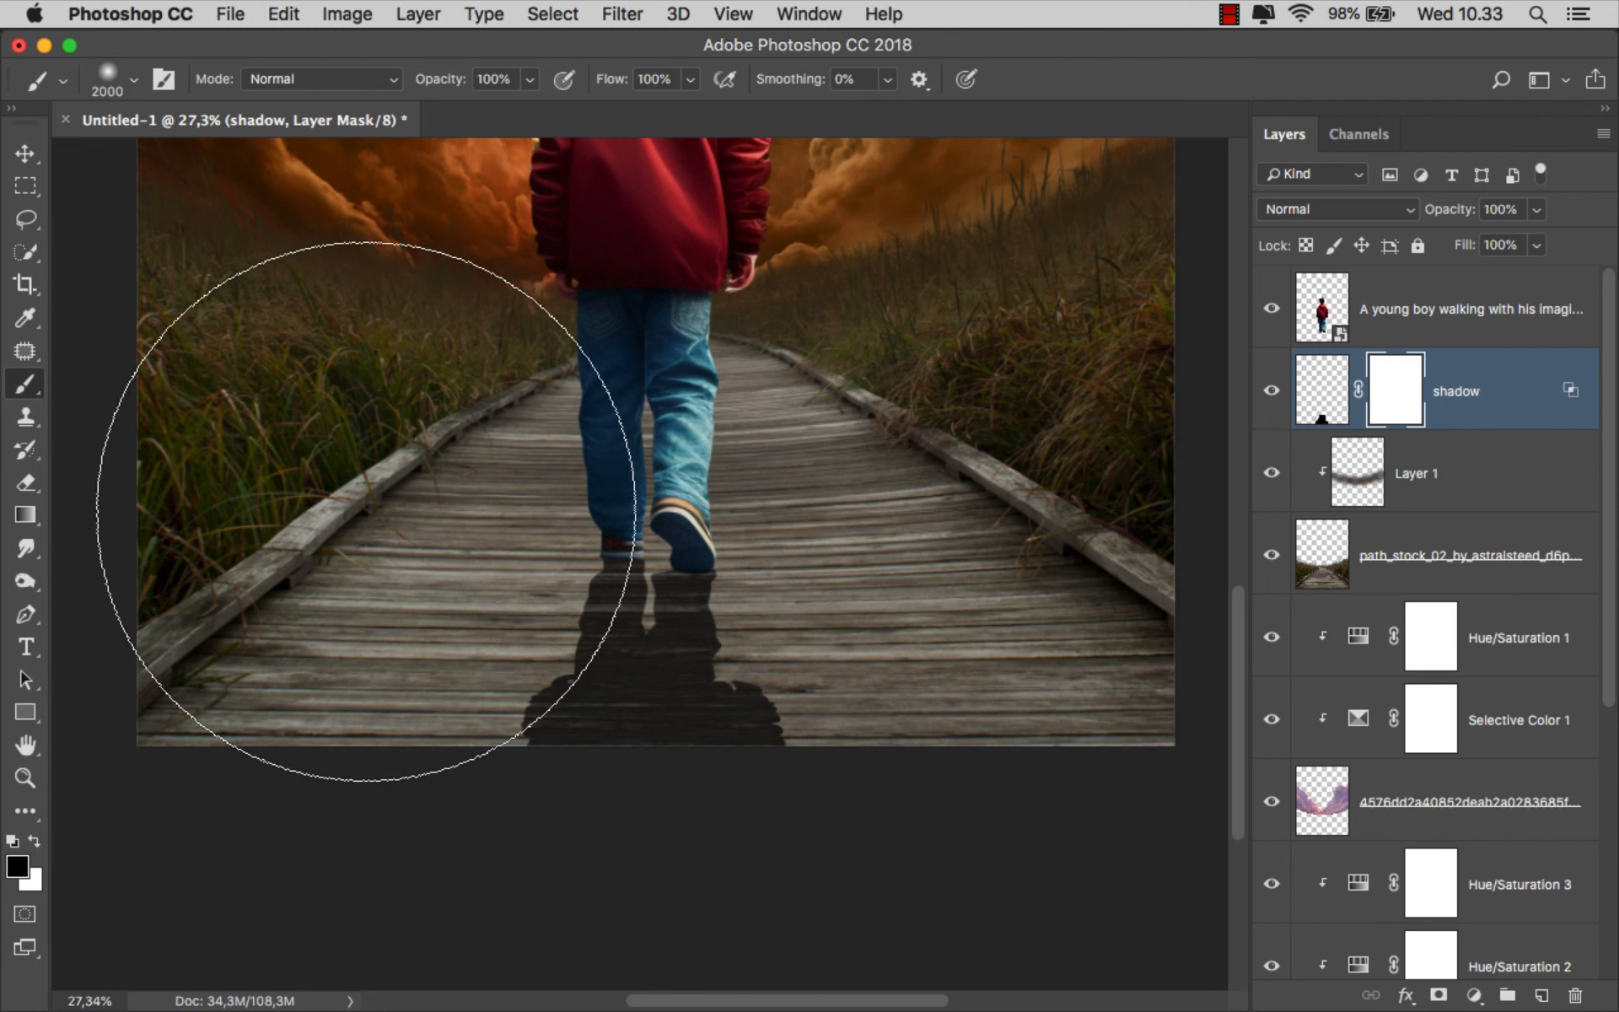
drag(851, 607, 821, 607)
scroll(712, 704, up, 5)
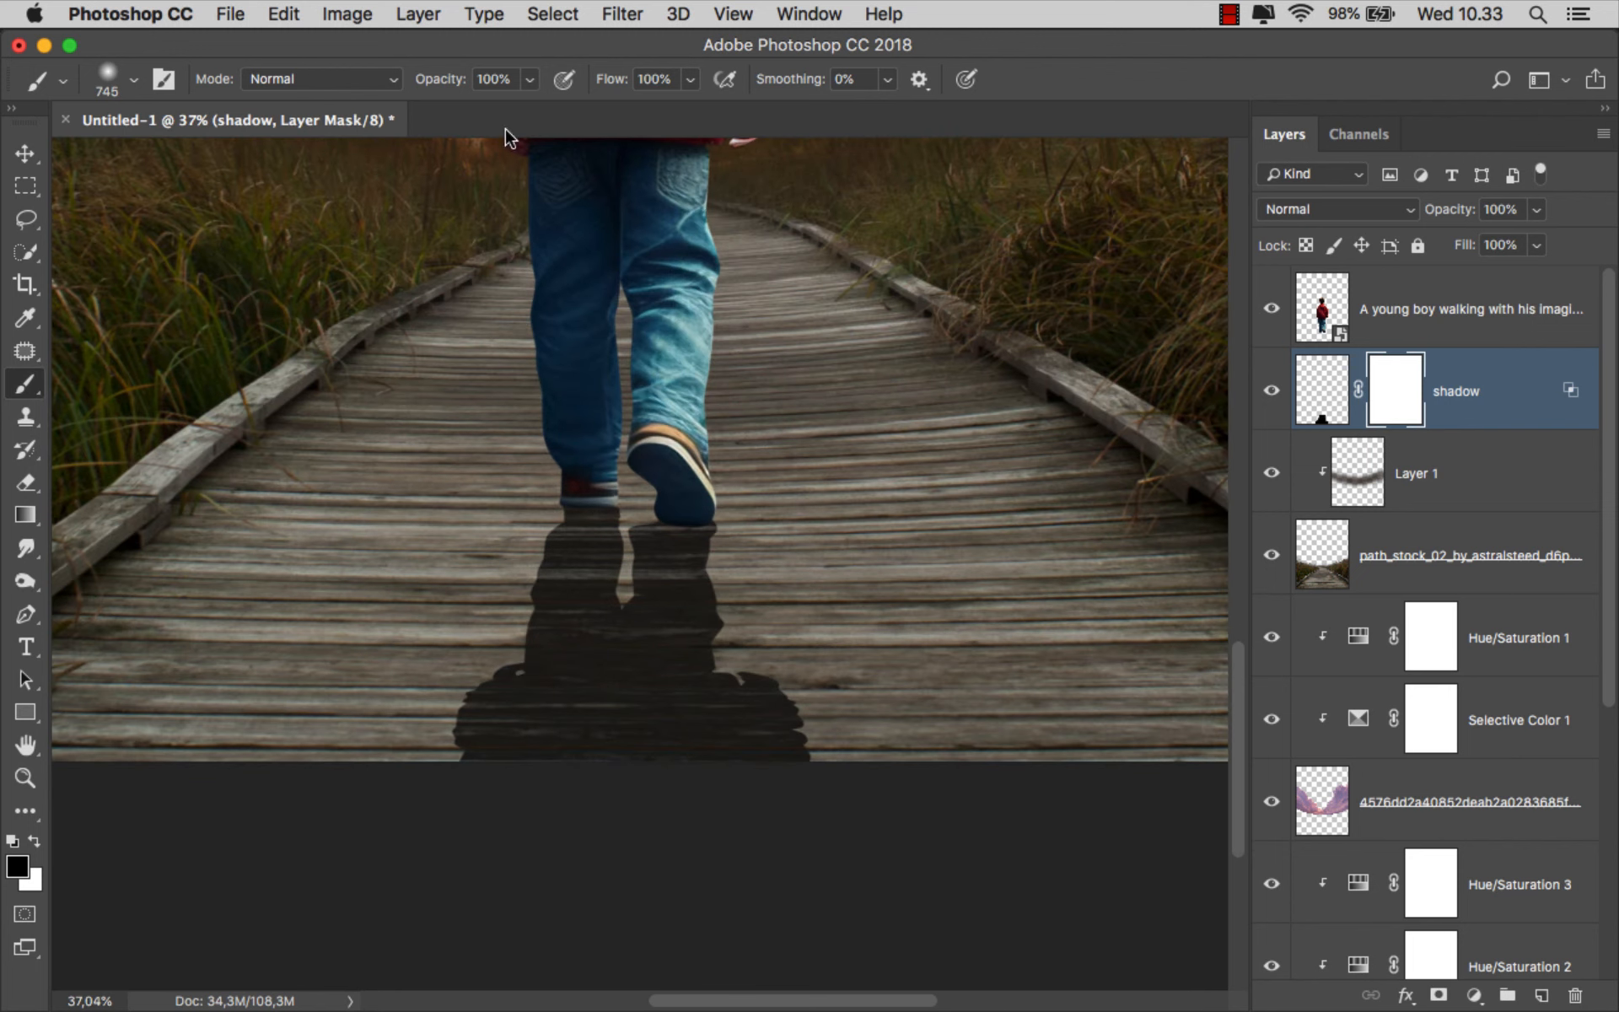
key(1)
key(4)
drag(738, 739, 709, 748)
mouse_move(832, 741)
mouse_down()
mouse_move(361, 680)
mouse_move(961, 741)
mouse_up()
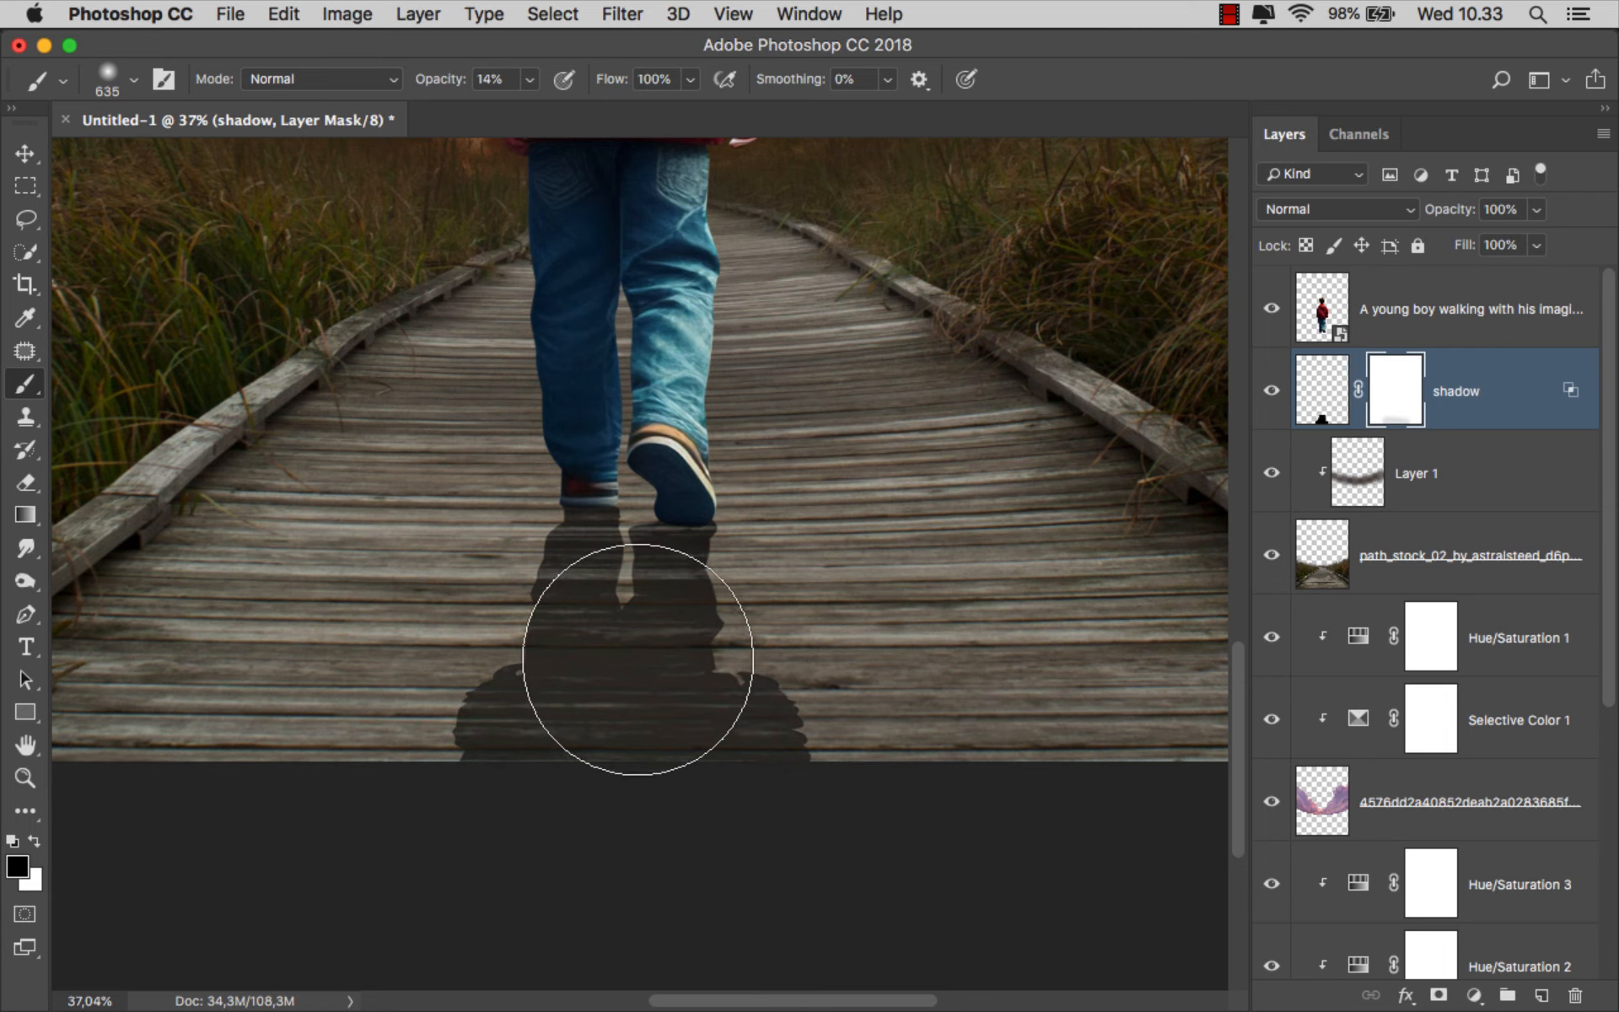
drag(361, 766, 711, 802)
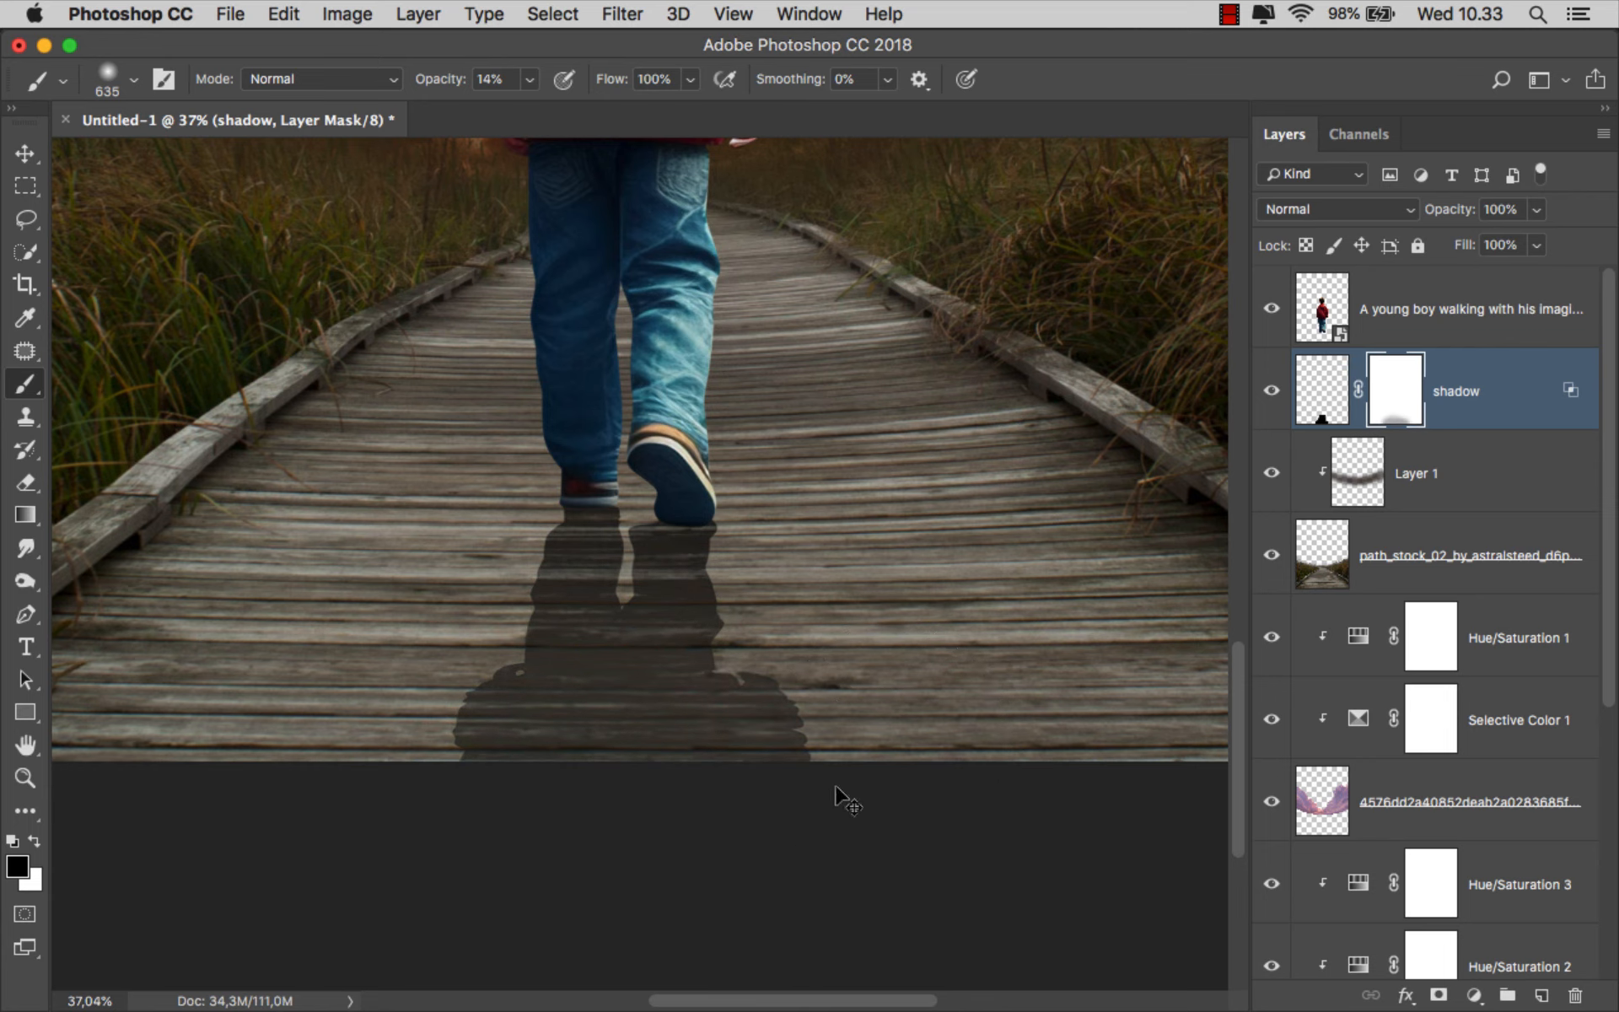
mouse_move(420, 791)
mouse_down()
mouse_move(554, 691)
mouse_move(607, 695)
mouse_move(763, 789)
mouse_up()
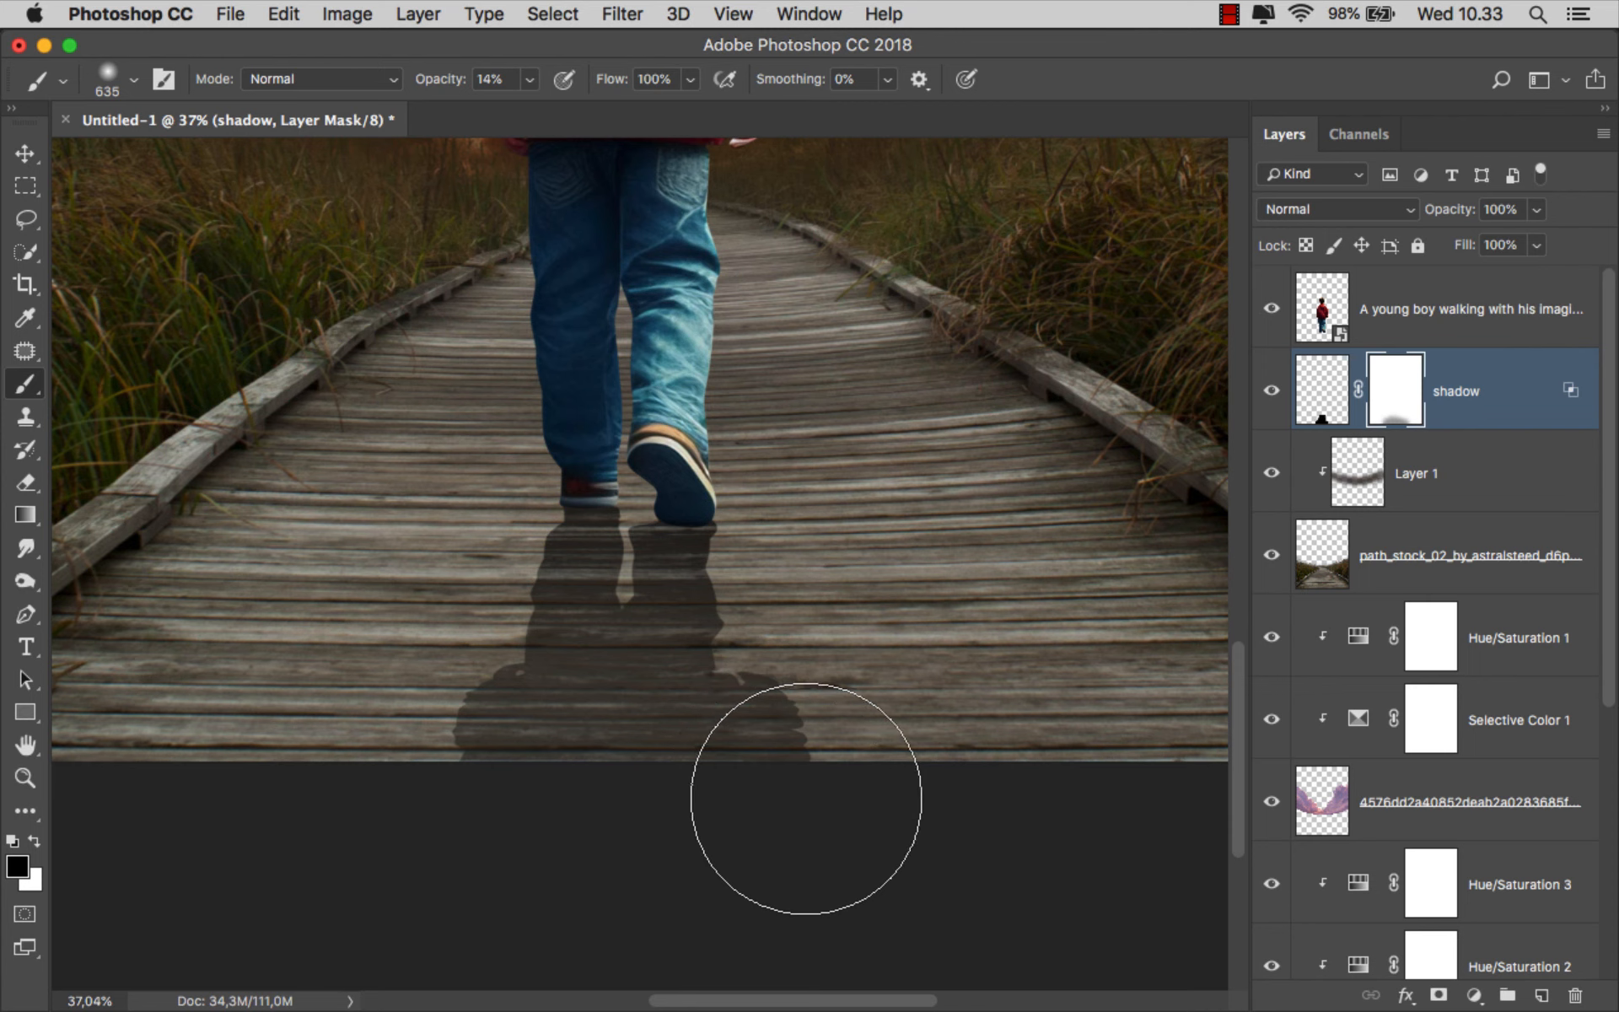
Soften the shadow layer's own pixels, not its mask, with a Gaussian Blur of 8,0 pixels radius
click(1316, 392)
click(624, 13)
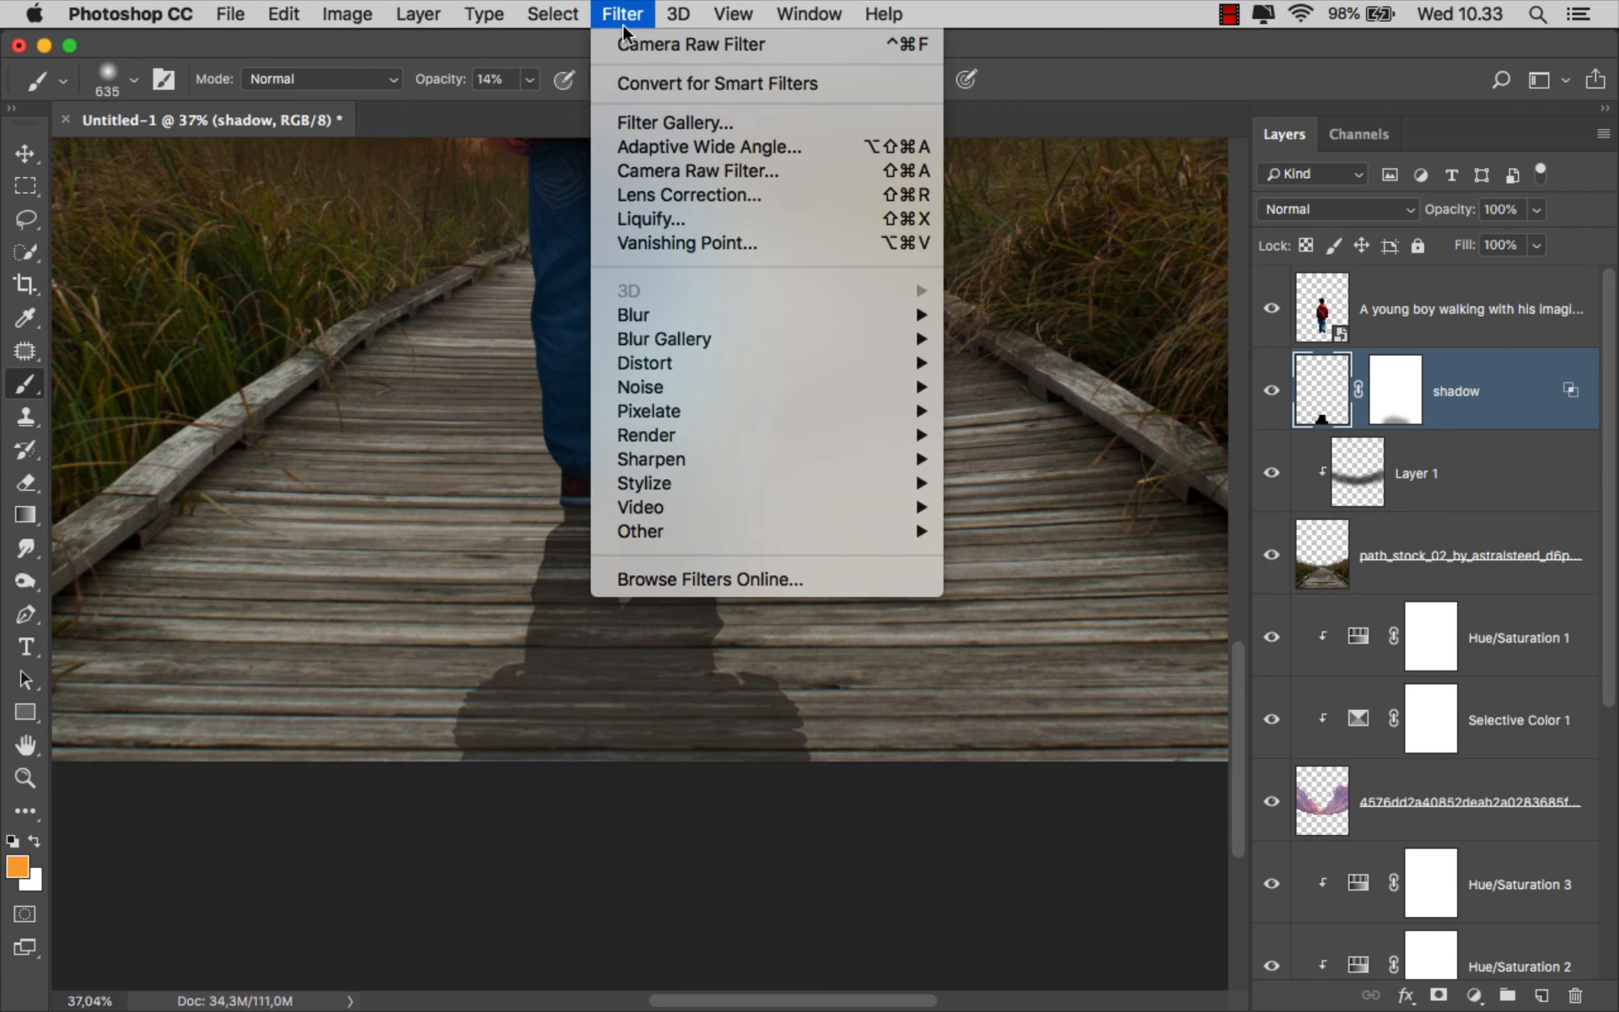
mouse_move(732, 315)
click(1022, 406)
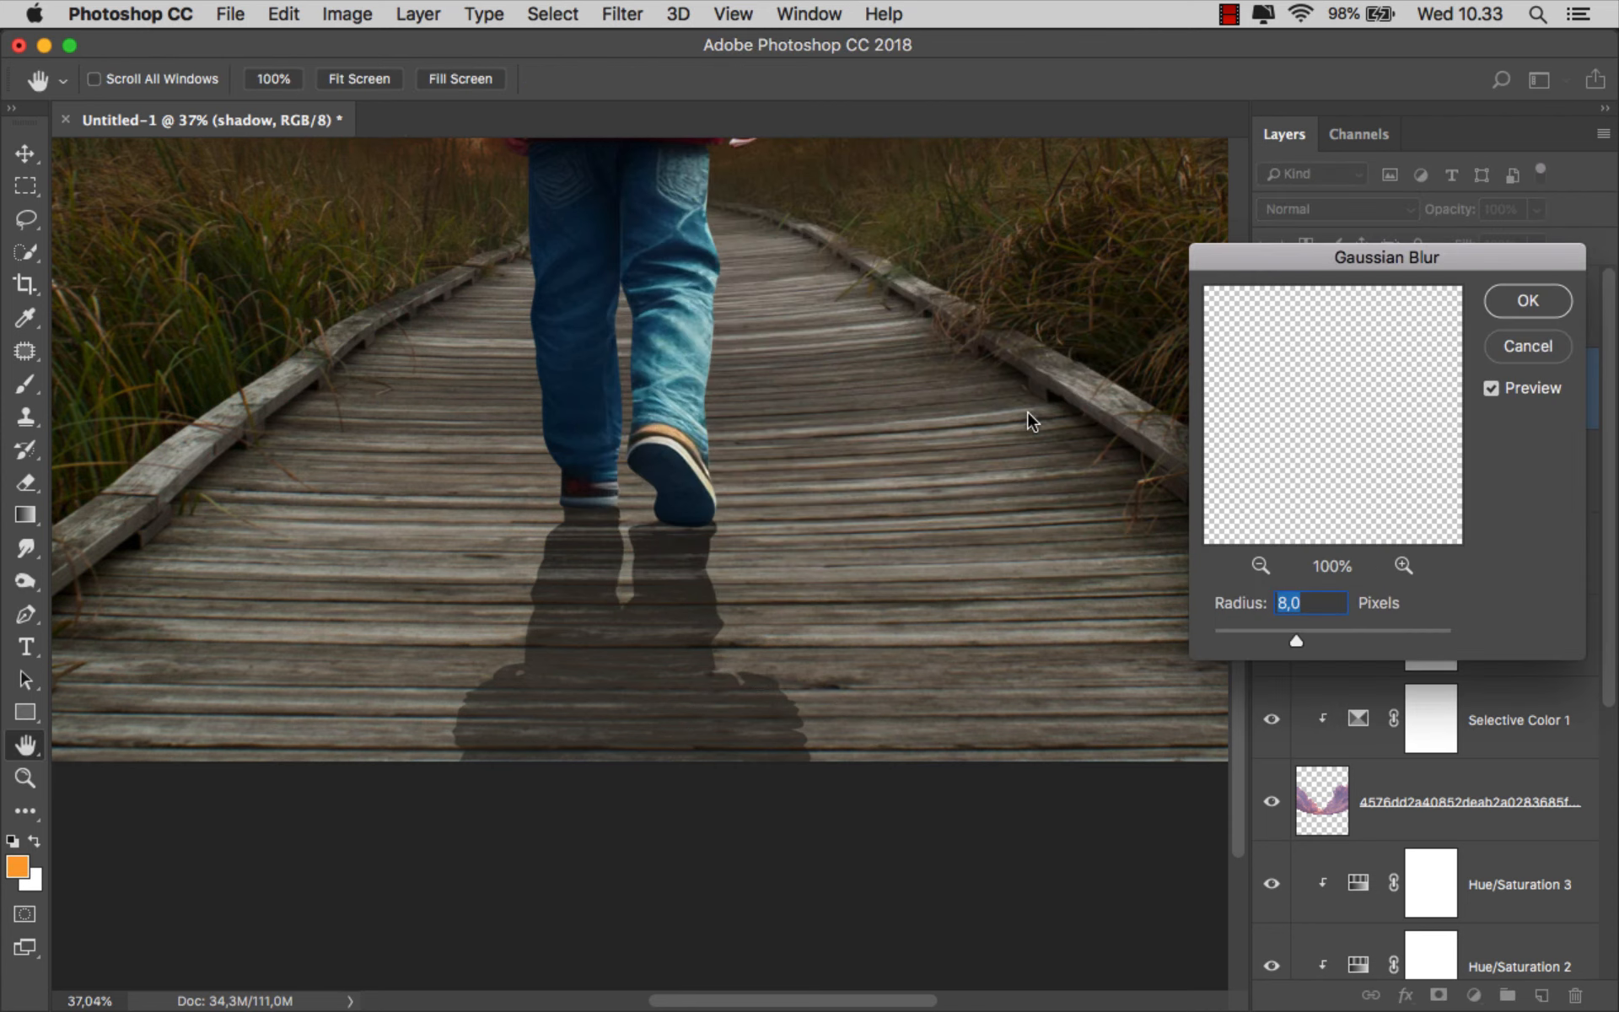
click(1509, 313)
key(b)
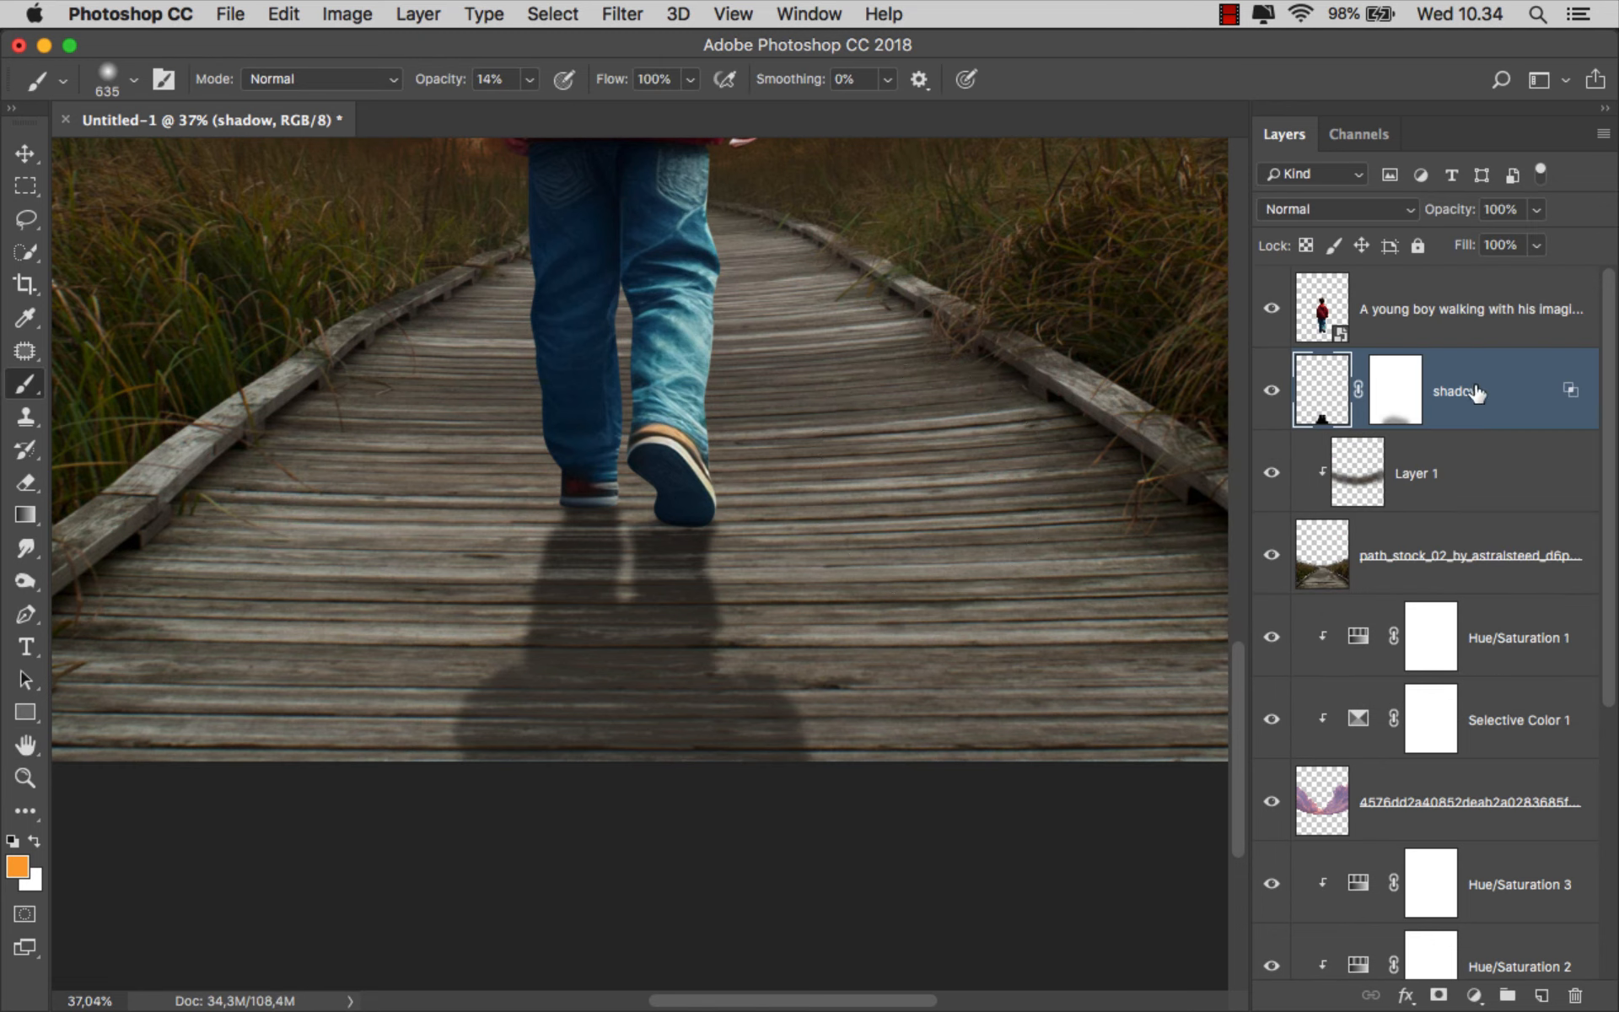
key(v)
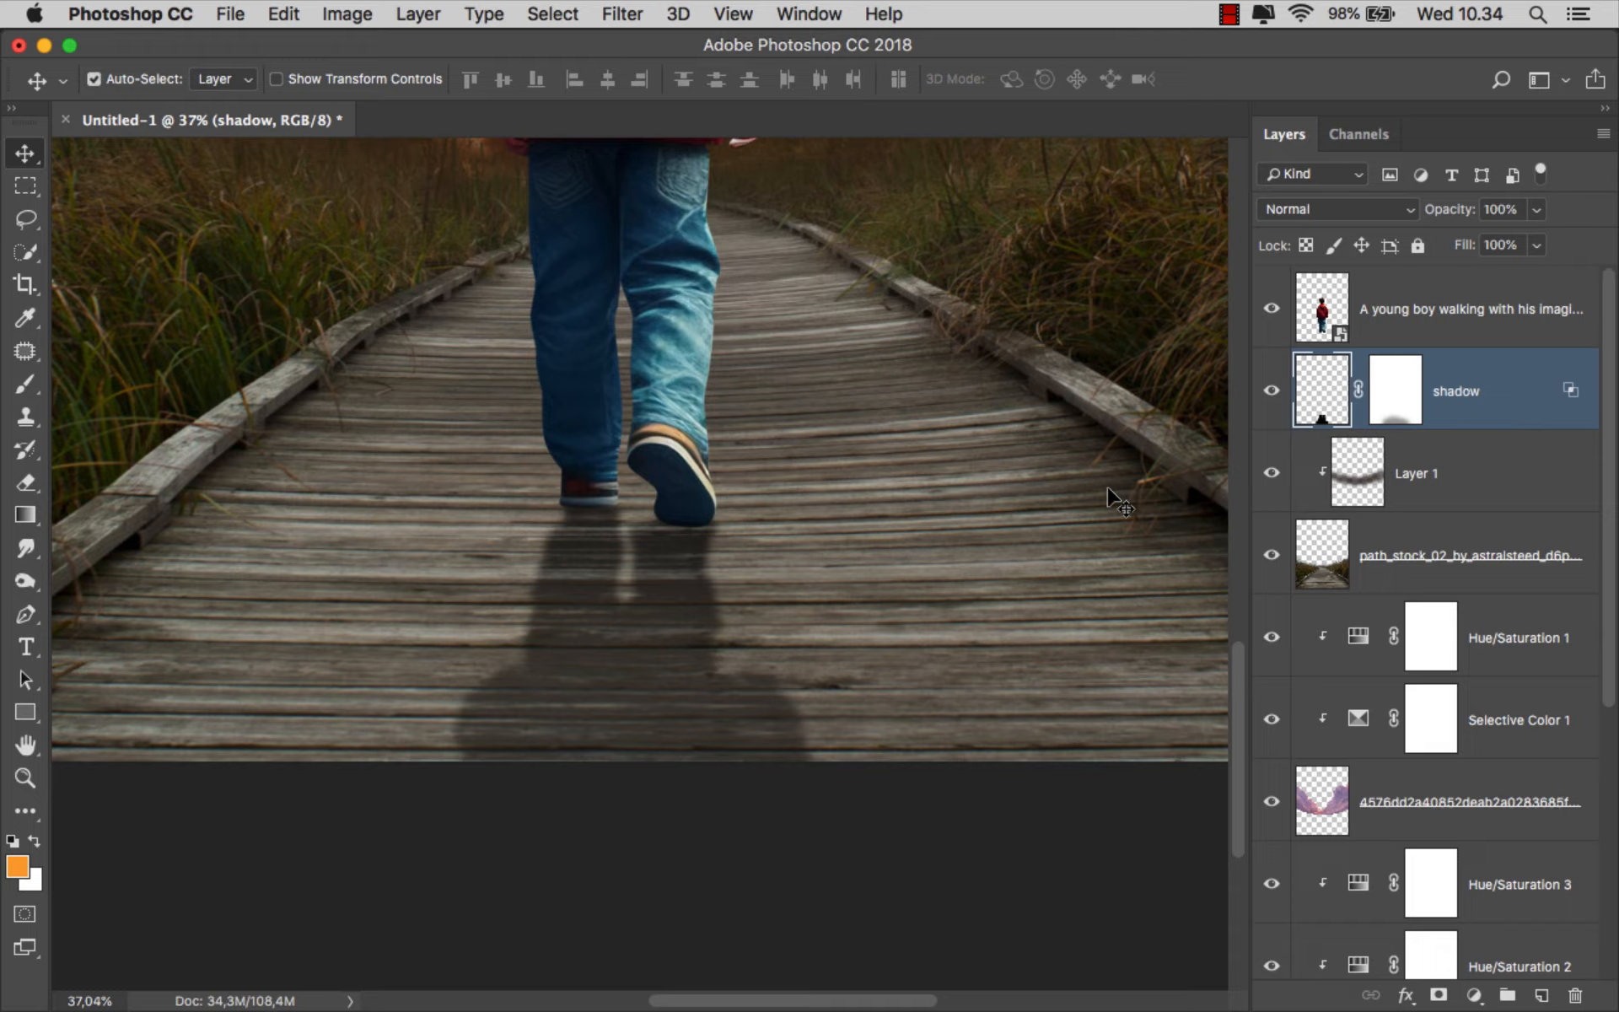
key(super+0)
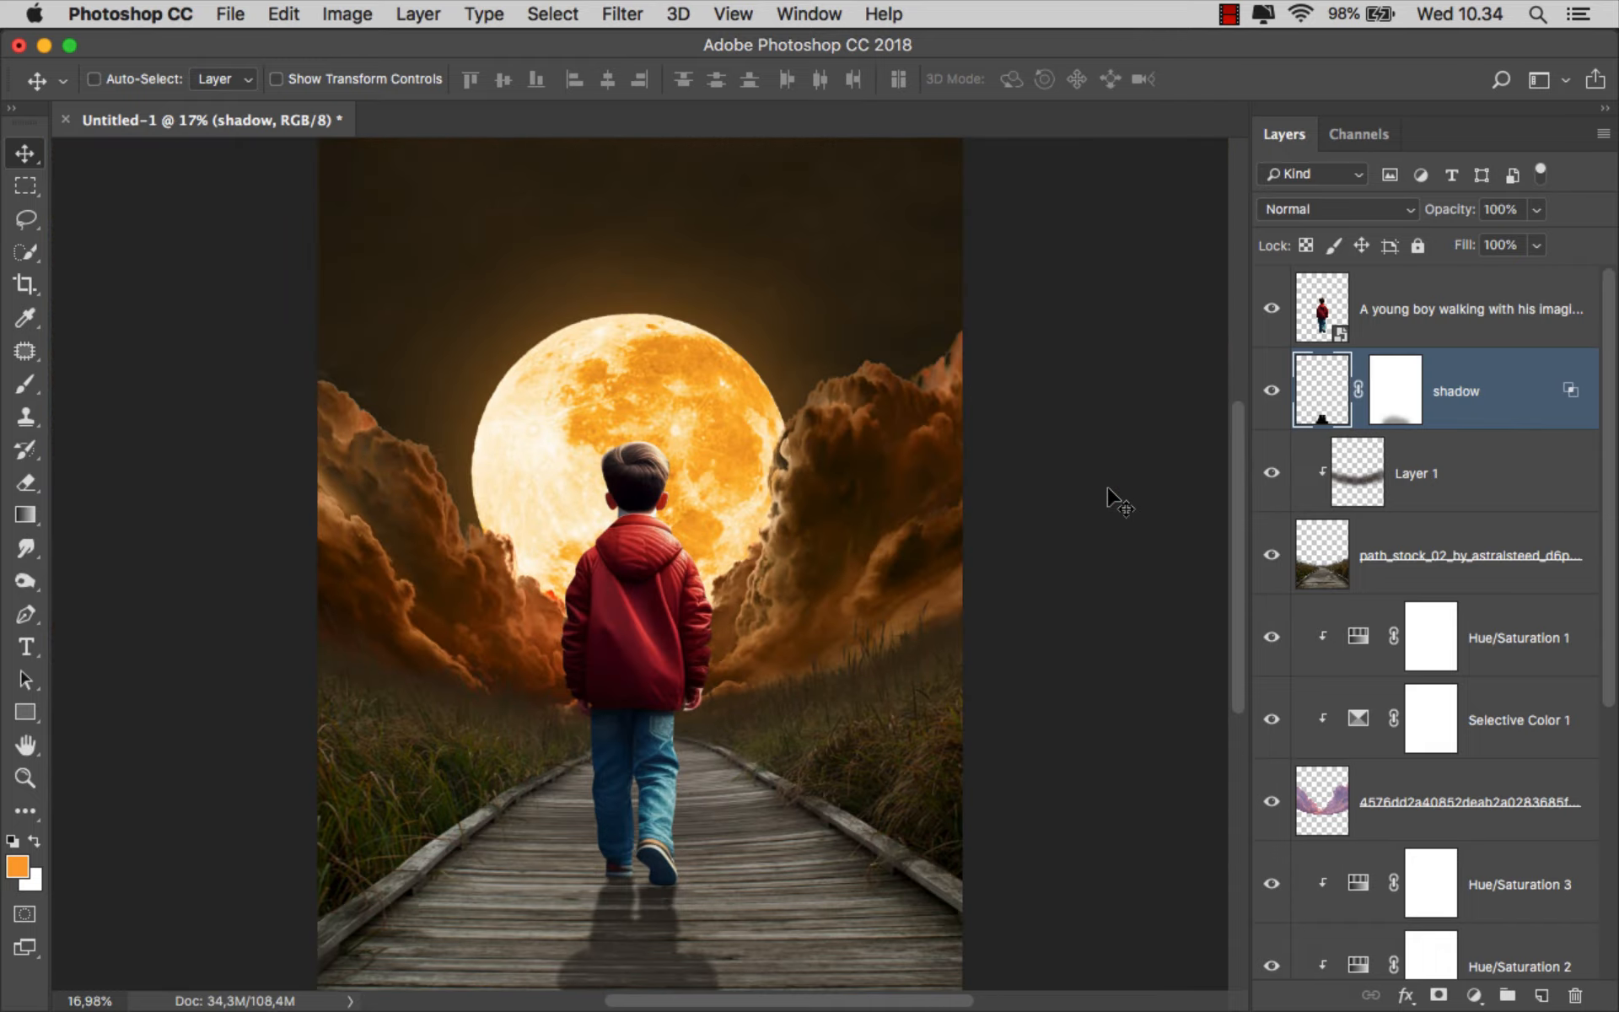
Add a Hue/Saturation adjustment clipped above Layer 1 and colorize it with Hue 32 and Saturation 37
click(1450, 469)
click(1474, 995)
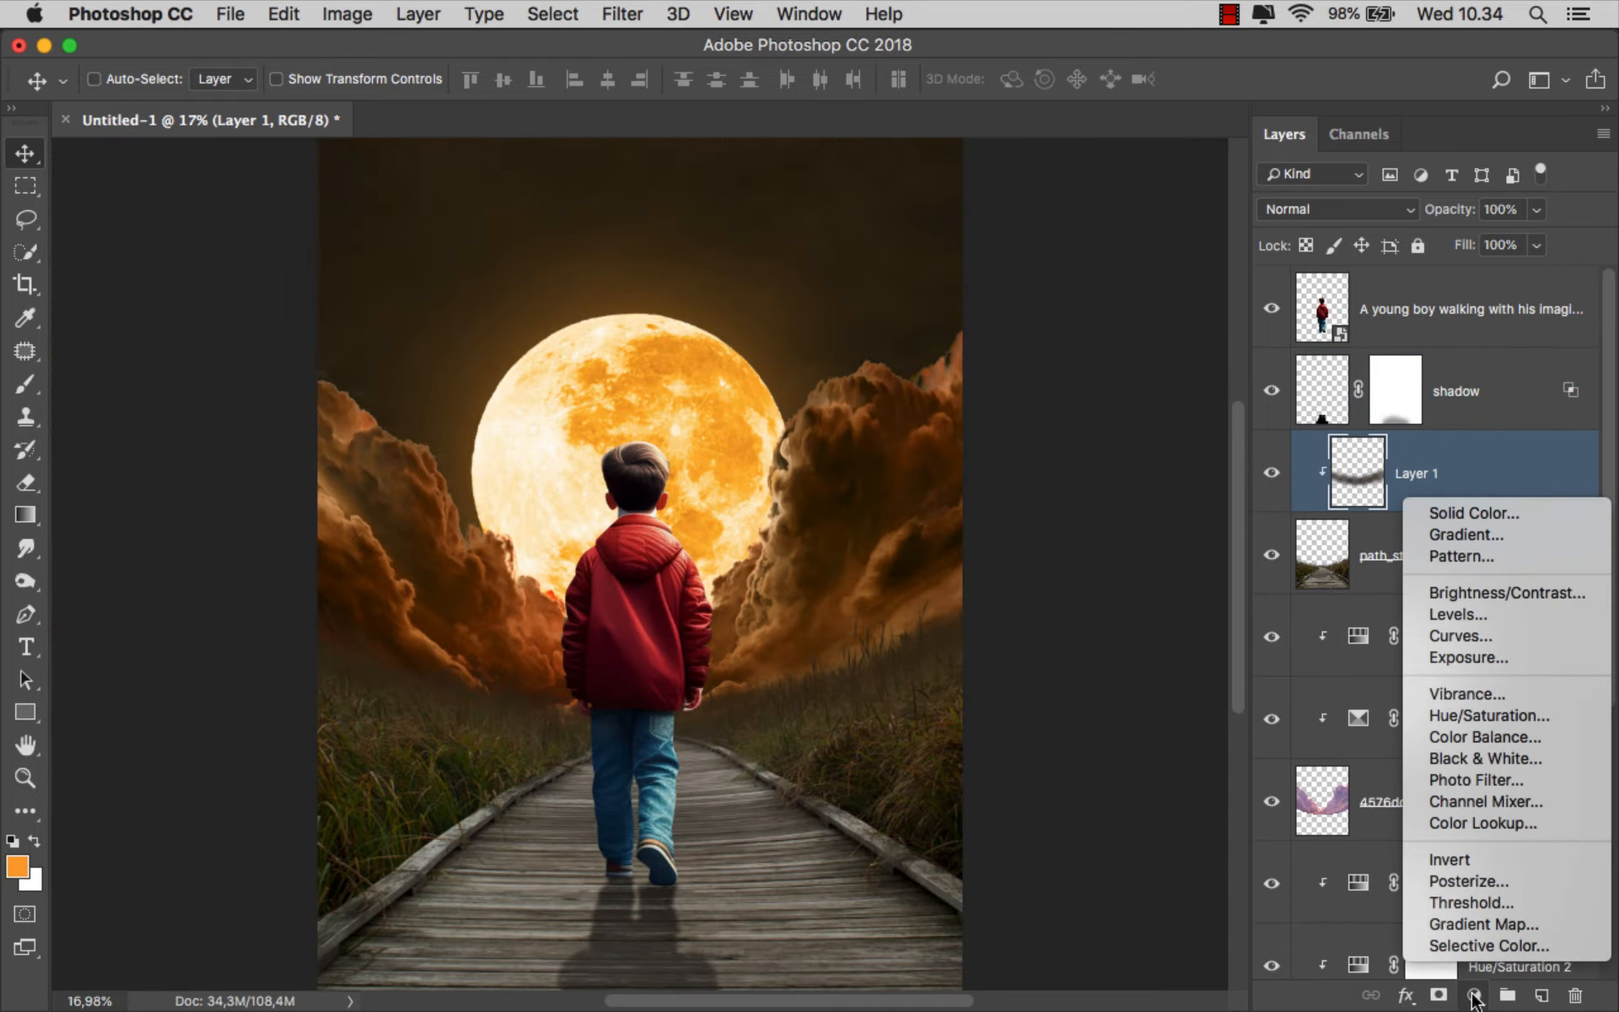
click(1484, 715)
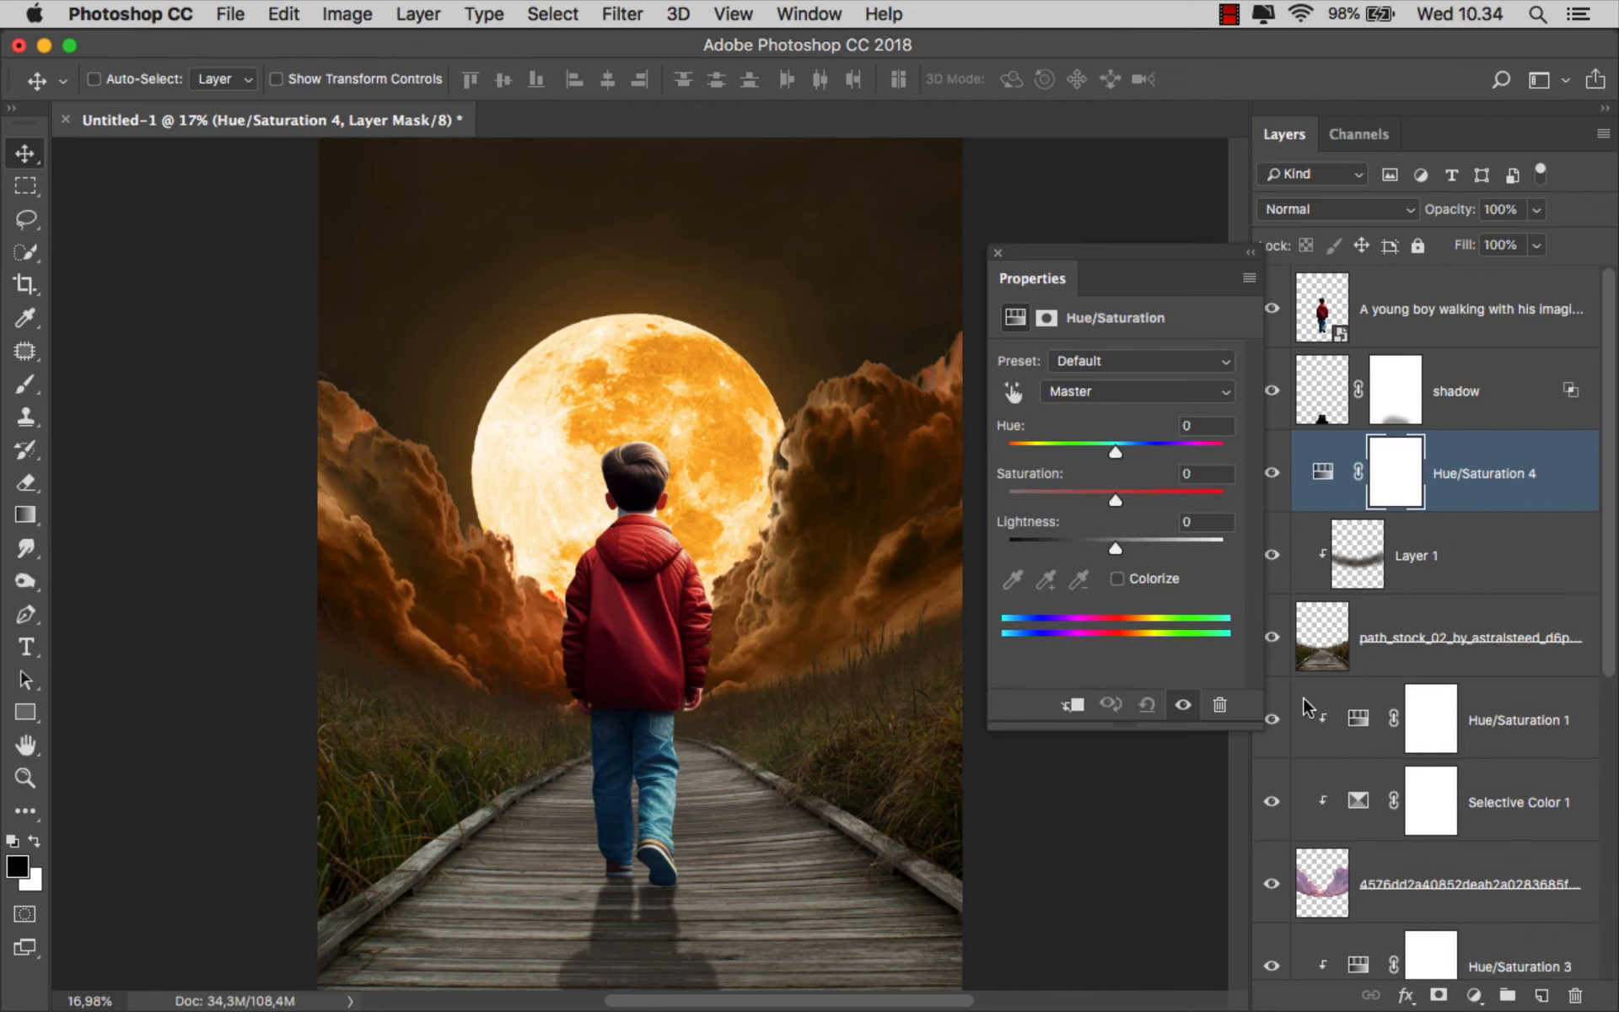
click(1076, 706)
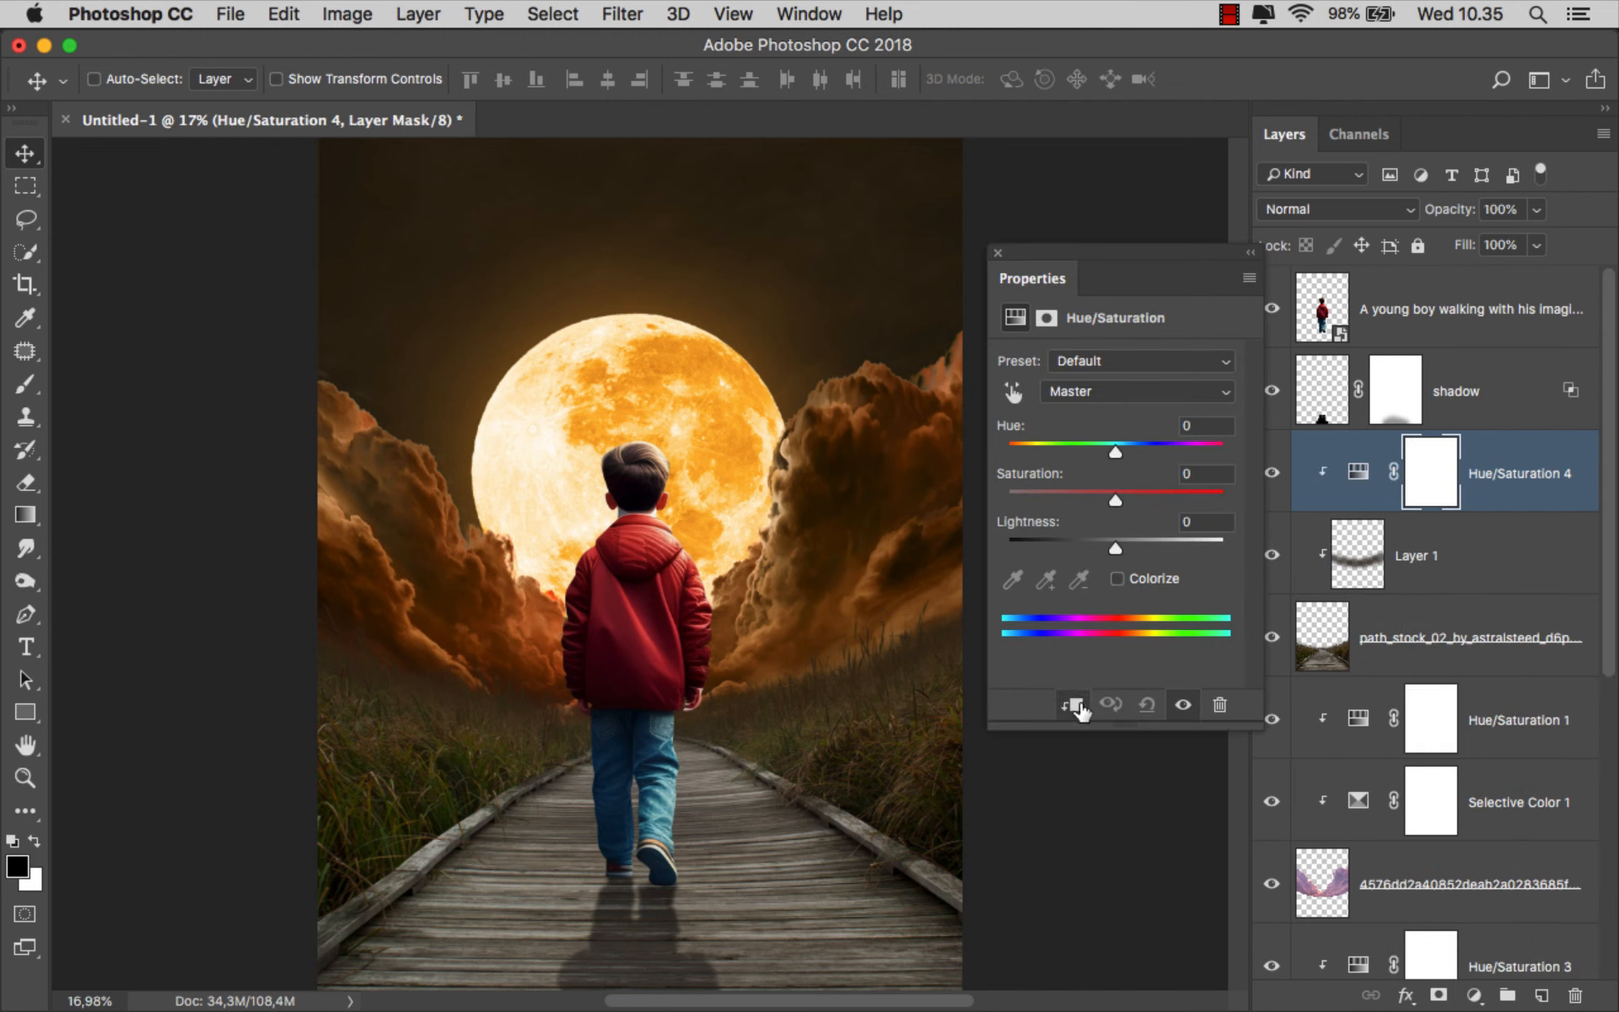
click(1117, 579)
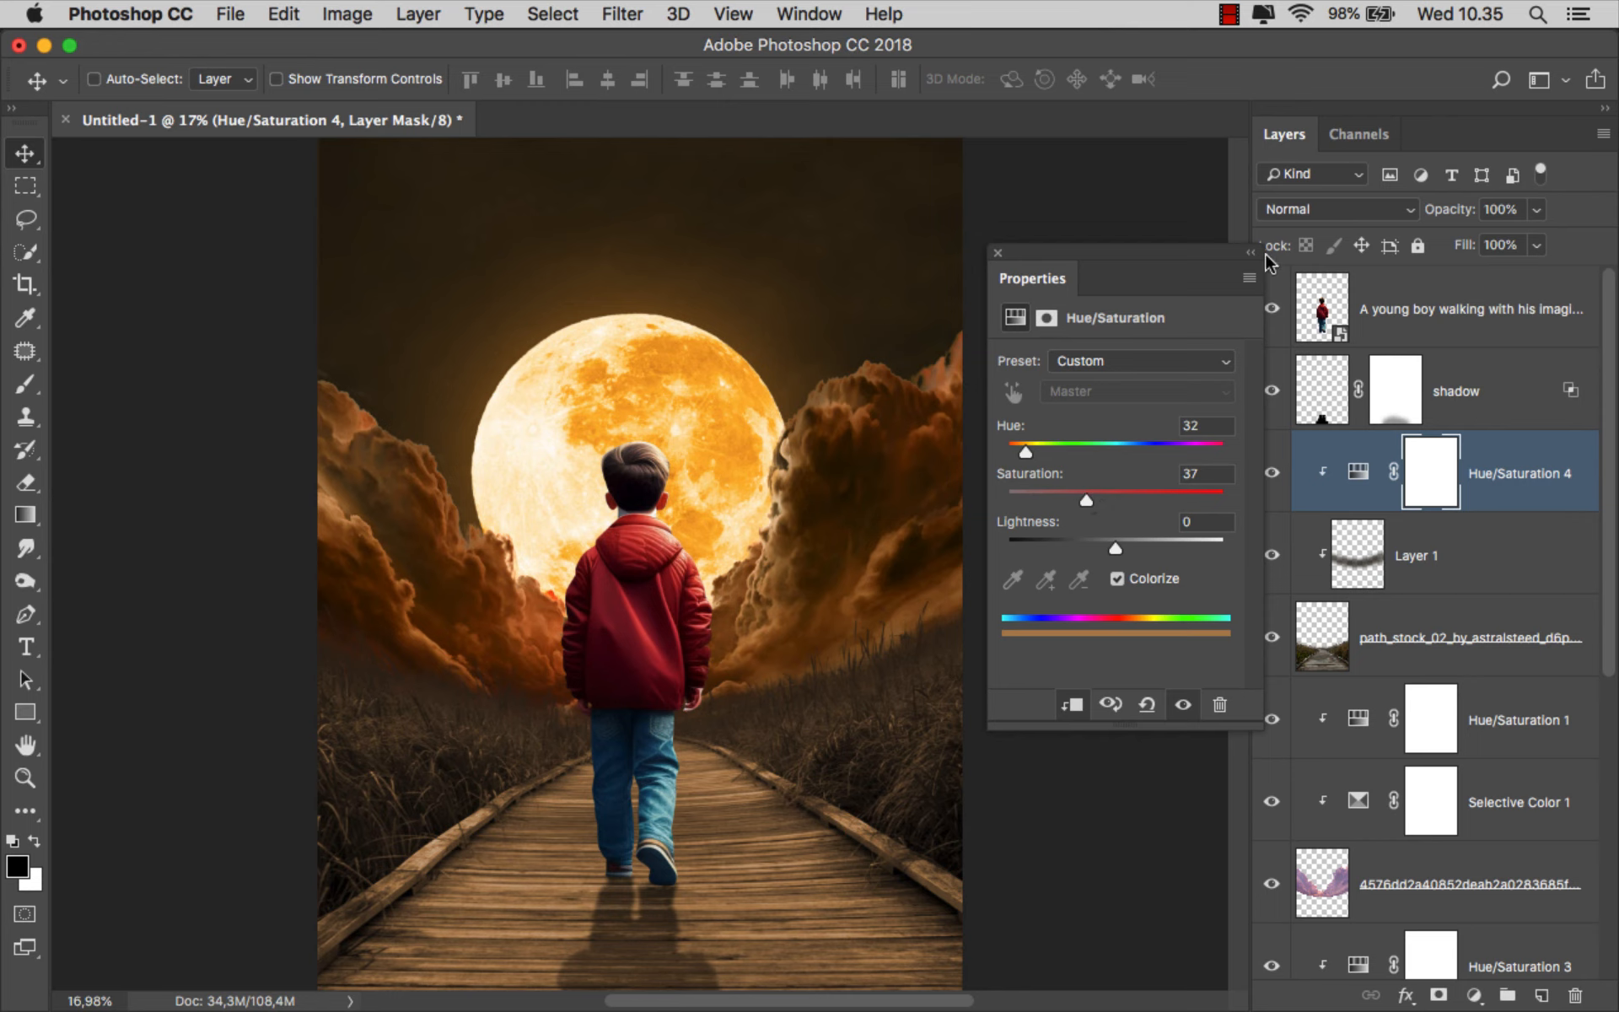
Set the new Hue/Saturation adjustment to Soft Light with Lightness +27, Hue 21 and Fill 55%, and compare the path with and without it
click(1294, 209)
click(1327, 504)
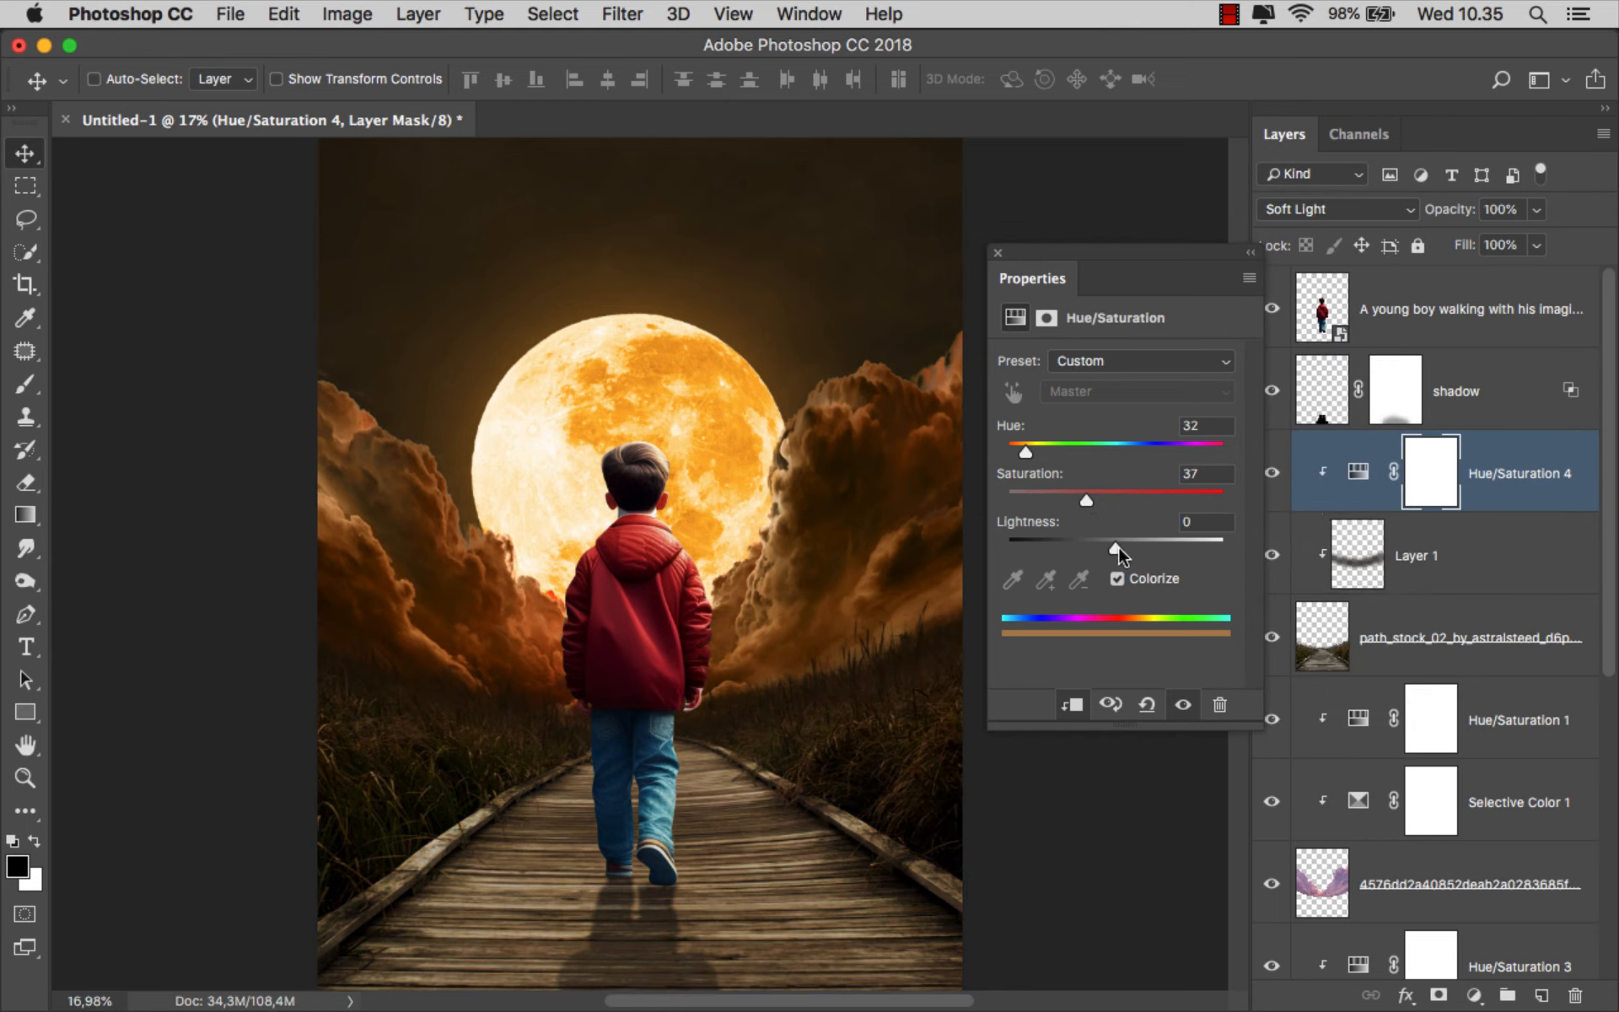
drag(1118, 546, 1140, 546)
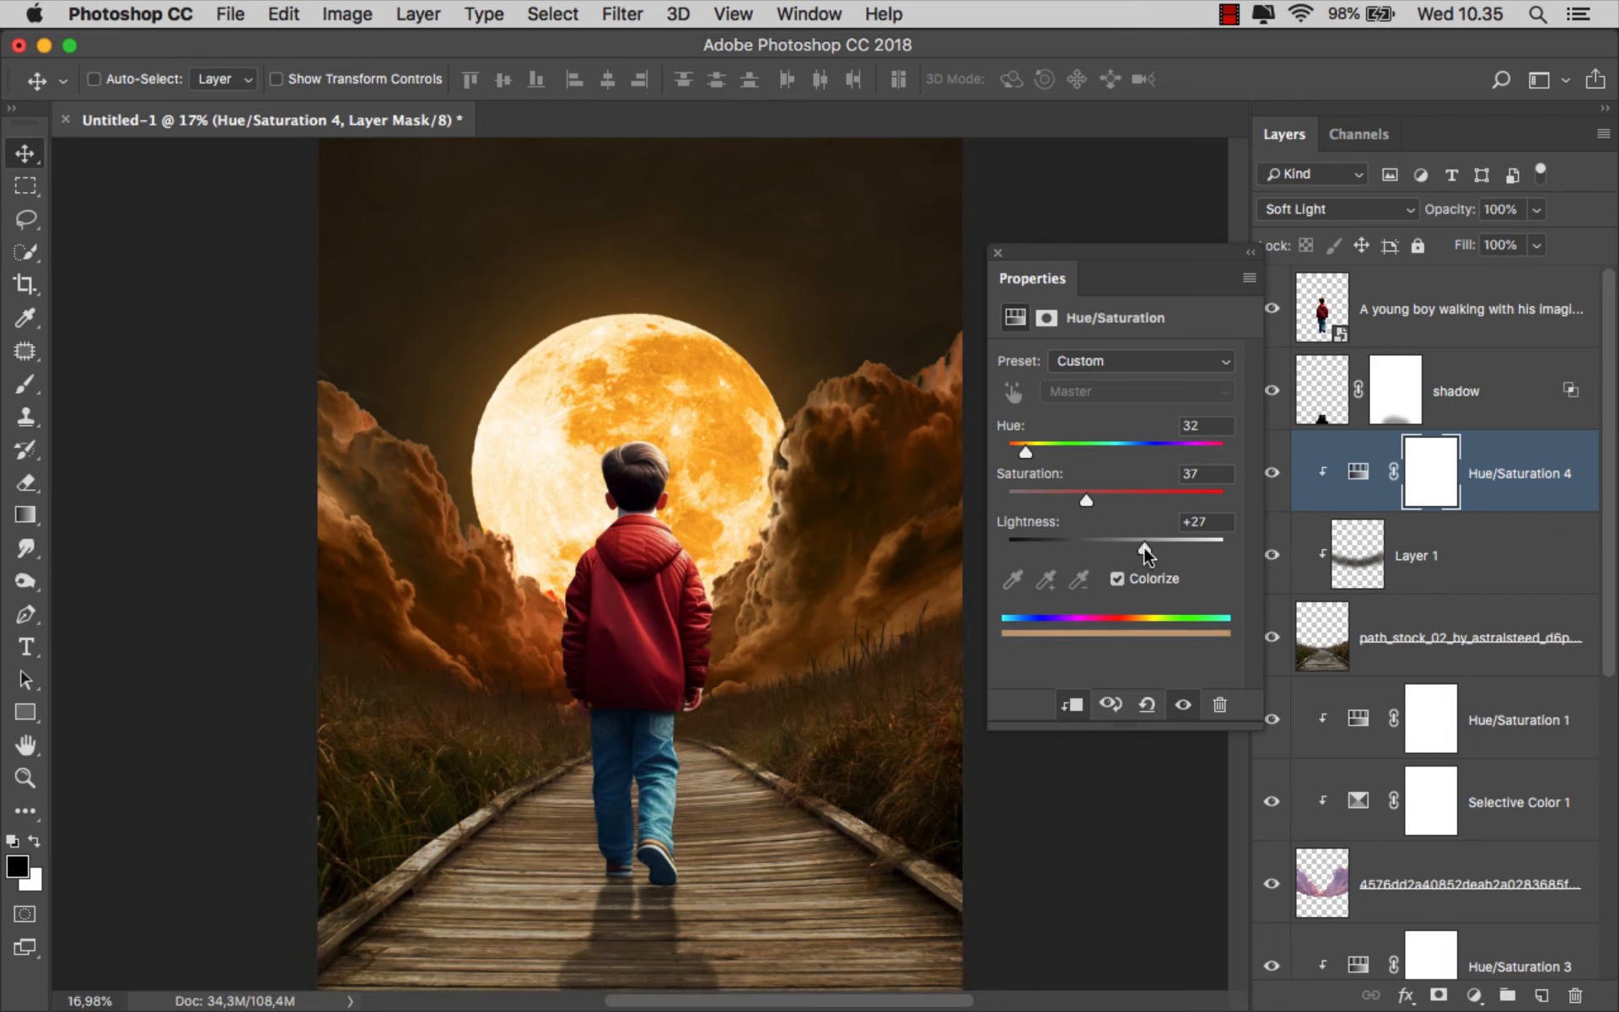
drag(1023, 452, 1018, 452)
click(1537, 246)
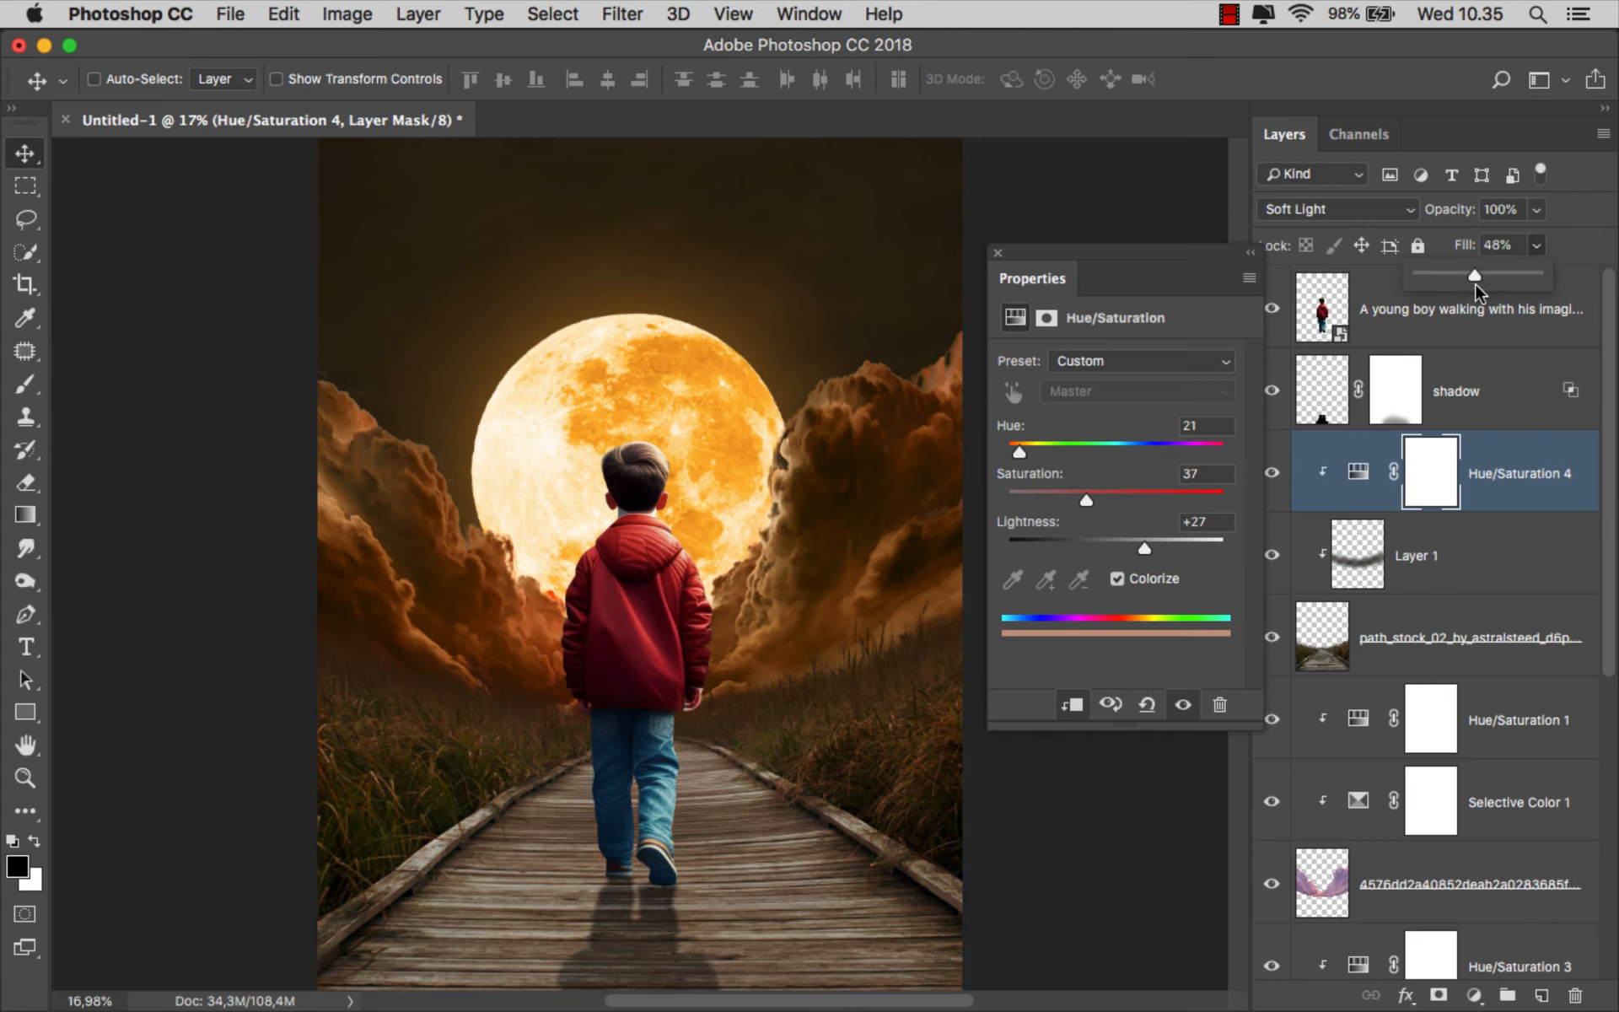
click(1272, 474)
click(1272, 474)
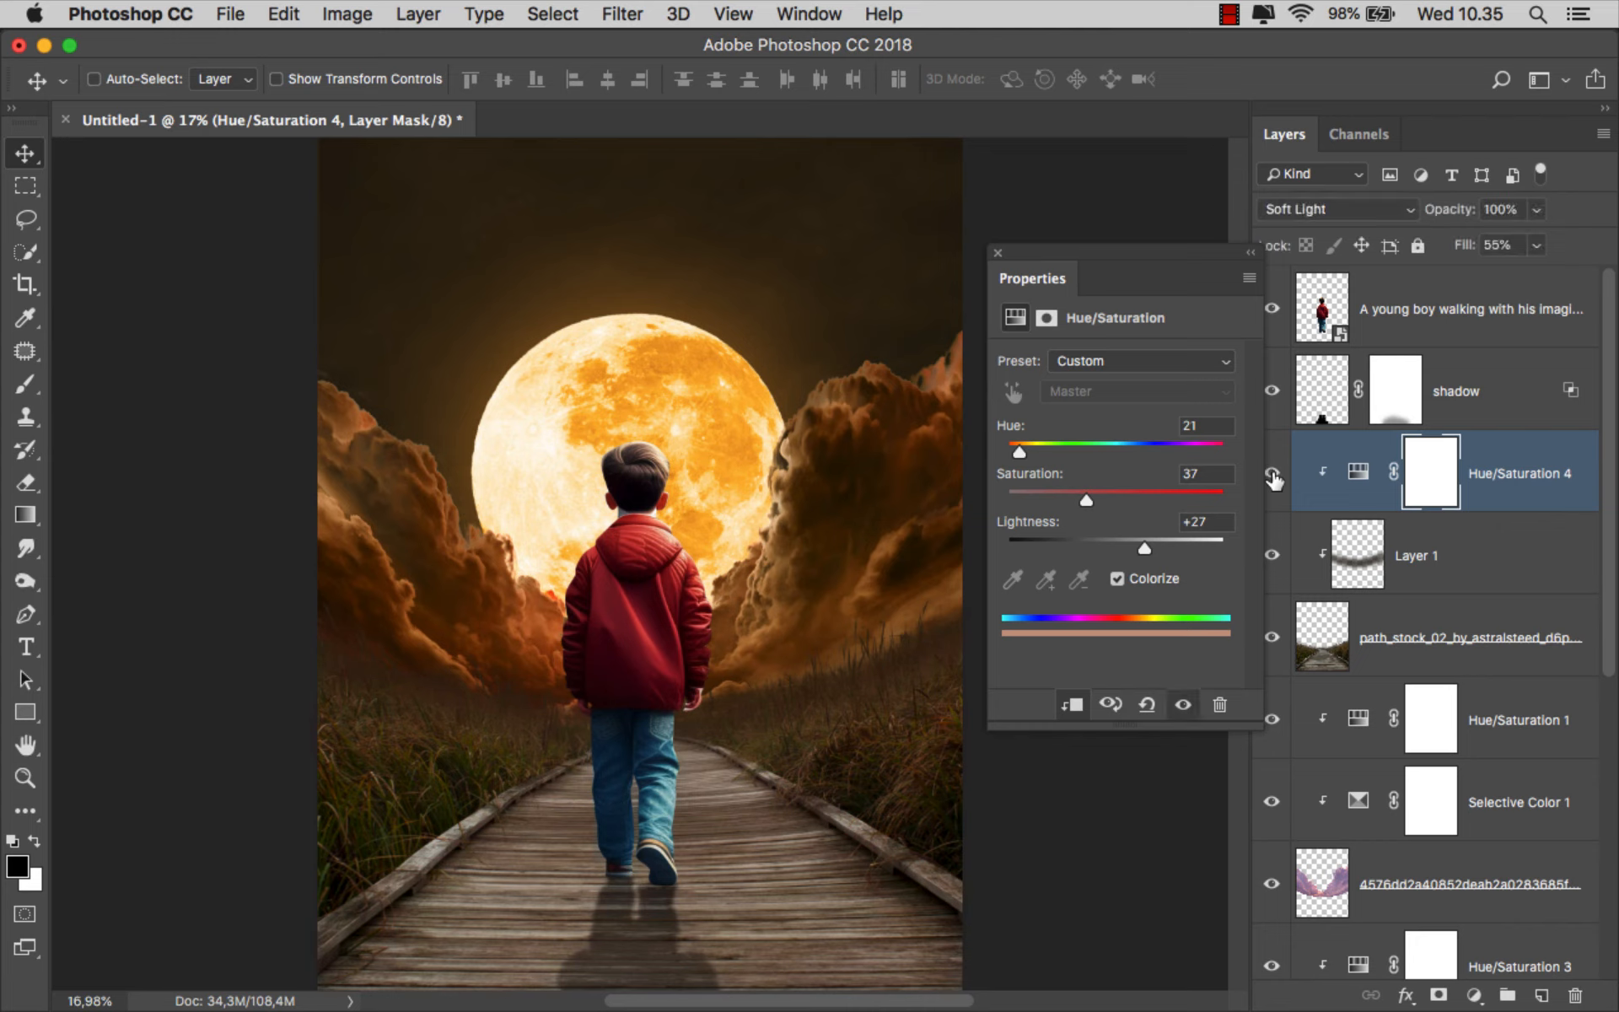
Create a new empty layer above Hue/Saturation 4 and clip it to the path image
click(999, 252)
click(1515, 485)
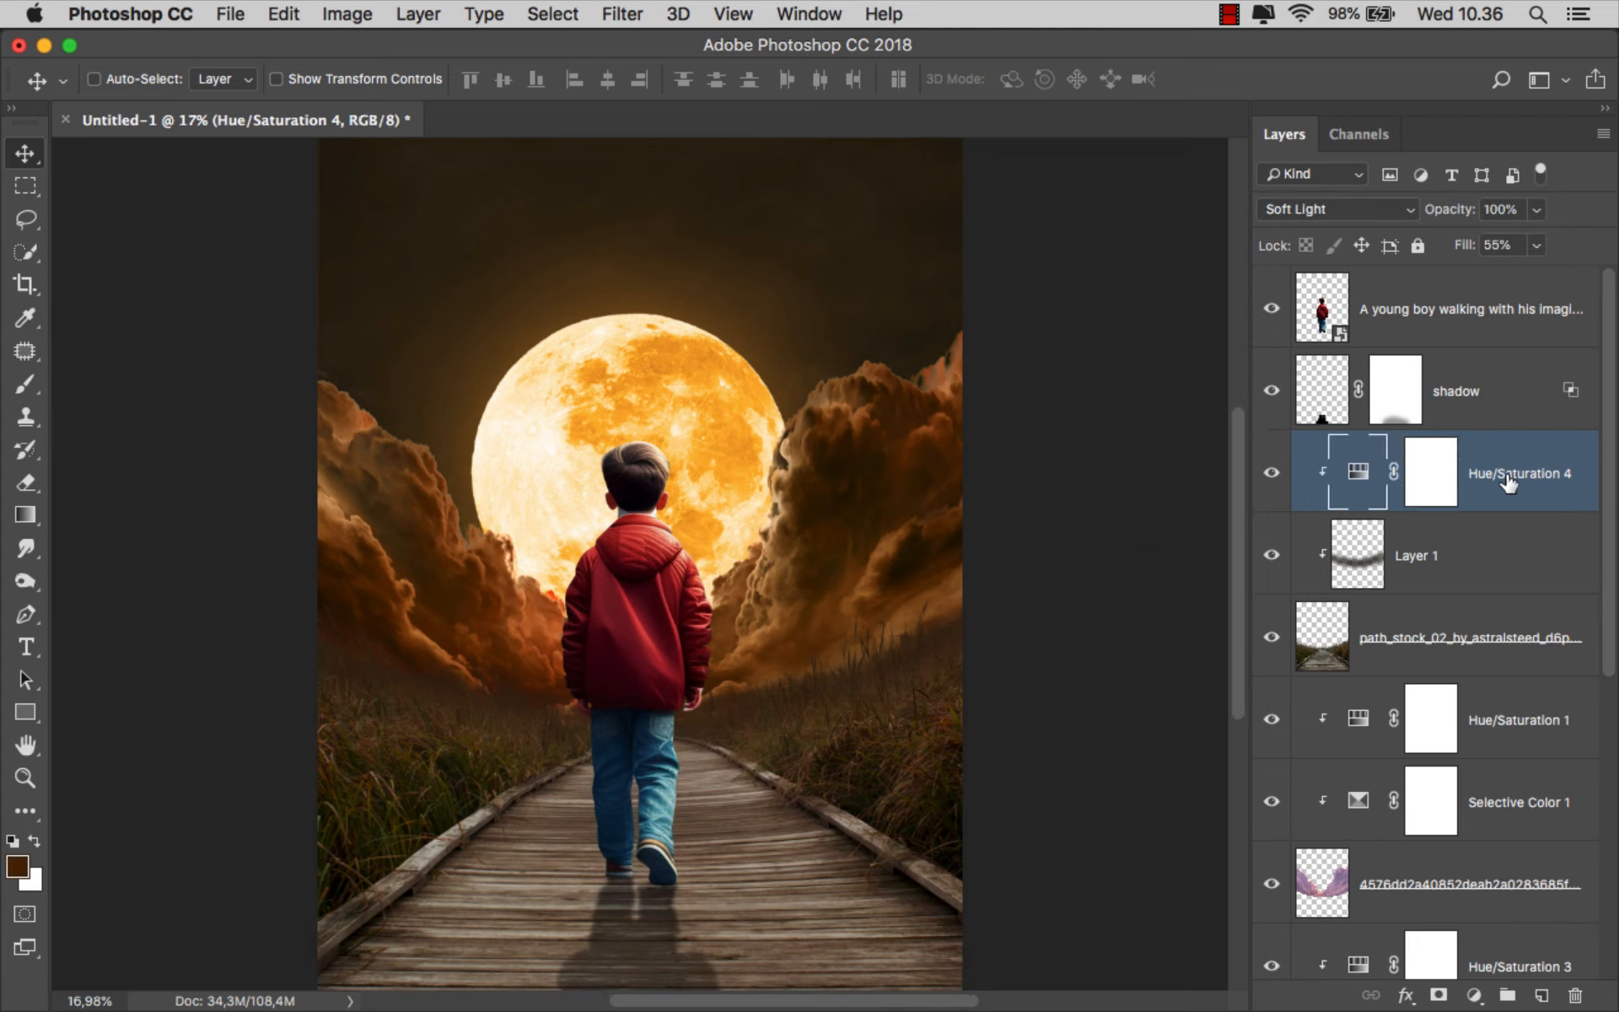
click(1541, 995)
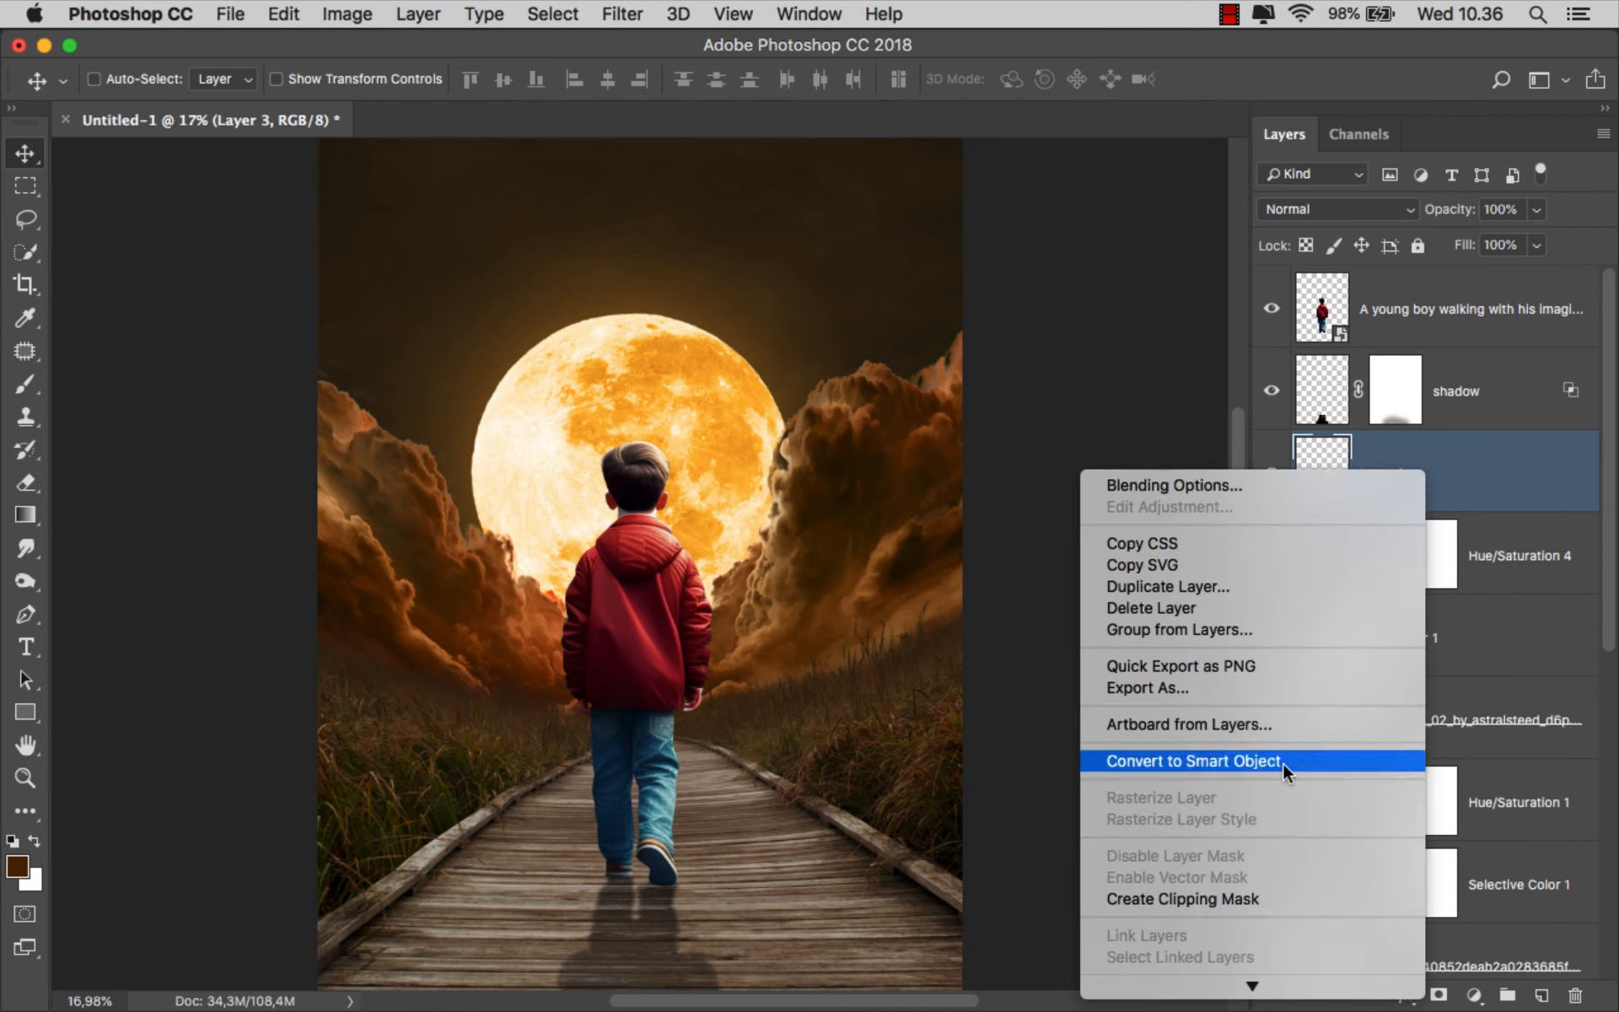
click(1246, 901)
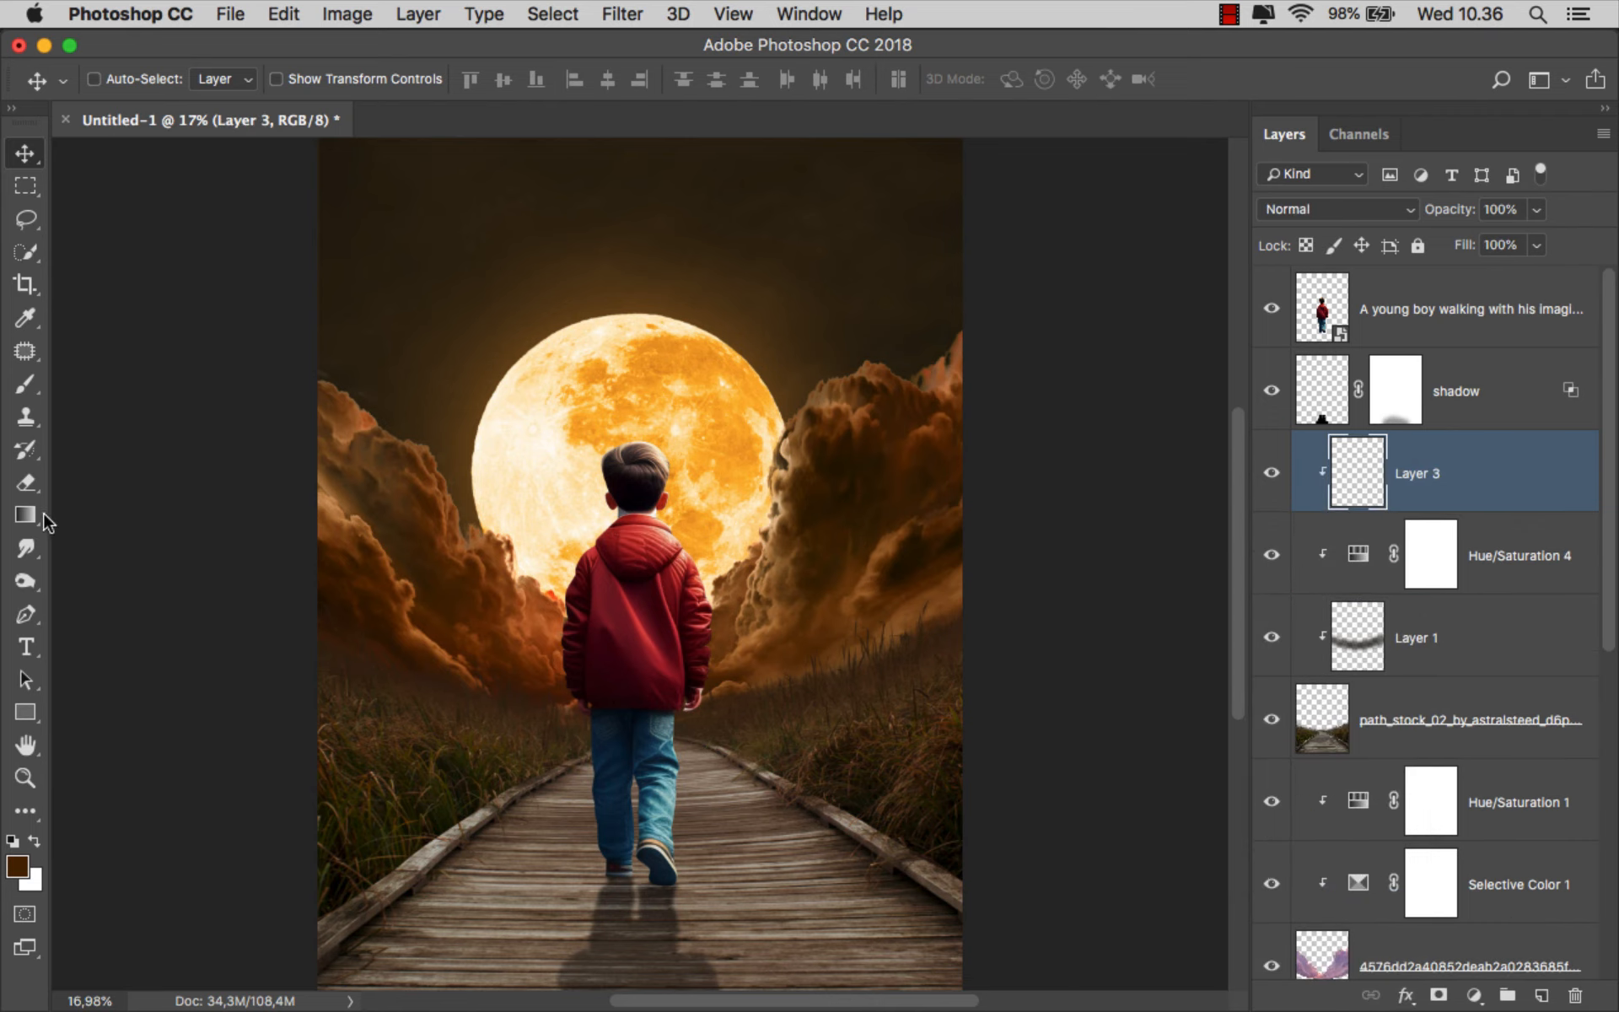
Darken the foreground on Layer 3 with a black-to-transparent linear gradient running from the canvas's lower edge up to the boy's feet
drag(27, 516, 64, 523)
click(100, 525)
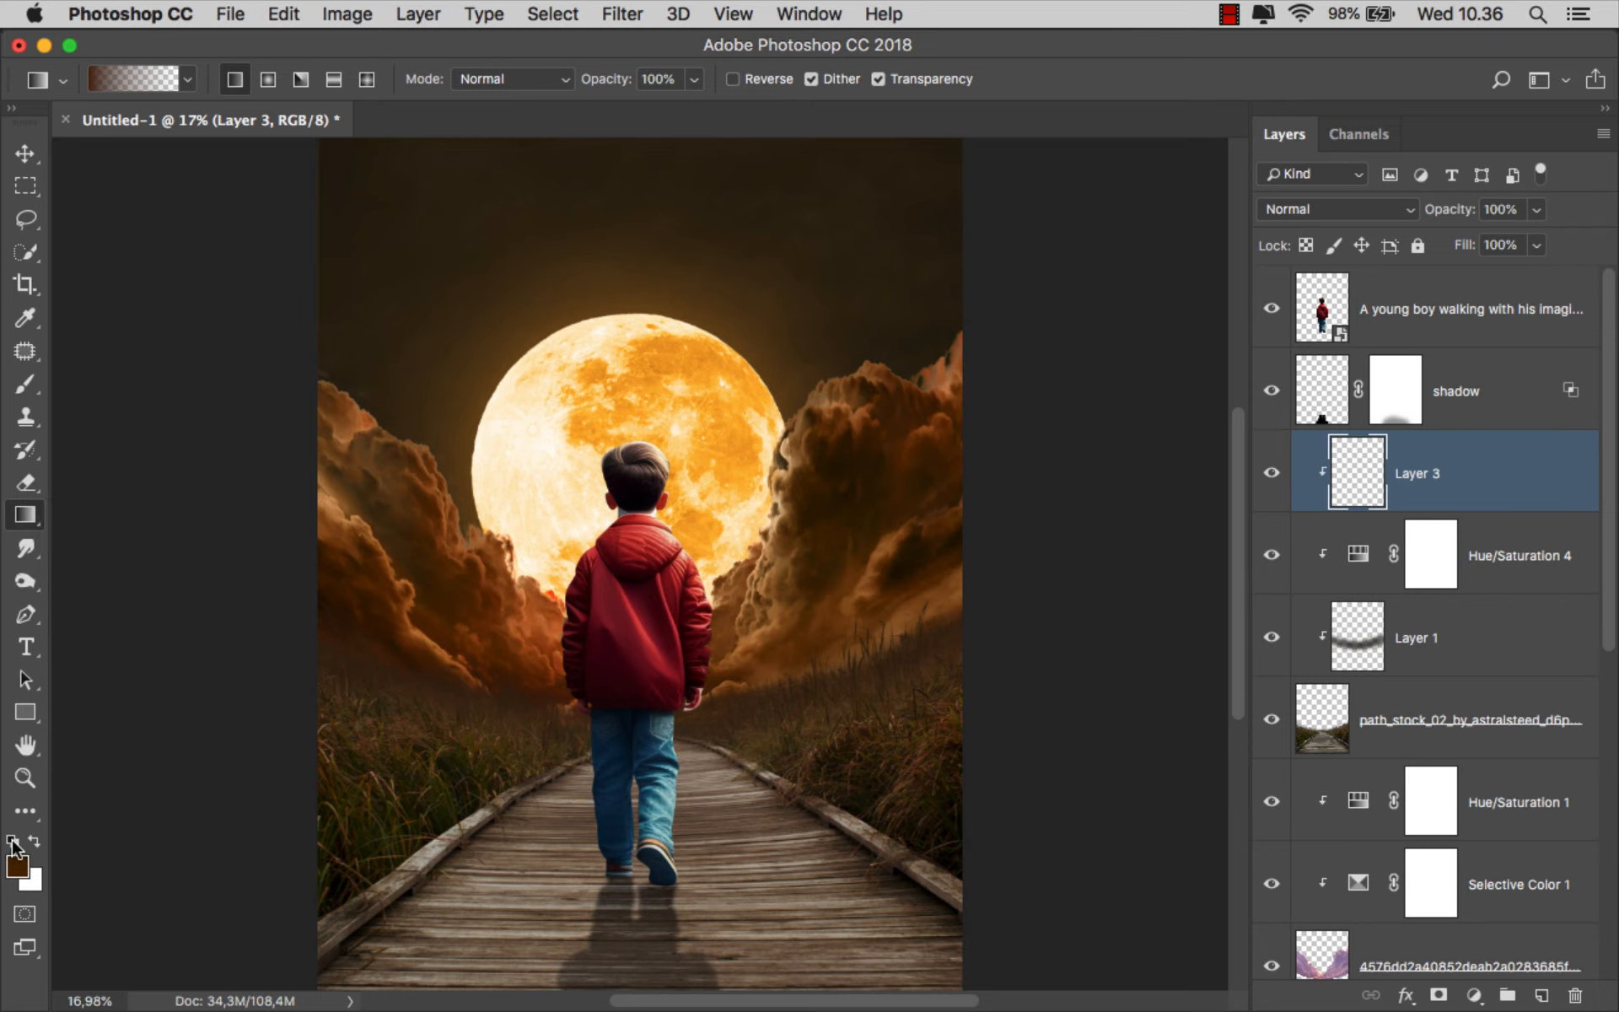
click(12, 840)
scroll(597, 757, down, 3)
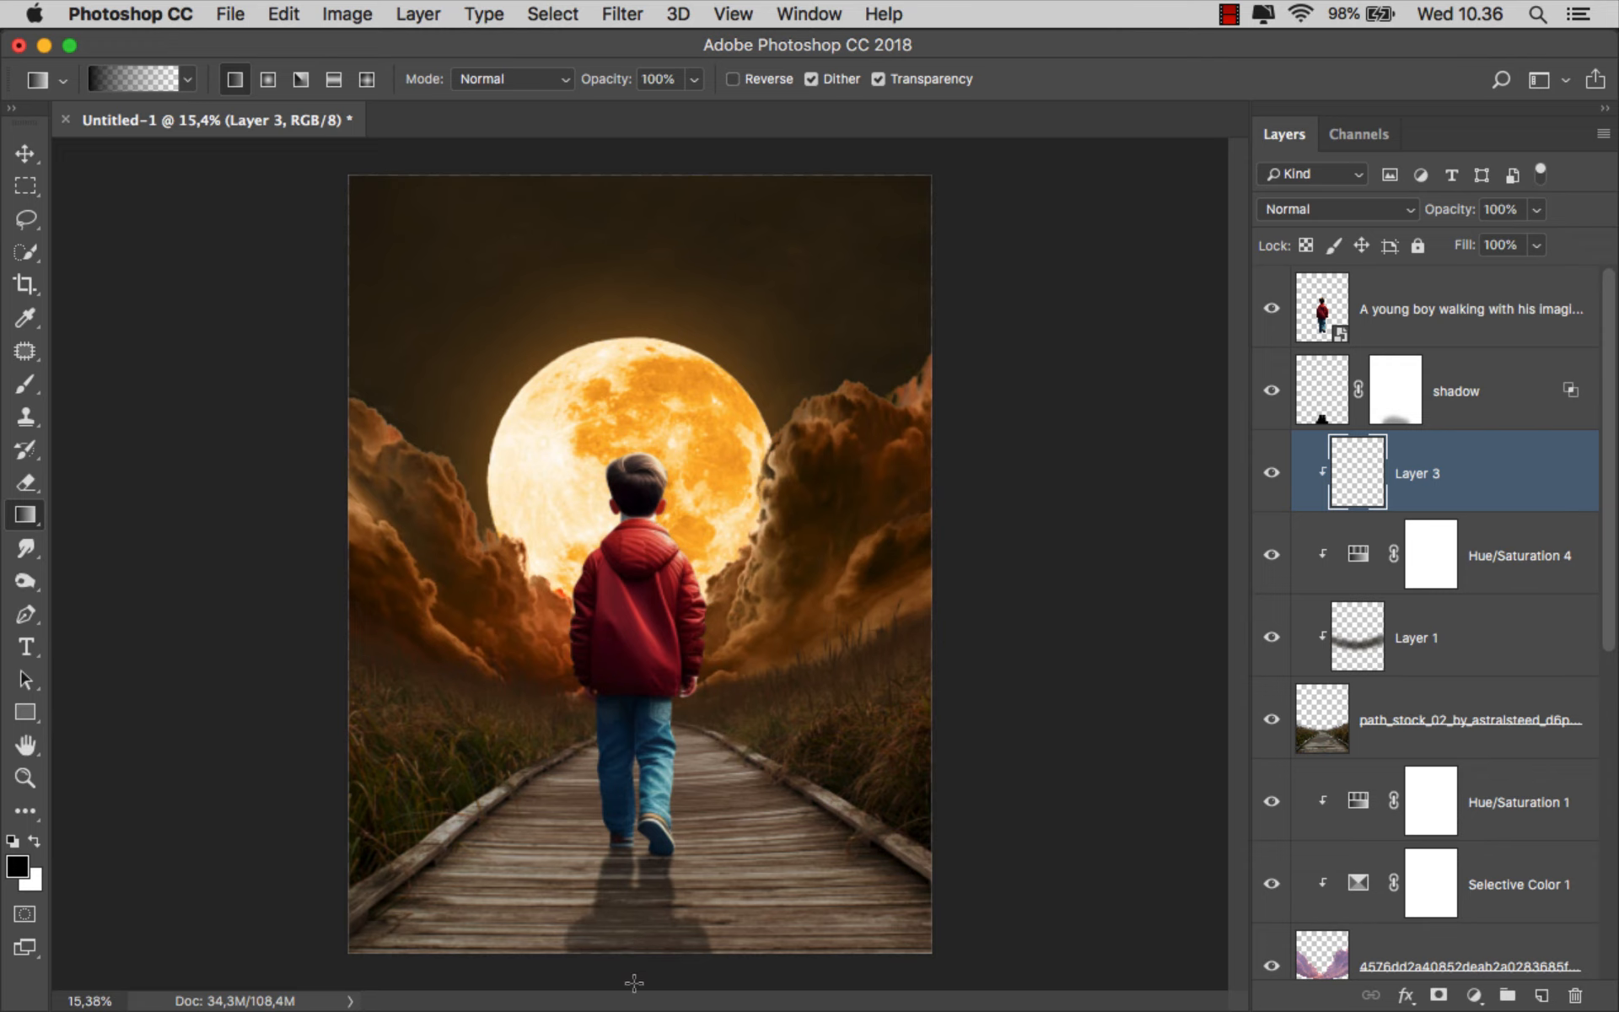
drag(634, 943, 636, 813)
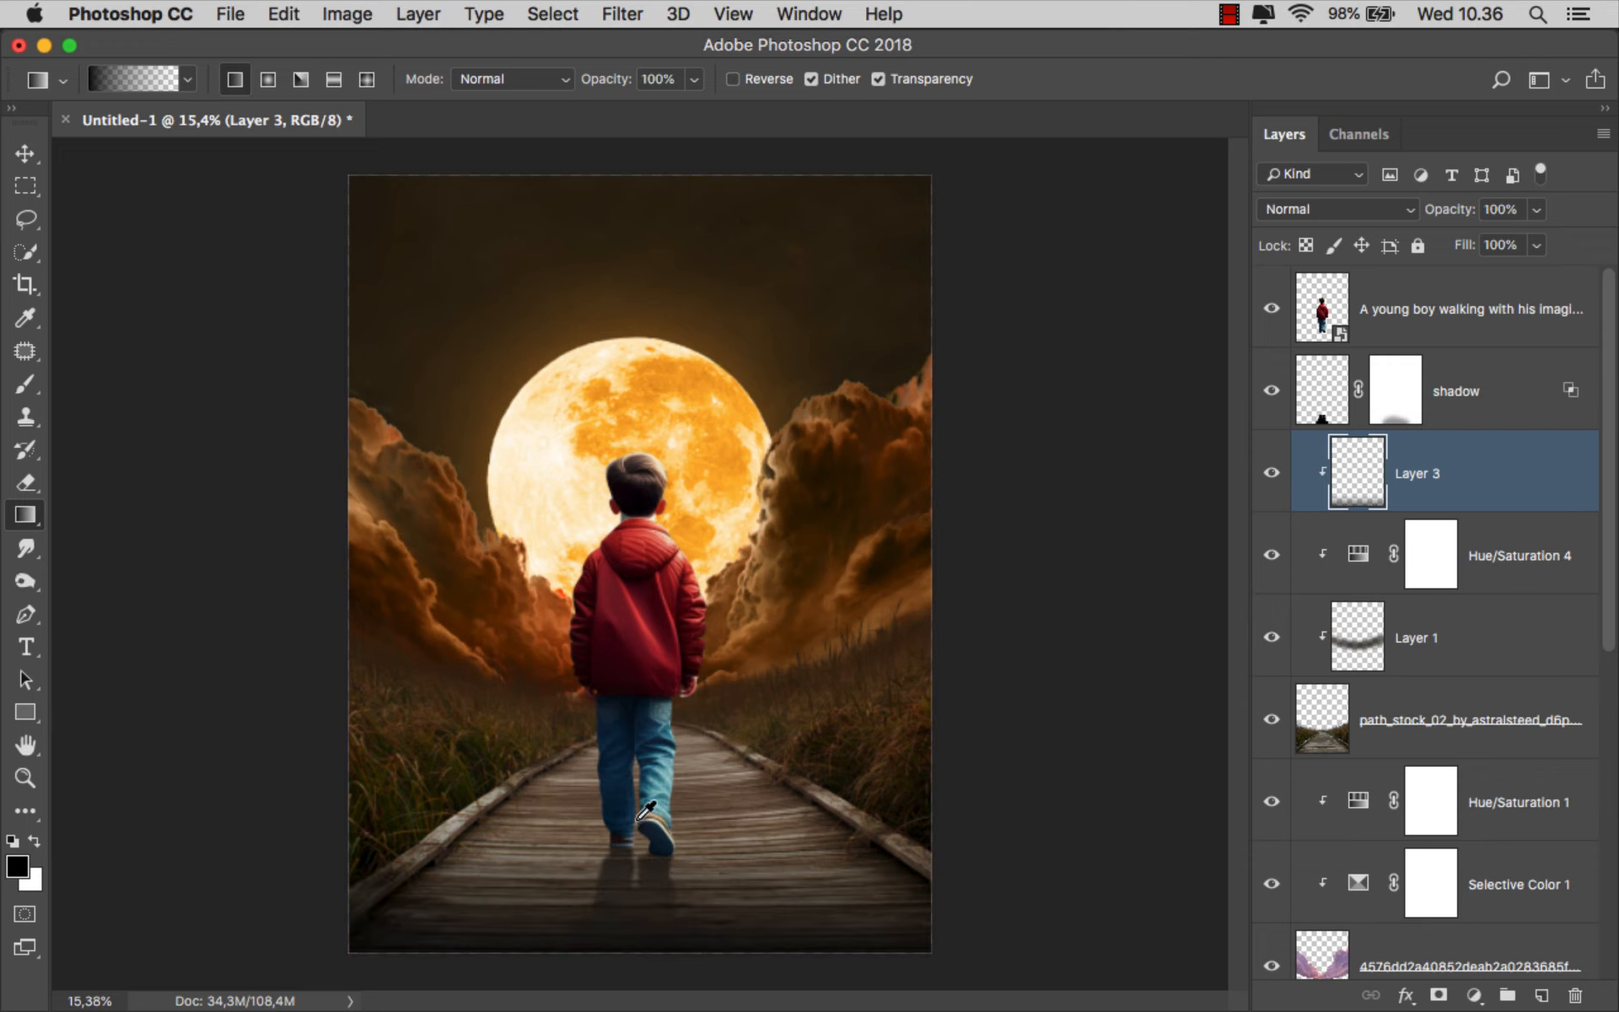
scroll(637, 816, up, 1)
Set the gradient layer's blend mode to Soft Light and compare the boardwalk with and without it
click(1316, 209)
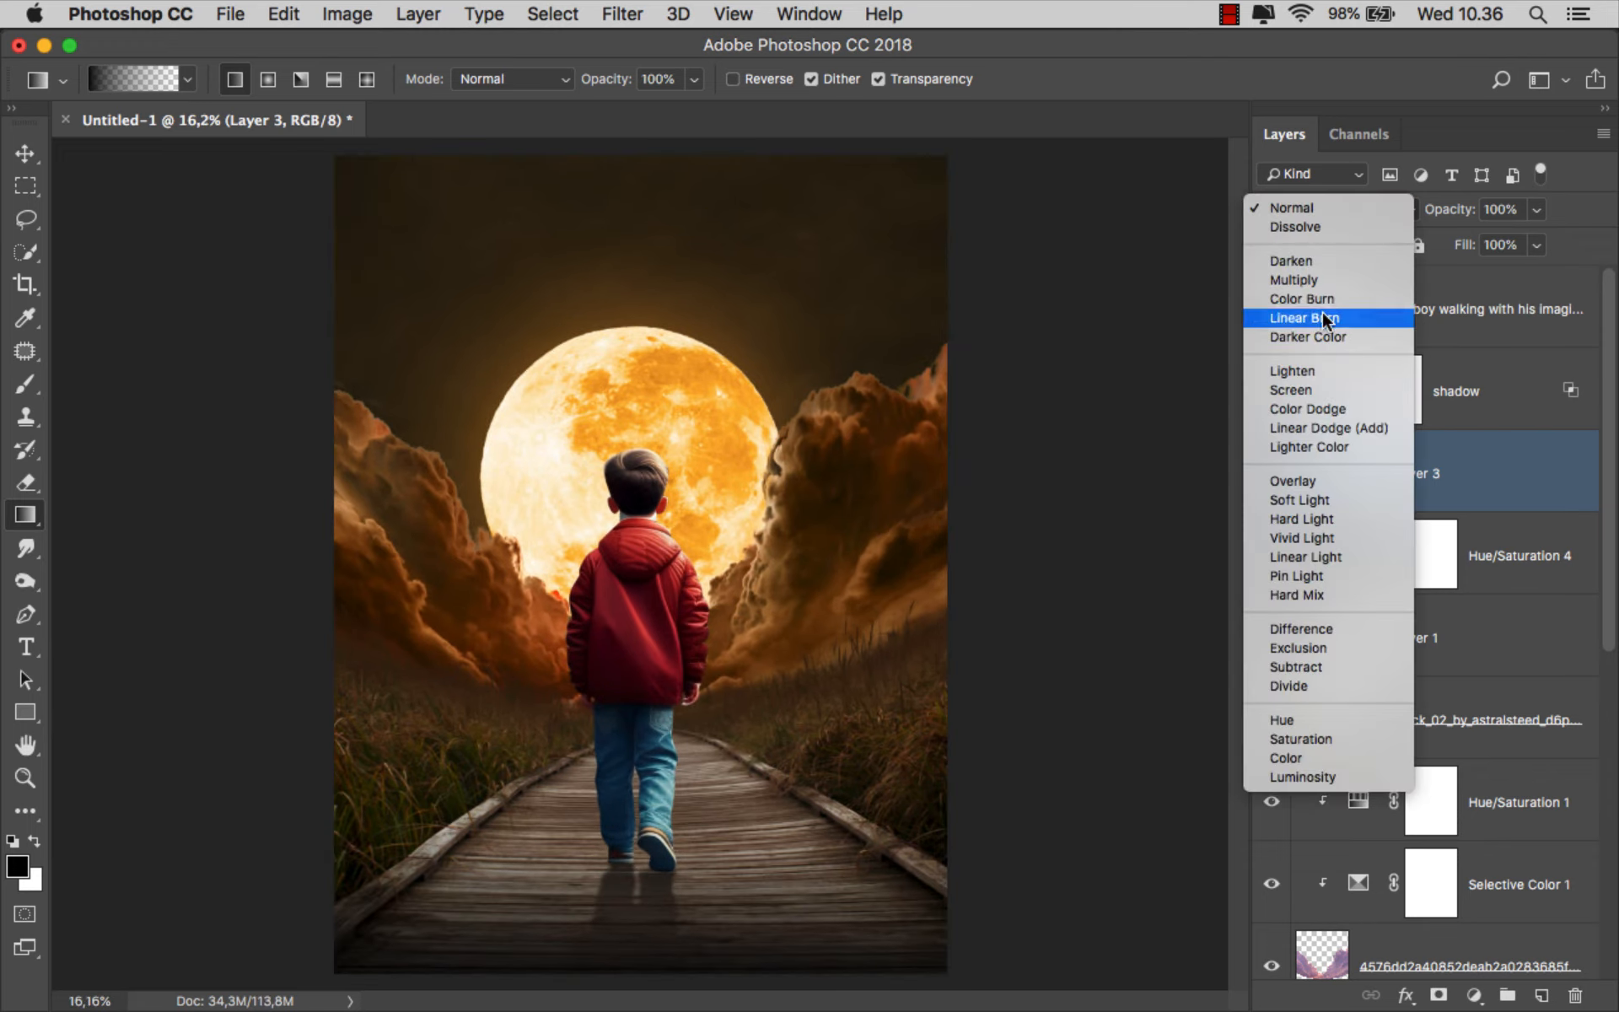
click(1330, 487)
click(1273, 476)
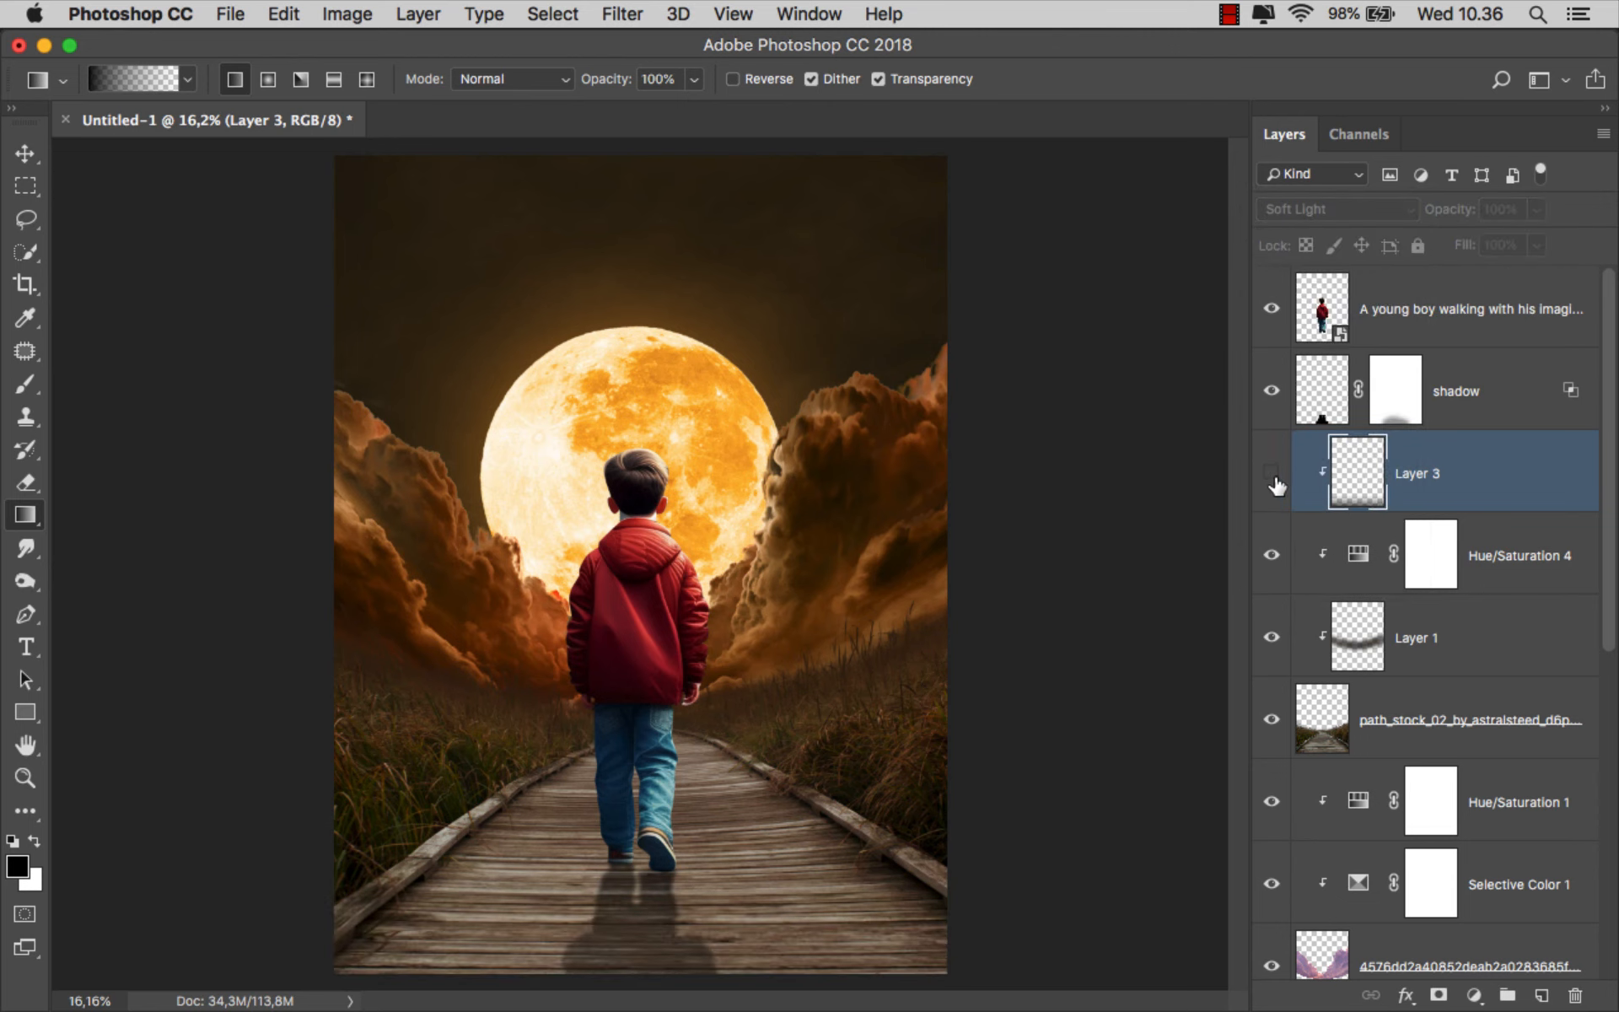
click(1274, 477)
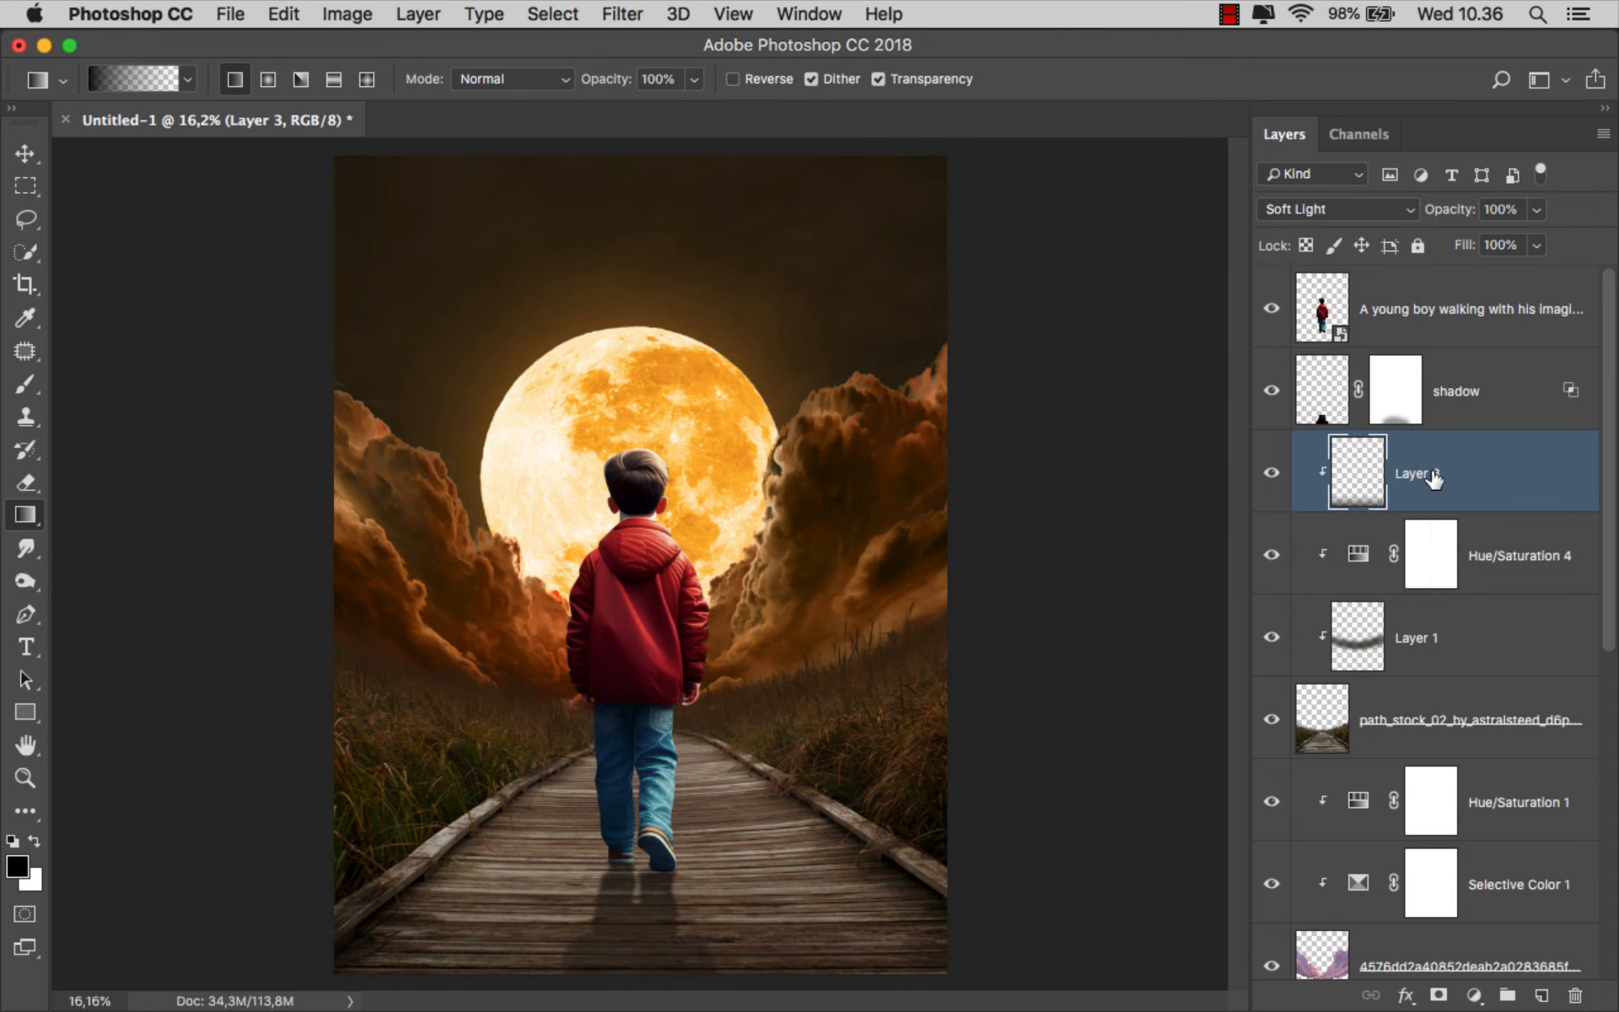
key(super+0)
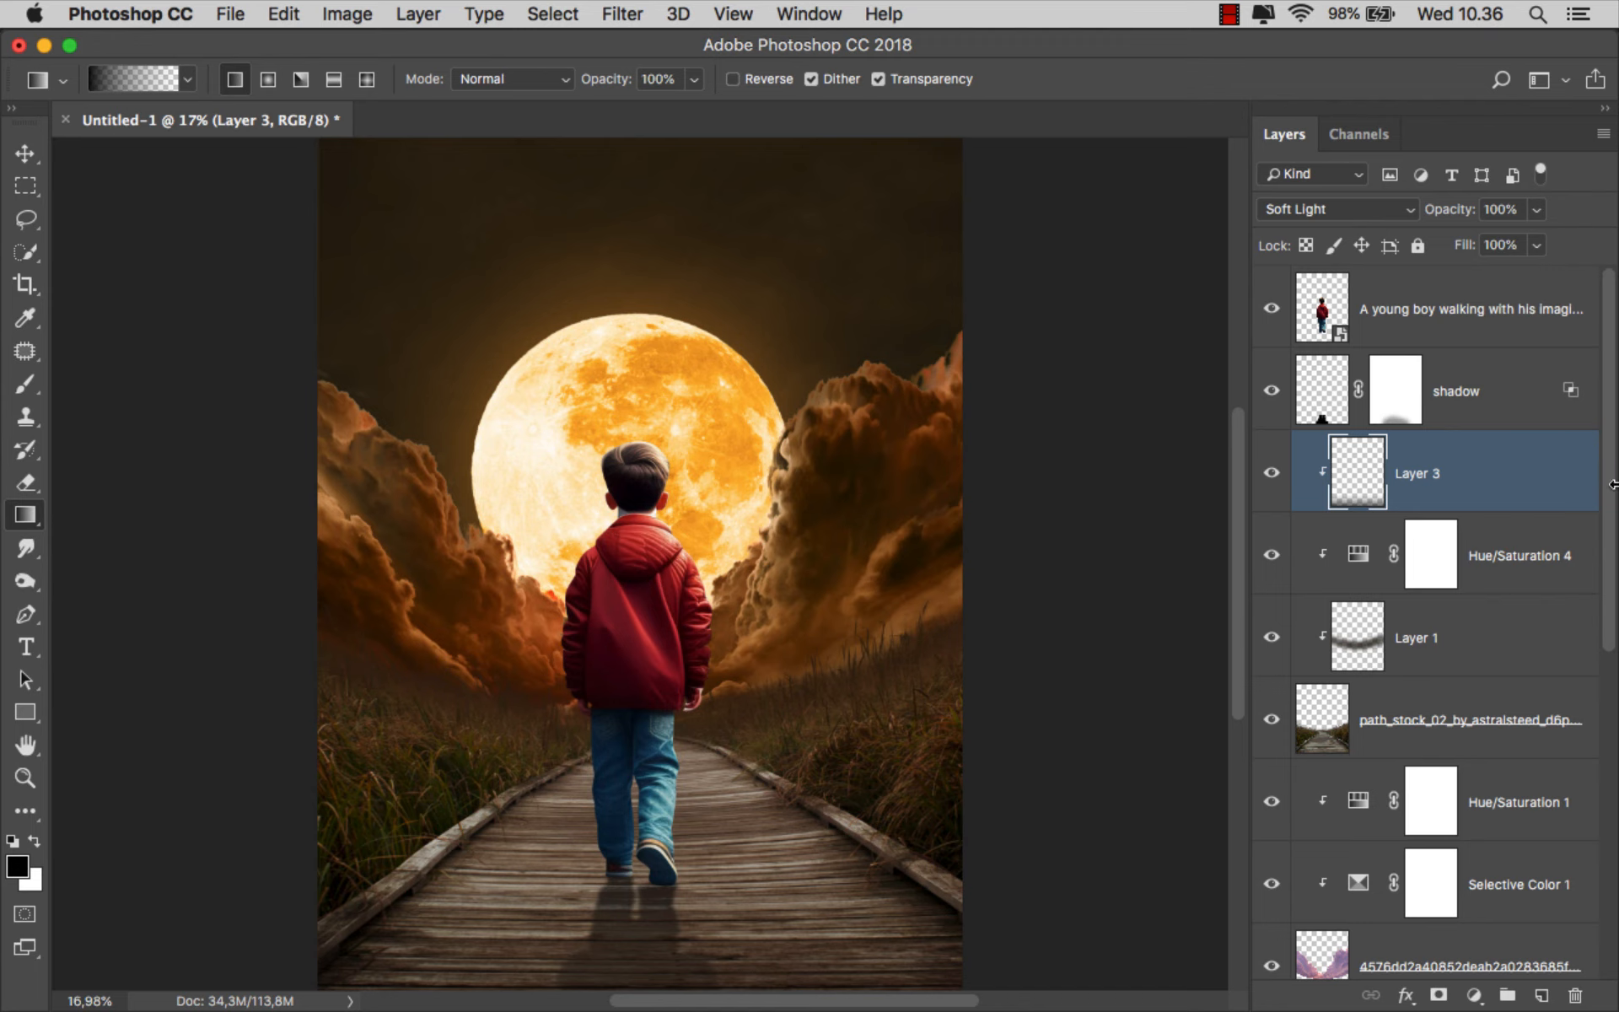
Compare the image with and without the cloud layer, and add an Inner Shadow style to that layer
drag(1609, 498, 1608, 620)
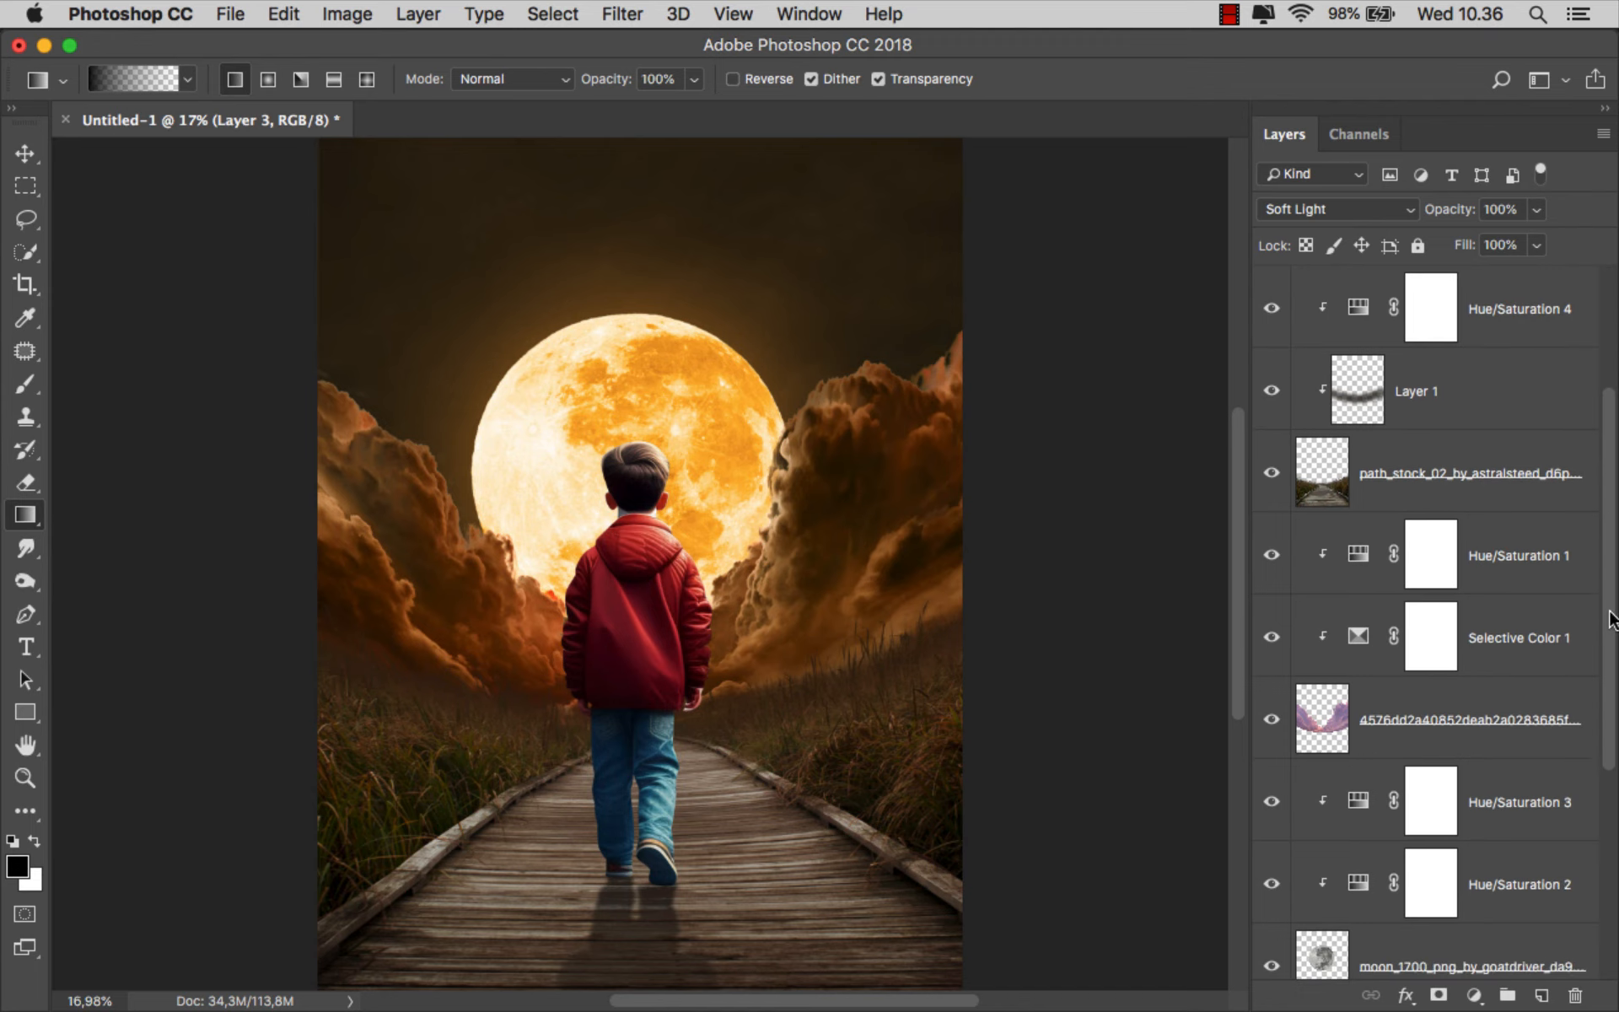
click(1459, 704)
click(1271, 721)
click(1271, 721)
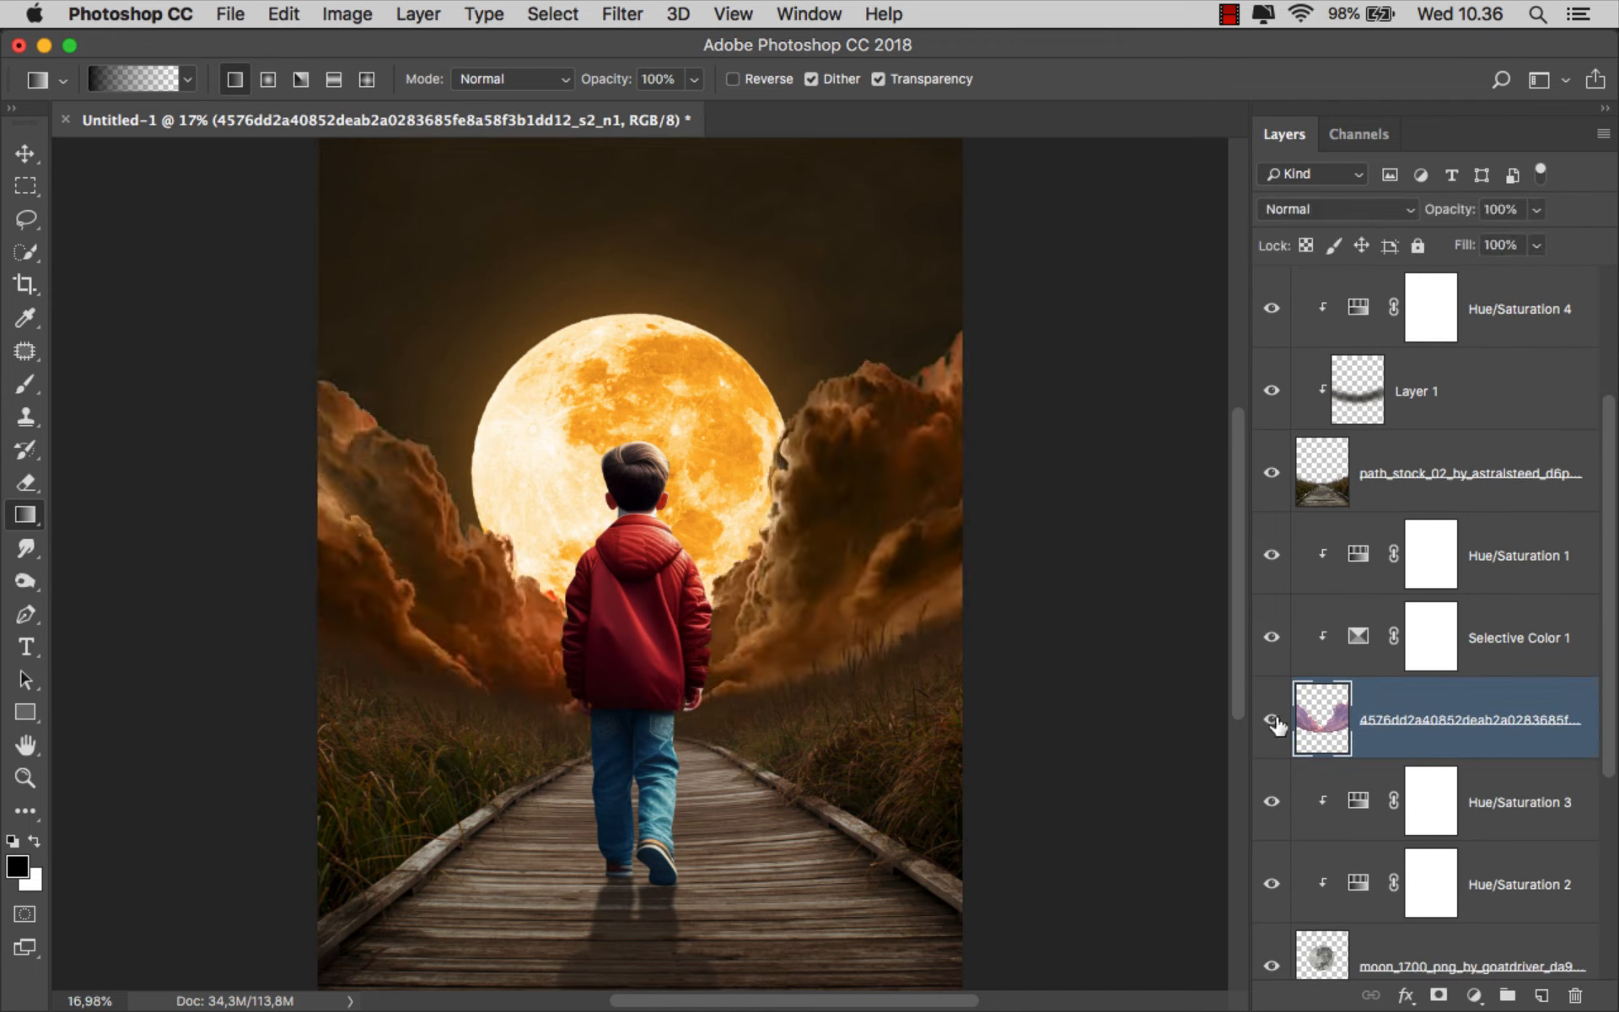
right_click(1399, 697)
click(1322, 710)
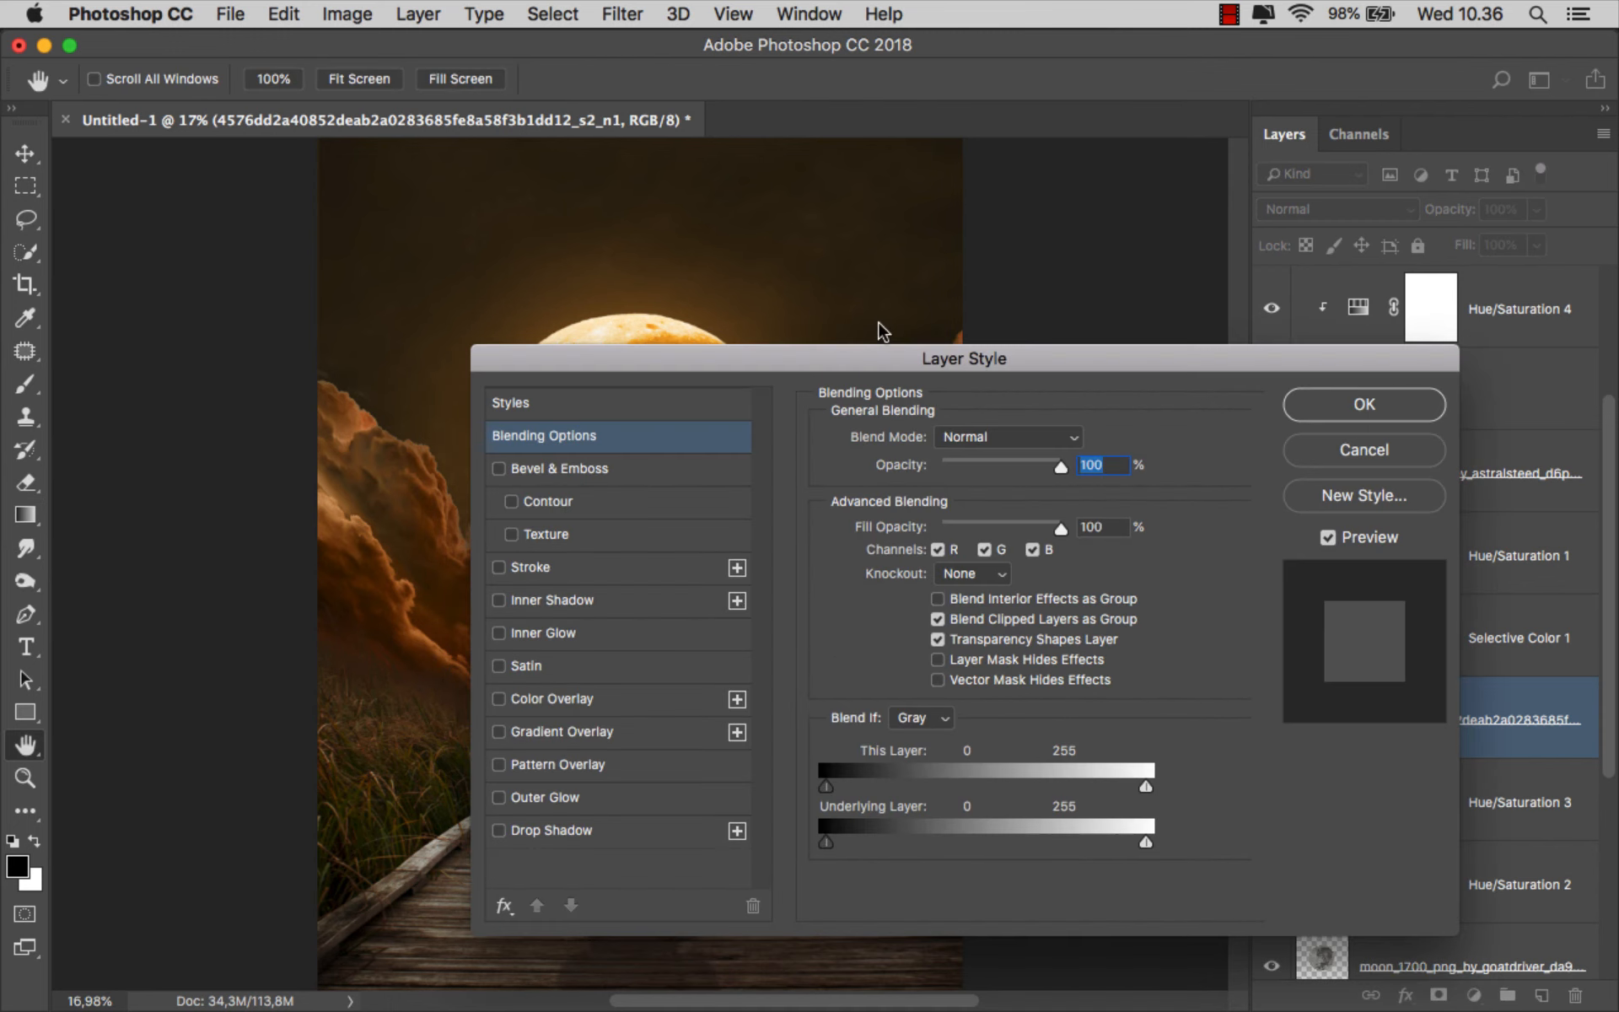
drag(690, 357, 1081, 275)
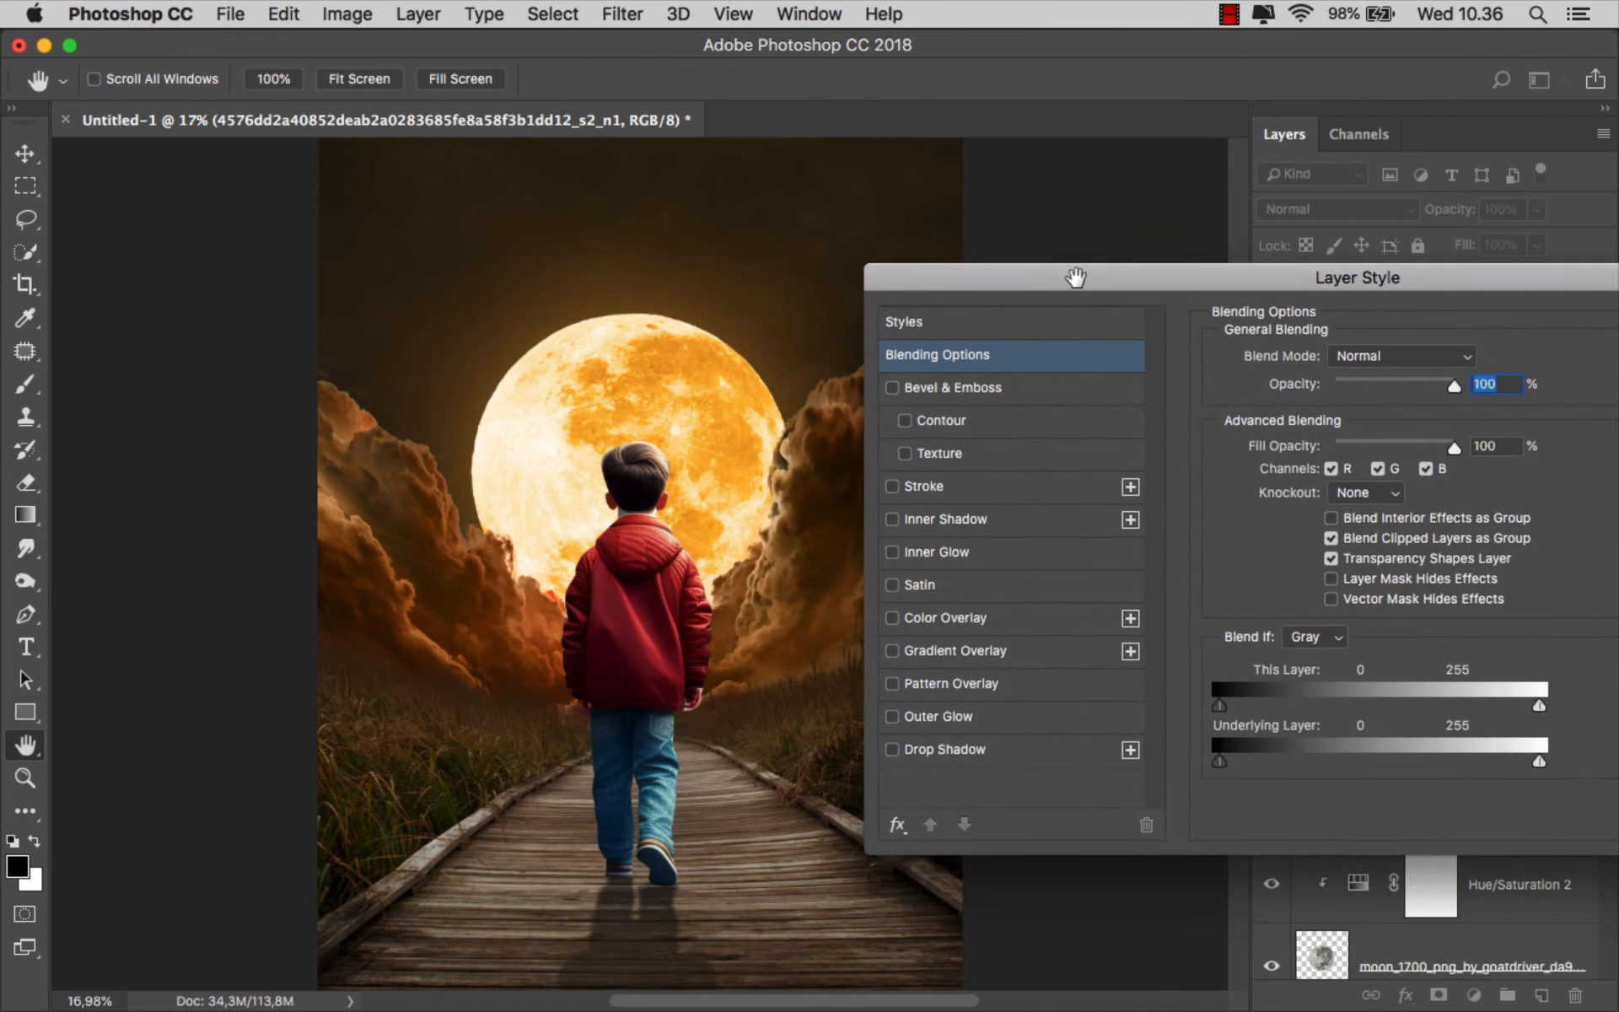
click(894, 518)
click(927, 523)
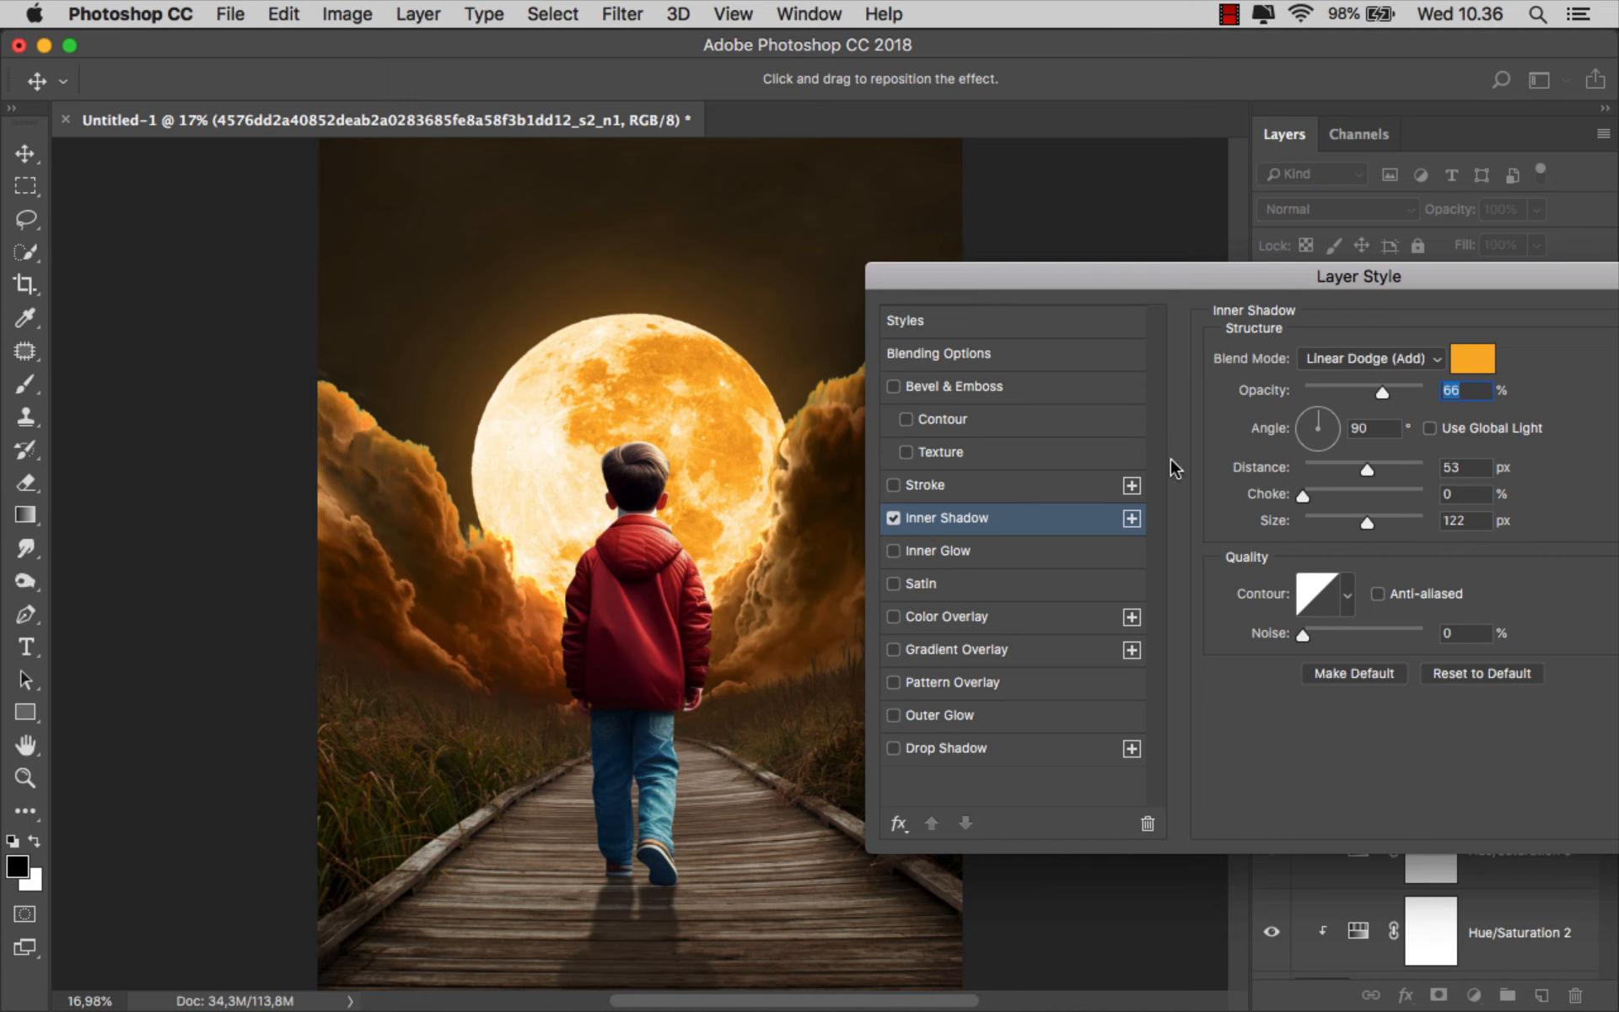
Set the Inner Shadow colour to orange feb42e, sampled from the moon's edge beside the clouds
click(1471, 358)
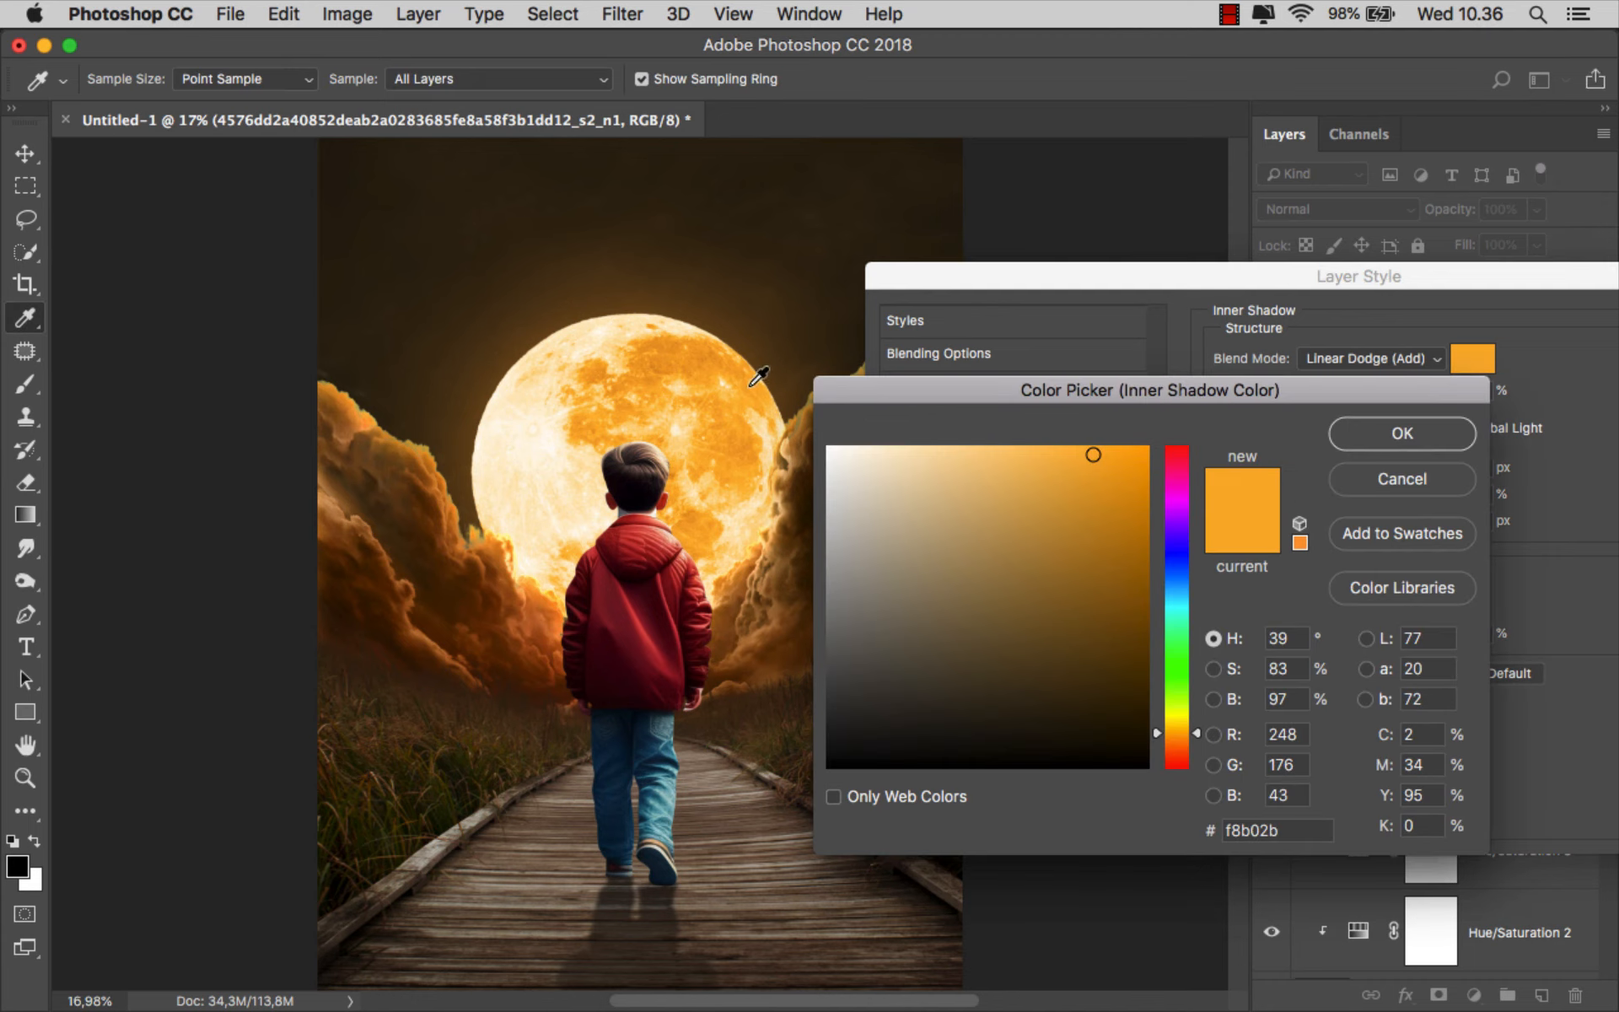
click(755, 405)
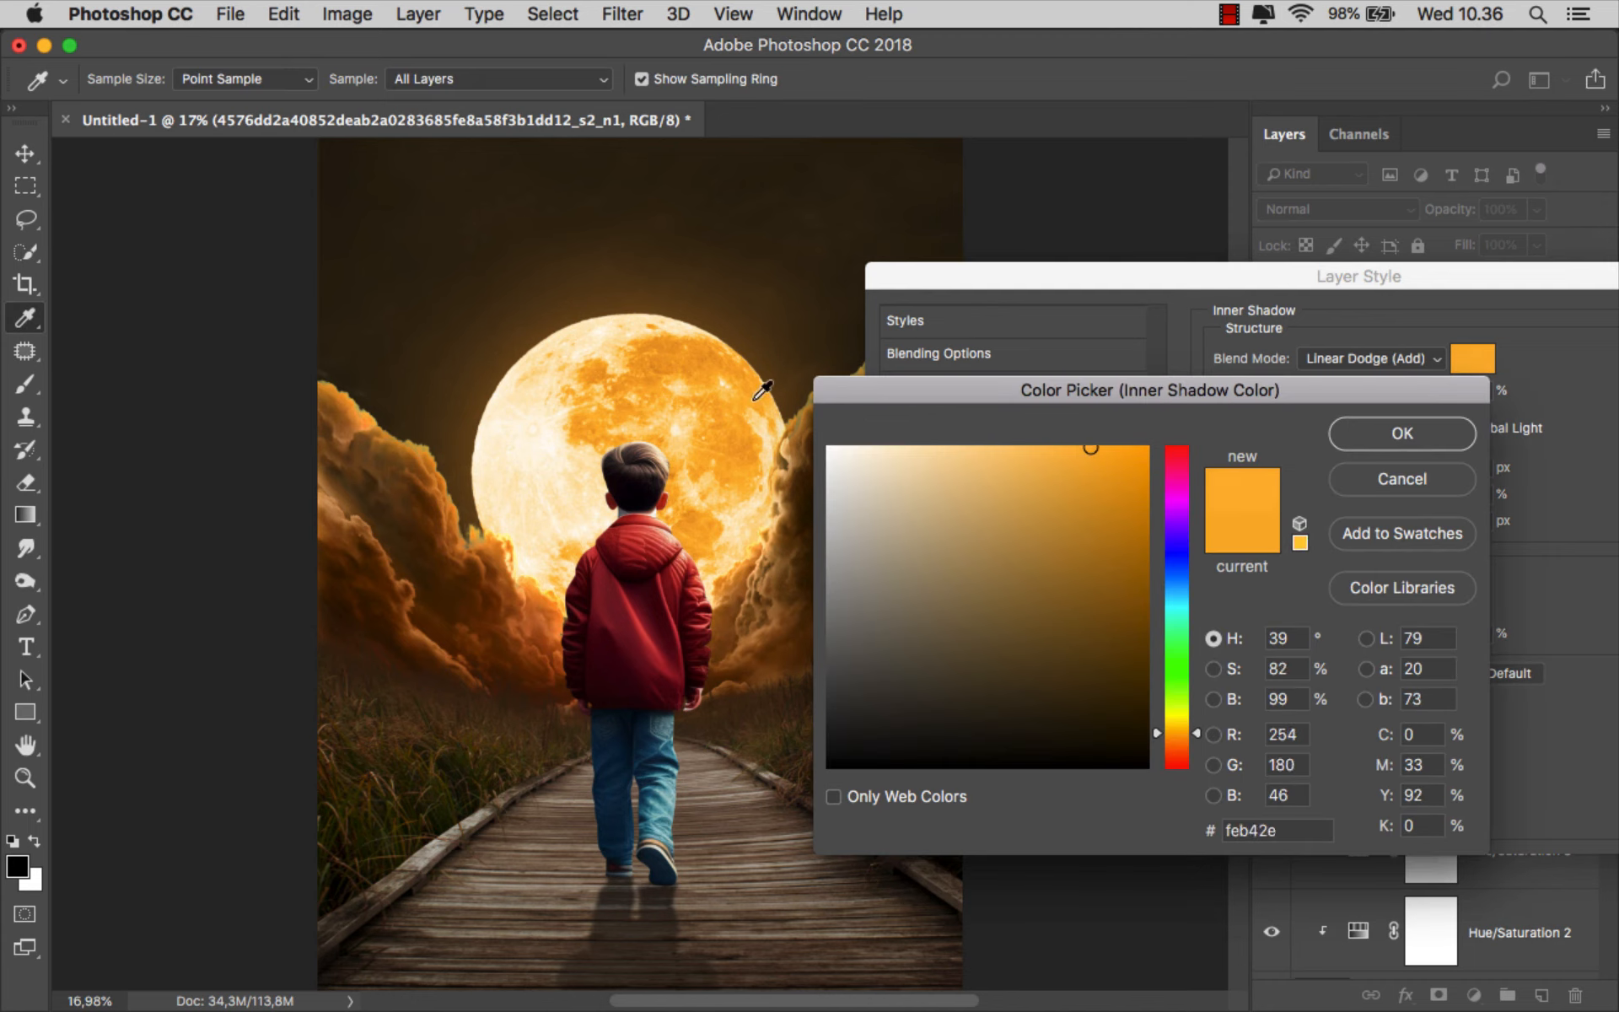
click(1425, 446)
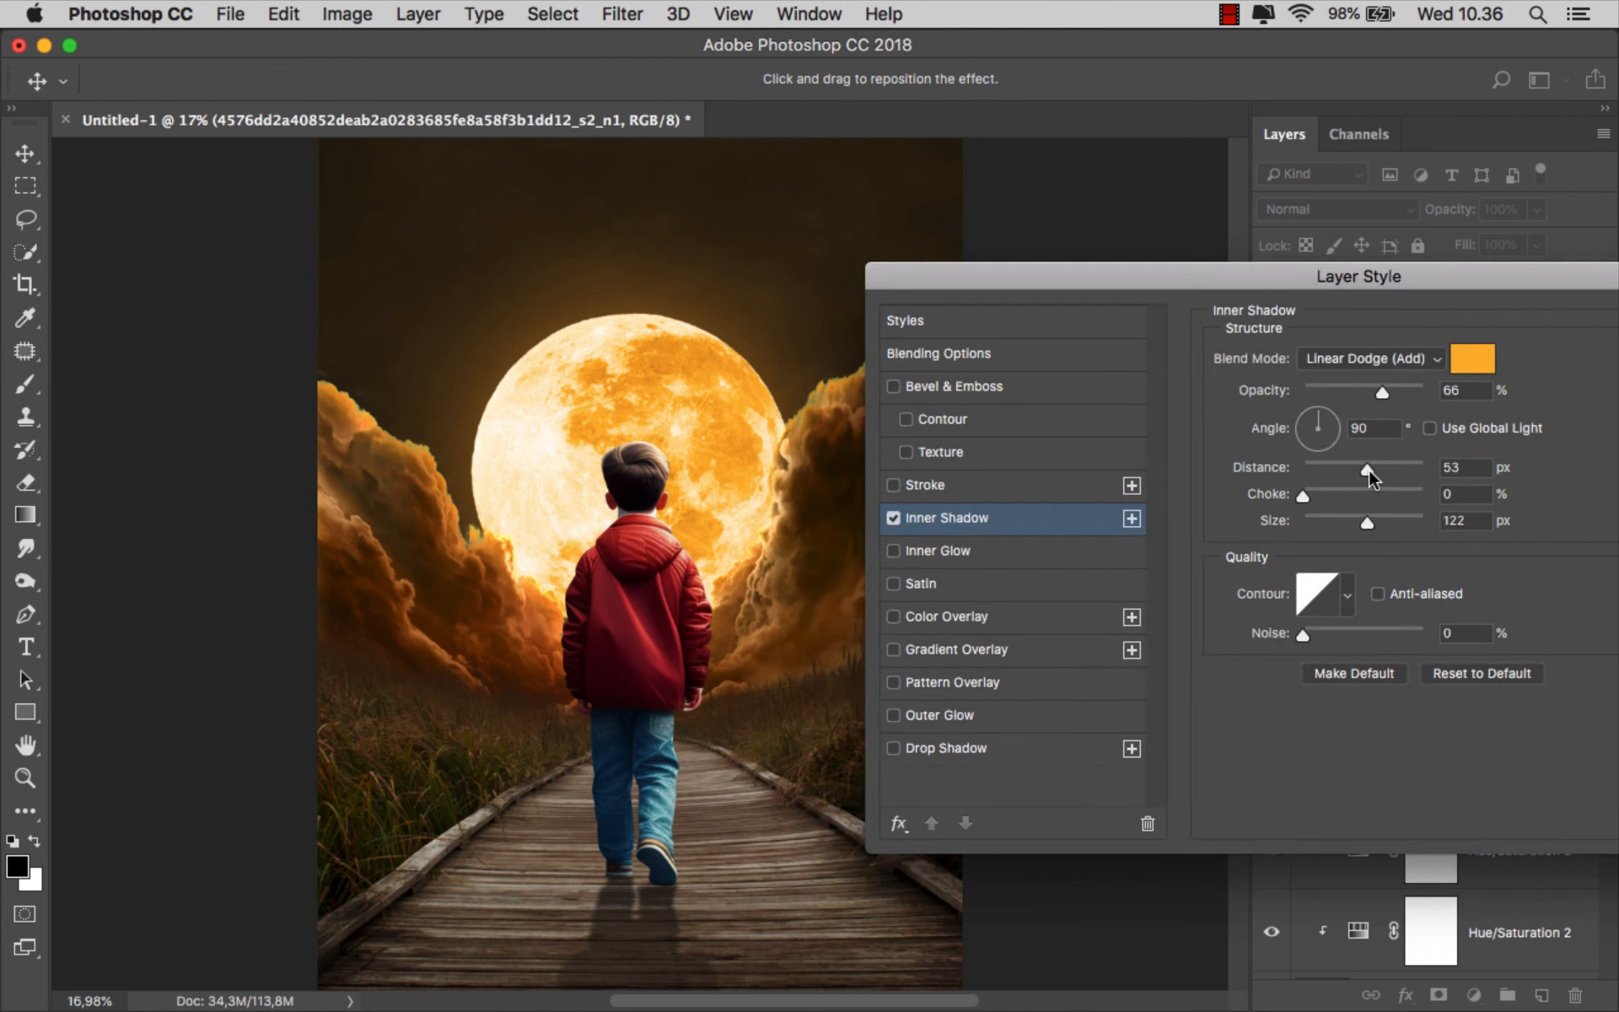
Fine-tune the Inner Shadow's distance, lower its opacity to 65%, and apply the style to the clouds
drag(1368, 471, 1370, 517)
mouse_move(1381, 393)
mouse_down()
mouse_move(1430, 382)
mouse_move(1379, 387)
mouse_up()
drag(1456, 270, 1122, 285)
click(1410, 340)
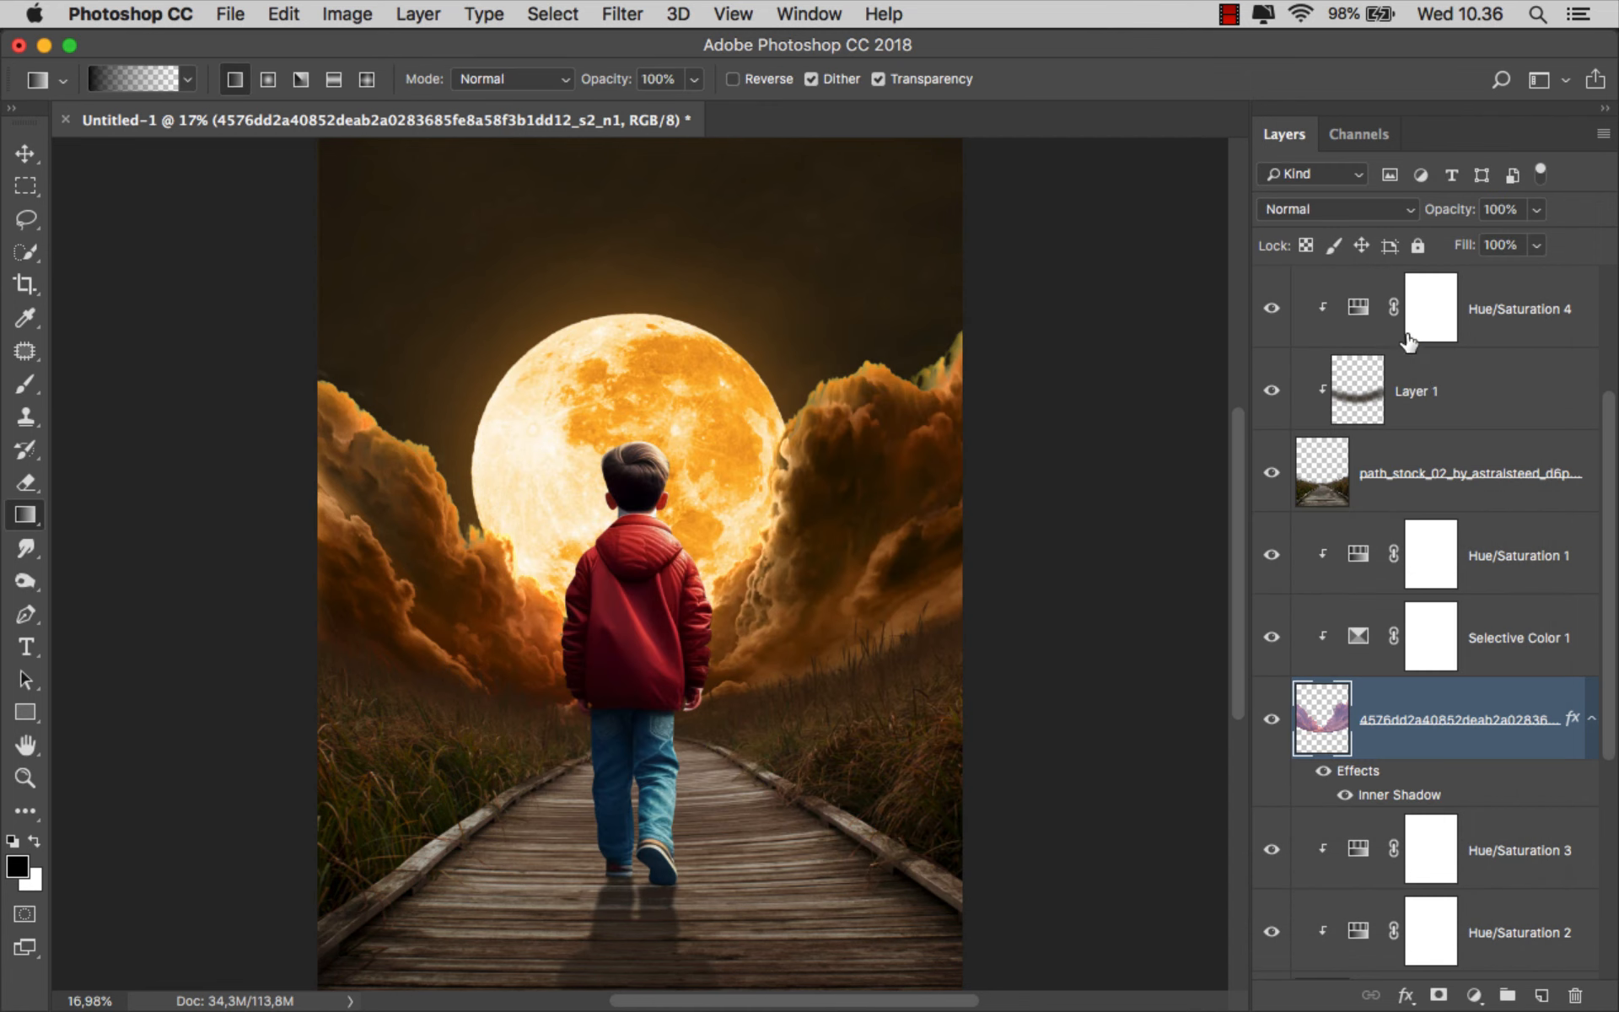
Separate the clouds' Inner Shadow into its own layer, move it above Hue/Saturation 1, and compare the clouds with and without it
right_click(1405, 796)
click(1483, 938)
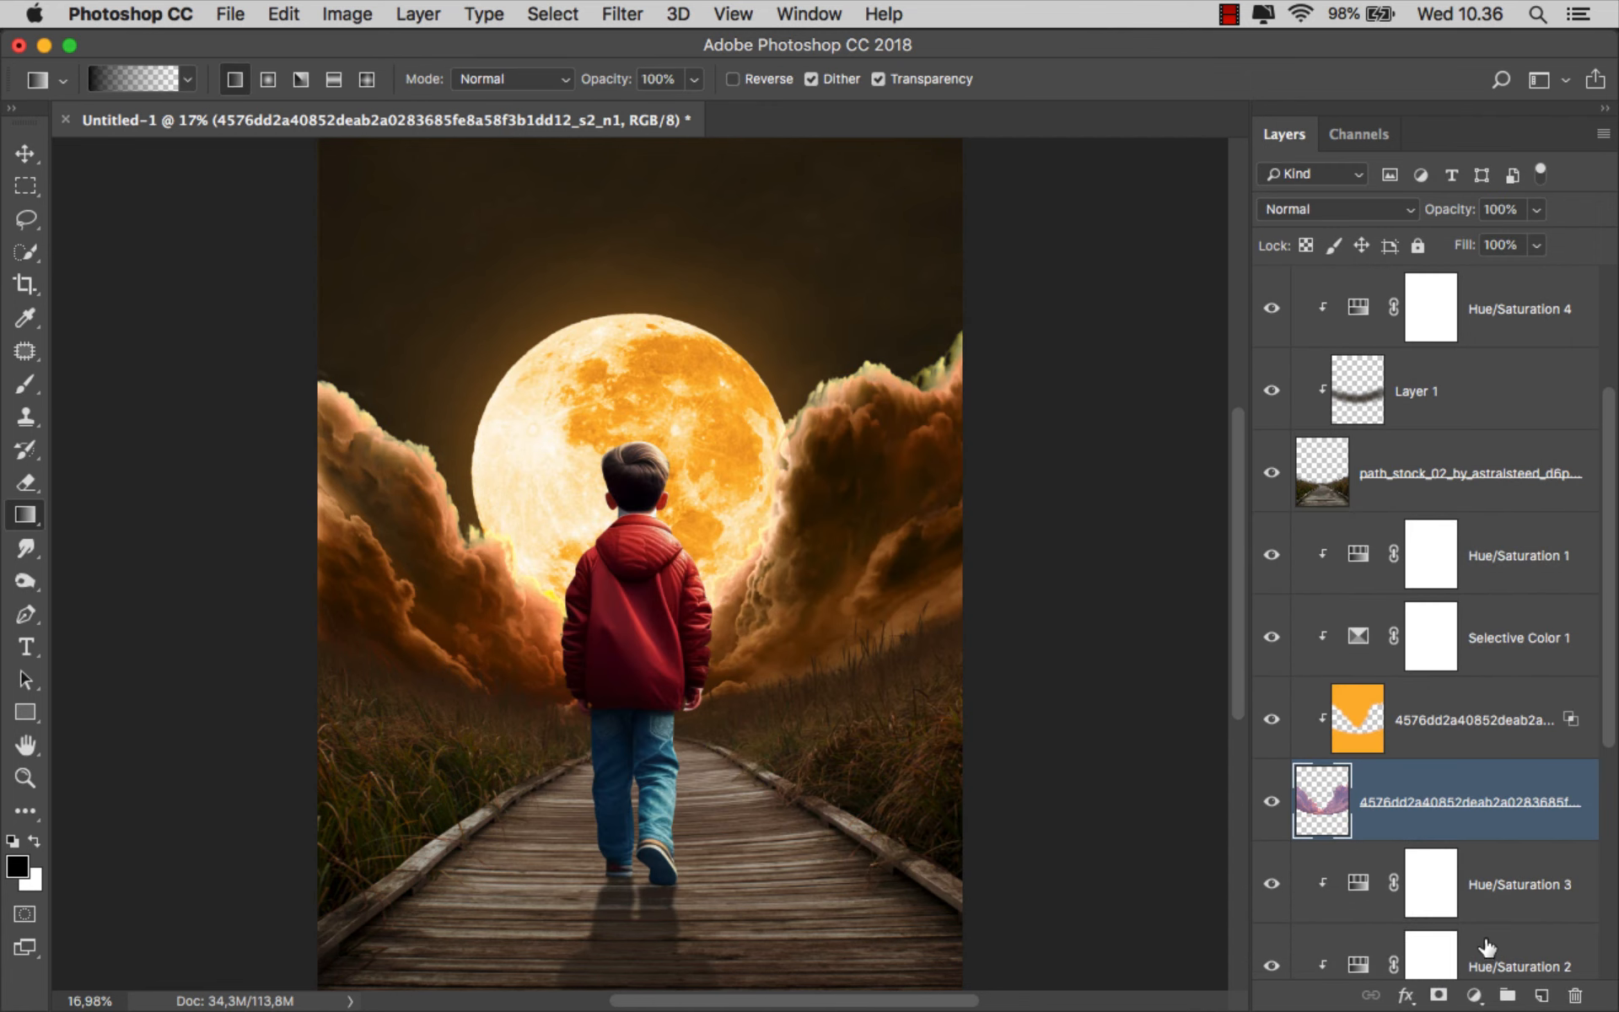
drag(1433, 698, 1383, 527)
click(1273, 556)
click(1275, 559)
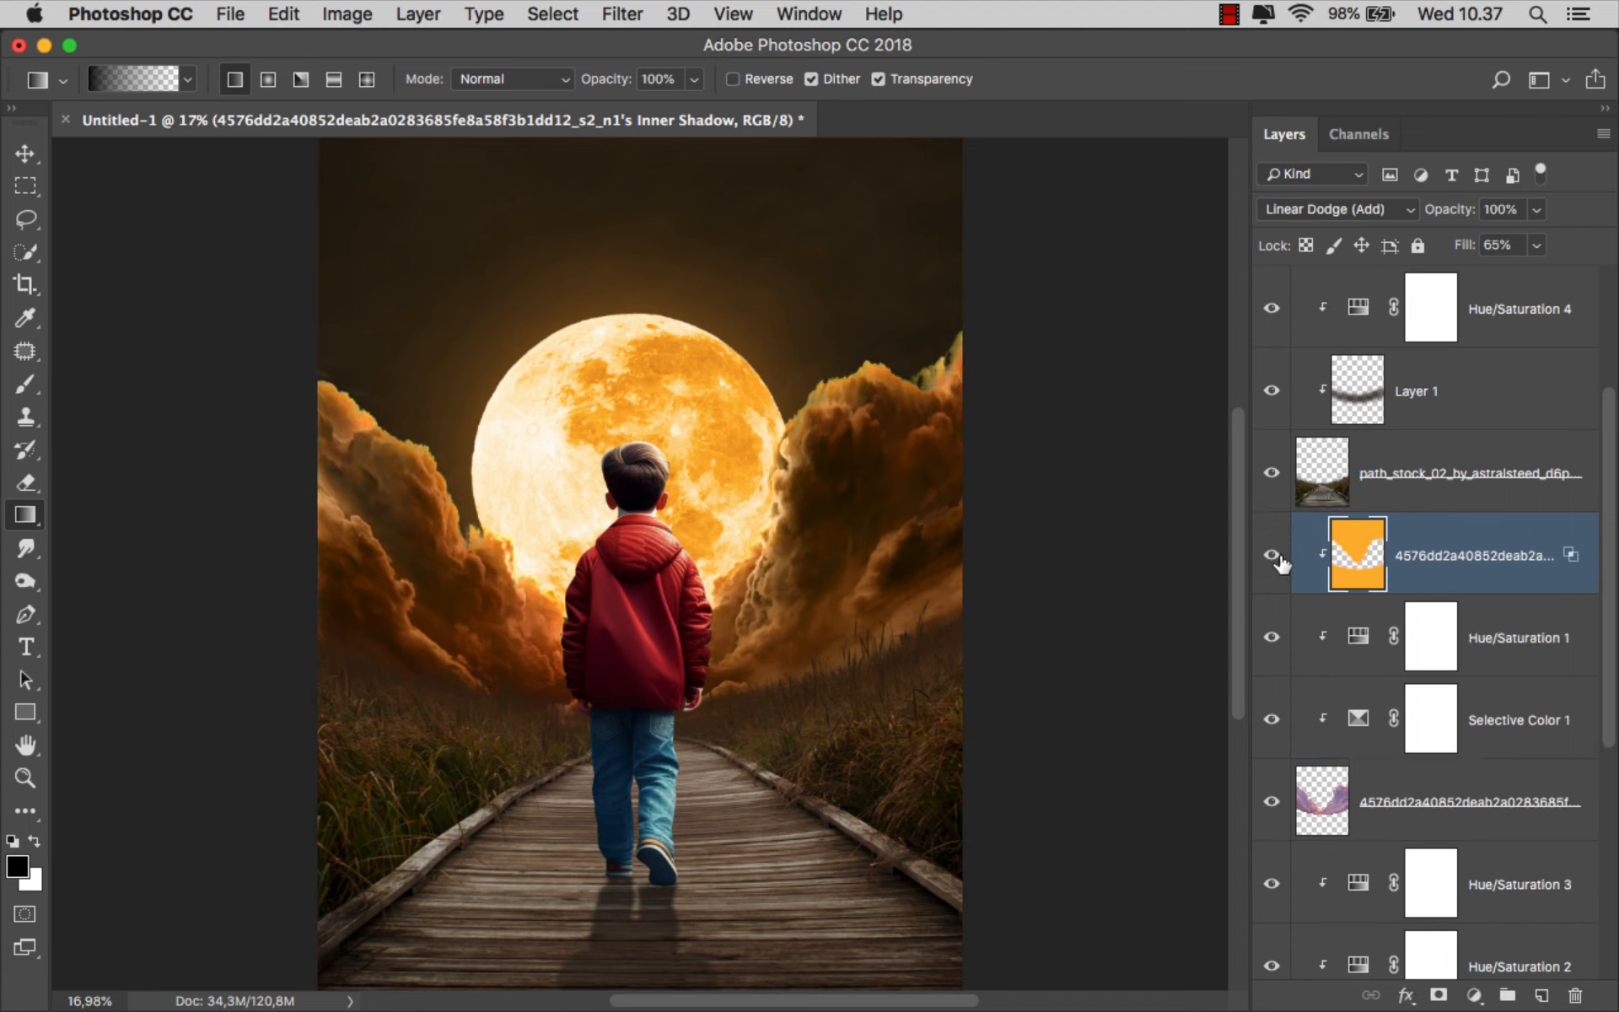
Add a layer mask to the separated Inner Shadow layer and invert it to black
click(1438, 995)
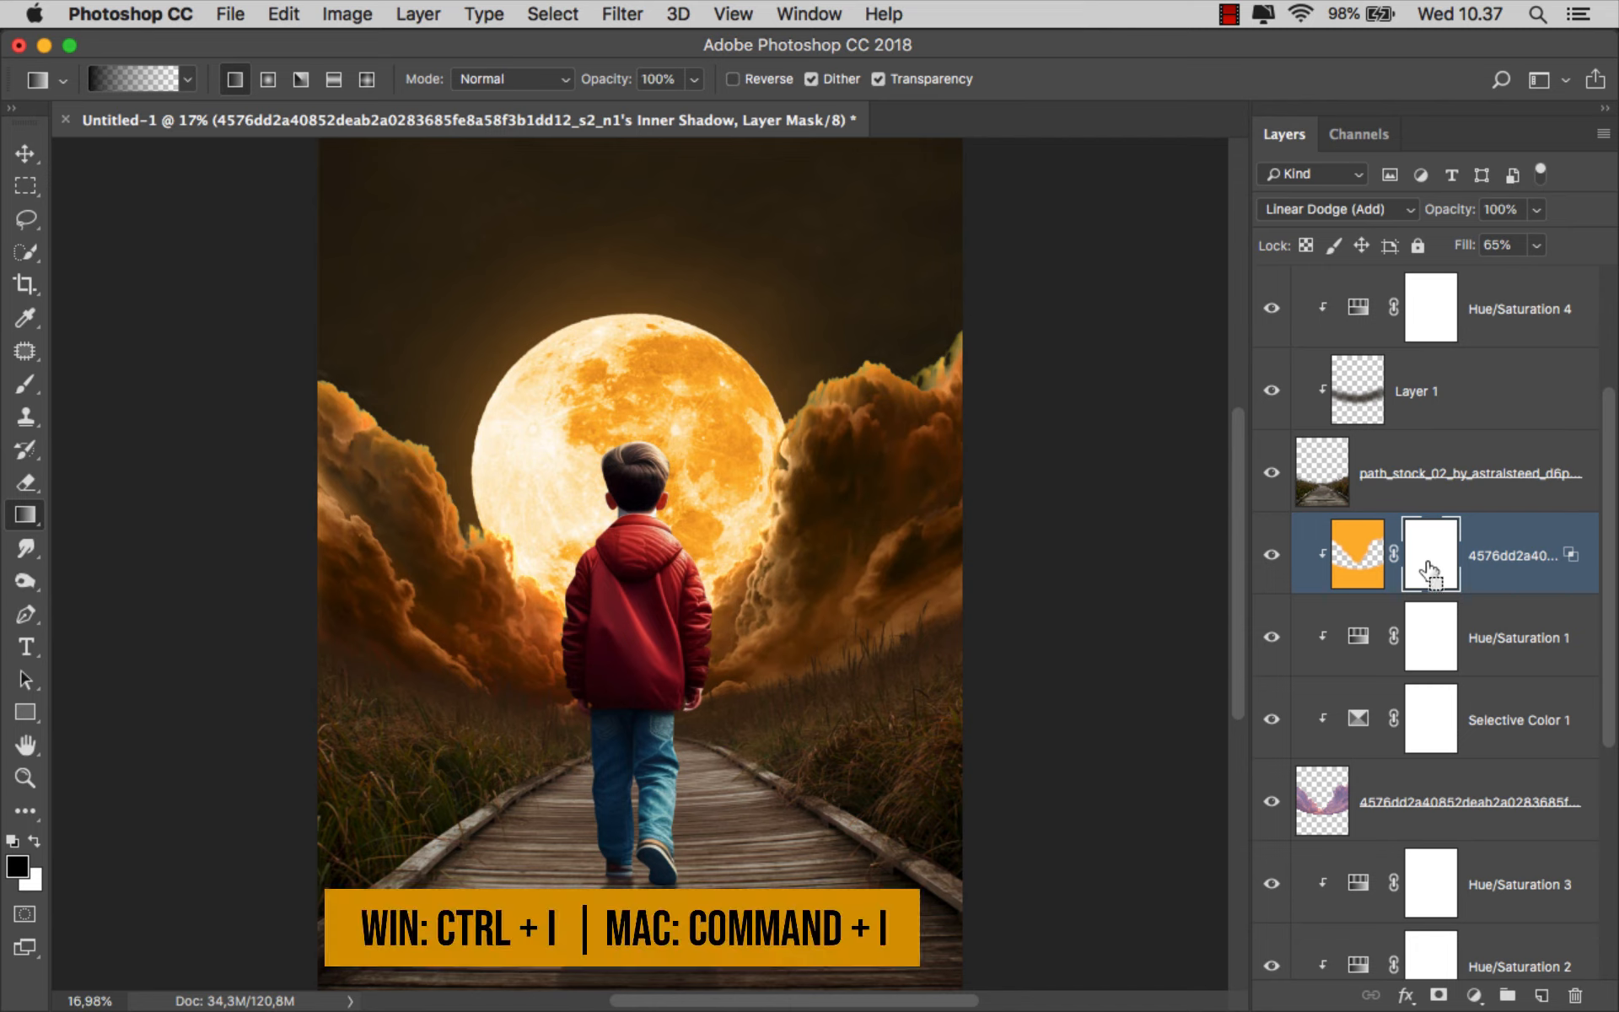
key(super+i)
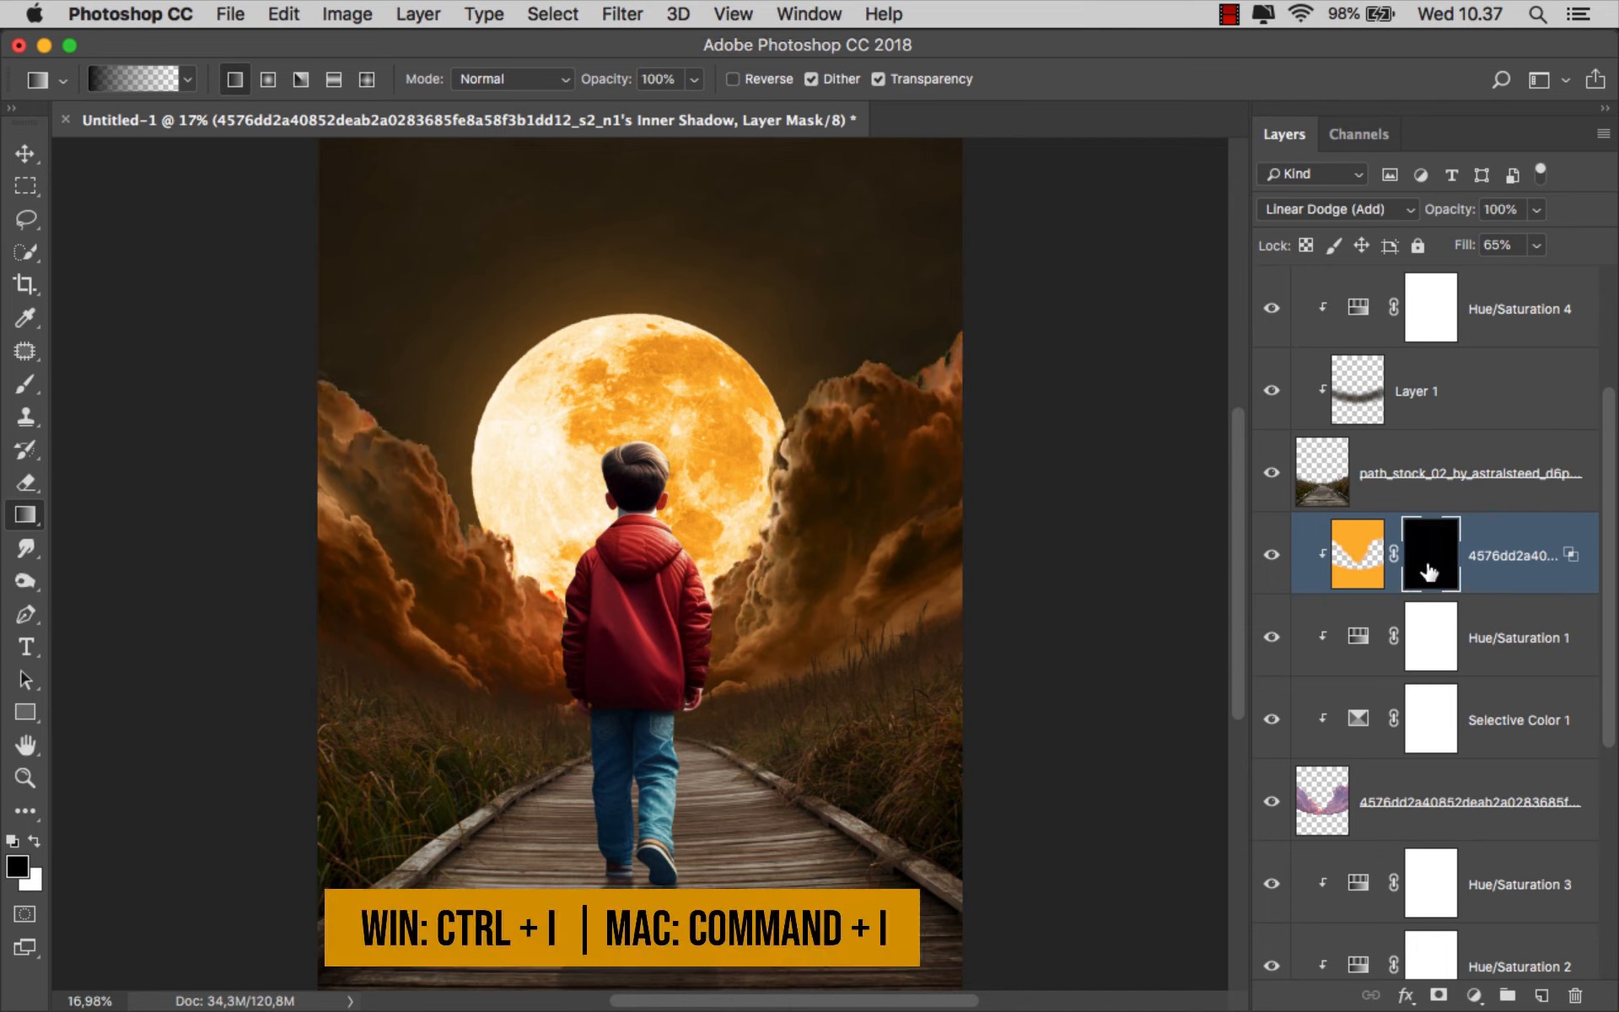
Switch to the Brush tool with white as the foreground colour for painting on the Inner Shadow layer's mask
right_click(32, 386)
click(169, 376)
key(x)
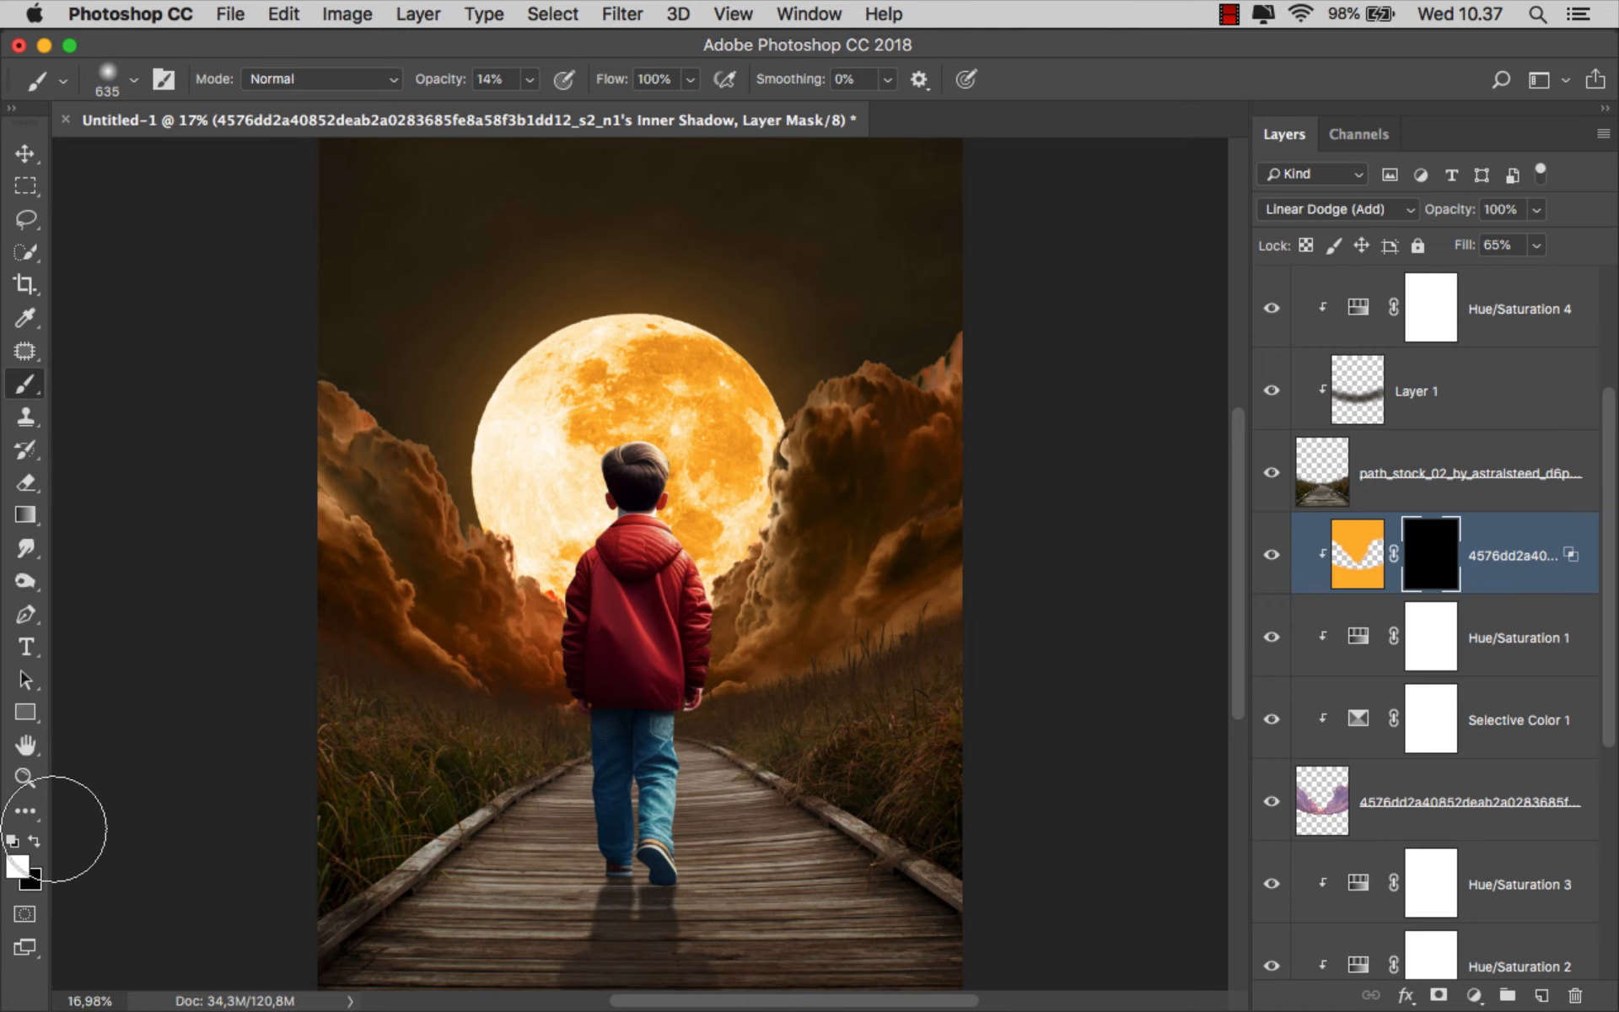